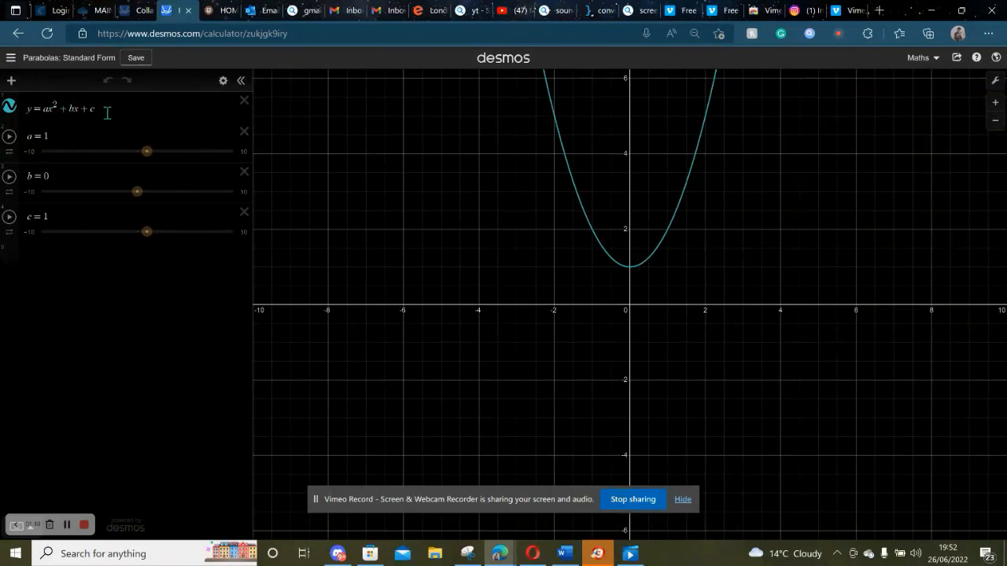
Step: Vary the parabola's coefficient a by setting its slider to −4.8, then to 3.2
left_click(91, 154)
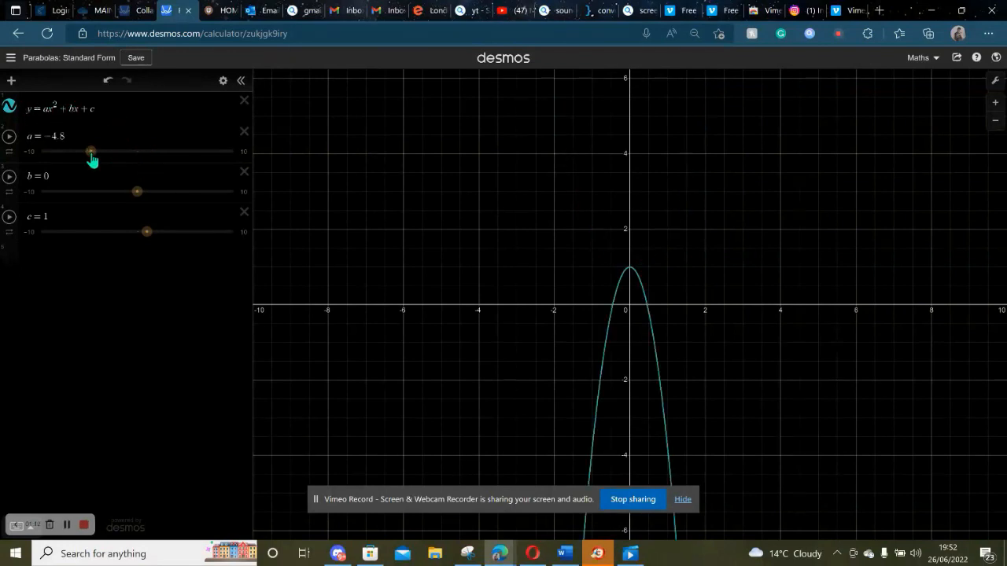
left_click(147, 152)
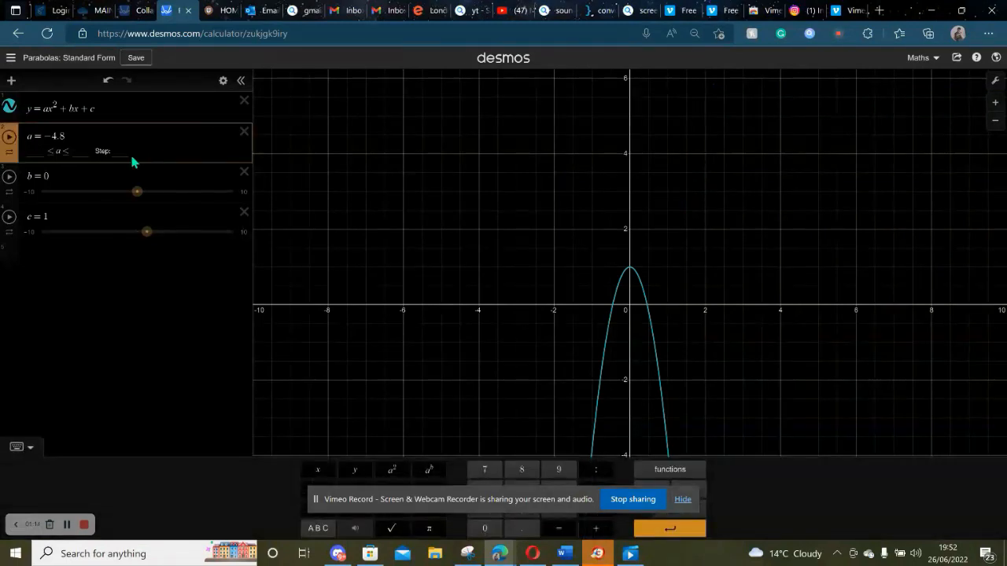
left_click(168, 151)
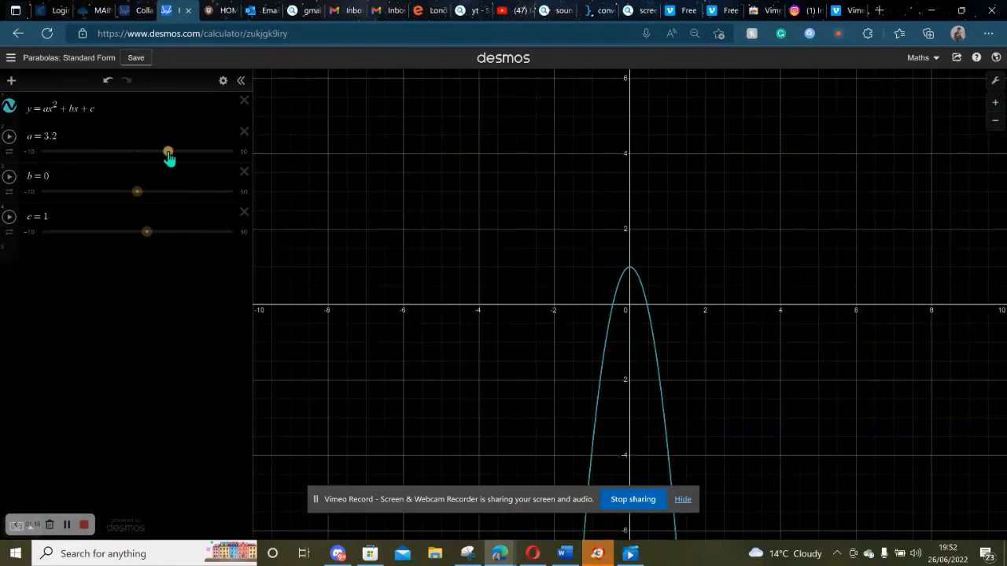
Step: Add the expression y = 1/x above the parabola's equation and show the coordinates of the two curves' intersection
left_click(11, 79)
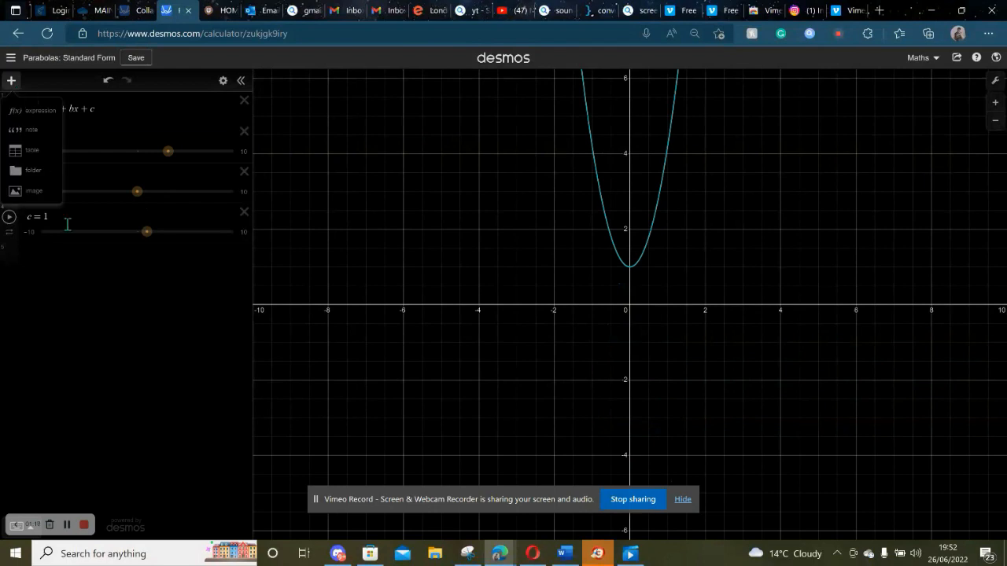
left_click(32, 119)
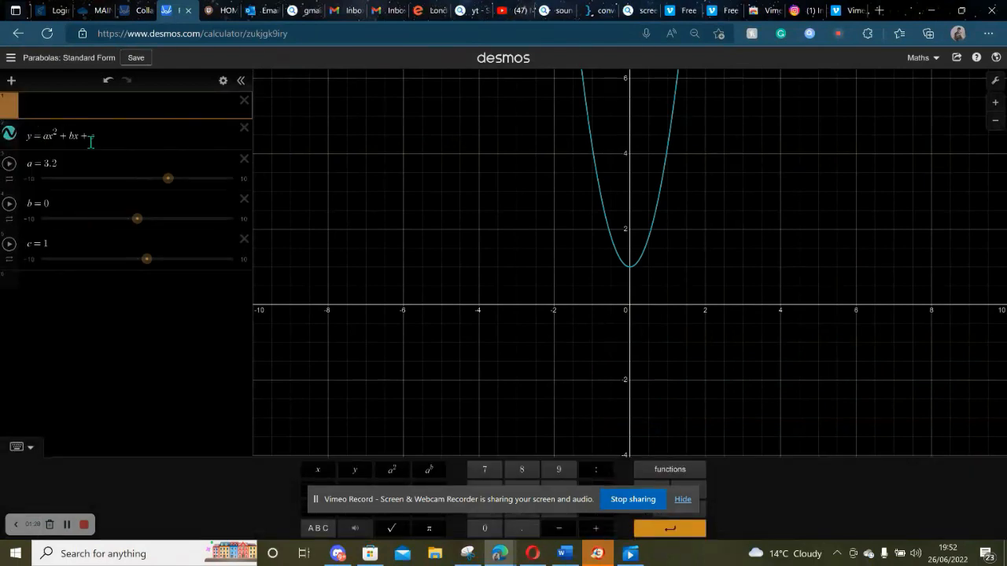
type("y=")
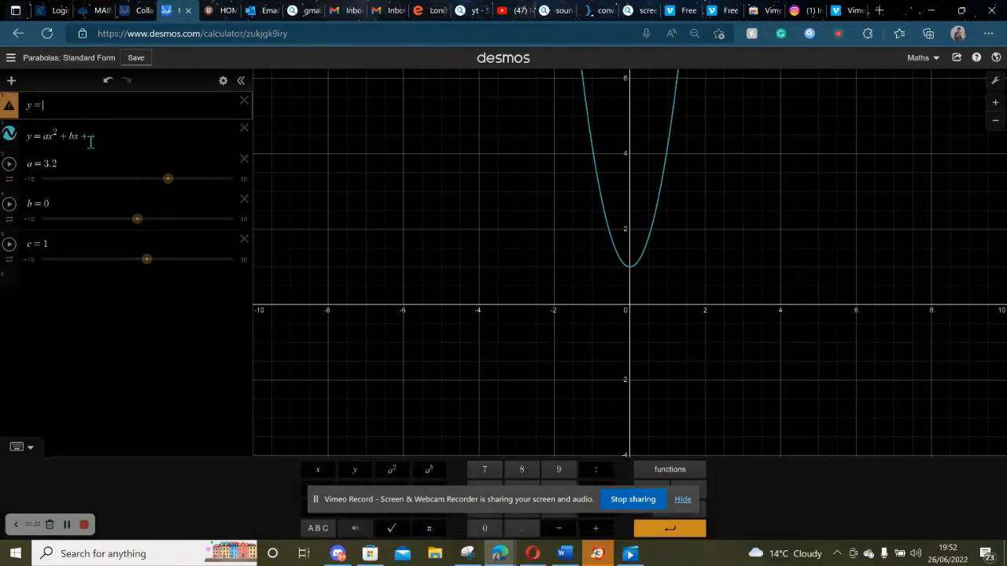
type("1/x")
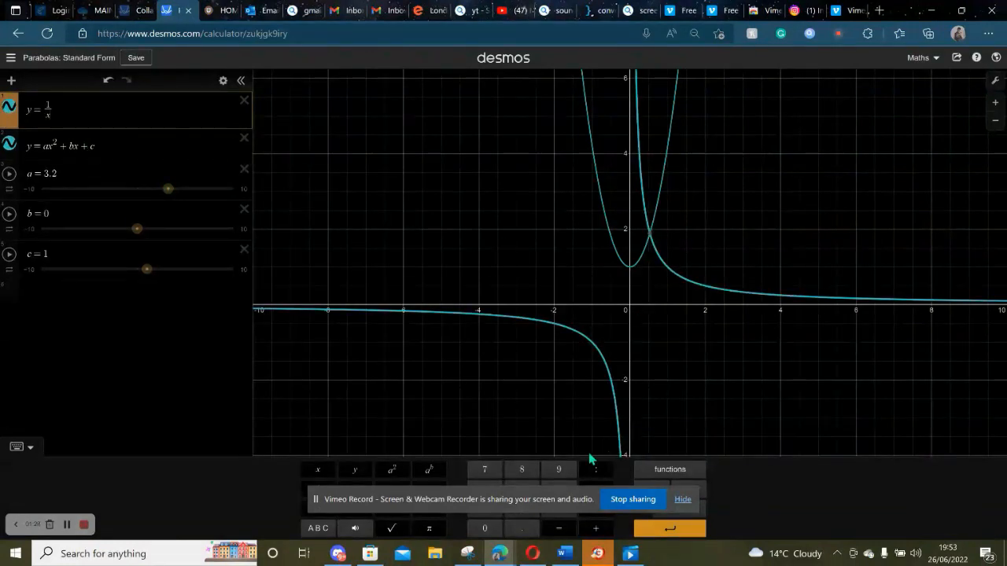
left_click(650, 236)
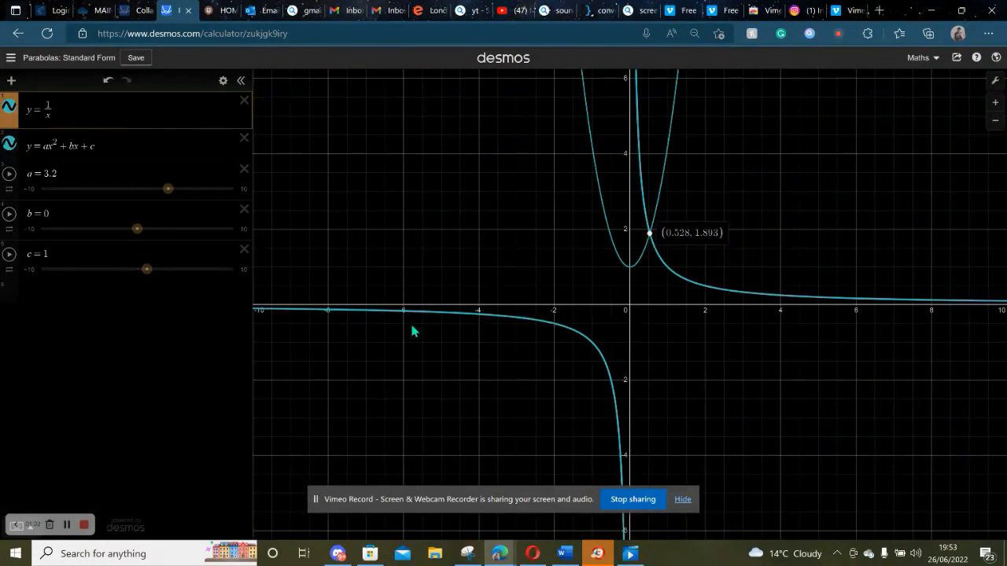
left_click(399, 364)
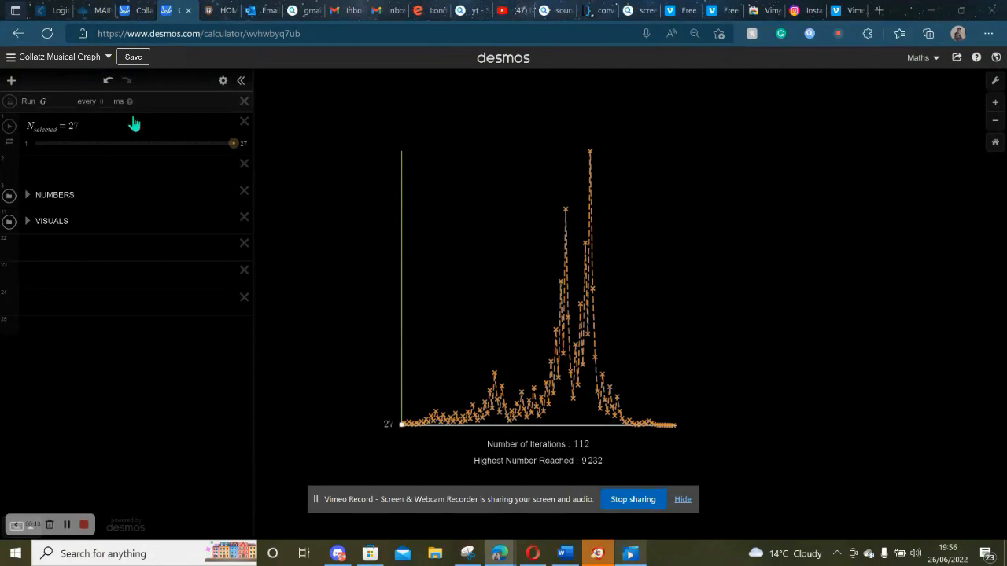
Step: Start the ticker that runs action G in the Collatz Musical Graph
left_click(9, 103)
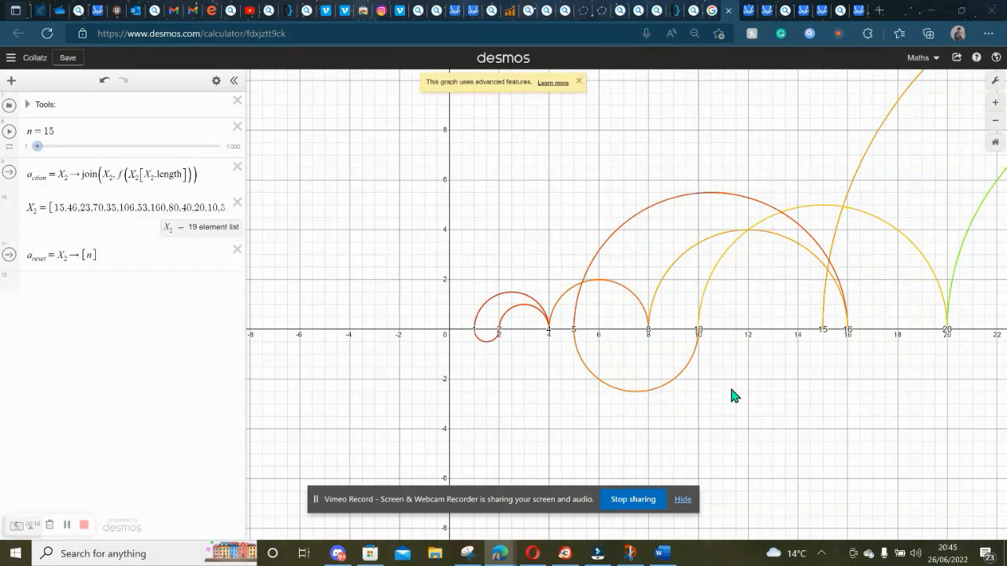
Step: Examine the coloured Collatz arcs for n = 15 along the number line, from the small values near 1 up to 160
scroll(730, 395, "down", 5)
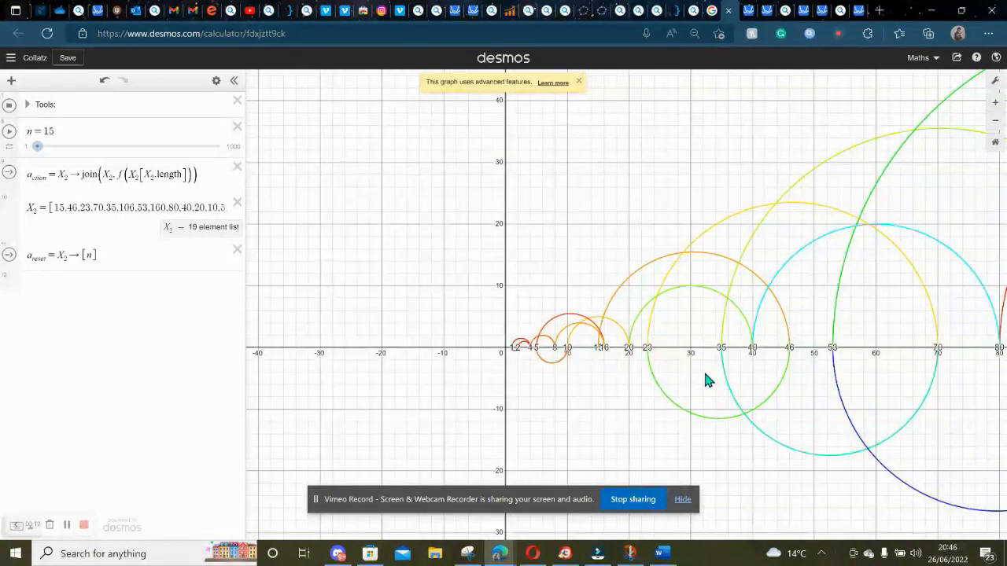
scroll(714, 364, "up", 3)
left_click_drag(714, 365, 504, 351)
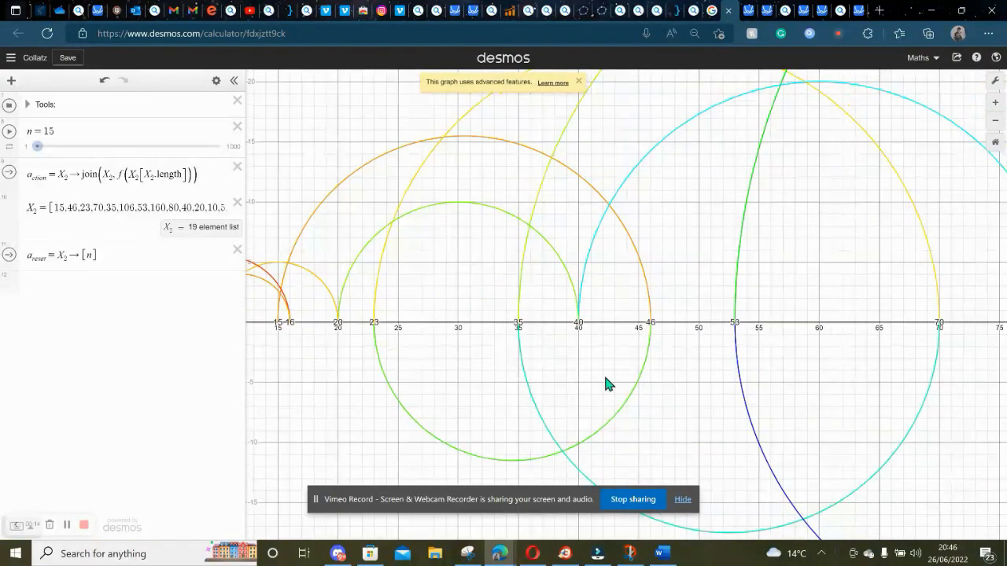
left_click_drag(410, 346, 720, 422)
scroll(409, 395, "up", 3)
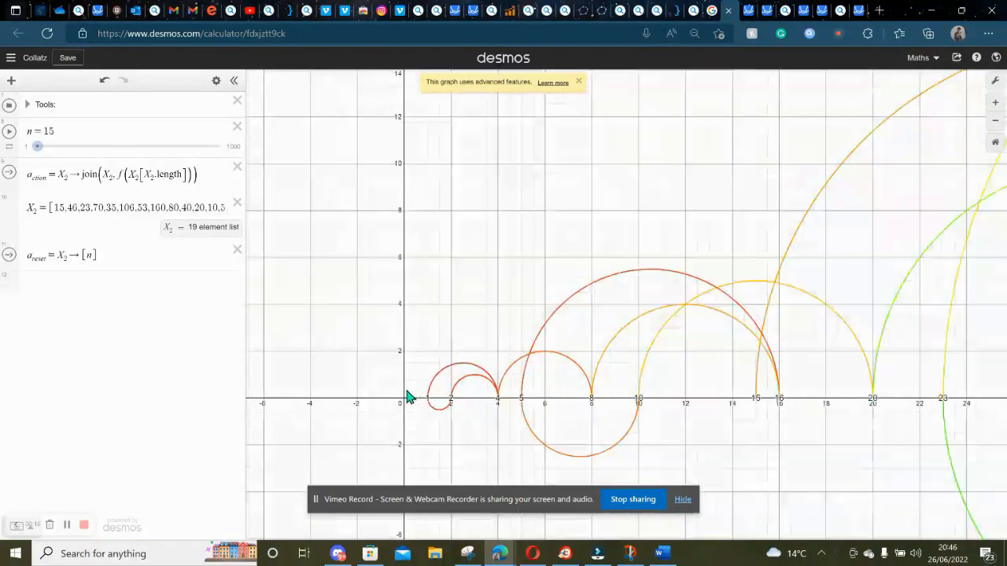
scroll(407, 393, "up", 3)
left_click_drag(581, 389, 475, 381)
scroll(474, 381, "down", 2)
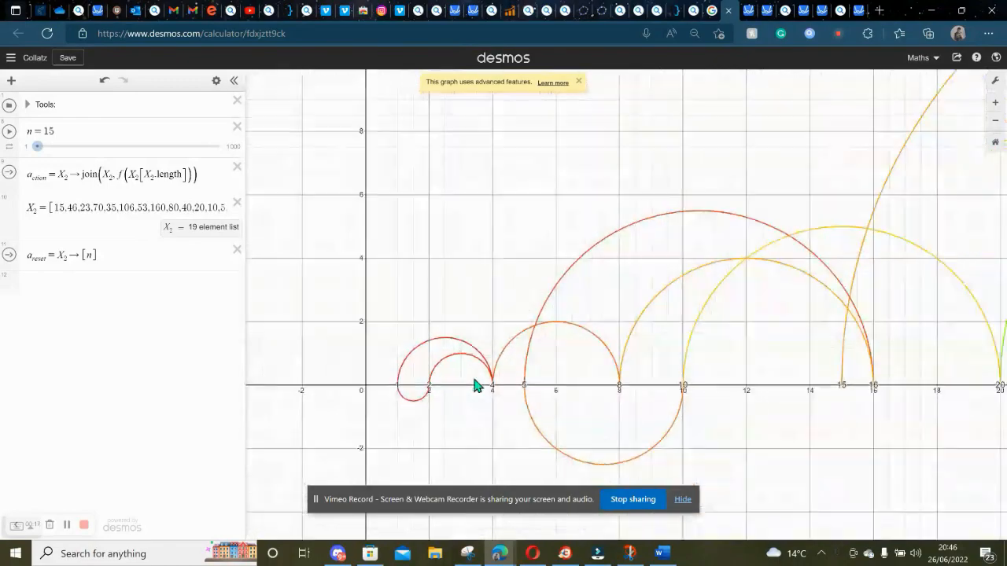
scroll(474, 382, "down", 3)
left_click_drag(805, 385, 402, 378)
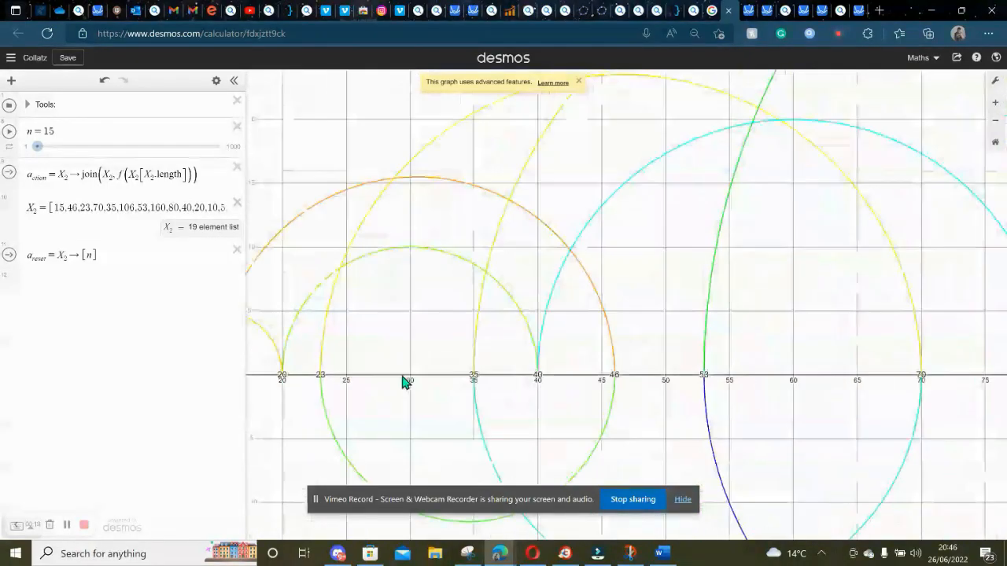
scroll(402, 381, "down", 4)
left_click_drag(479, 388, 484, 354)
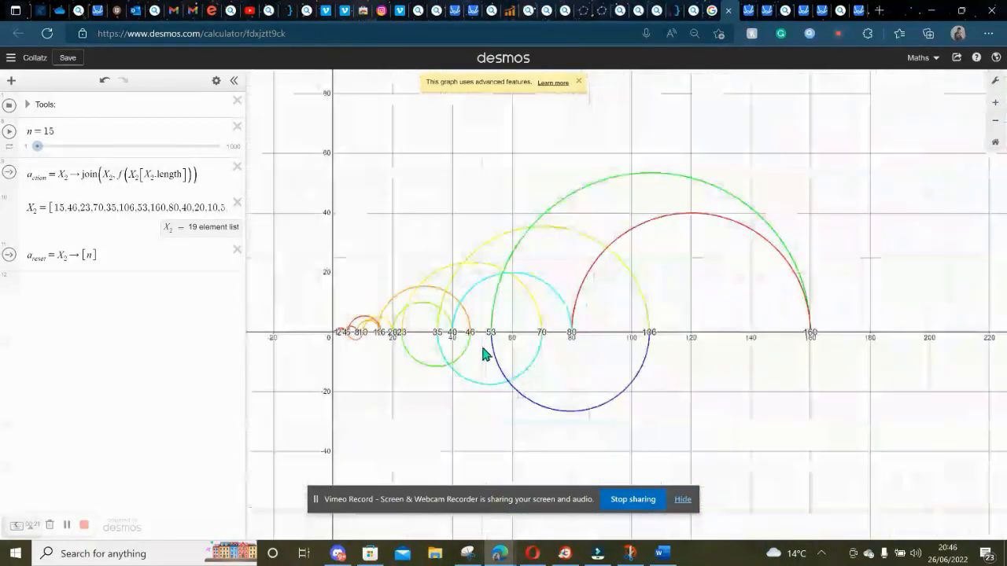
scroll(484, 354, "down", 2)
scroll(585, 343, "up", 5)
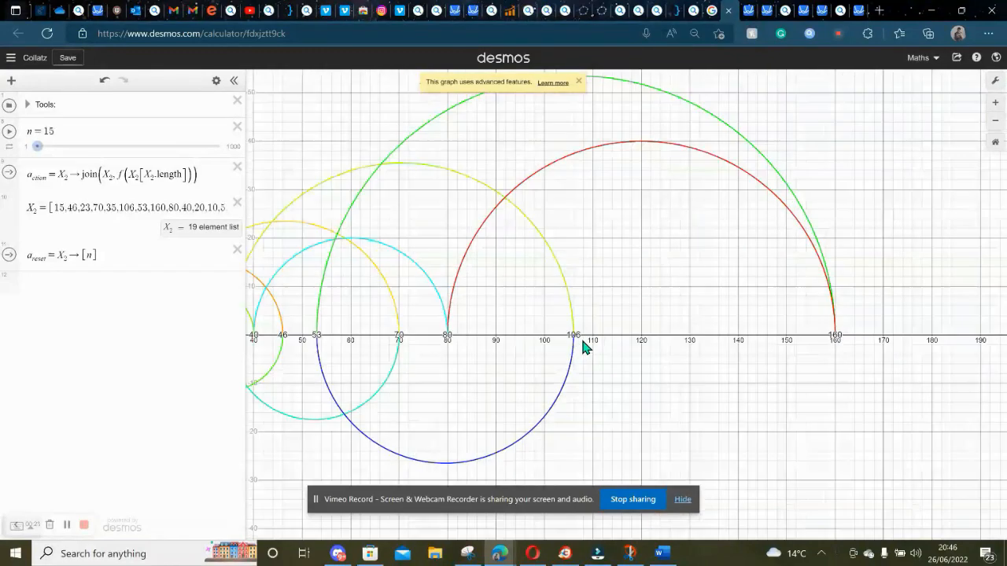
left_click_drag(488, 328, 600, 338)
left_click_drag(537, 315, 724, 329)
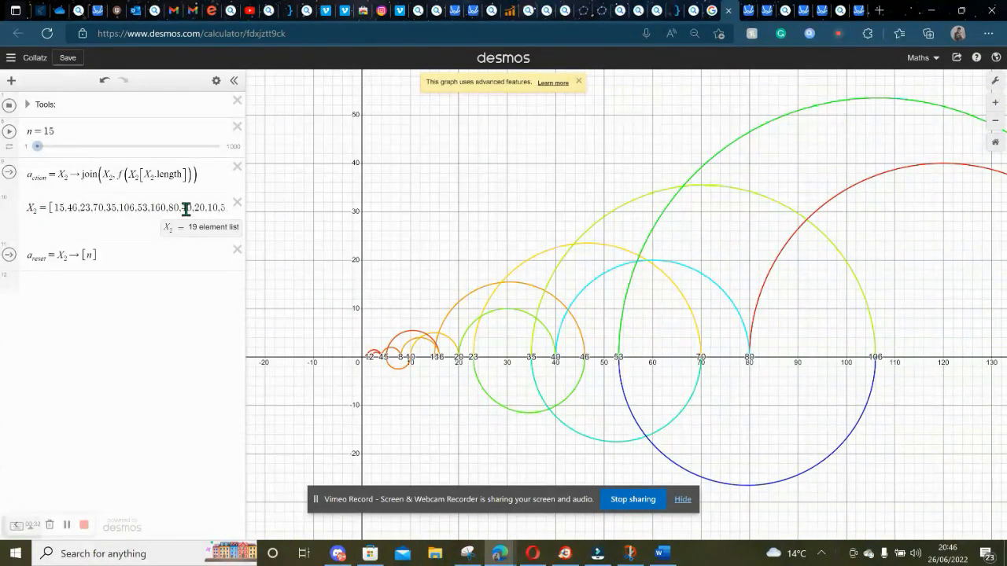
Step: Switch to the Collatz cobweb graph for N = 42 and examine its oscillating curve
left_click(738, 11)
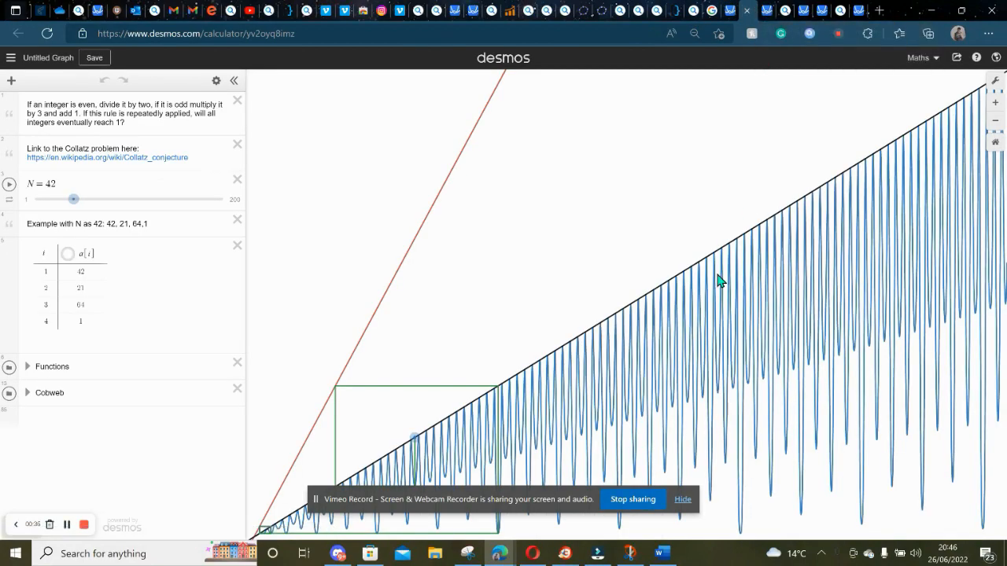
left_click(738, 249)
left_click_drag(676, 174, 634, 120)
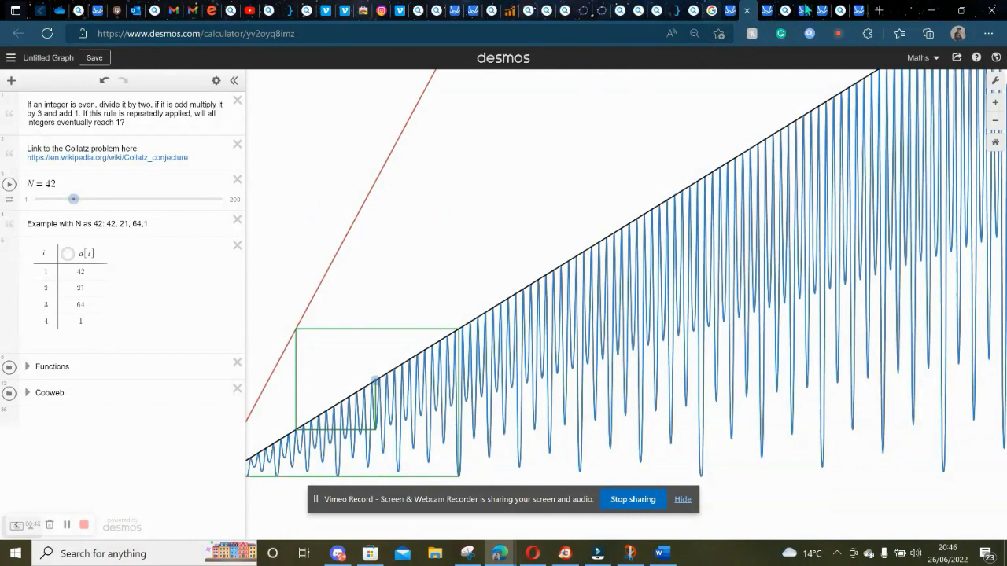
Step: Switch to the Collatz Conjecture simulation and set the starting value v₀ to 100, 220 and finally 460
left_click(845, 10)
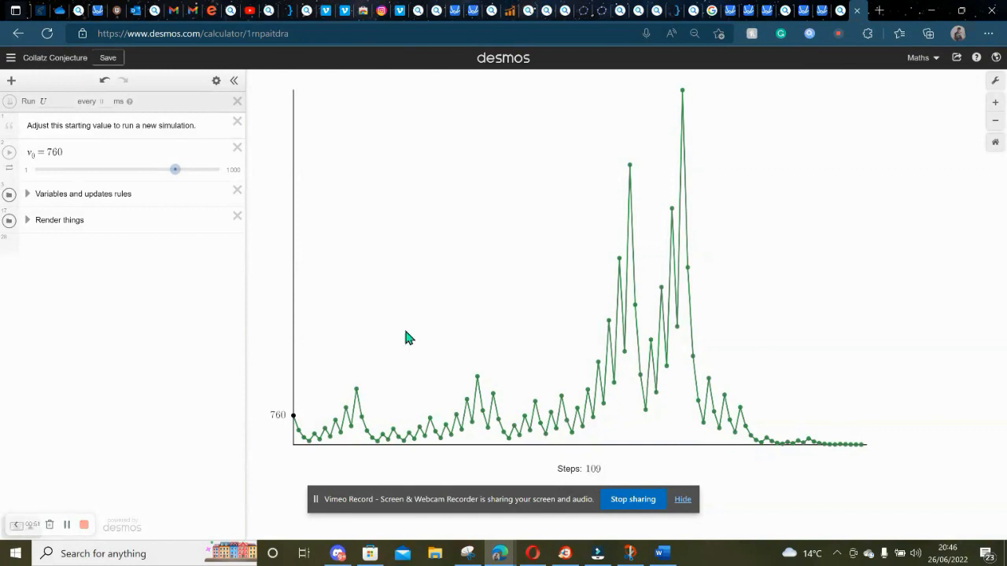
left_click(53, 171)
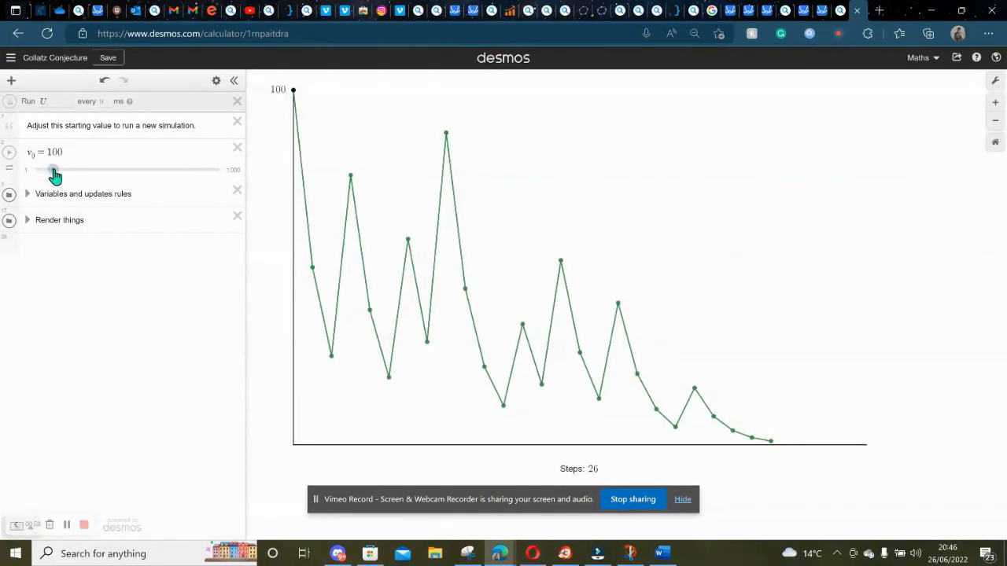
left_click_drag(55, 175, 75, 175)
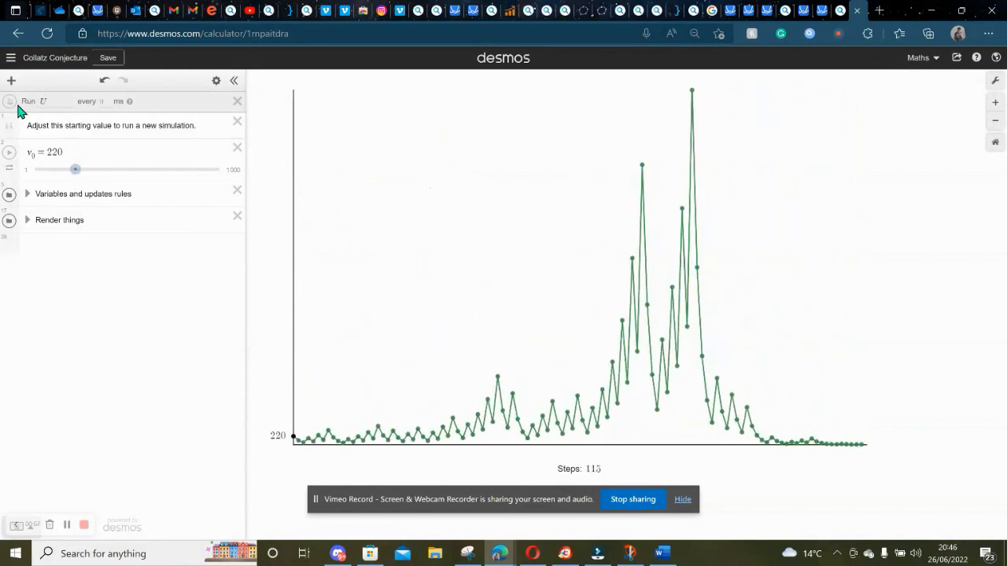
left_click(120, 175)
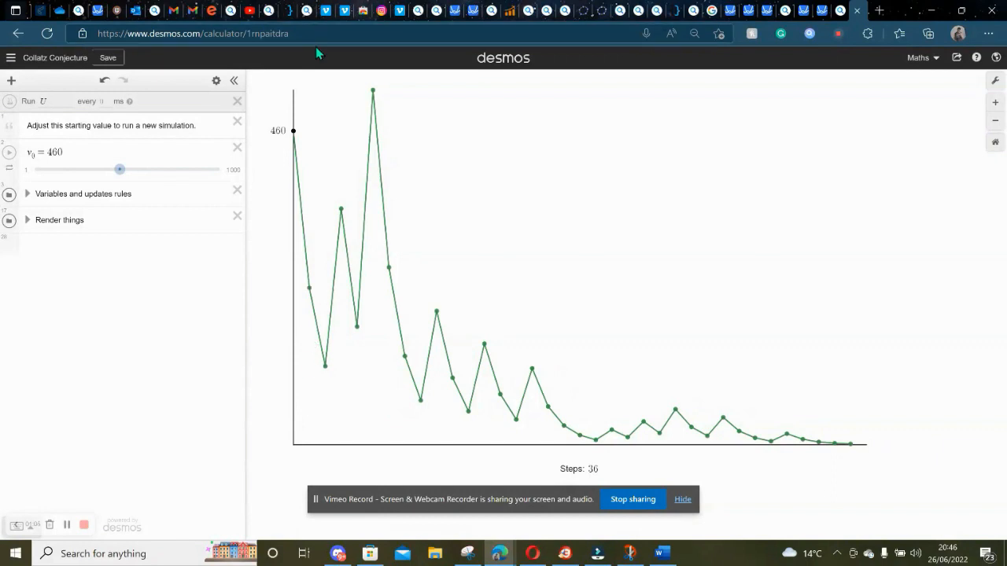
left_click(985, 442)
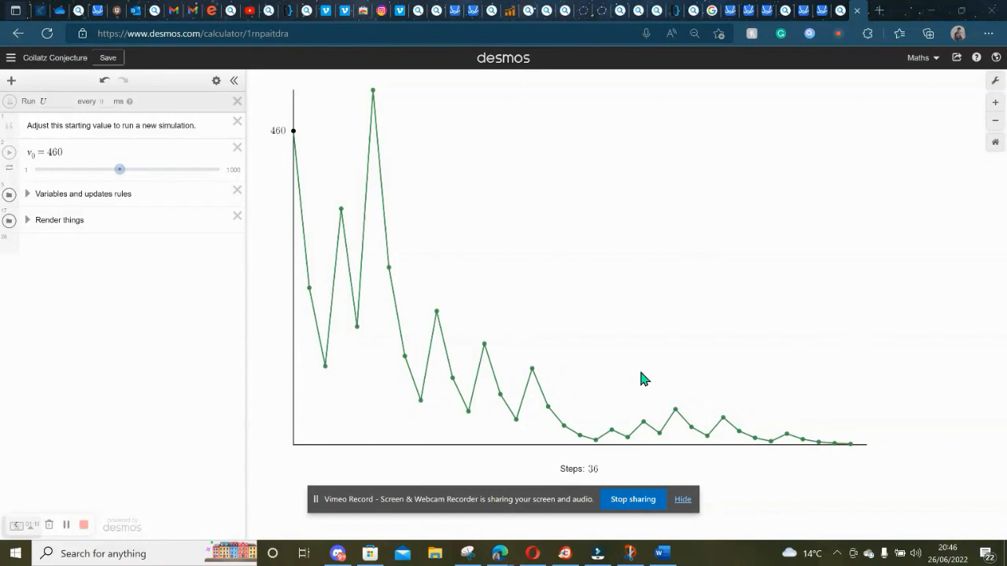
left_click(194, 169)
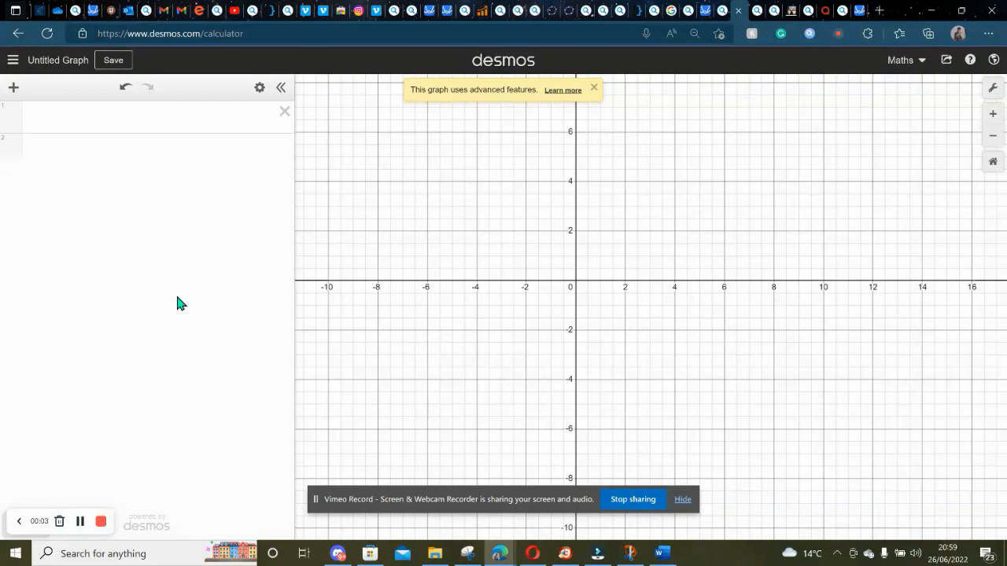
Step: Save the blank untitled graph under the title Collatz Musical Graph
left_click(113, 59)
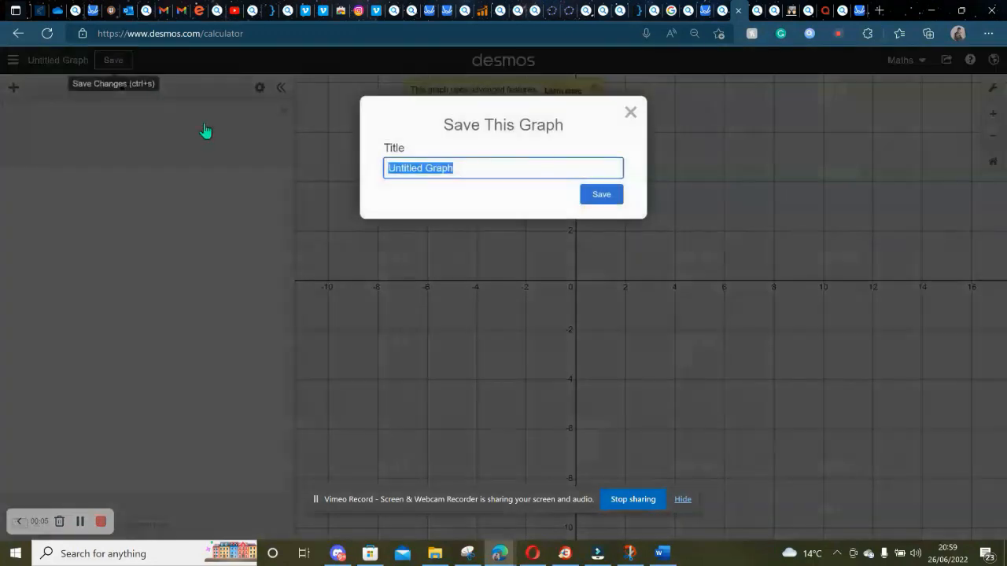
key("BackSpace")
type("Coll")
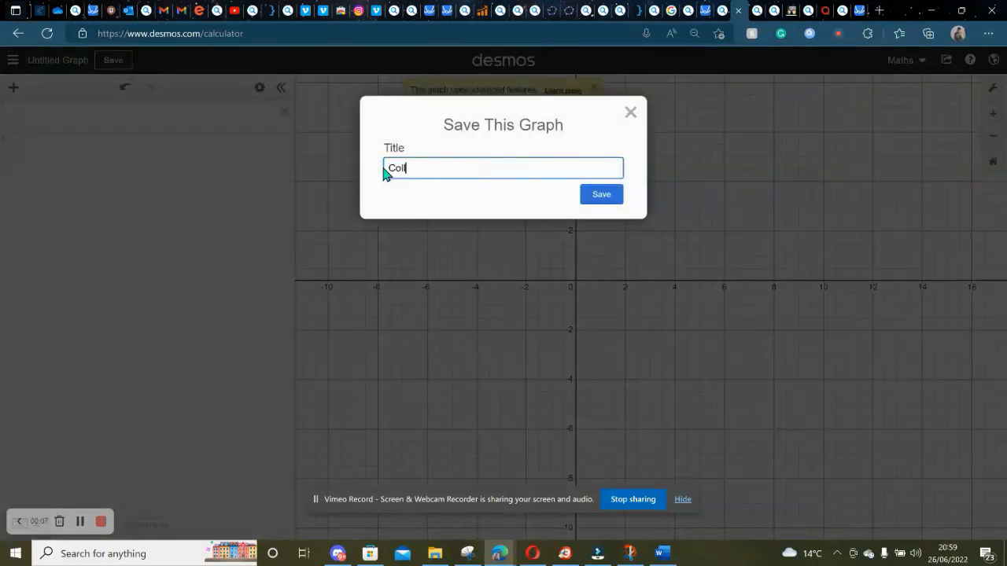
type("atz Musical Graph")
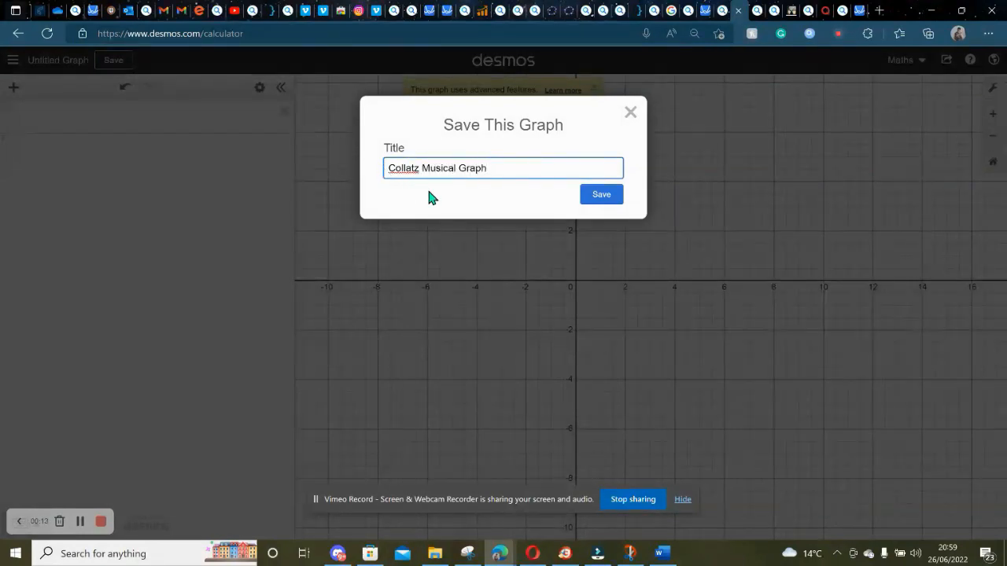
left_click(592, 198)
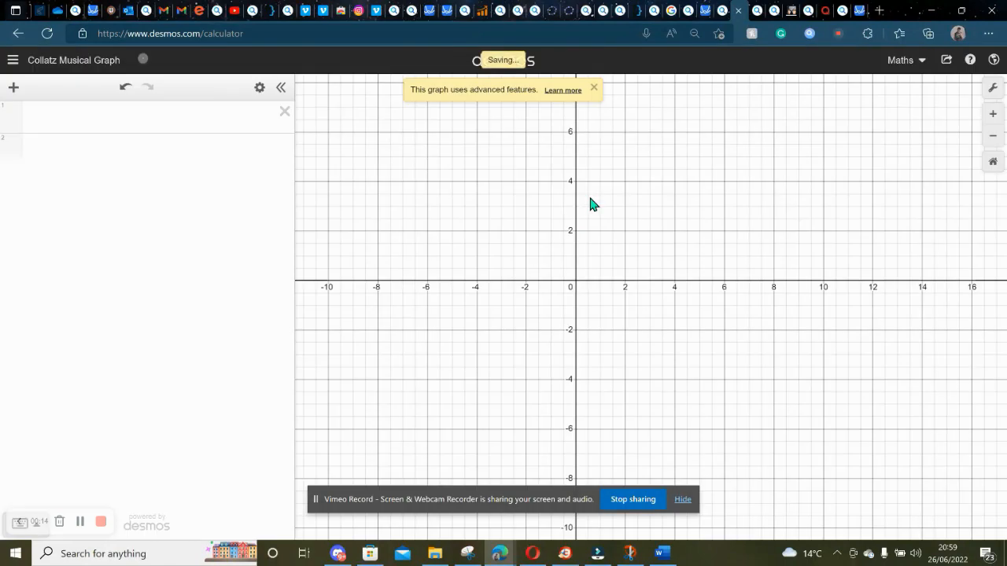
Step: Create a ticker in the first expression line and set it to run the action G
left_click(146, 132)
type("ticke")
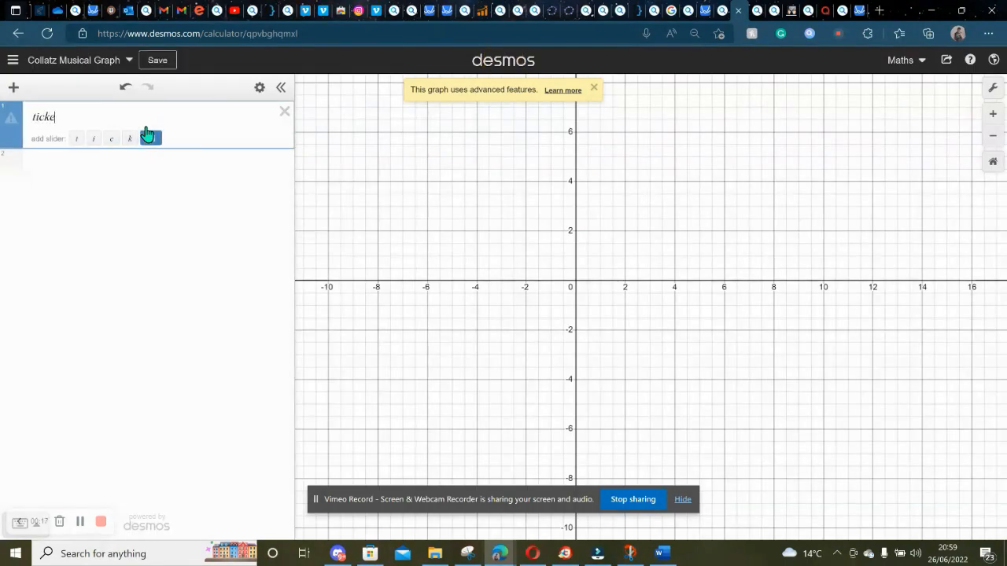
type("rG")
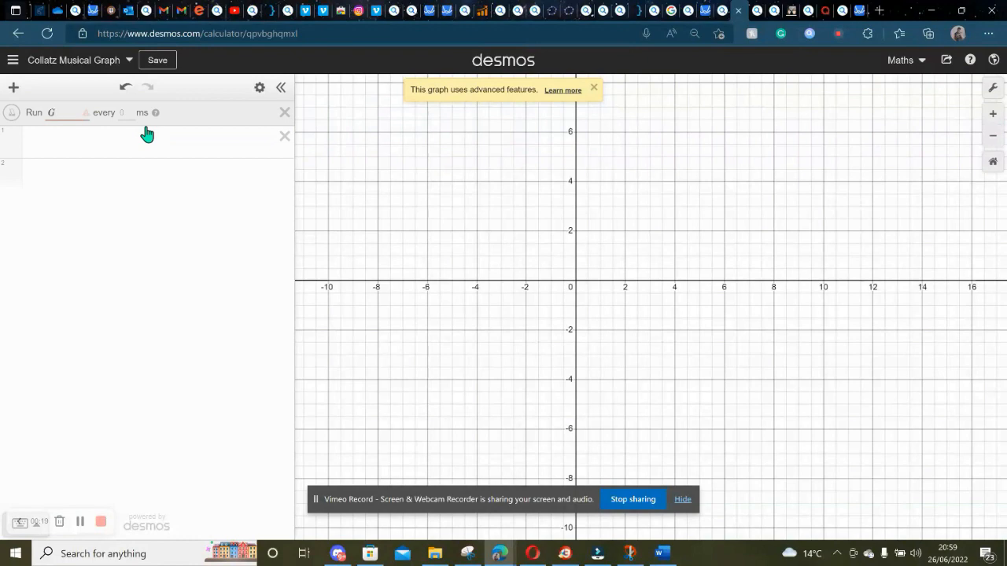
Step: Create a slider for n from a placeholder expression in the first line, and delete the placeholder expression
left_click(125, 143)
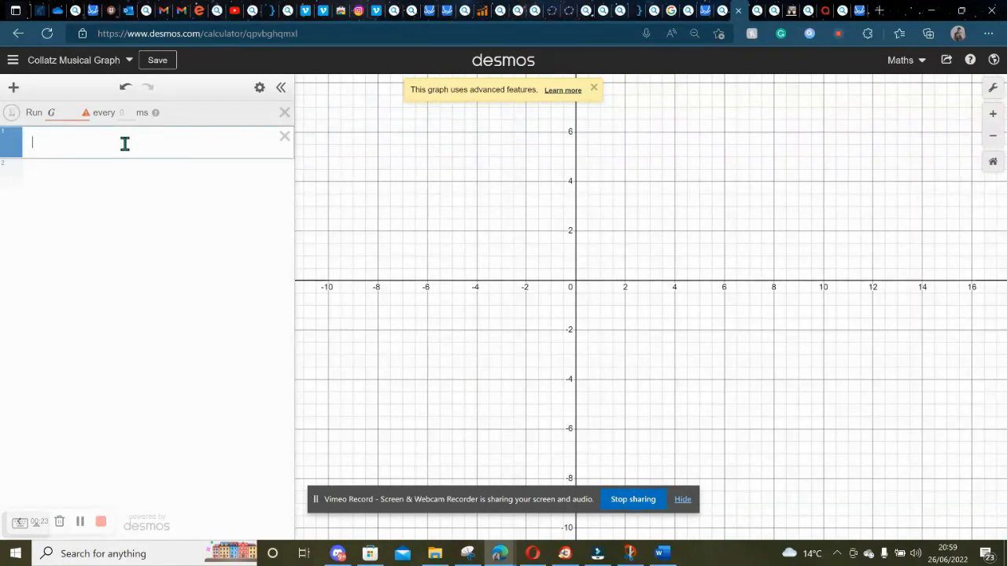
type("n")
left_click(98, 194)
left_click(57, 145)
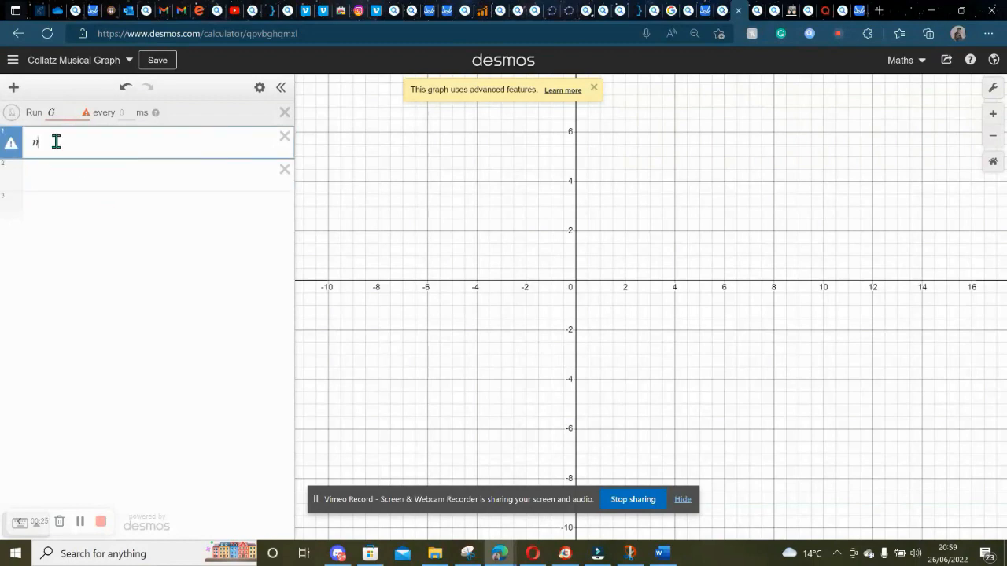
key("Return")
left_click(57, 141)
type("djdjd")
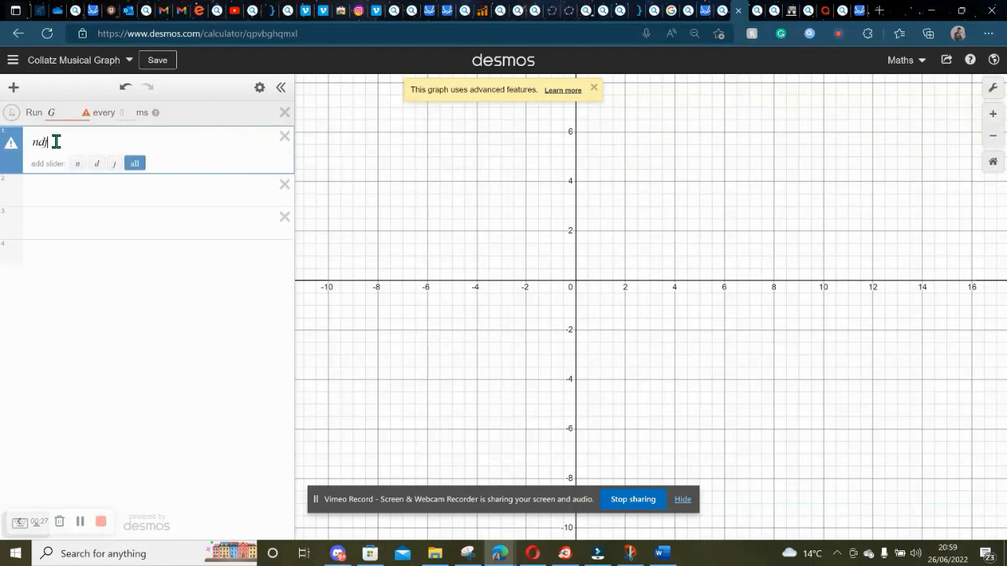
left_click(88, 165)
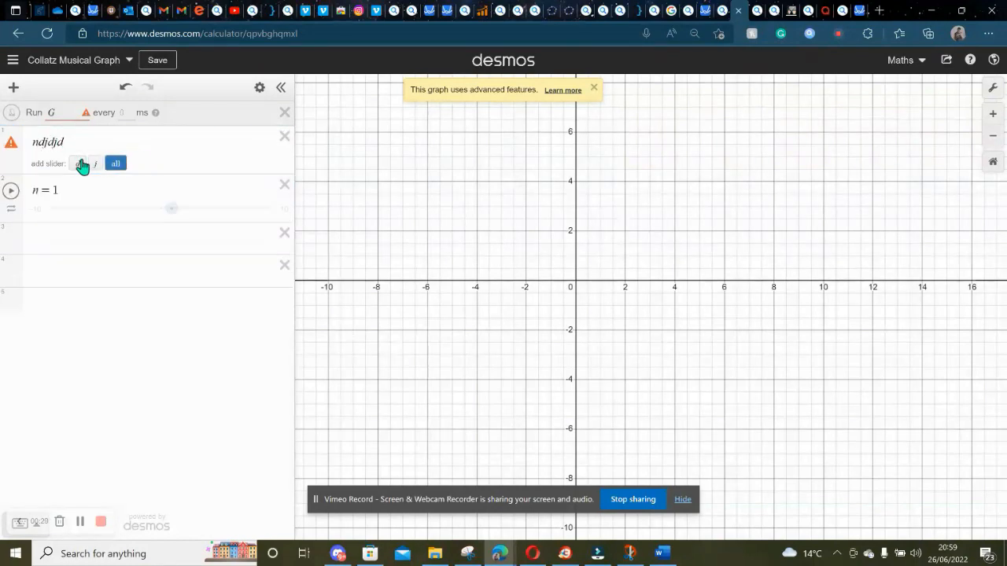
left_click_drag(88, 137, 16, 144)
key("BackSpace")
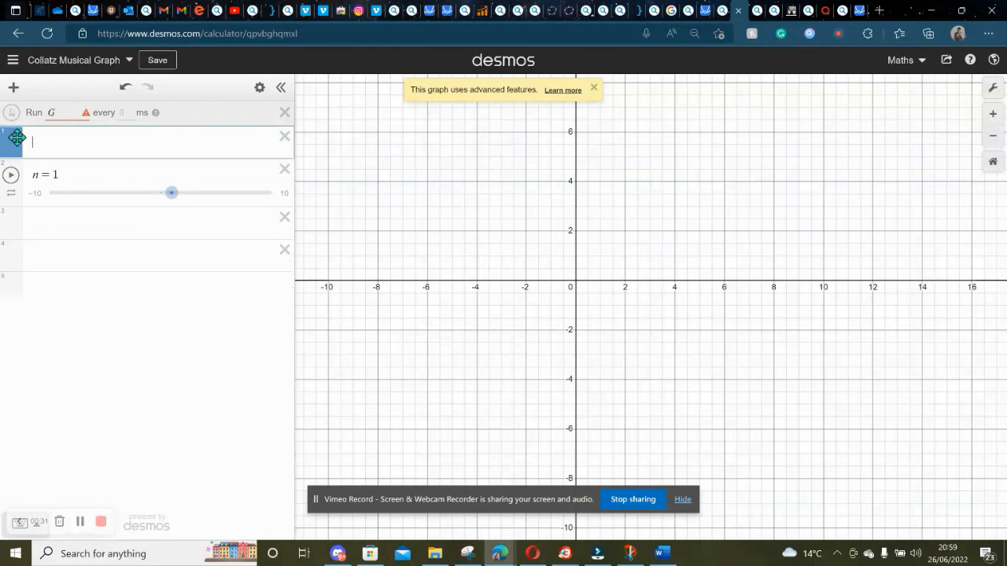
left_click(284, 137)
Step: Rename the slider variable n to N with the subscript "selected"
left_click(38, 146)
left_click(38, 144)
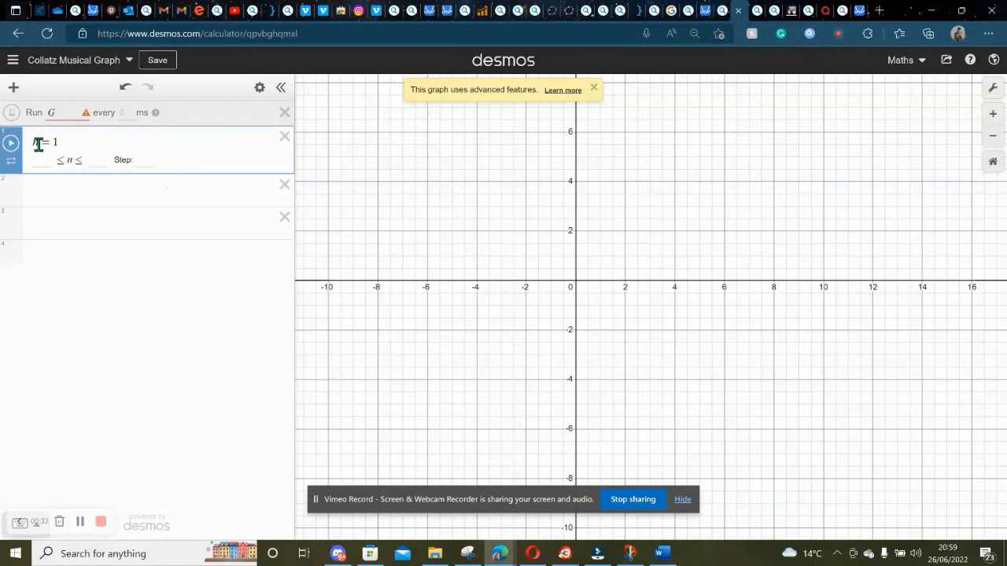
key("BackSpace")
type("N")
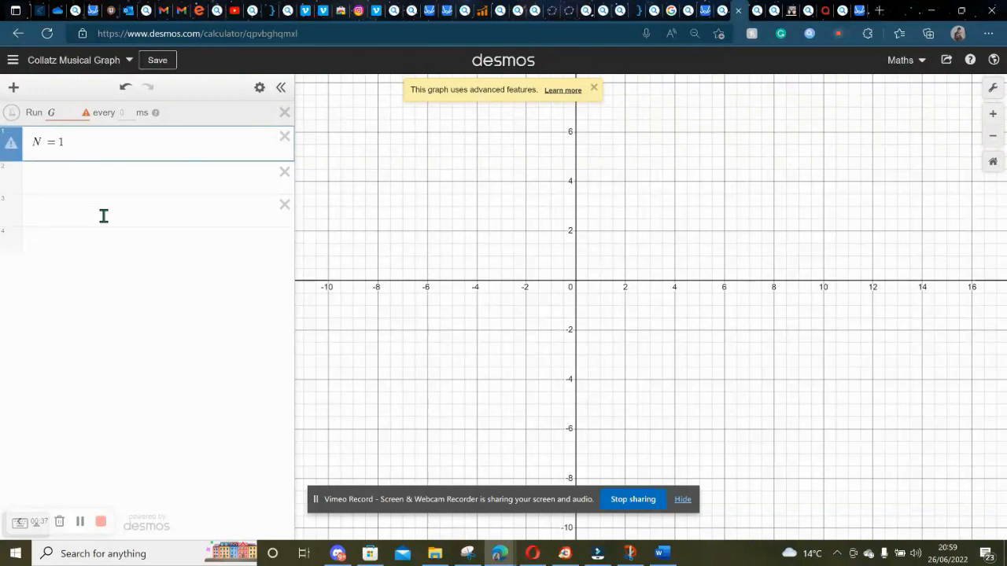
type("_sjd")
key("BackSpace")
key("BackSpace")
type("elected")
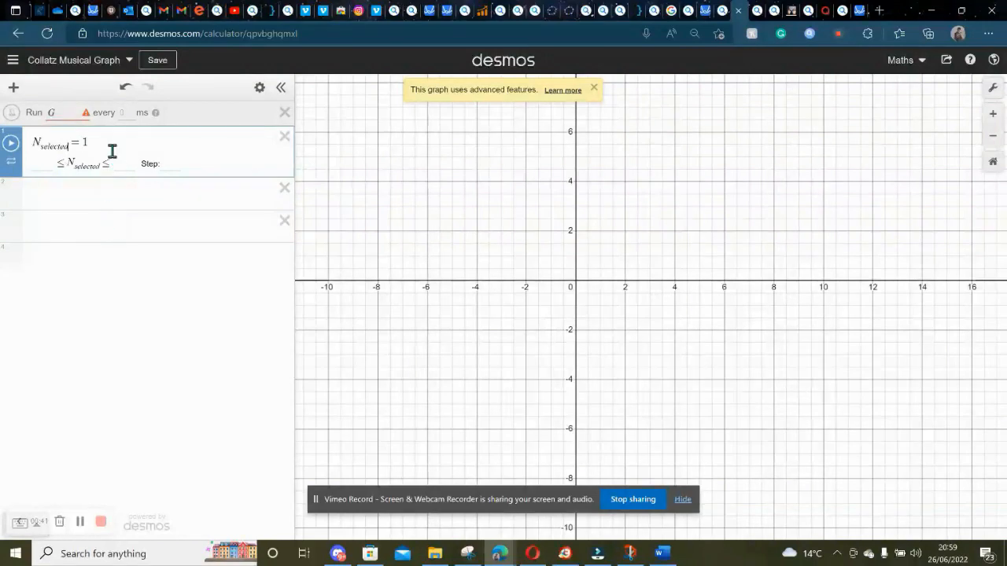
left_click(114, 283)
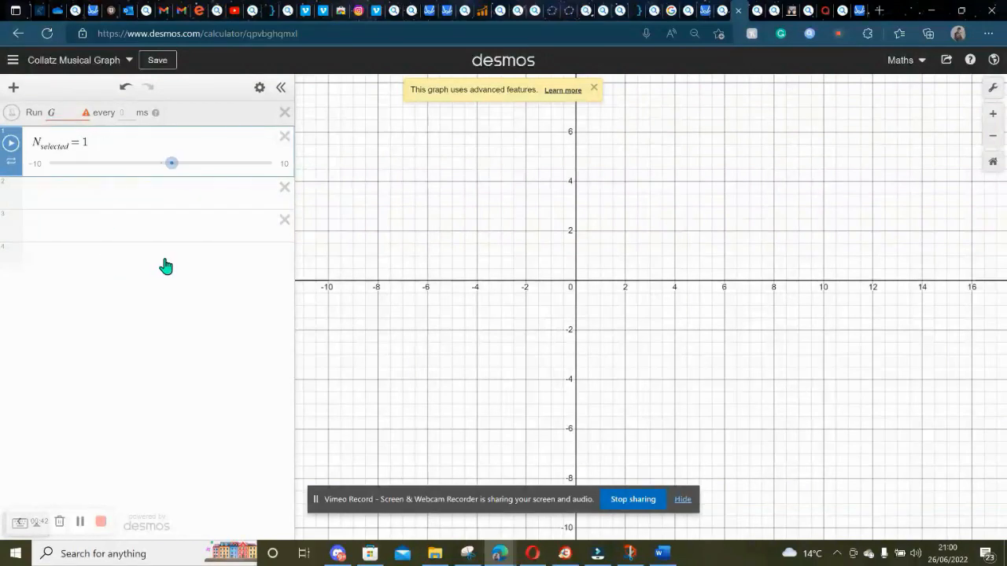
Step: Limit the N_selected slider to the range 0 to 27 and set its value to 27
left_click(40, 165)
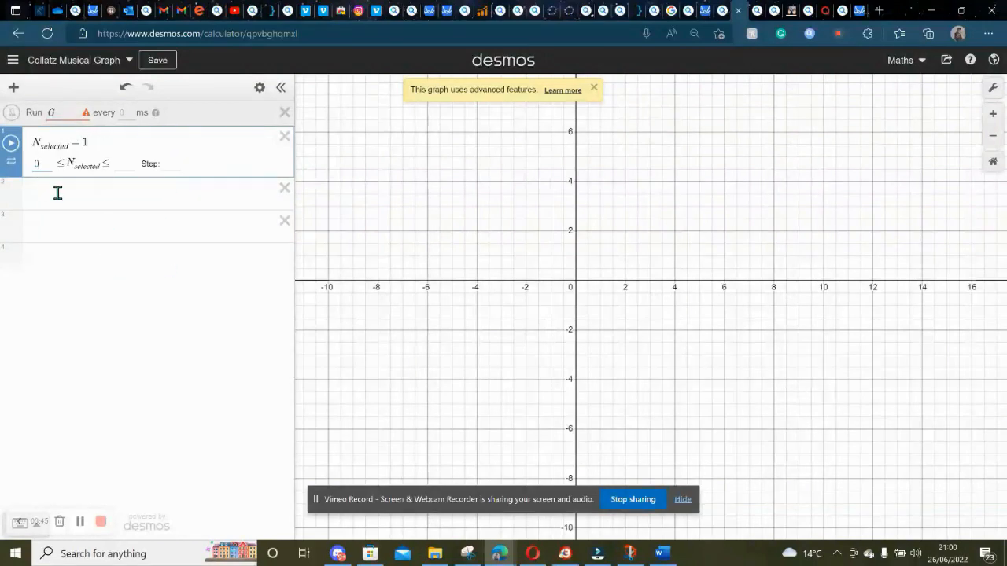
type("0")
left_click(118, 163)
type("27")
key("Return")
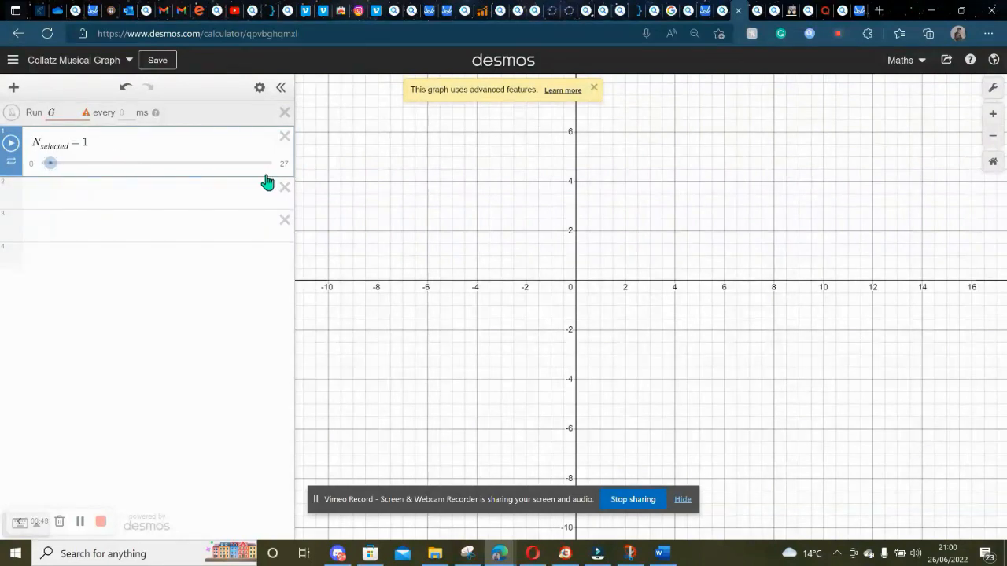
left_click_drag(50, 164, 260, 163)
left_click(117, 260)
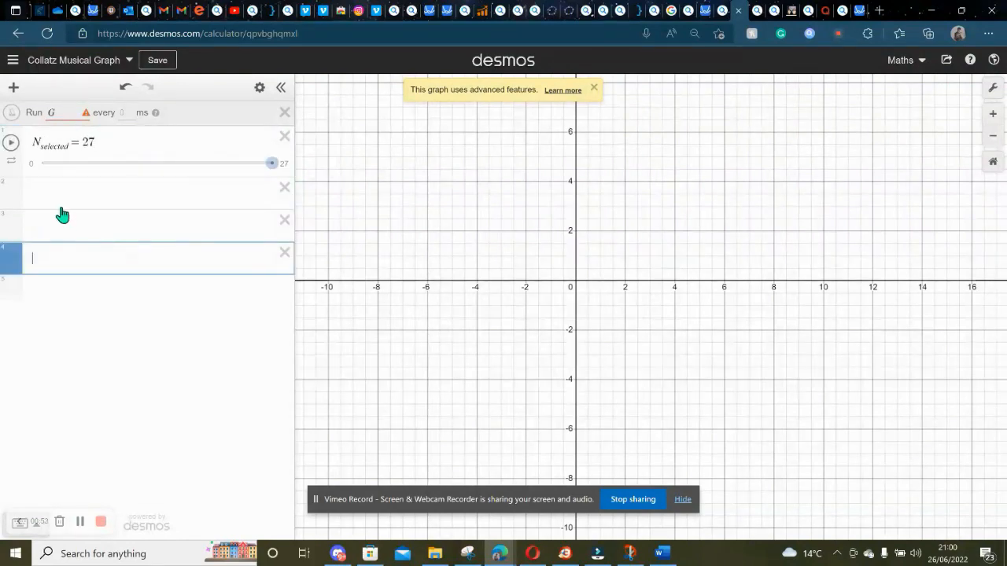
Step: Add two folders named Numbers and Visuals below the N_selected slider
left_click(59, 207)
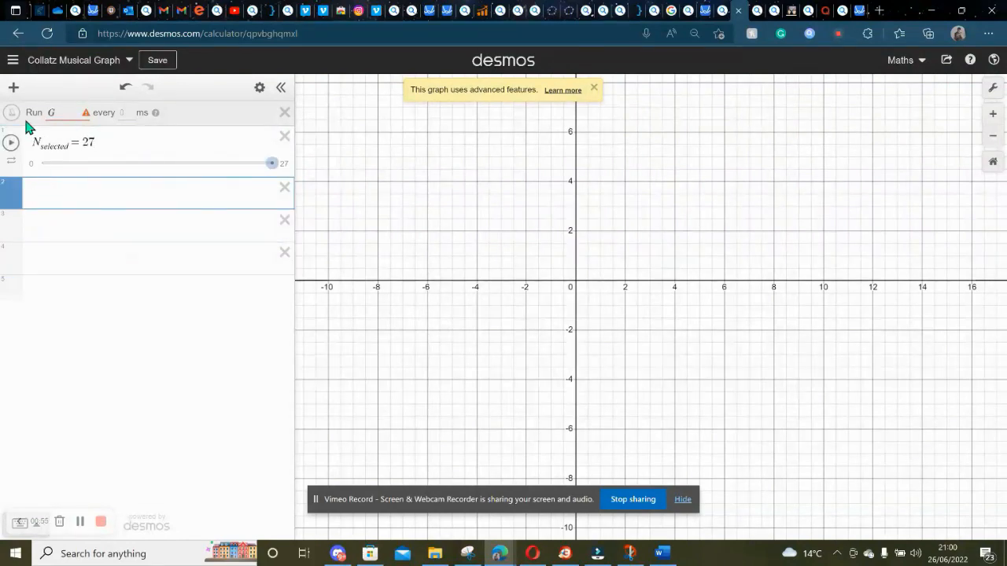
left_click(11, 88)
left_click(19, 197)
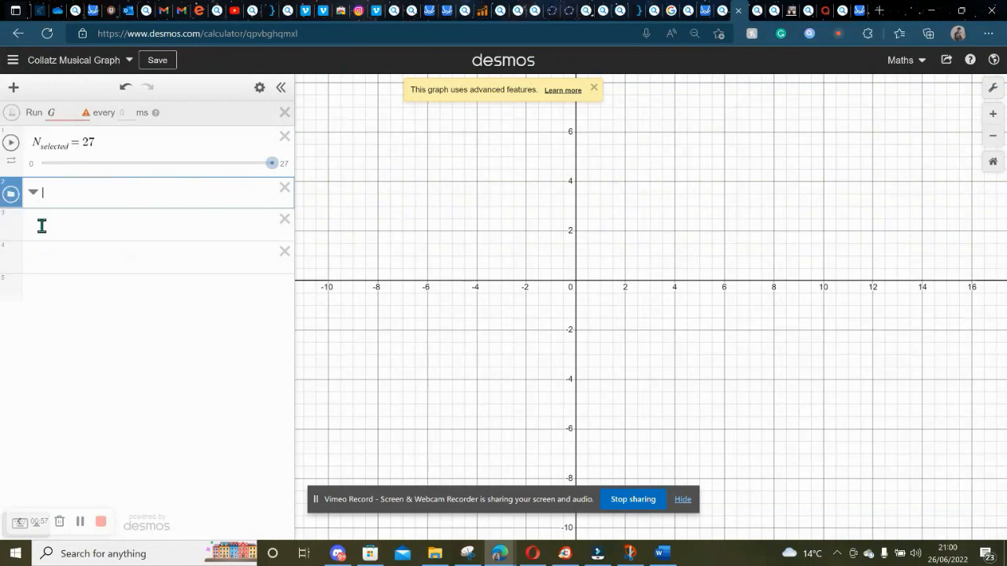
left_click(16, 92)
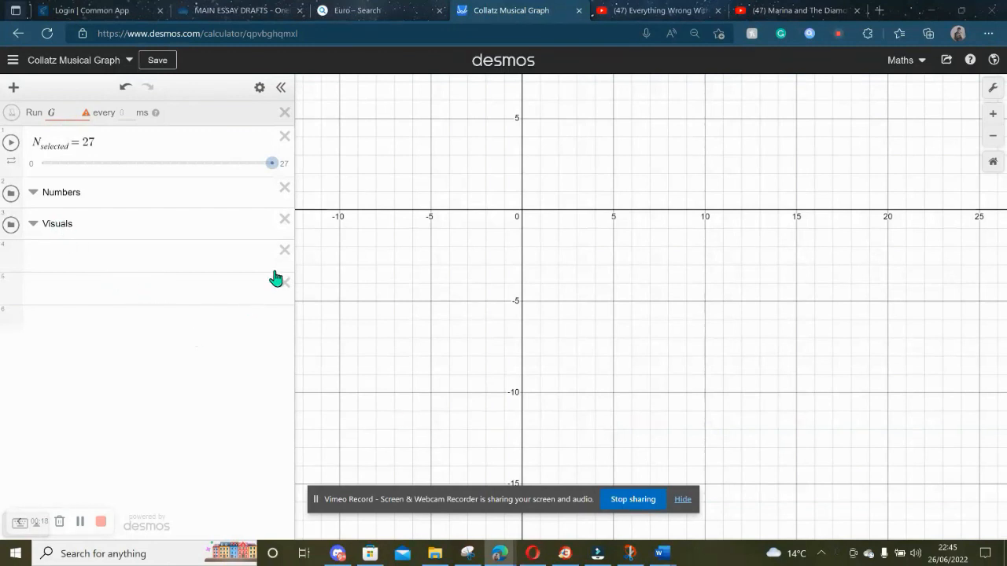
Step: Delete the blank expression lines below the Visuals folder
left_click_drag(538, 230, 496, 383)
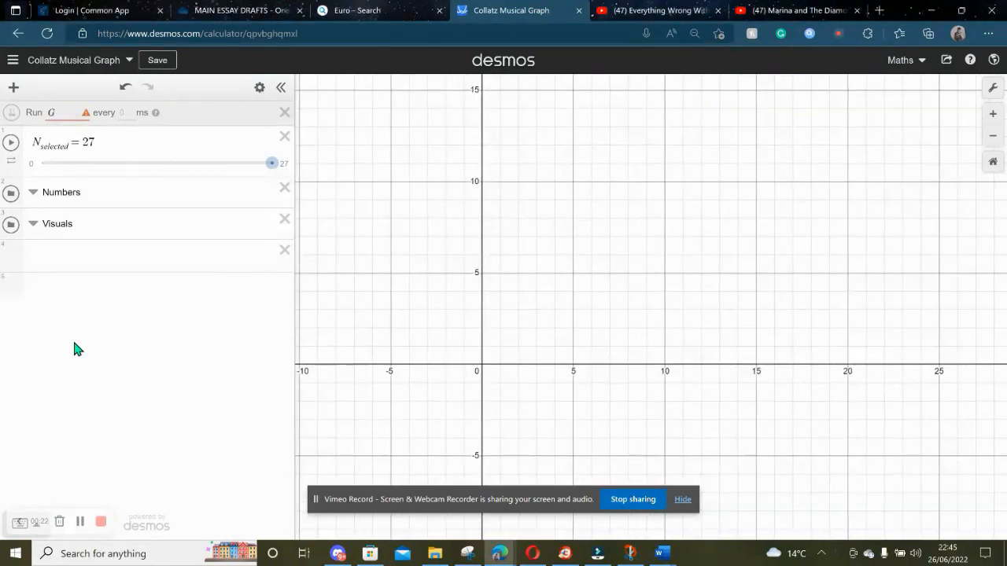
left_click(282, 250)
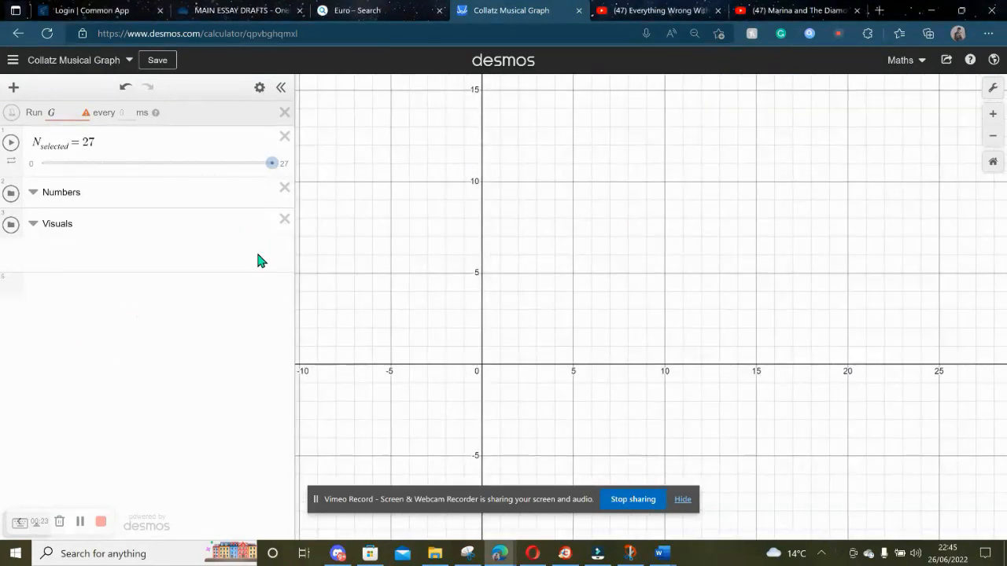
left_click(33, 192)
left_click(32, 193)
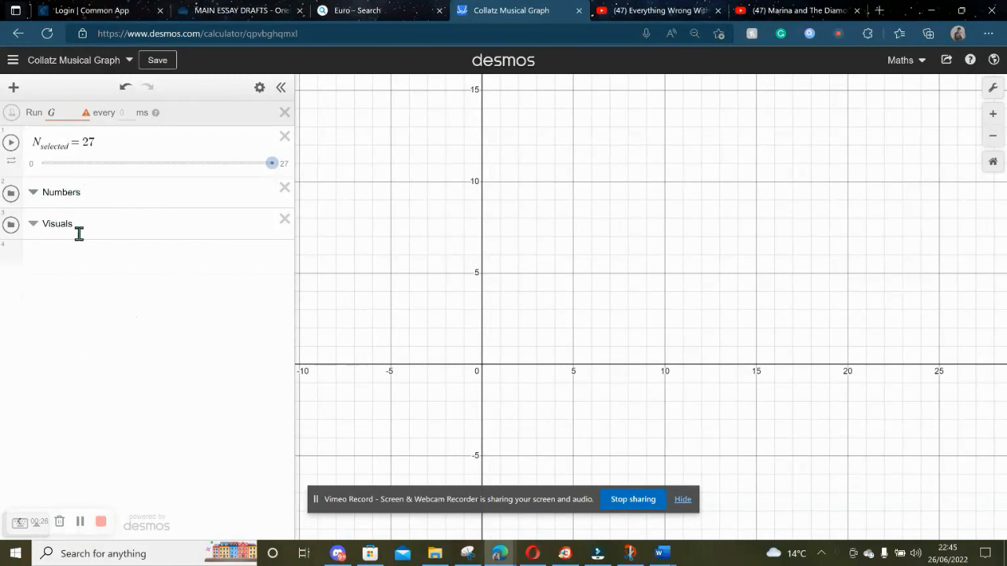
Step: Place a new blank expression inside the Numbers folder and set the N_selected slider to 11
left_click(16, 88)
left_click(46, 128)
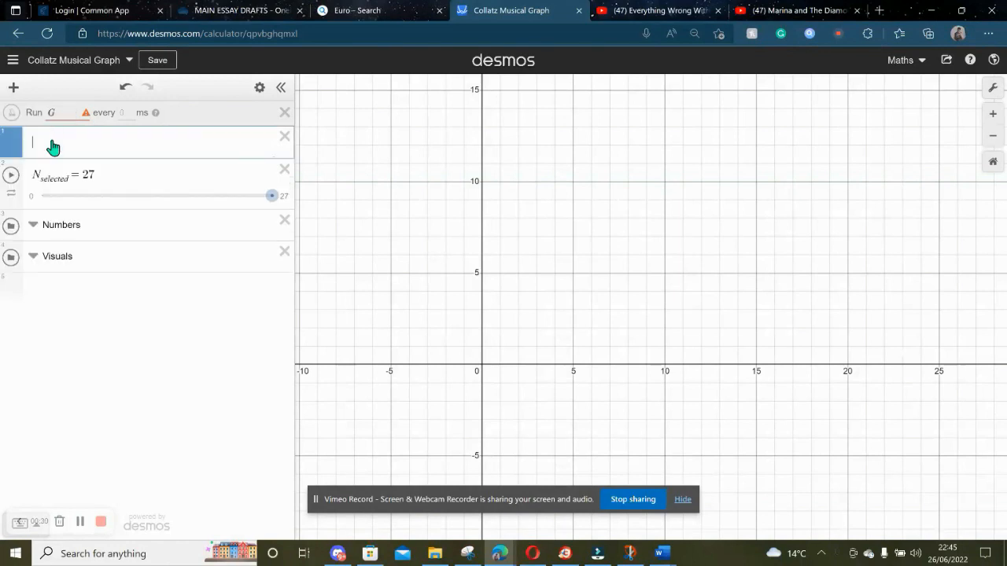
left_click_drag(23, 139, 25, 223)
left_click(62, 229)
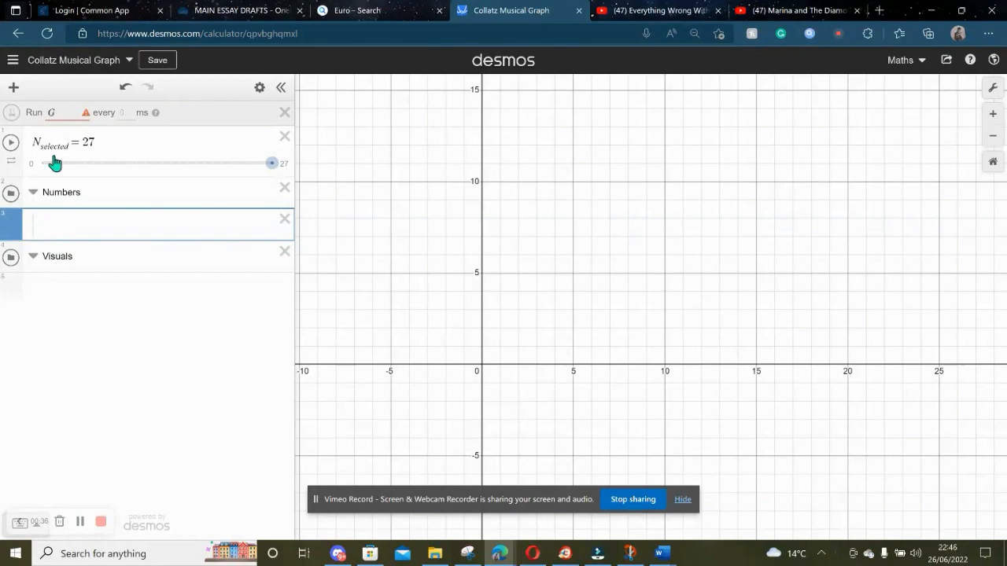
left_click_drag(63, 167, 135, 164)
left_click(52, 225)
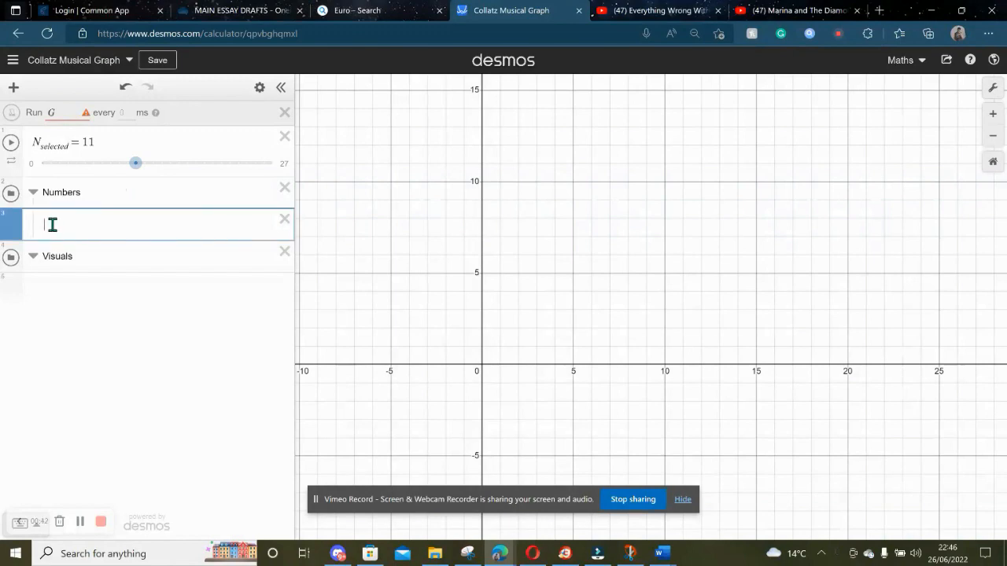
Step: Create a slider for N inside the Numbers folder from the placeholder Nmm, and delete the placeholder
type("N")
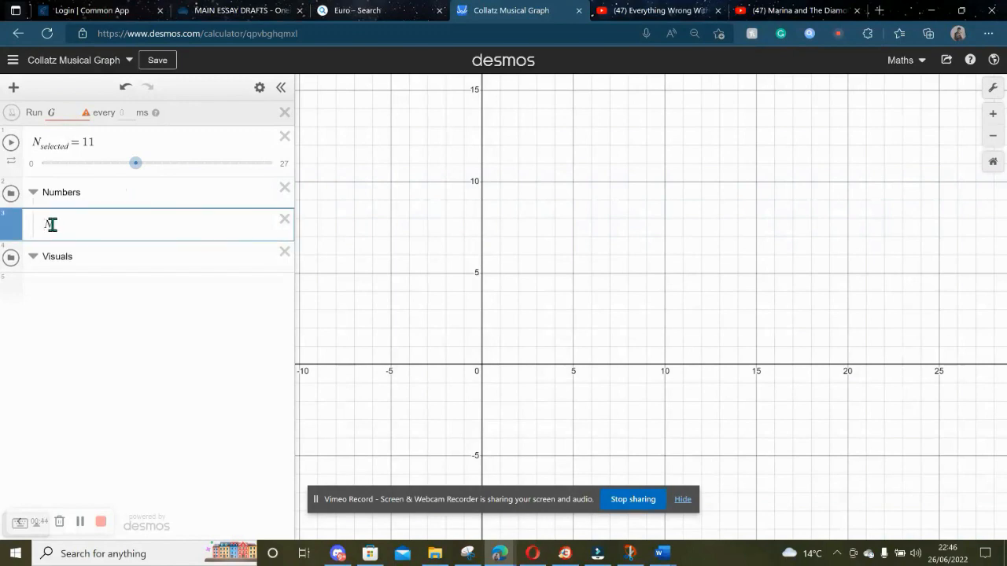
type("mm")
left_click(81, 247)
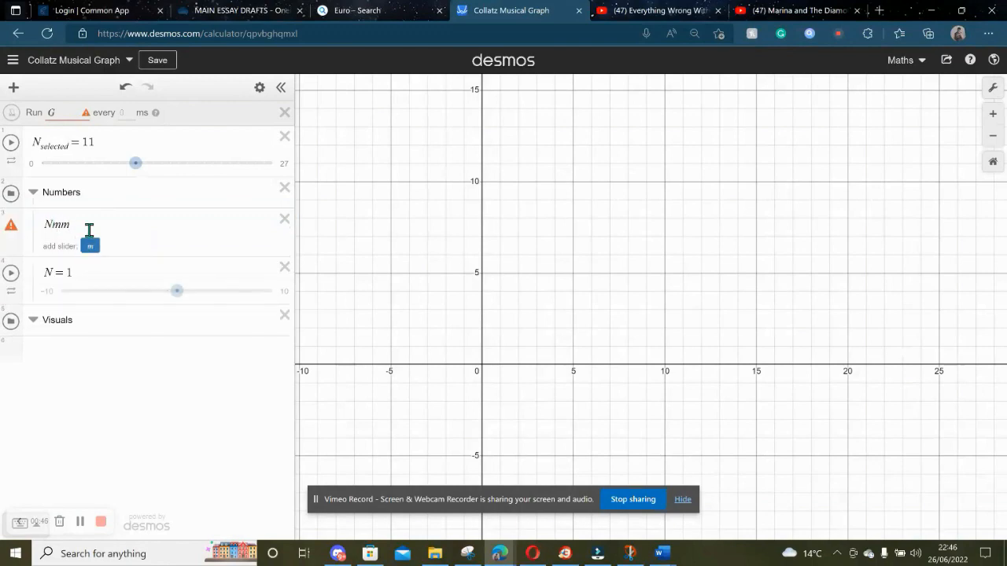
left_click(285, 218)
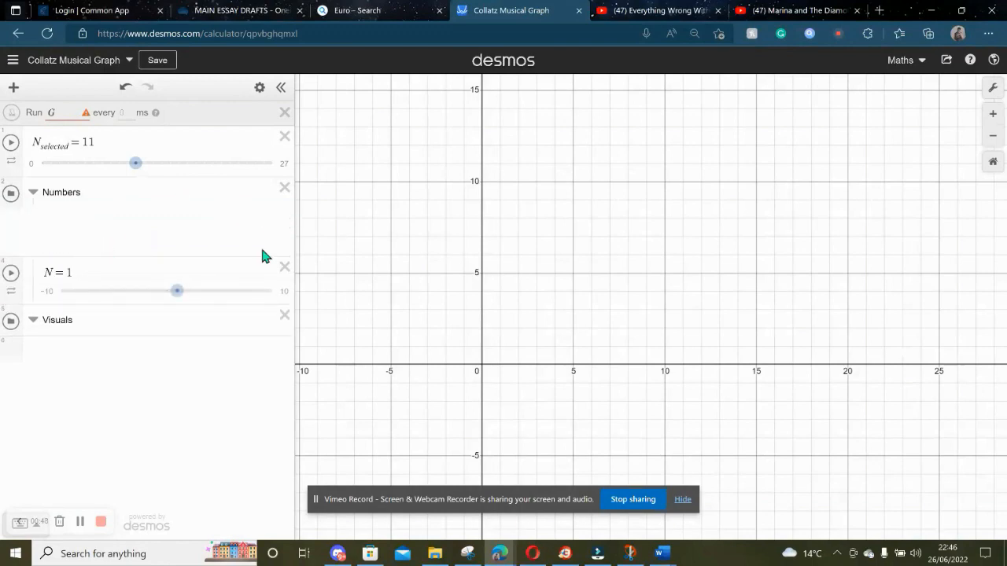
Step: Limit the N slider in the Numbers folder to the range 0 to 27 with a step of 1
left_click(52, 242)
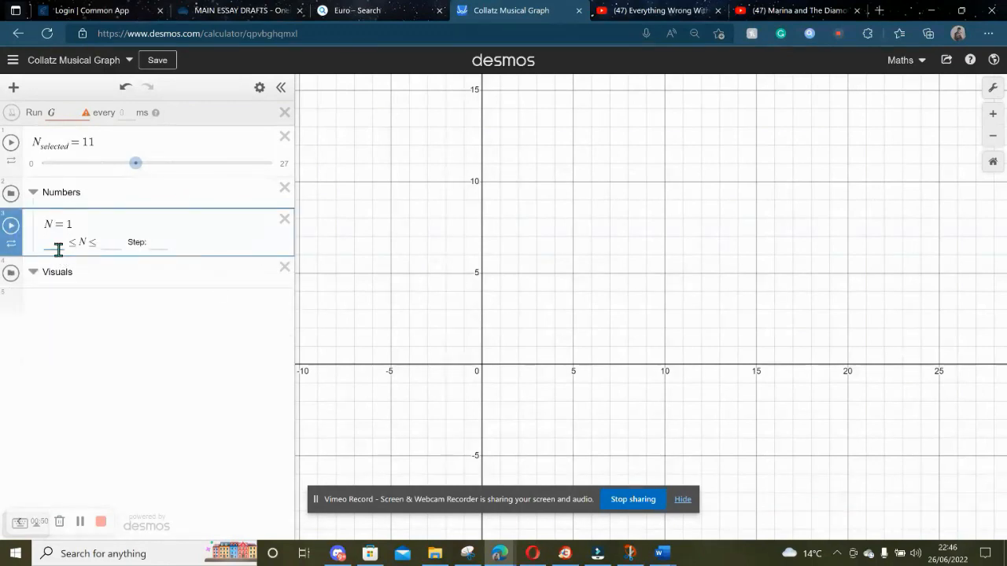
left_click(95, 247)
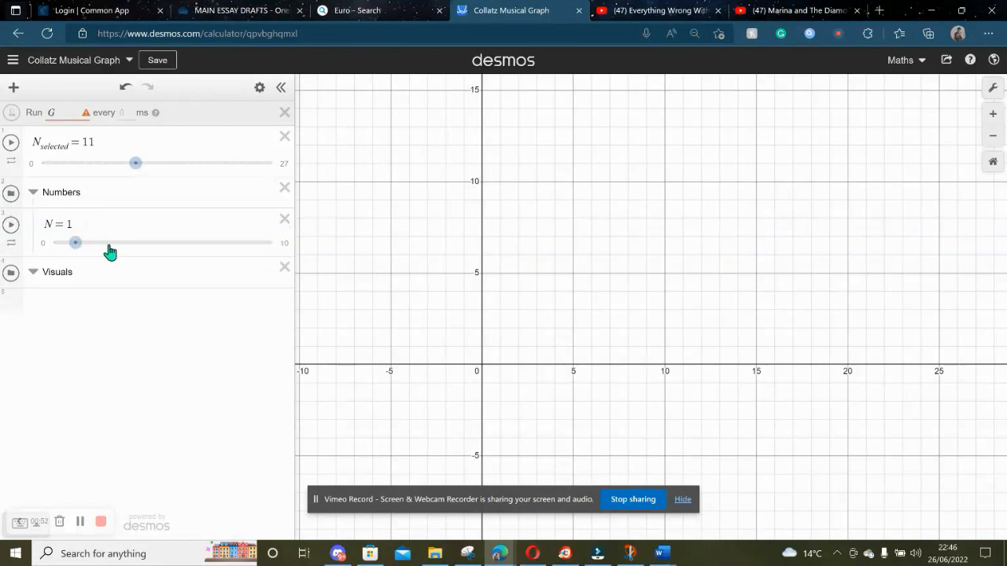
left_click(50, 225)
left_click(110, 241)
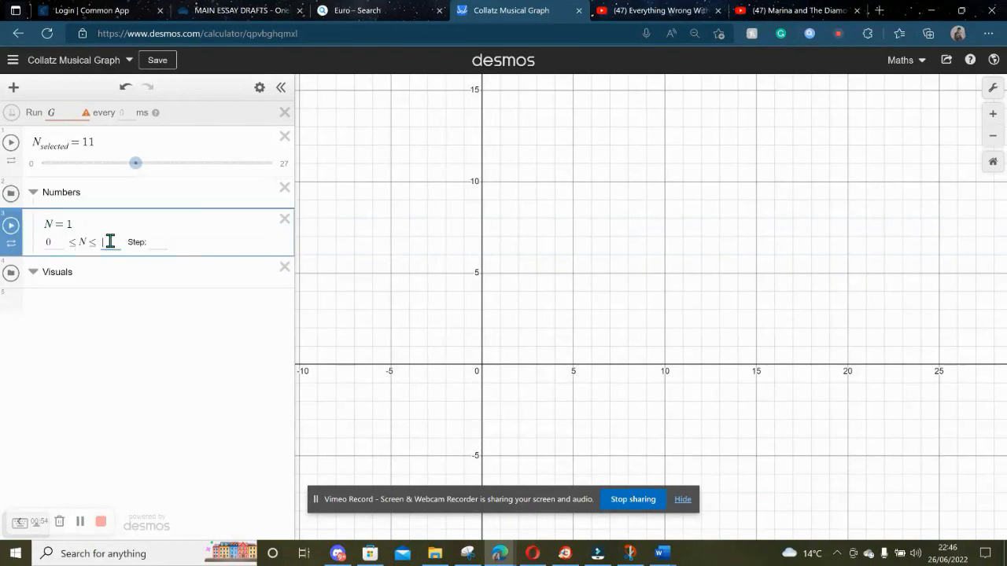
type("27")
left_click(154, 243)
left_click(153, 272)
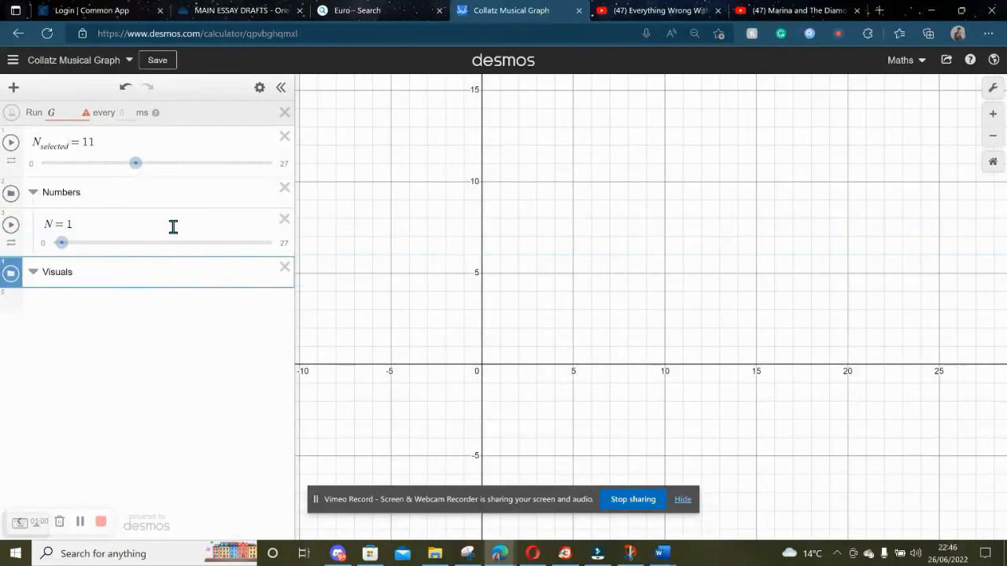
Step: Rename the N slider to N with the subscript "input", and set the N_selected slider to 9
left_click(52, 229)
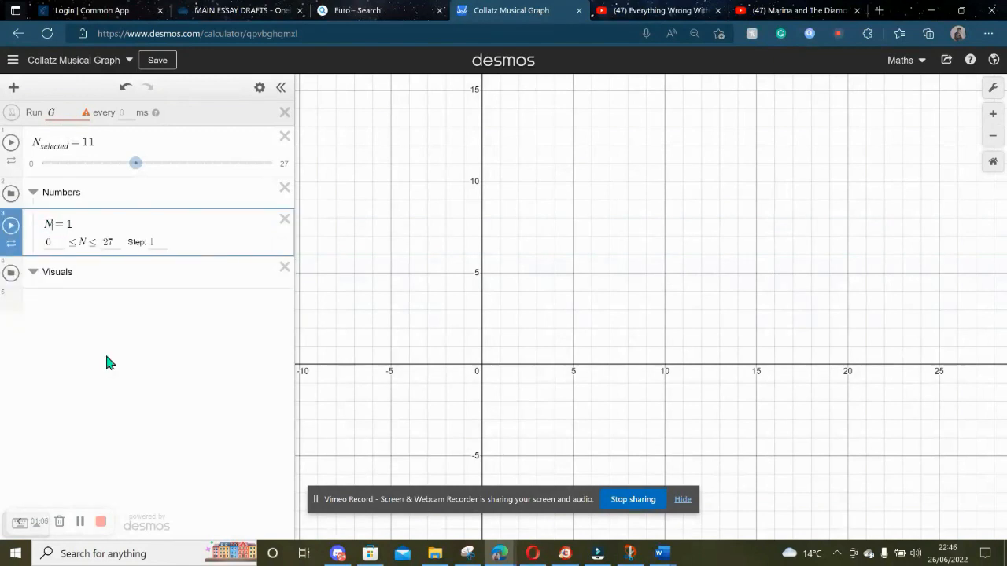
type("_input")
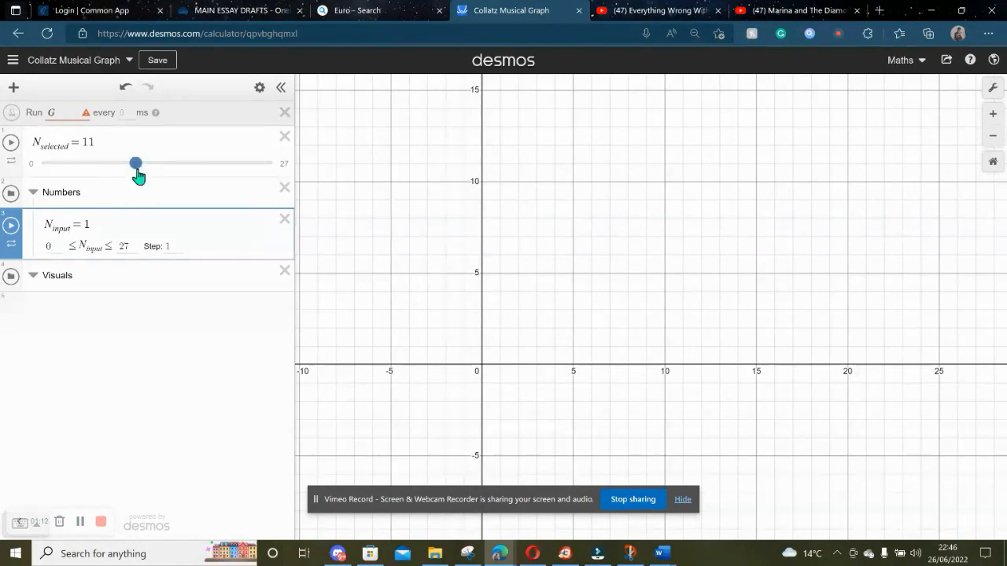
left_click_drag(135, 163, 118, 163)
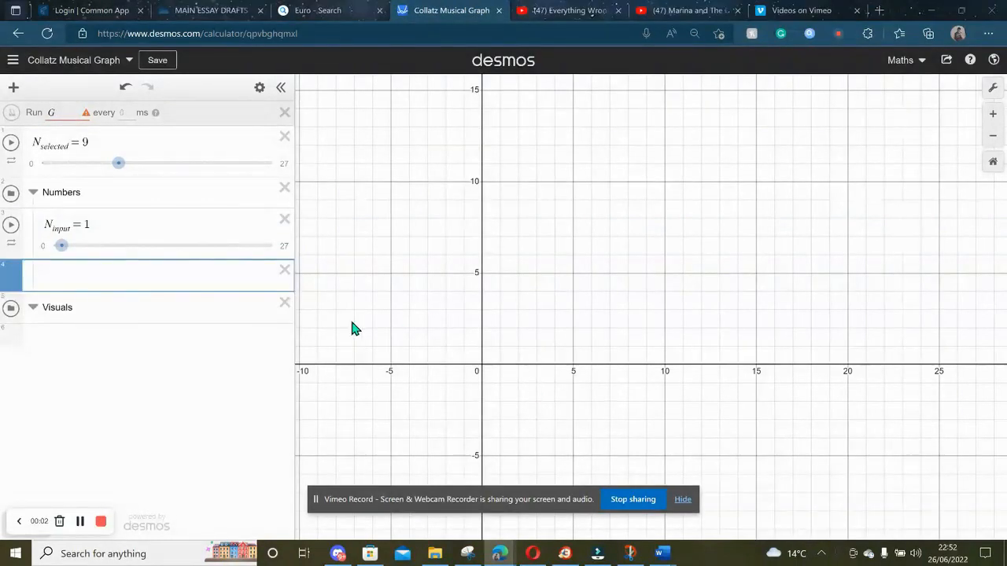
Step: Enter the placeholder names C, R, G and S on separate expression lines below N_input in the Numbers folder
left_click(195, 278)
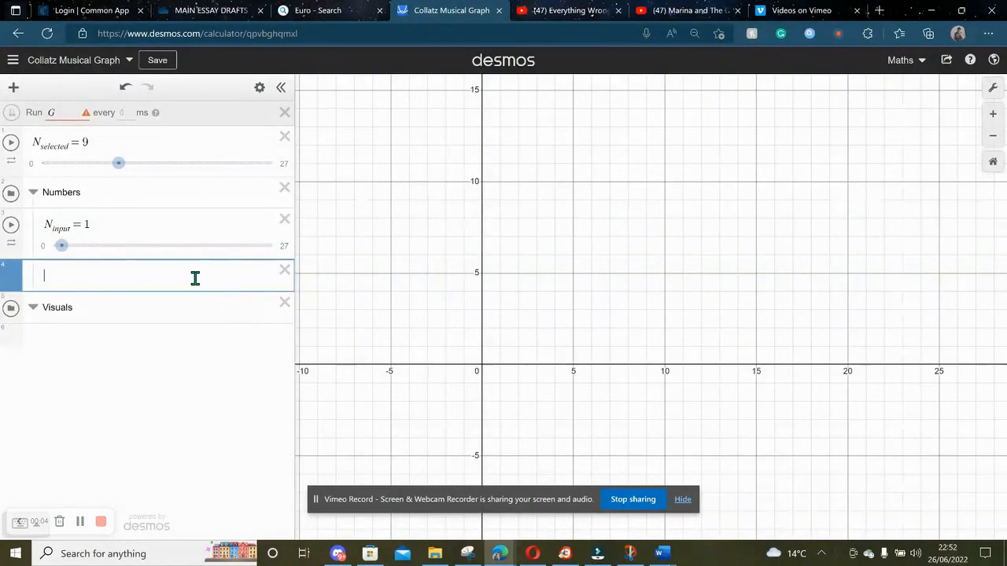
type("C")
key("Return")
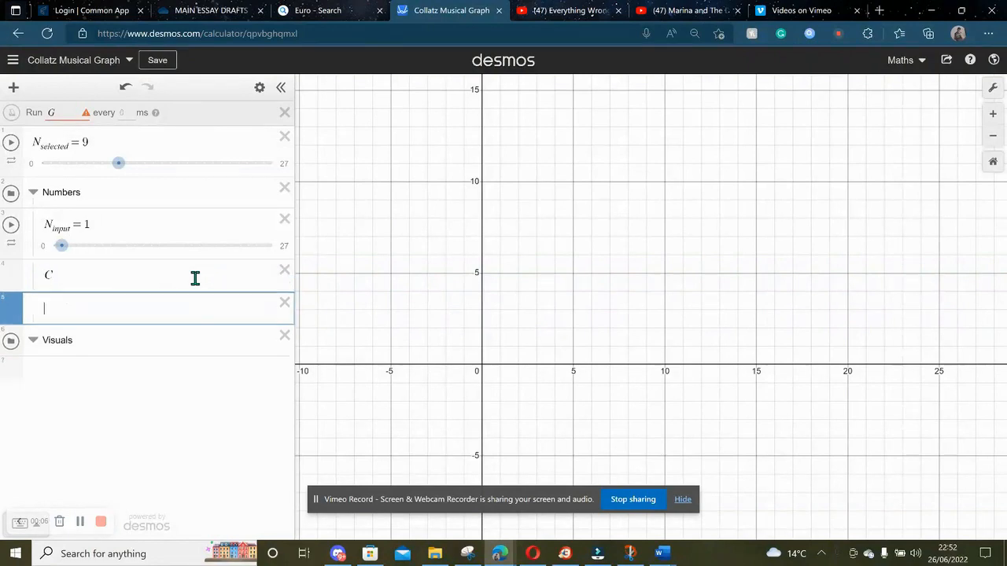
type("R")
key("Return")
type("G")
key("Return")
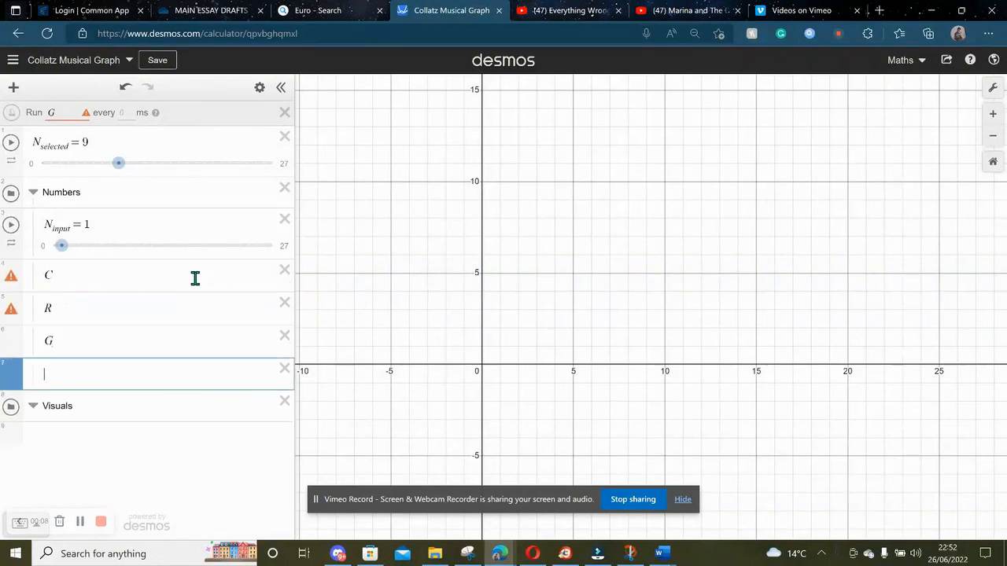
type("S")
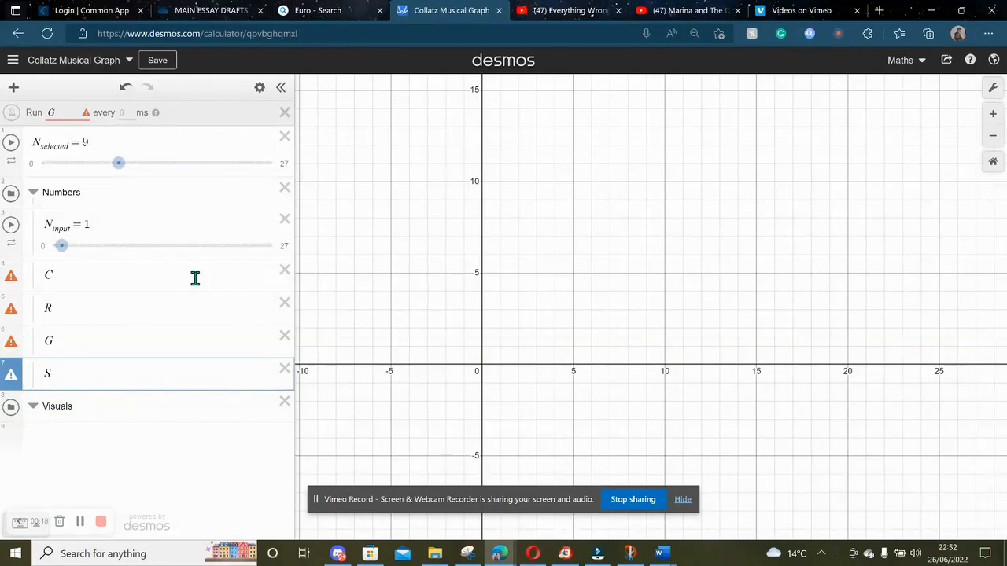
Step: Define C in the Numbers folder as a curly-brace expression containing n with the subscript LAST
left_click(68, 341)
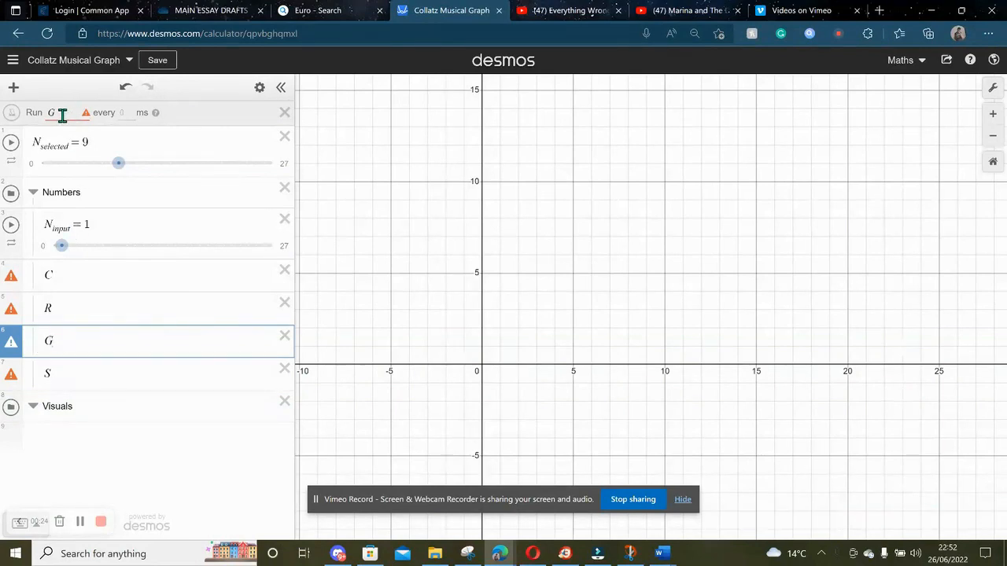
left_click(85, 275)
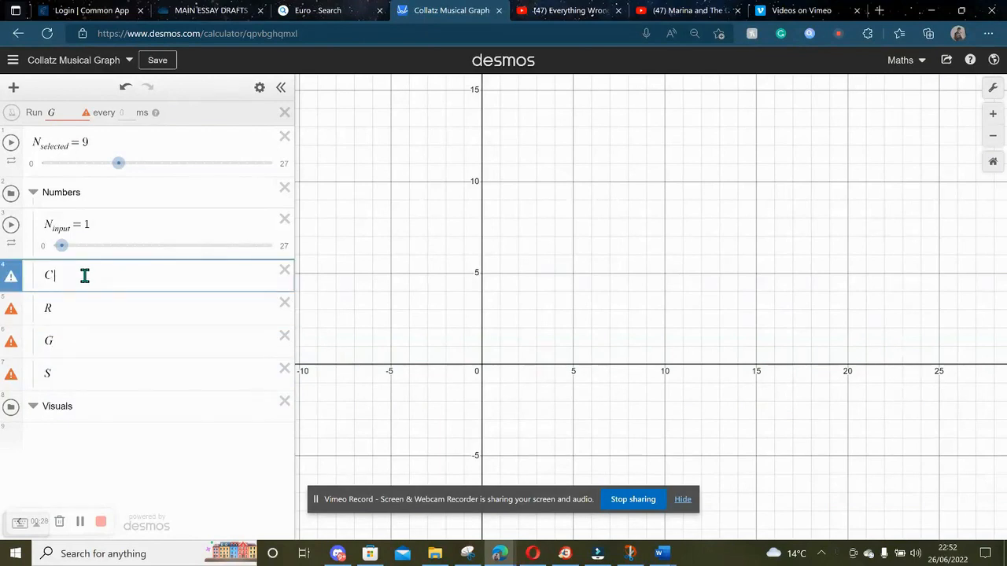
type("={}")
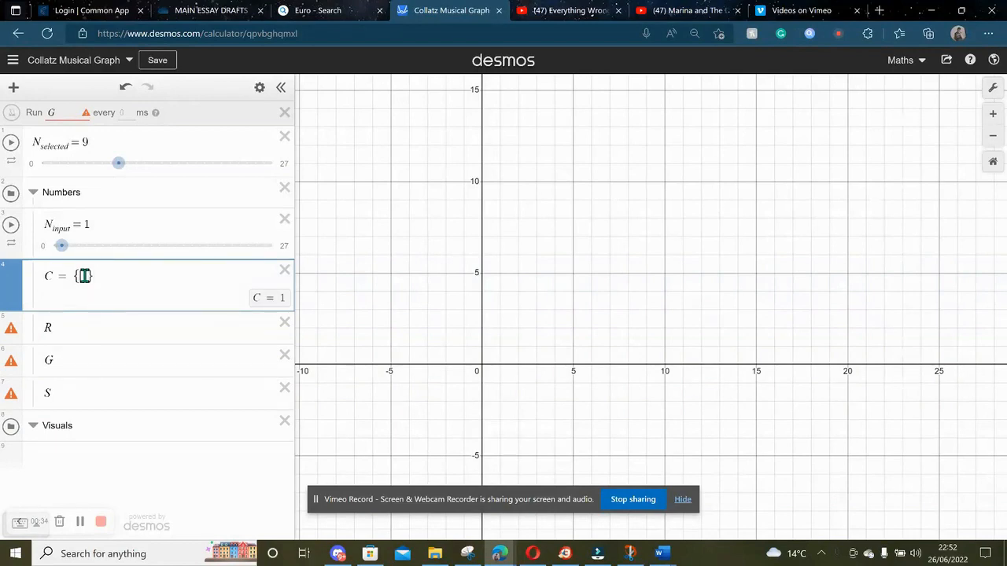
type("m")
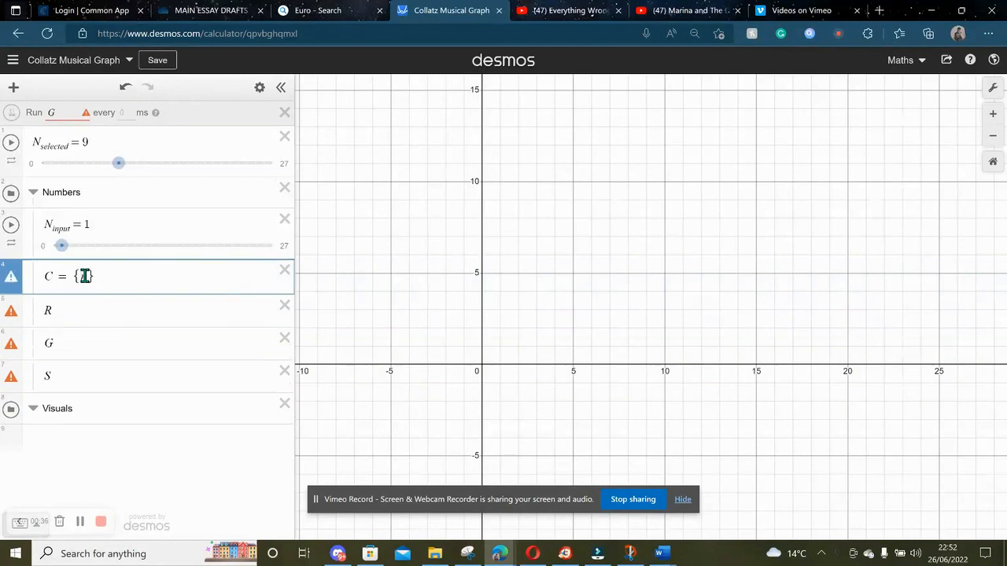
type("_LAST")
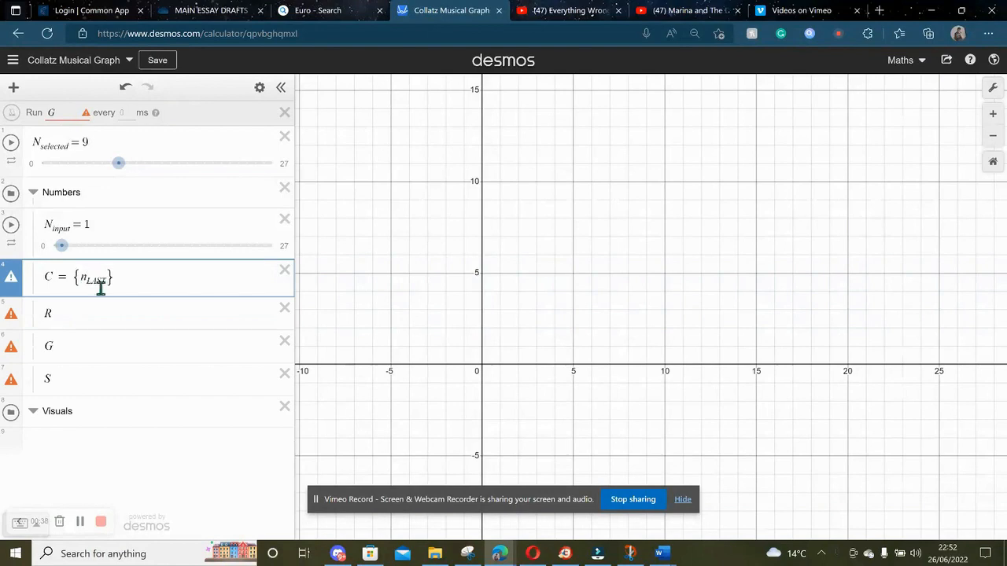
key("BackSpace")
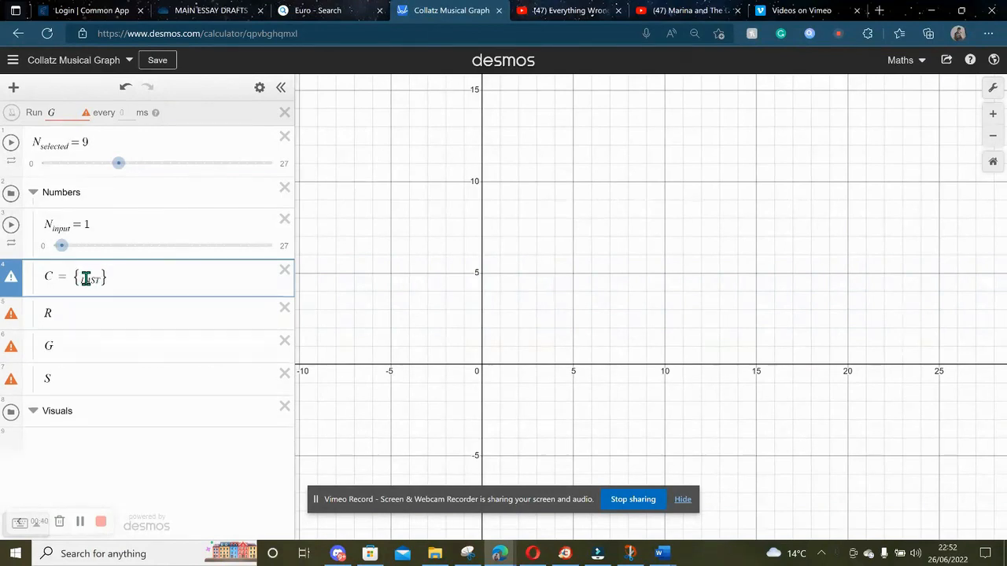
type("n")
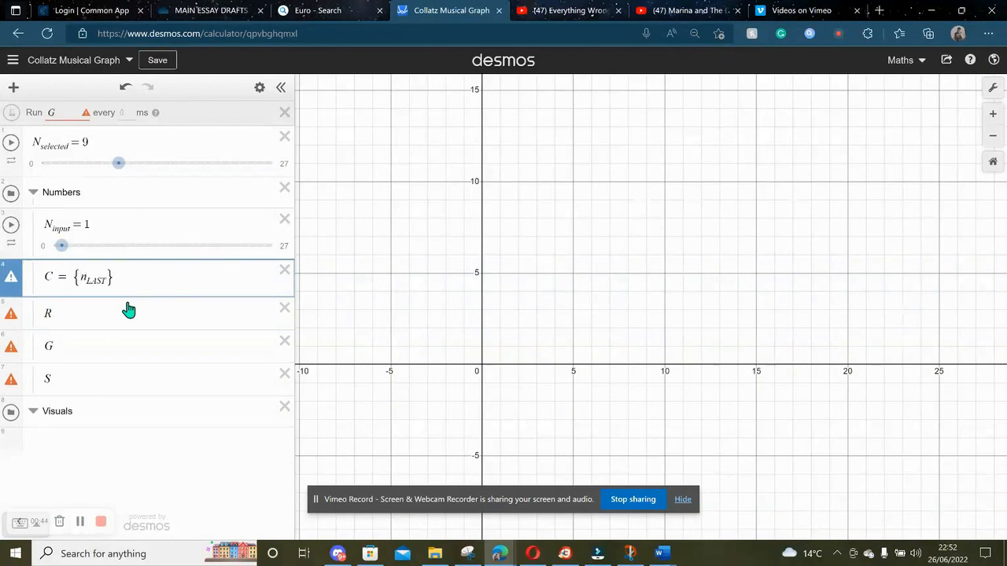
Step: Change the content of C's braces to the condition N_last > 1 and hide the line it plots on the graph
key("BackSpace")
type("N")
key("BackSpace")
key("BackSpace")
key("BackSpace")
key("BackSpace")
type("last>")
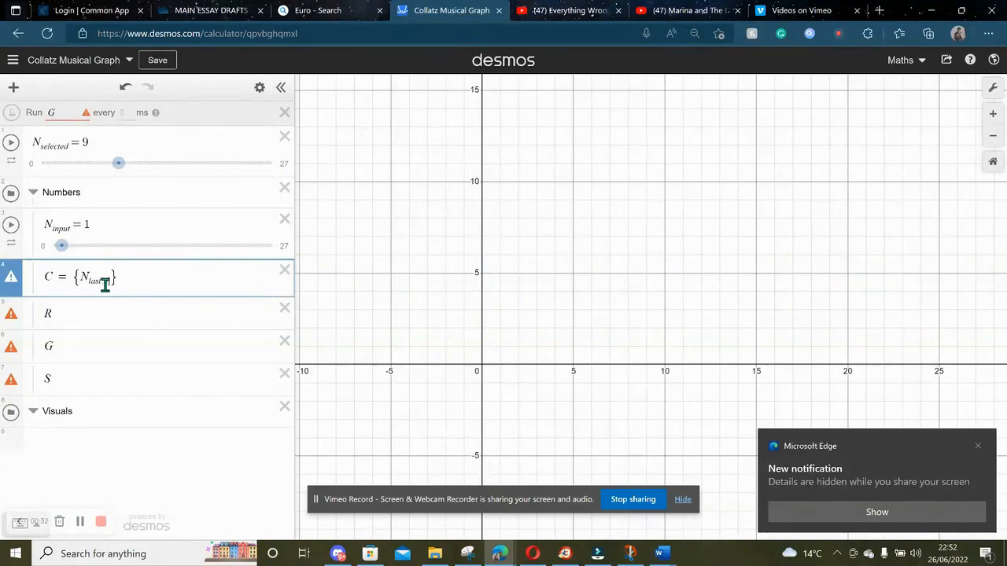
key("BackSpace")
key("Right")
type(">1")
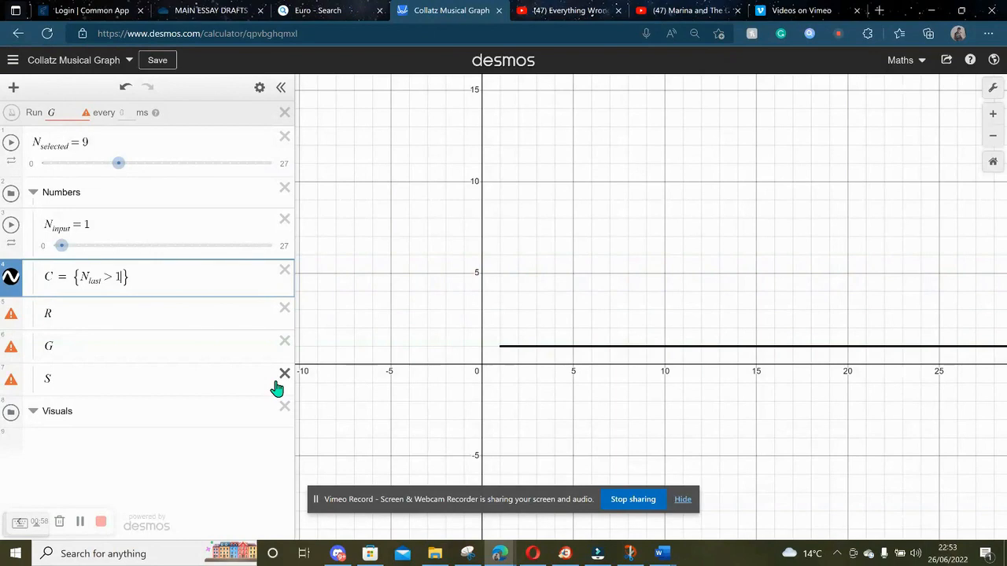
left_click(11, 277)
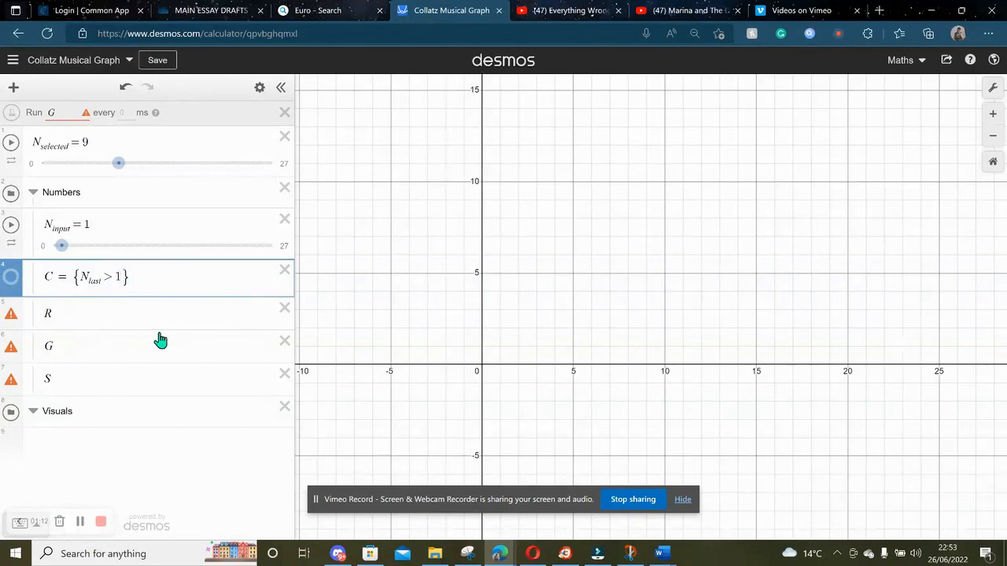
Step: Append a colon and the start of an action, S →, after the N_last > 1 condition in C
type(":")
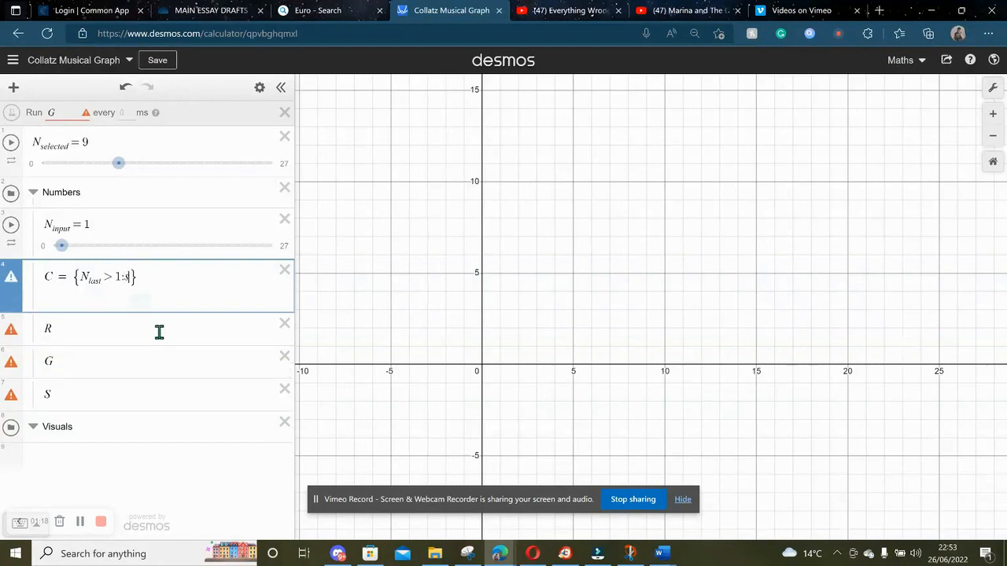
type("S")
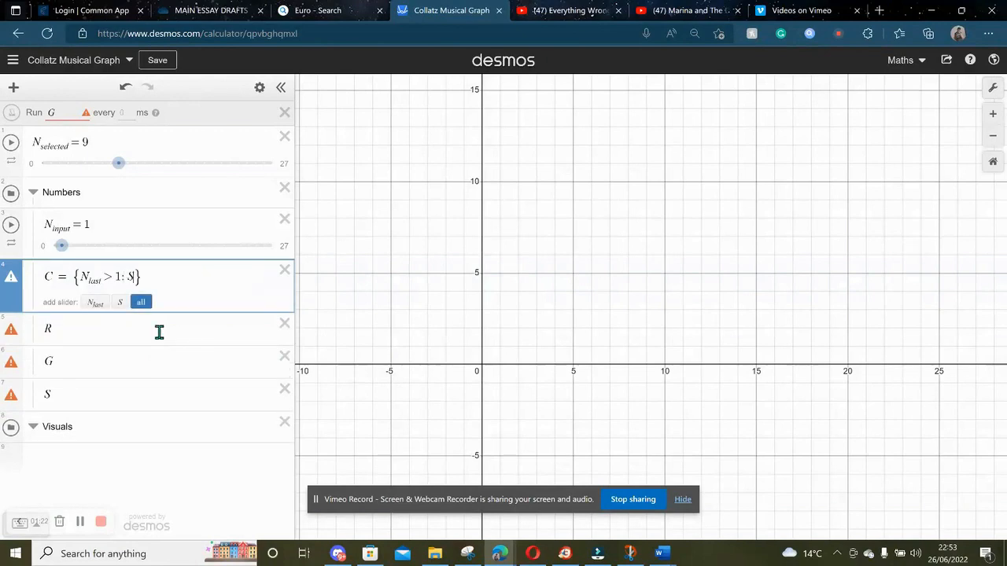
type("->")
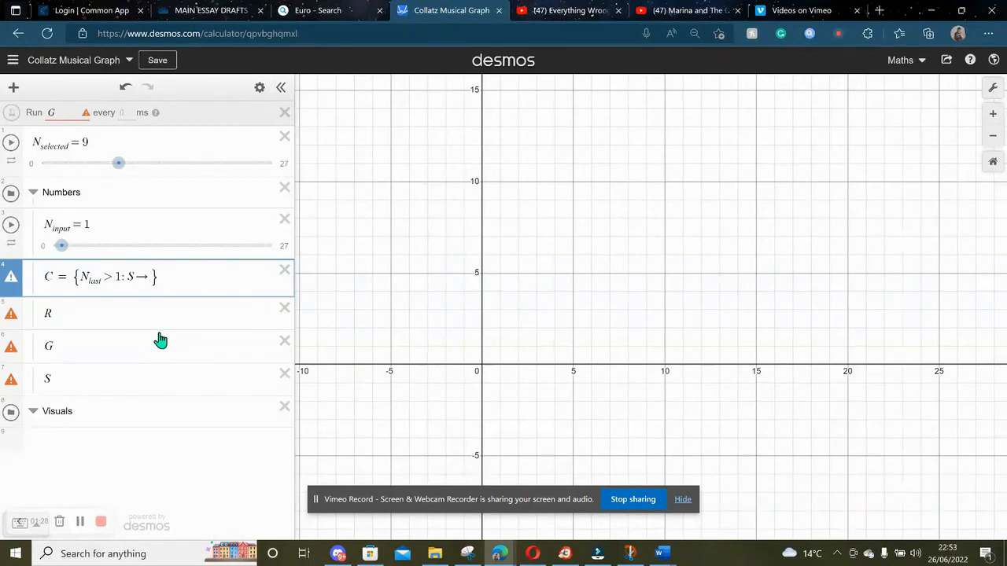
type("{")
key("BackSpace")
type("[")
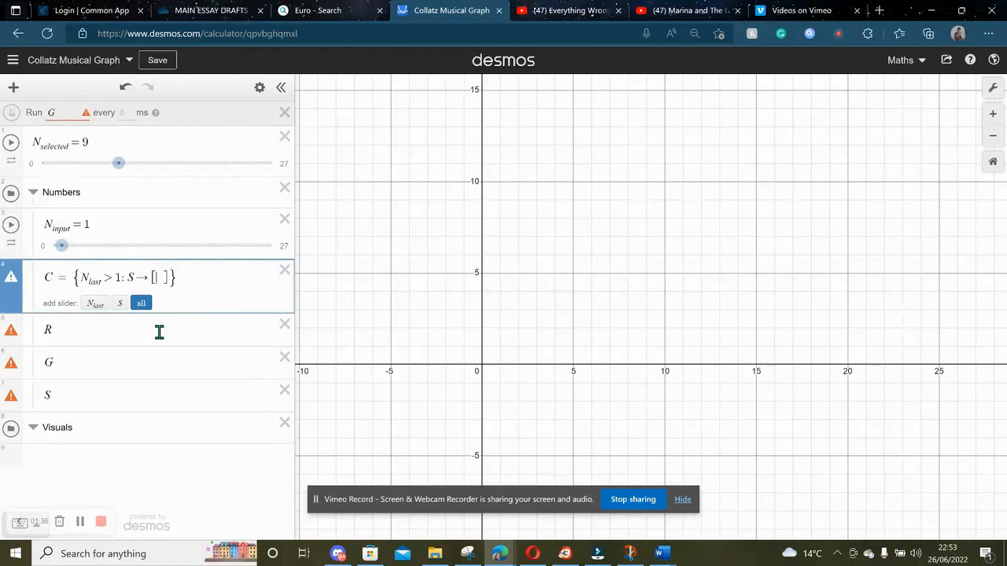
key("BackSpace")
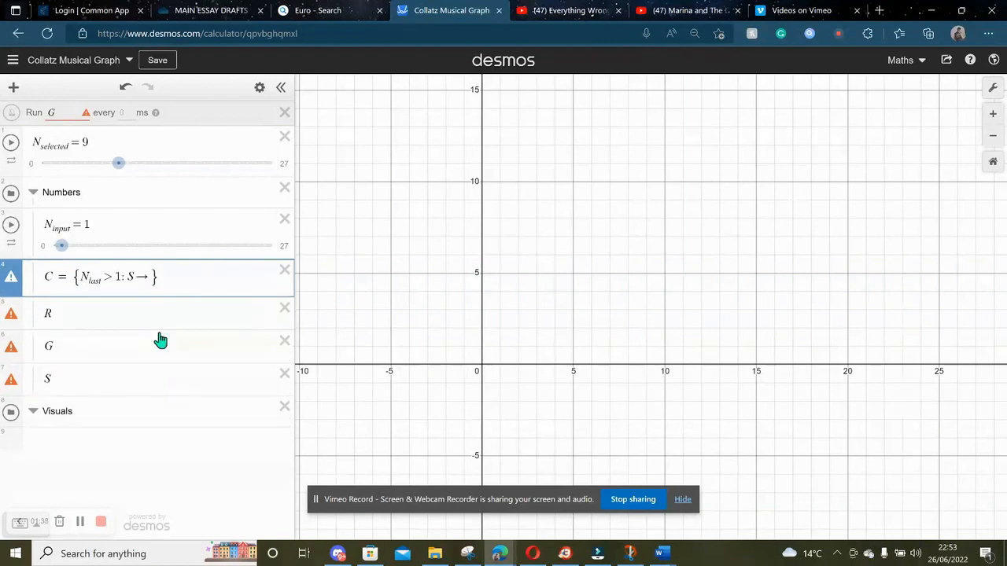
Step: Complete the action in C so that S is updated to S.join(N_next)
type("S")
type(".join")
type("9N")
key("BackSpace")
key("BackSpace")
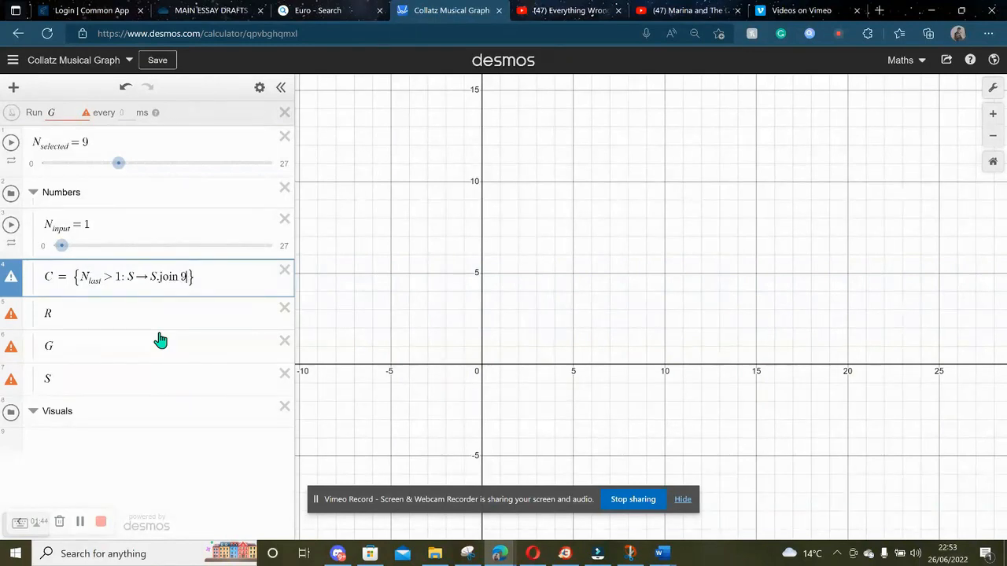
type("(N")
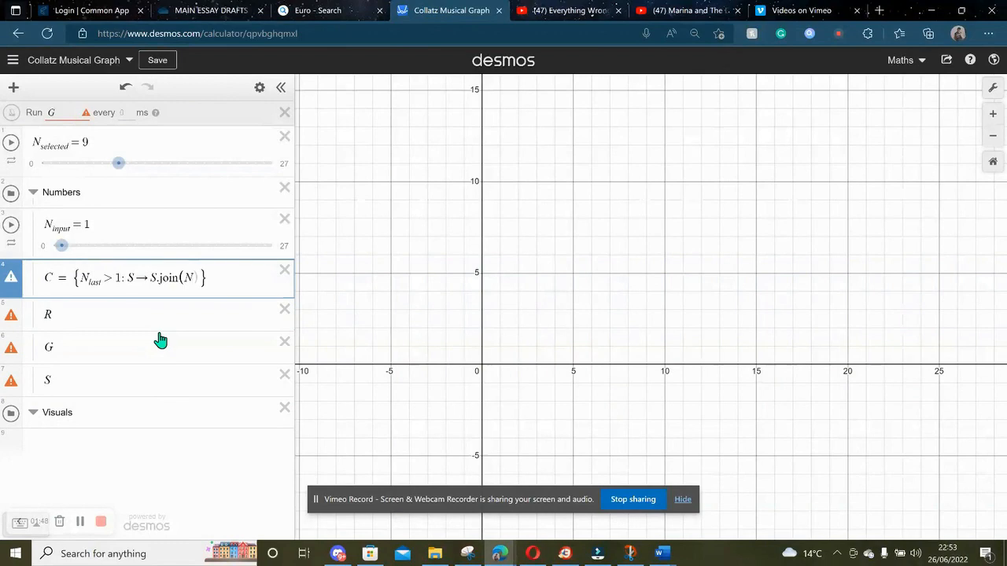
type("_")
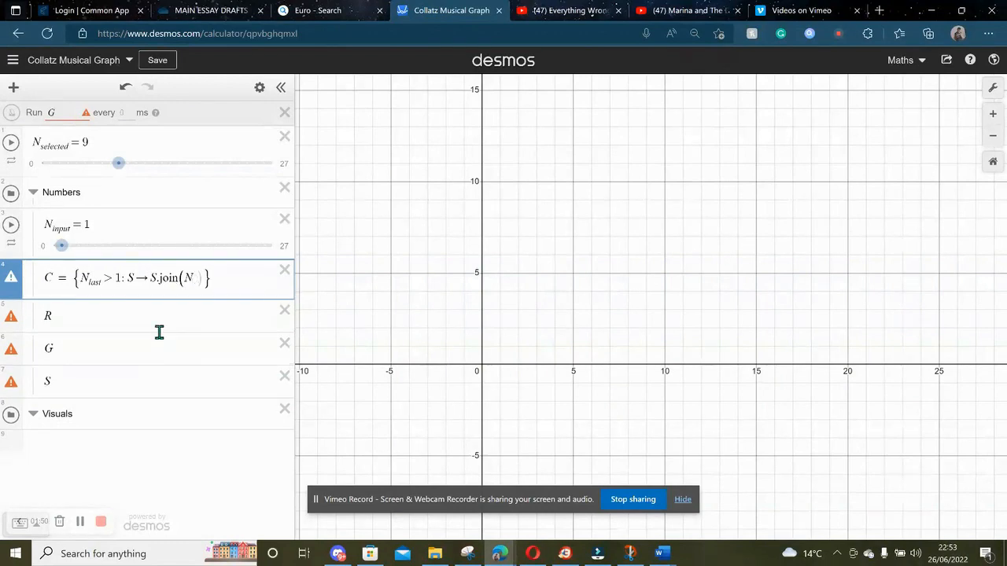
type("next")
left_click(81, 386)
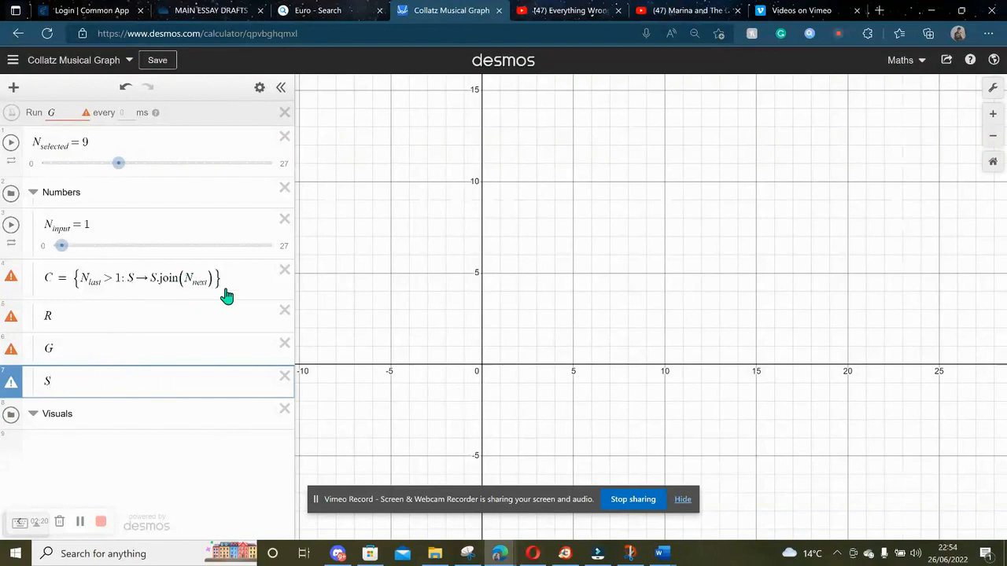
Step: Try several values on the N_selected slider, ending at 21, with the Numbers folder temporarily collapsed
left_click(60, 315)
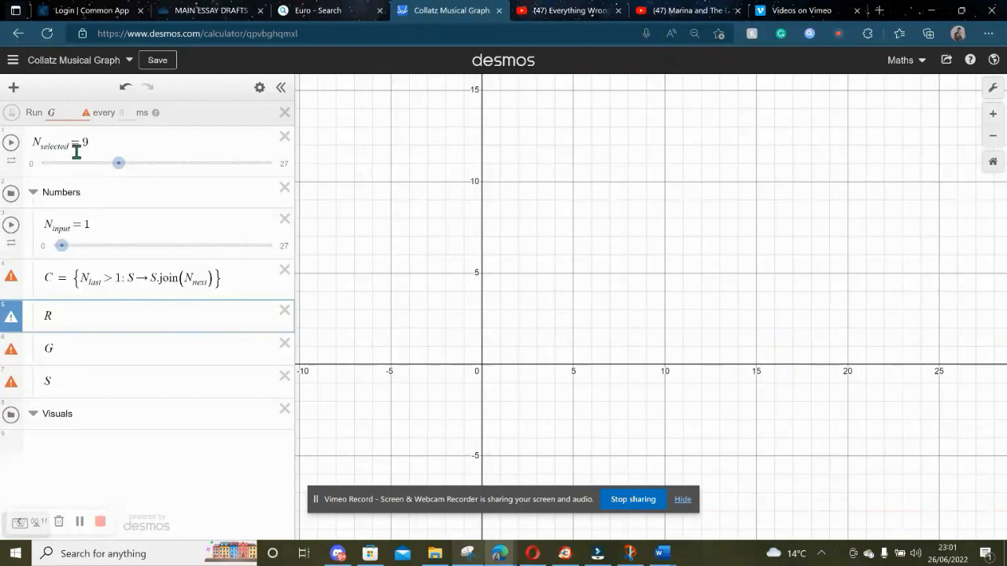
left_click(33, 194)
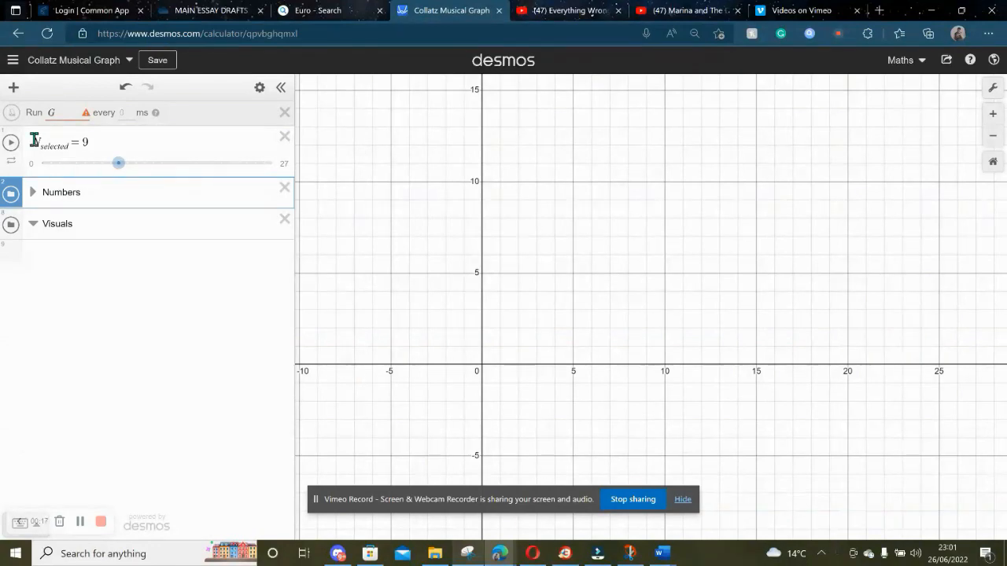
left_click(75, 164)
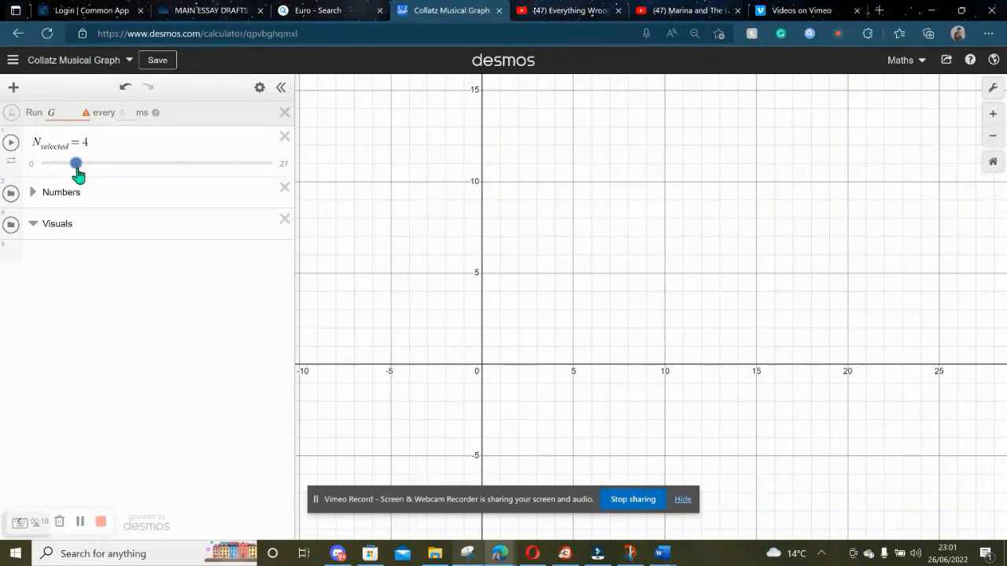
left_click(179, 163)
left_click(220, 164)
left_click(34, 197)
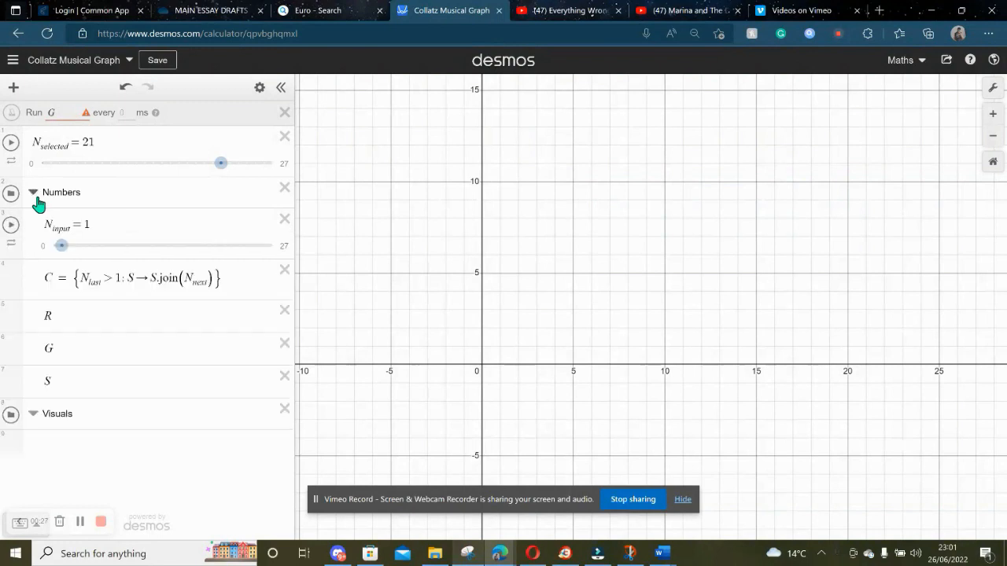
Step: Add the action N_input → N_selected after R on its line in the Numbers folder
left_click(83, 313)
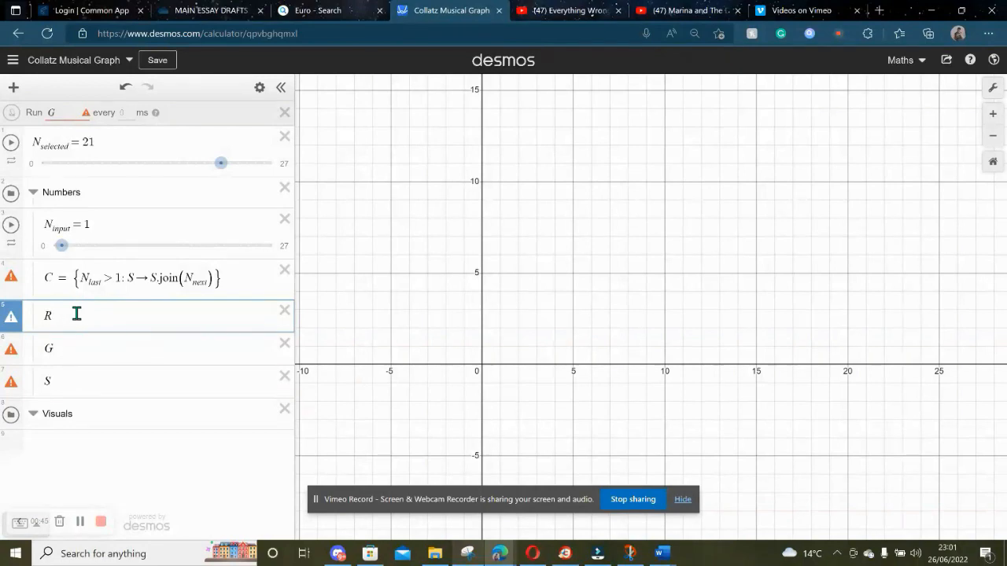
type("N")
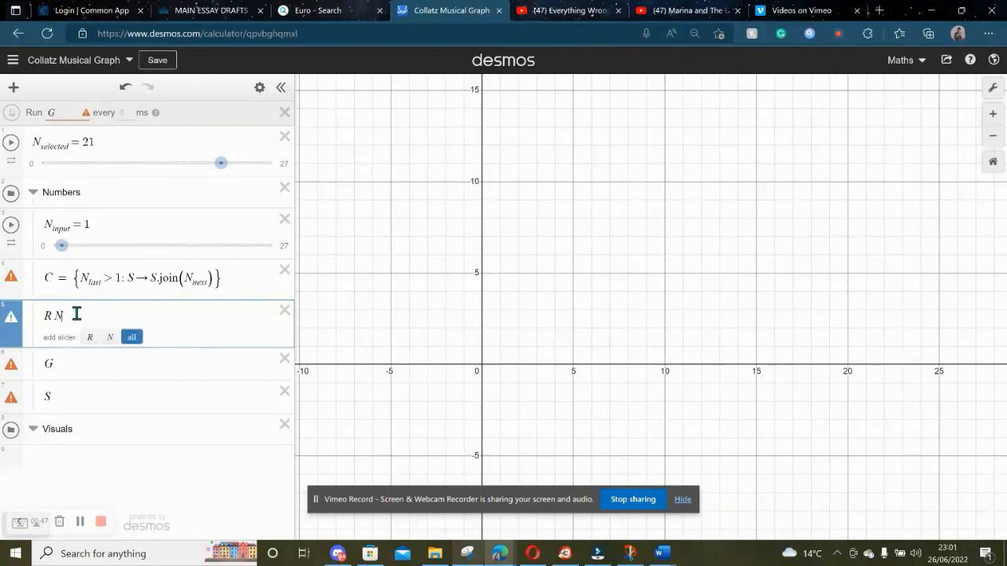
type("_input→")
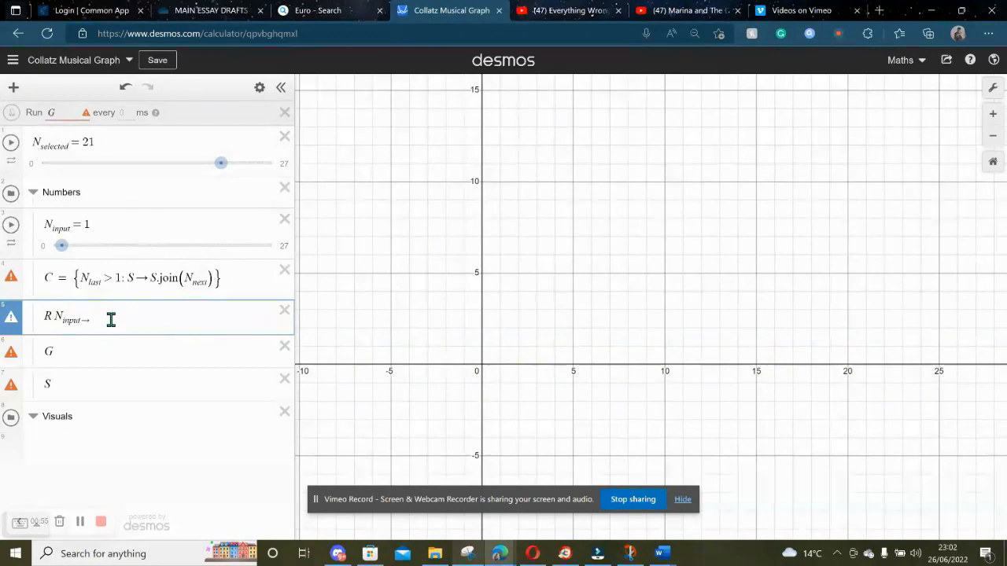
key("BackSpace")
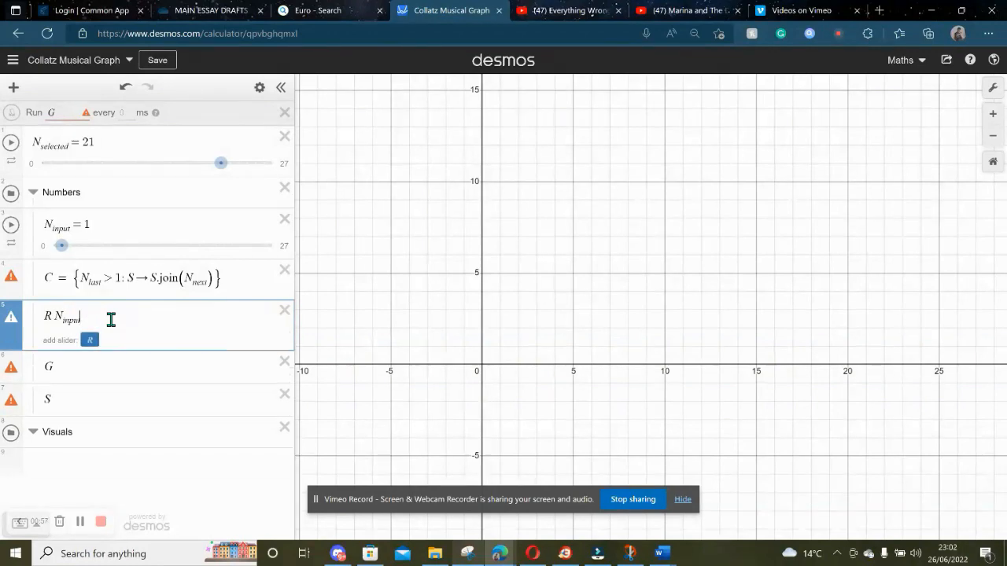
type("->")
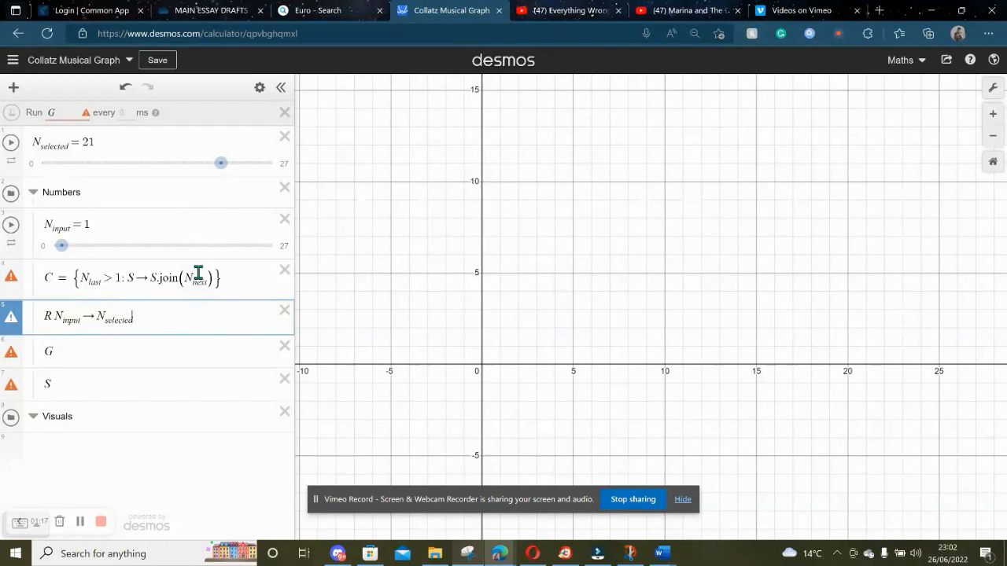
Step: Add a second action to the R line, separated by a comma, that sets S → [N_selected]
type(",")
type("{")
key("BackSpace")
type("[")
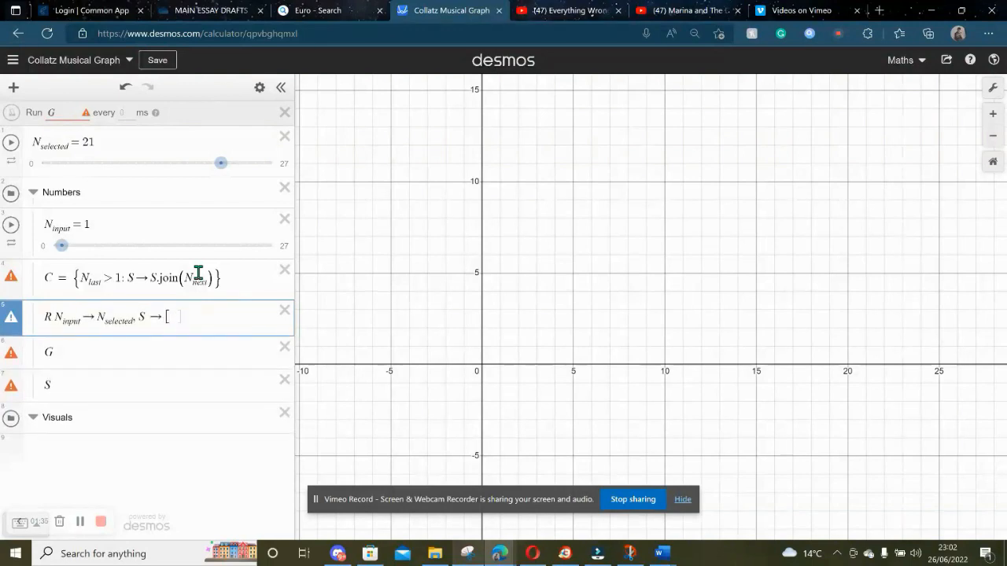
type("{")
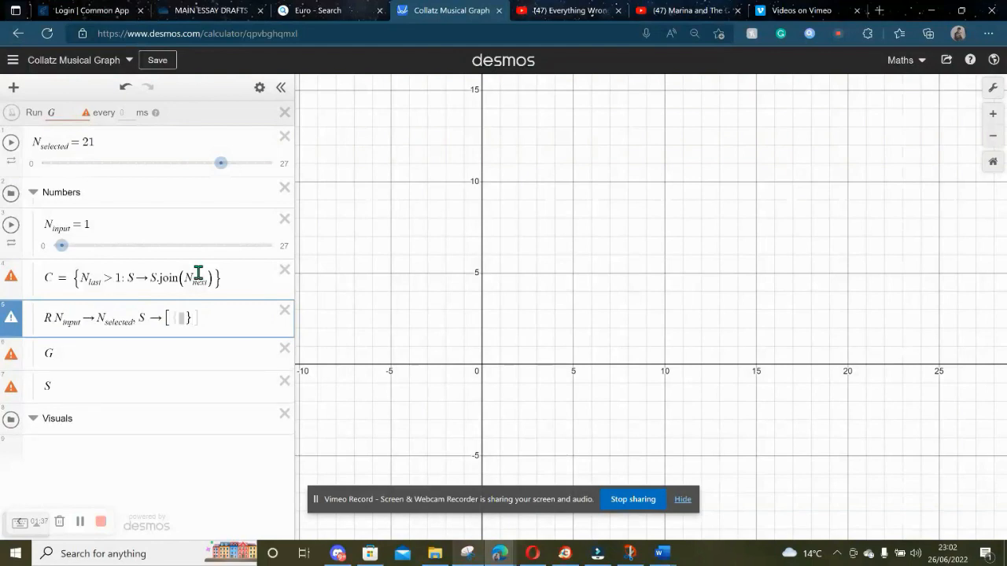
key("BackSpace")
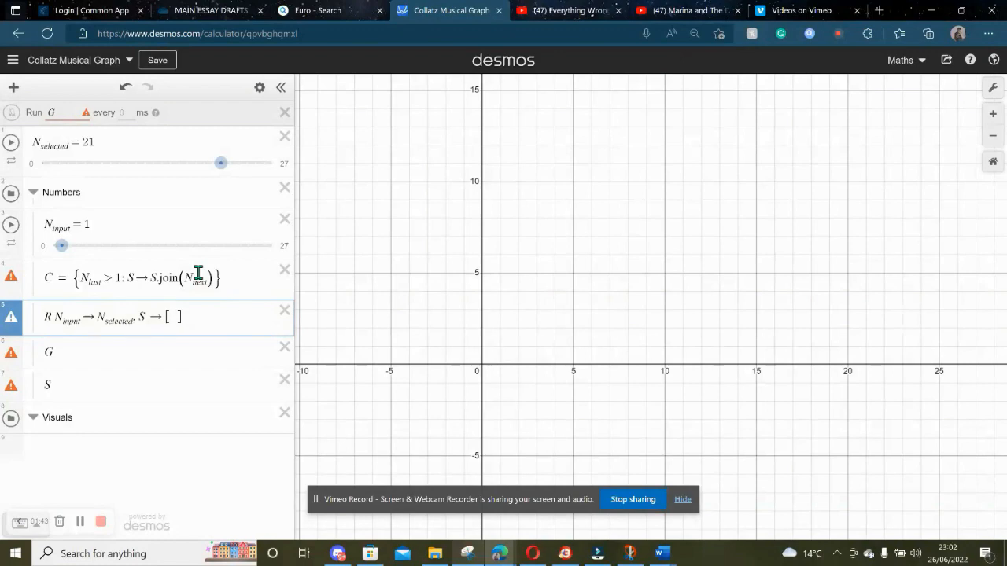
type("N_")
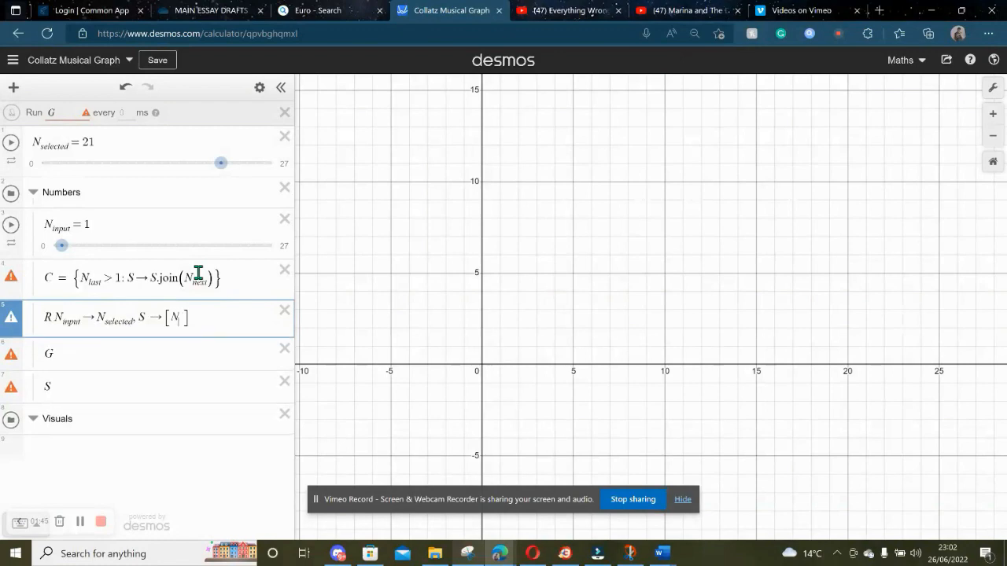
type("selected")
Step: Insert an equals sign after R so that the two actions are assigned to R
left_click(120, 352)
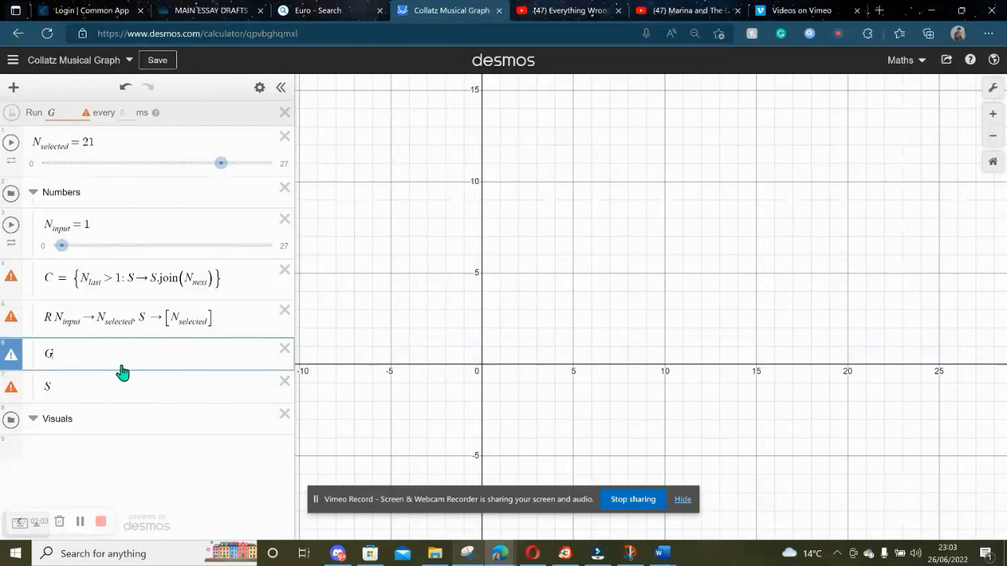
left_click(50, 312)
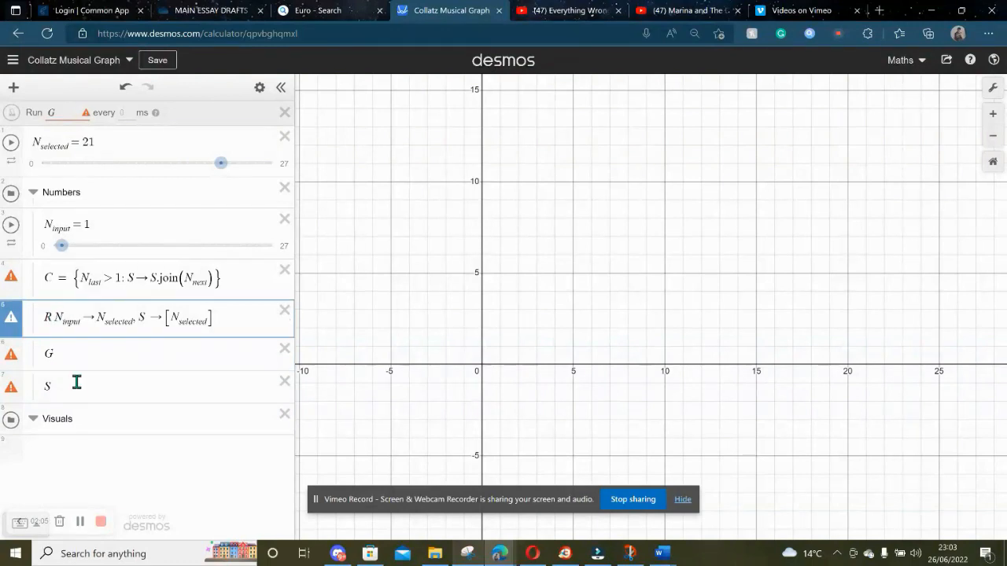
type("=")
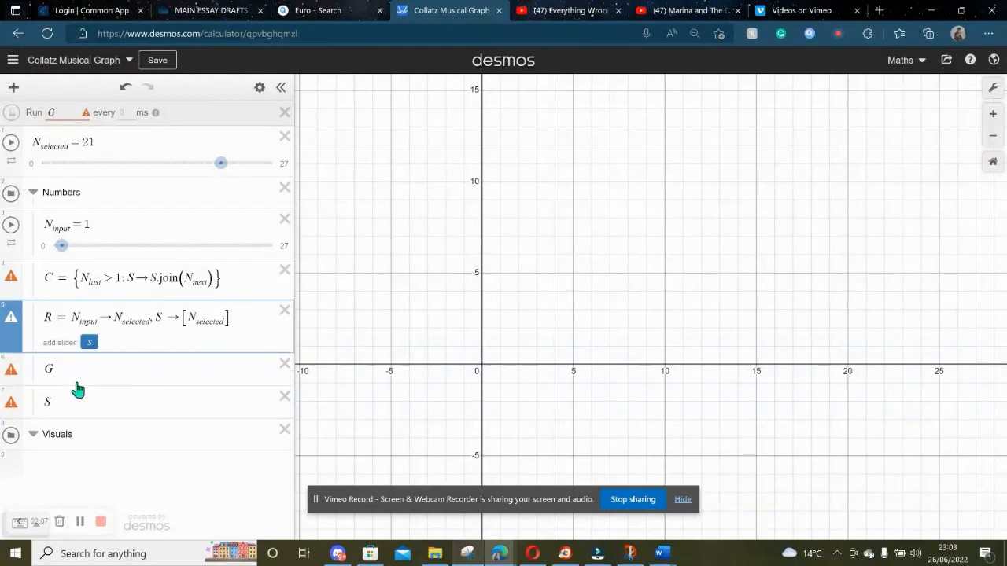
Step: Define G in the Numbers folder as a piecewise expression with the condition N_selected = N_input inside the braces
left_click(72, 369)
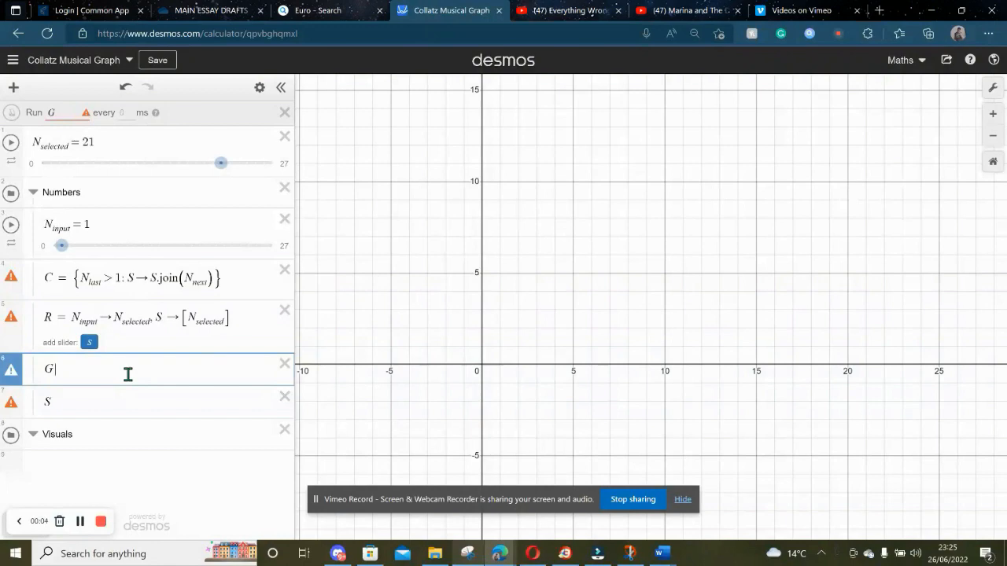
type("=")
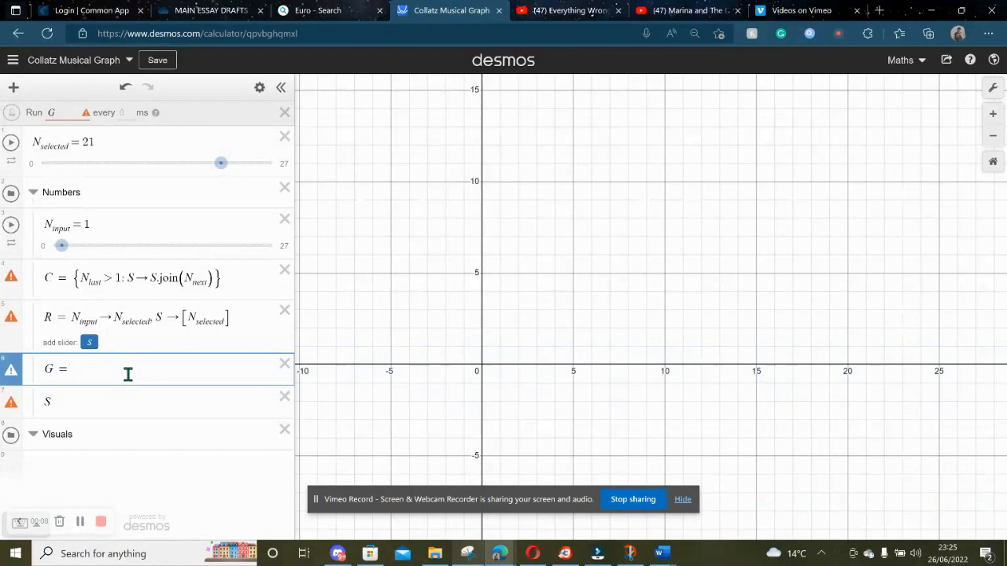
type("{")
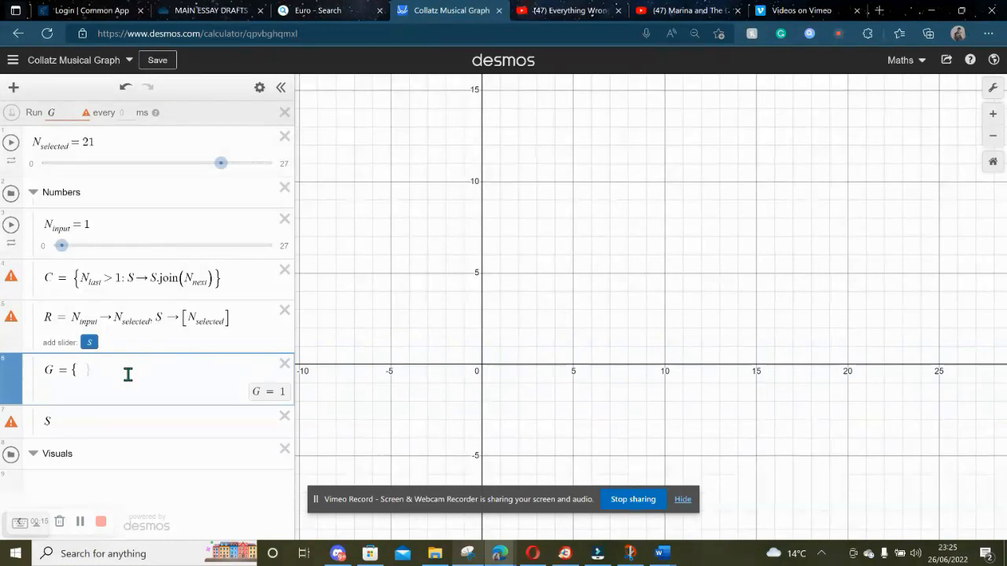
type("n")
key("BackSpace")
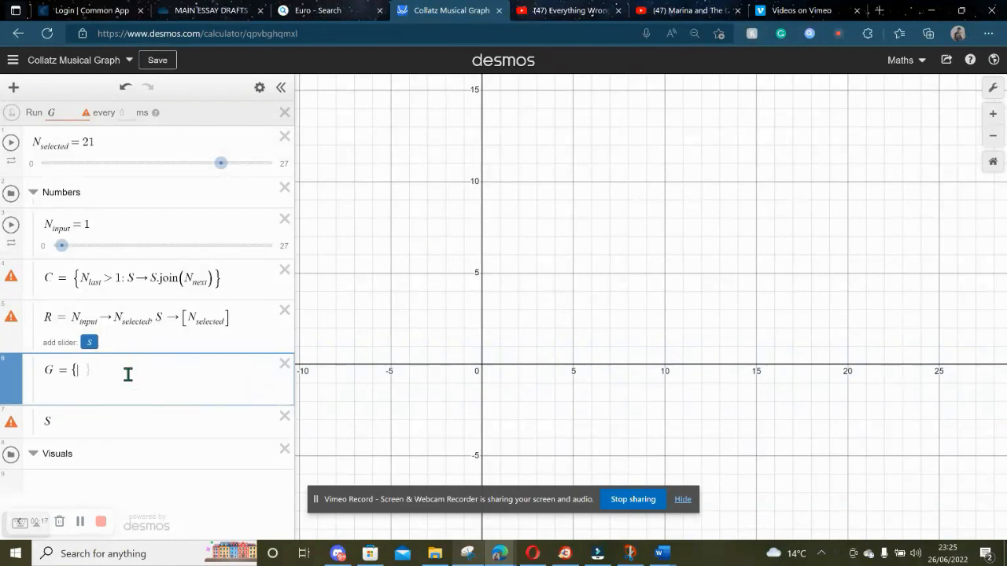
type("N")
type("_")
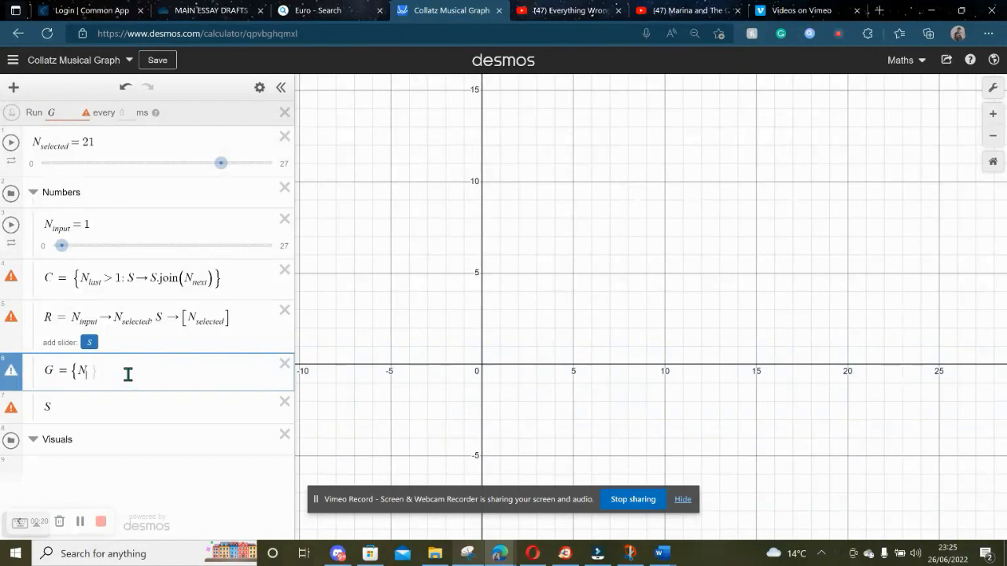
type("selected")
type("=Ninpu")
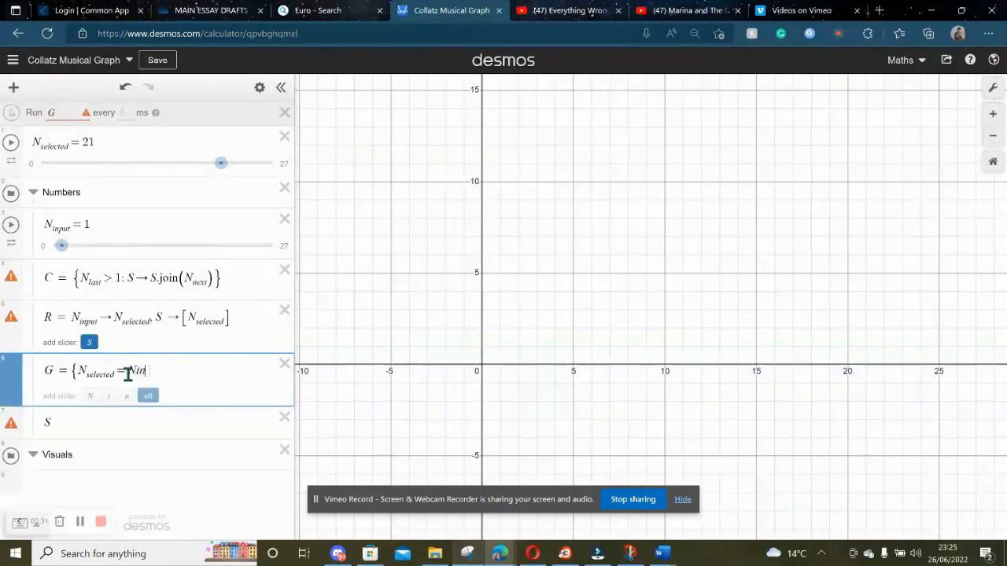
key("BackSpace")
key("BackSpace")
key("BackSpace")
key("BackSpace")
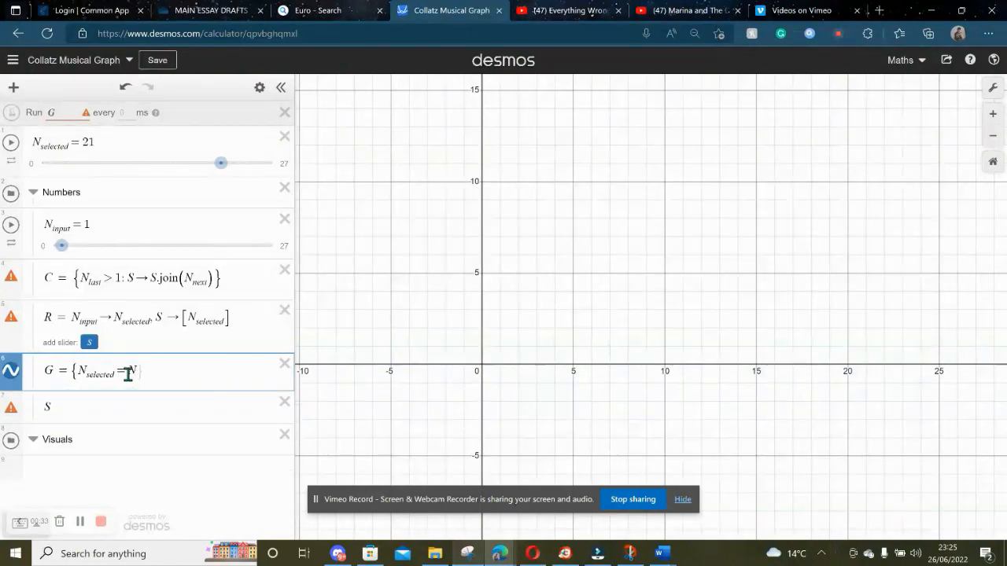
type("_input")
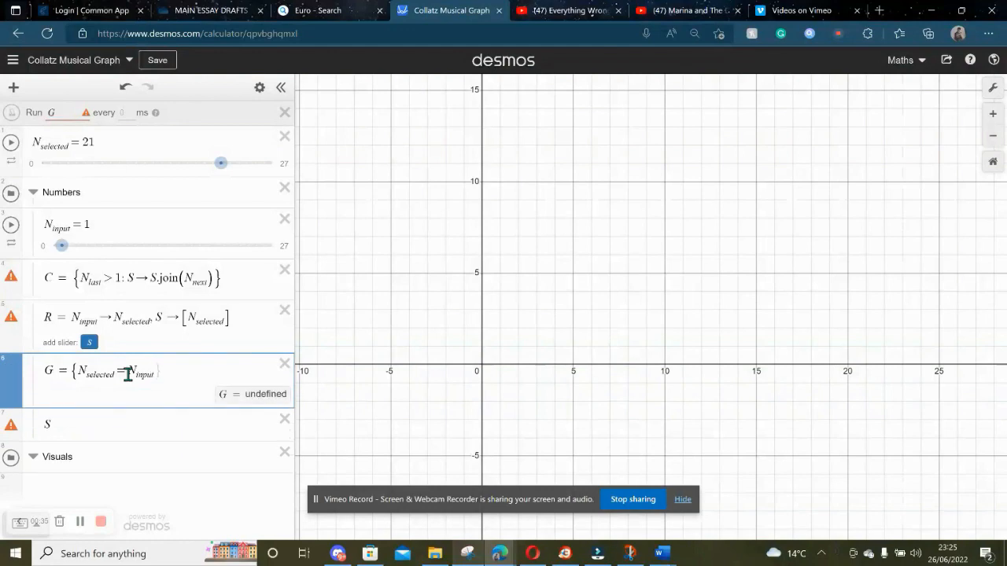
key("Down")
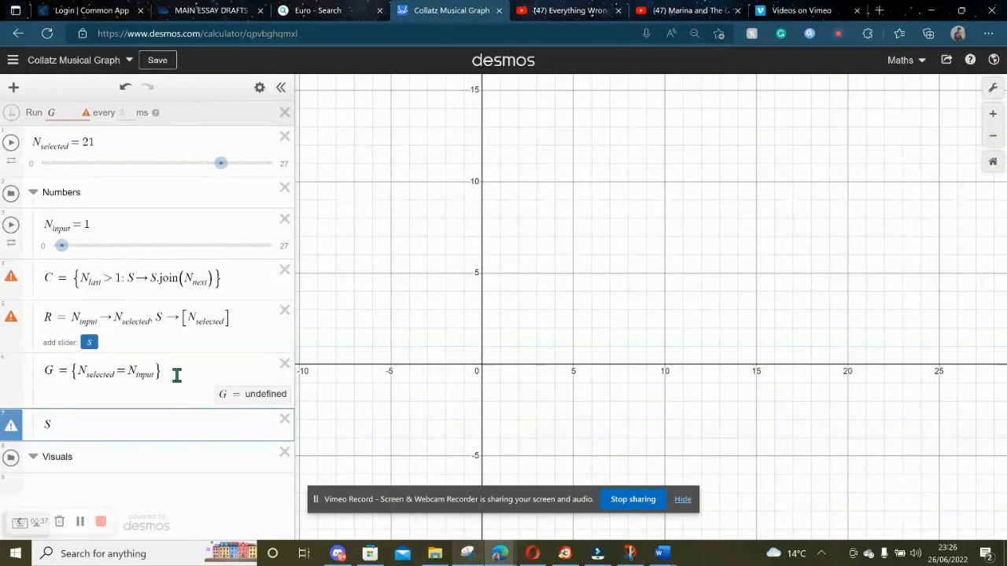
Step: Extend G's braces after the condition with a semicolon followed by the actions C,R
left_click(158, 371)
key("Down")
left_click(155, 373)
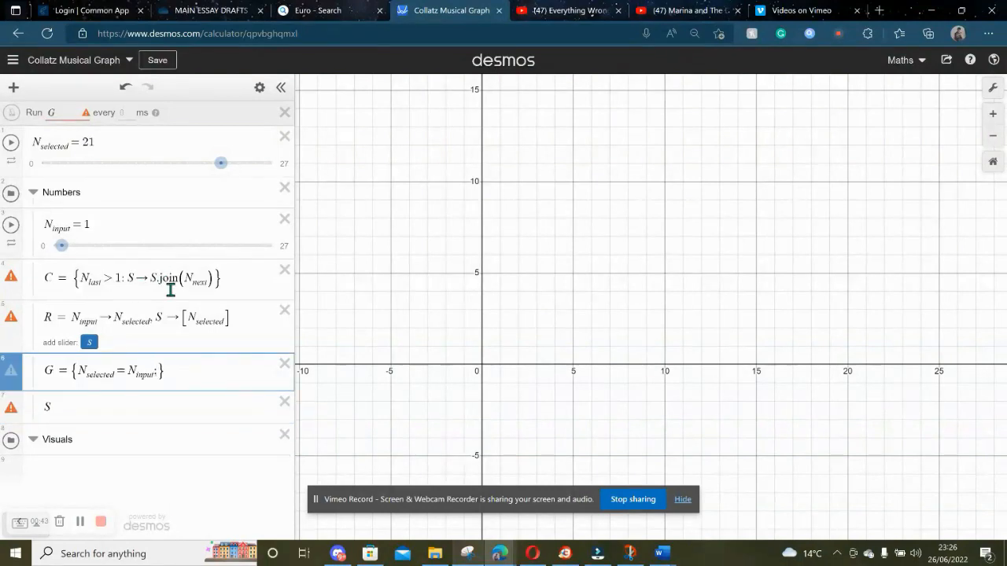
type(";d")
type("l")
key("BackSpace")
key("BackSpace")
type("C")
Step: Define S as an empty list, S = [ ], on its line in the Numbers folder
left_click(81, 401)
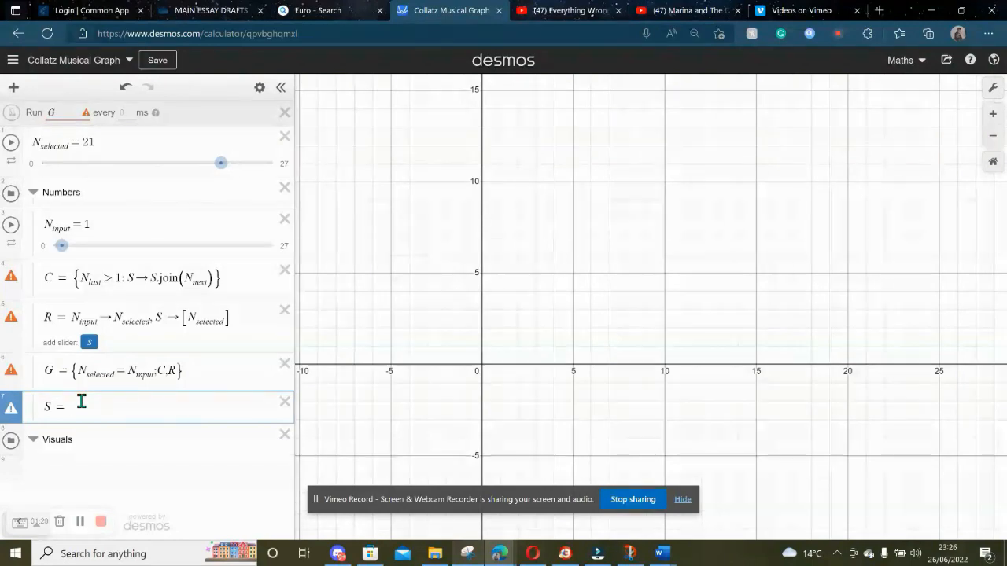
type("[")
type("[")
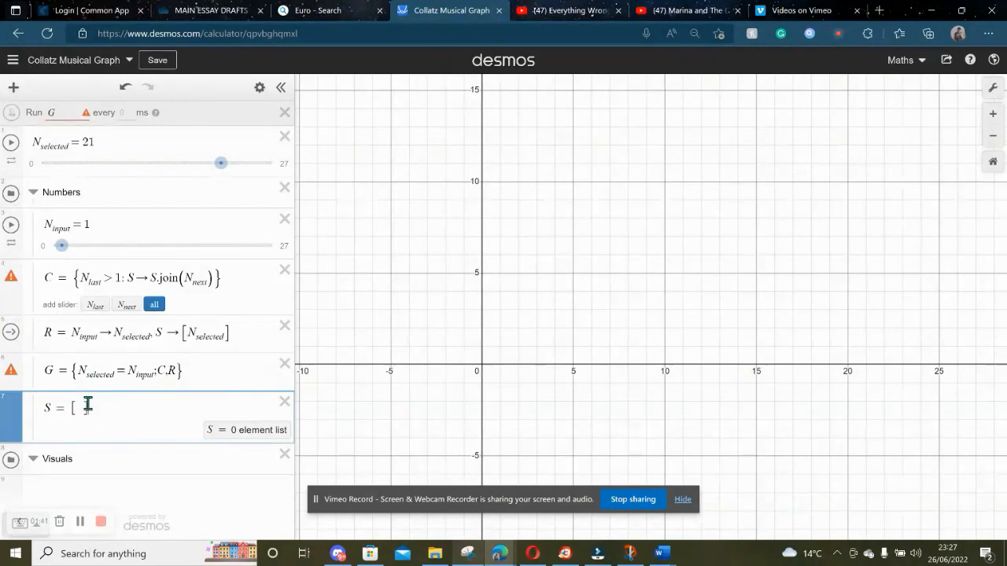
Step: Add a line below the S list that sets N_last equal to capital S
key("Return")
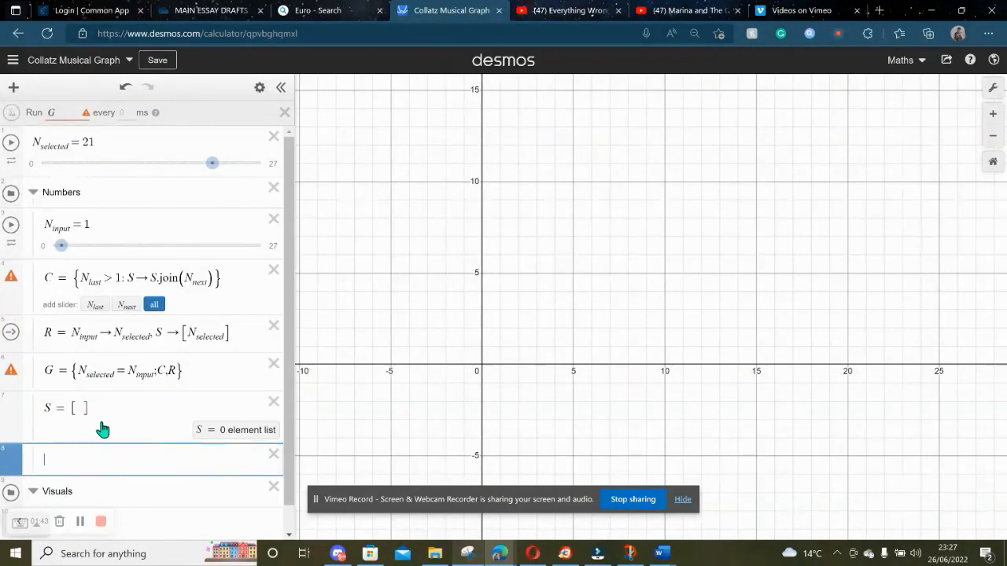
type("N")
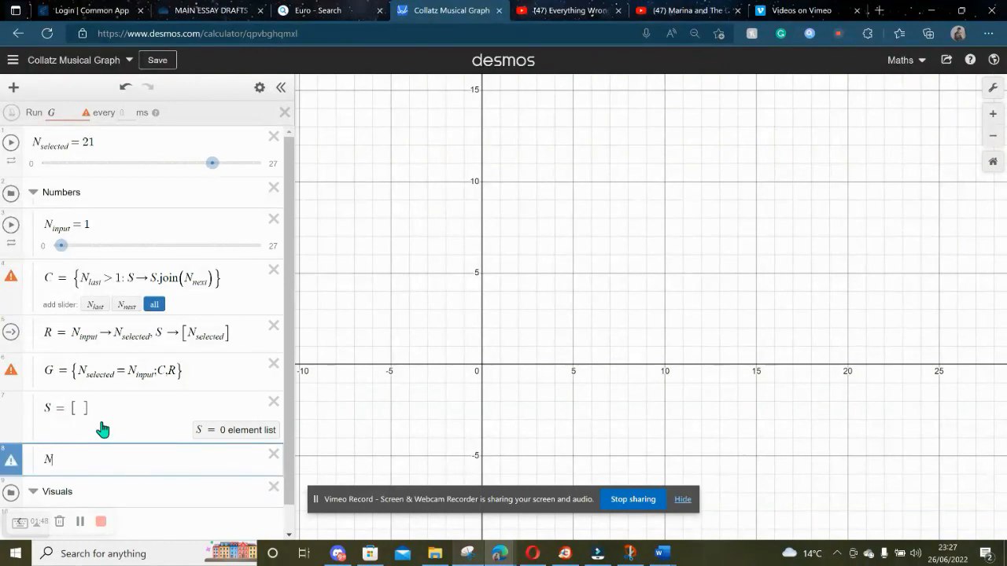
type("_la")
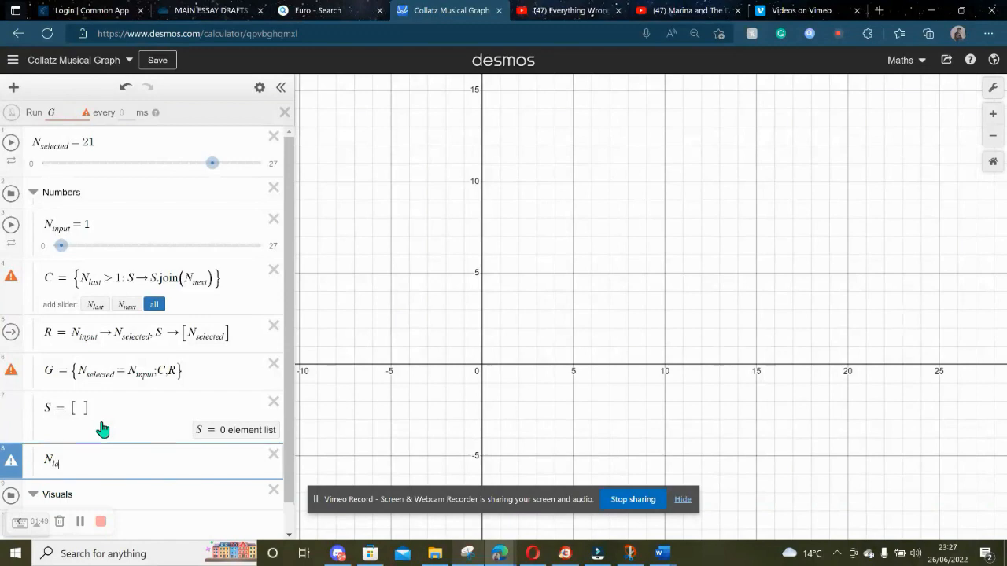
type("st = s")
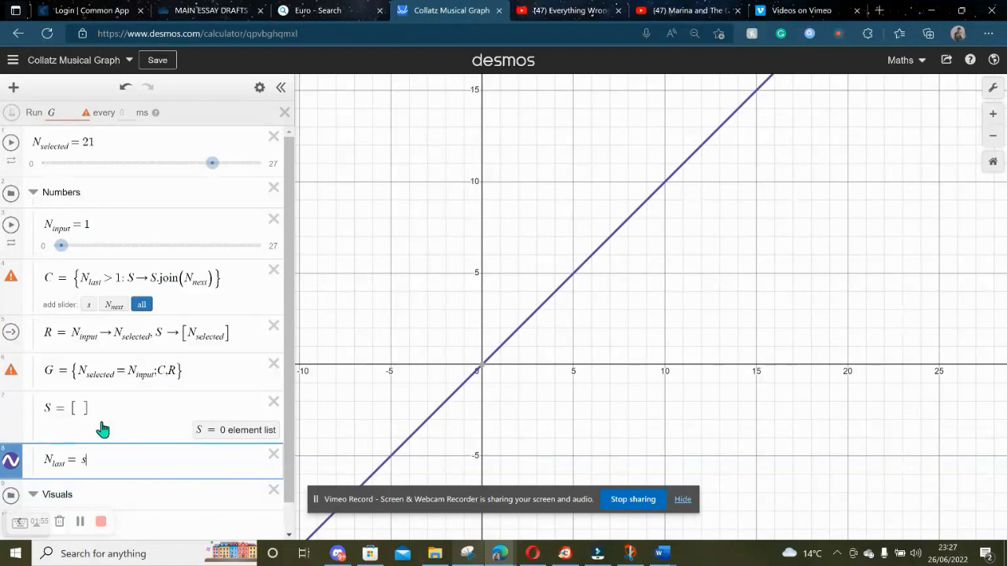
key("BackSpace")
type("S")
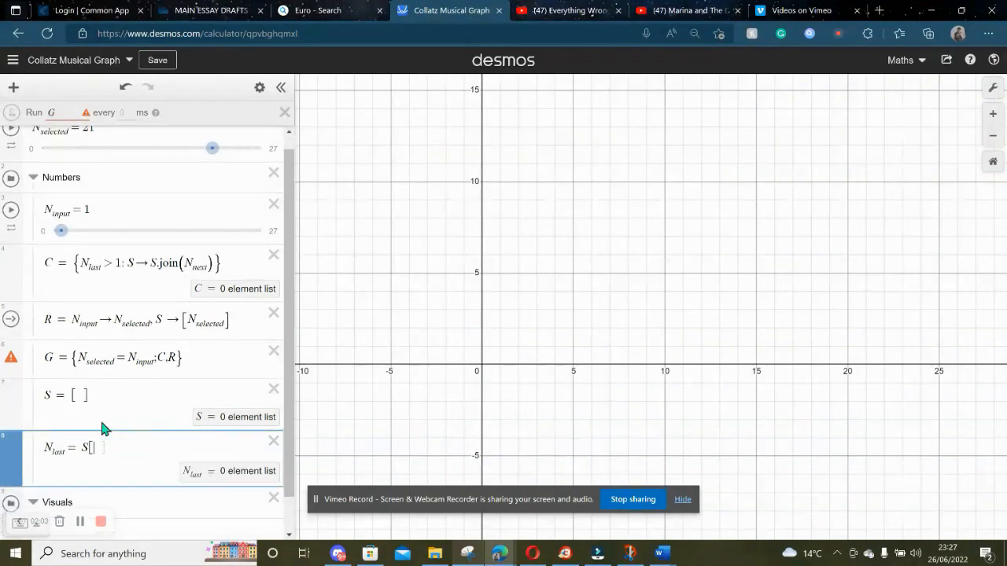
Step: Index S by its own length so that the line reads N_last = S[S.length]
type("[")
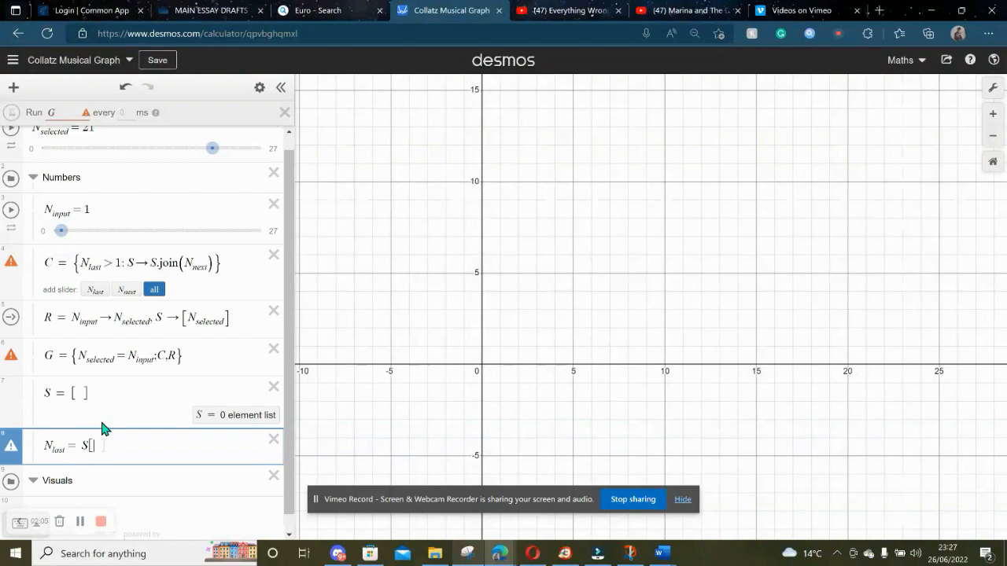
type("S")
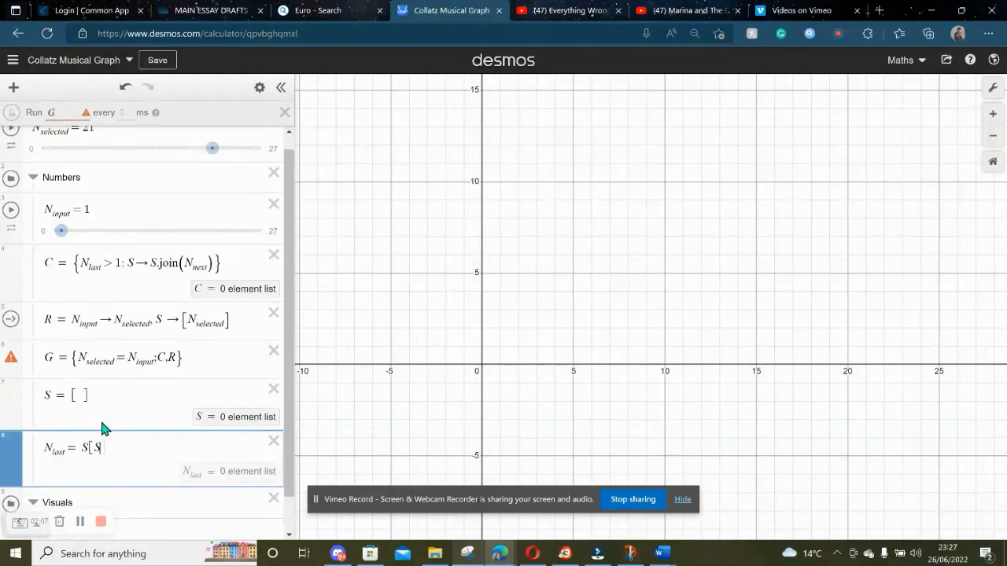
type(".len")
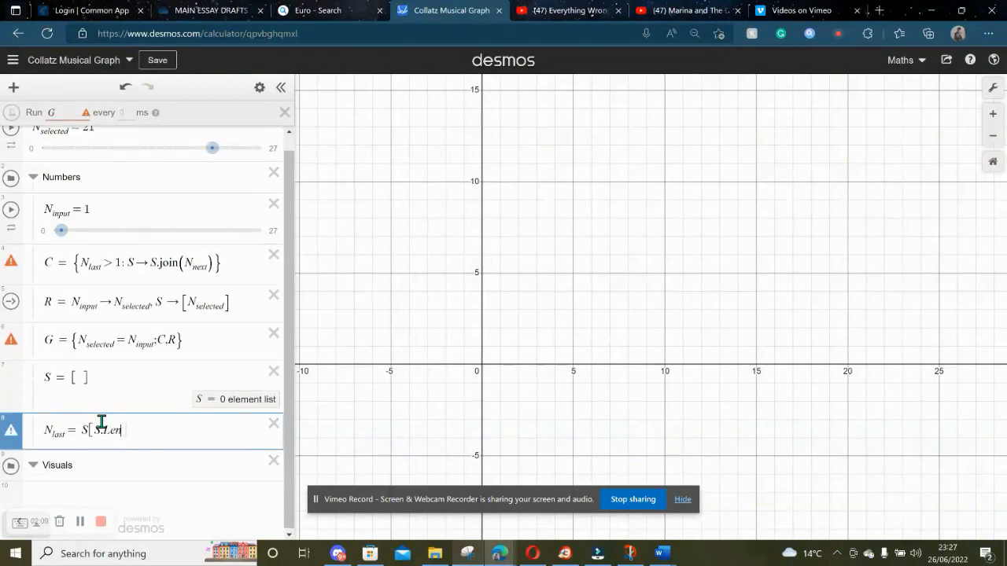
type("gth")
key("BackSpace")
key("BackSpace")
key("BackSpace")
key("BackSpace")
key("BackSpace")
key("BackSpace")
type("L")
key("BackSpace")
type("l")
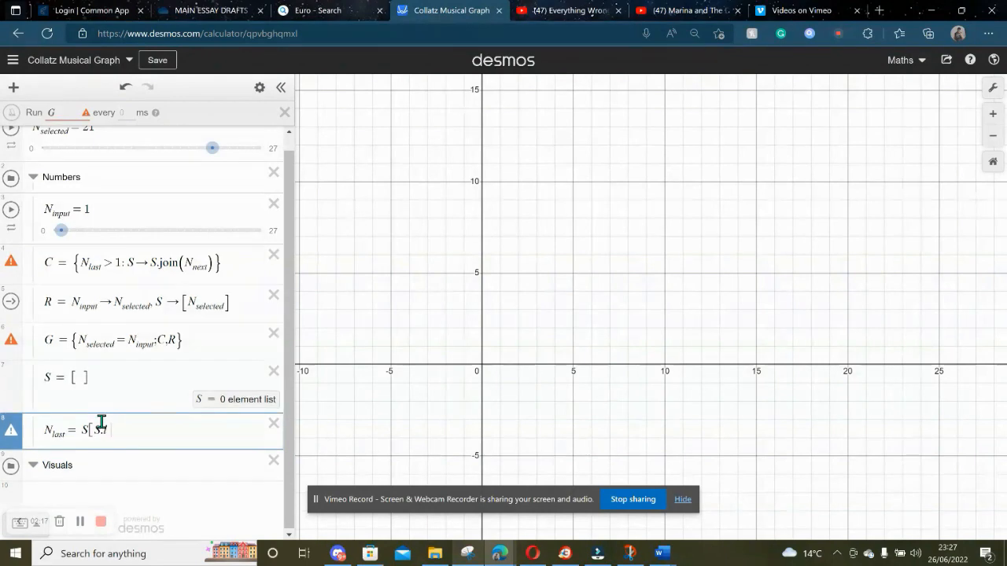
type("en")
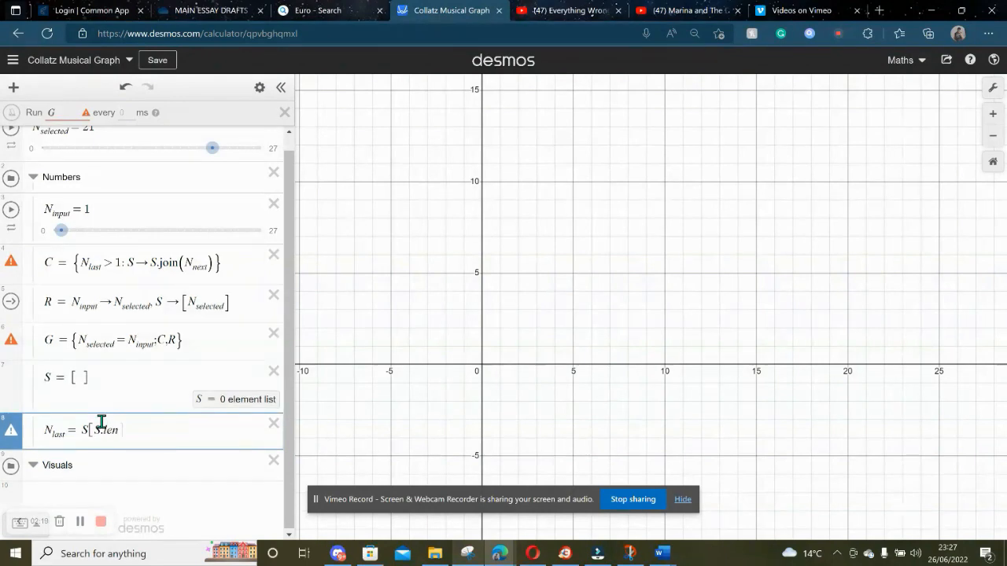
type("gth")
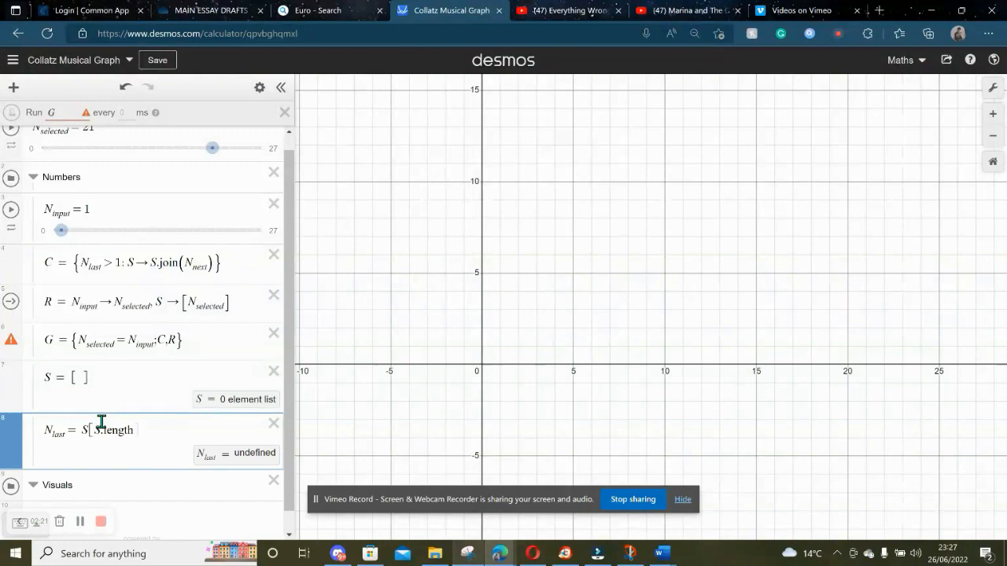
type("}")
key("BackSpace")
Step: Add a line below N_last that starts a piecewise definition, N_next = { }
left_click(80, 381)
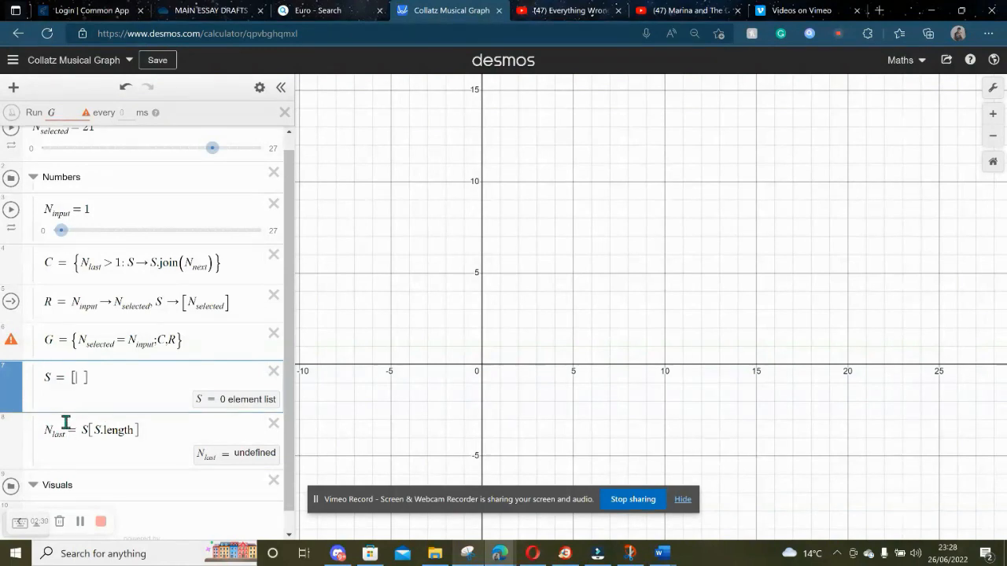
scroll(150, 466, "down", 1)
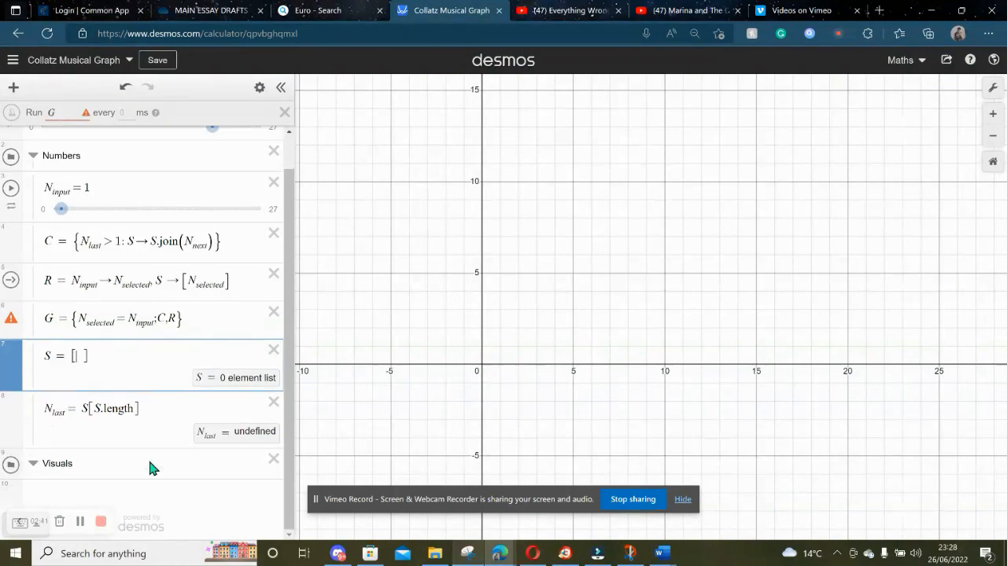
left_click(140, 422)
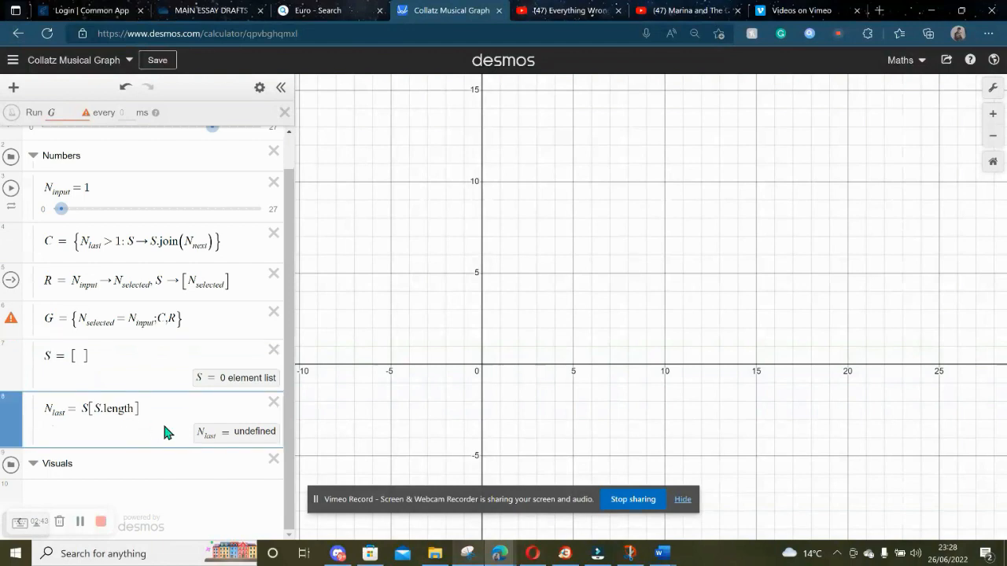
key("Return")
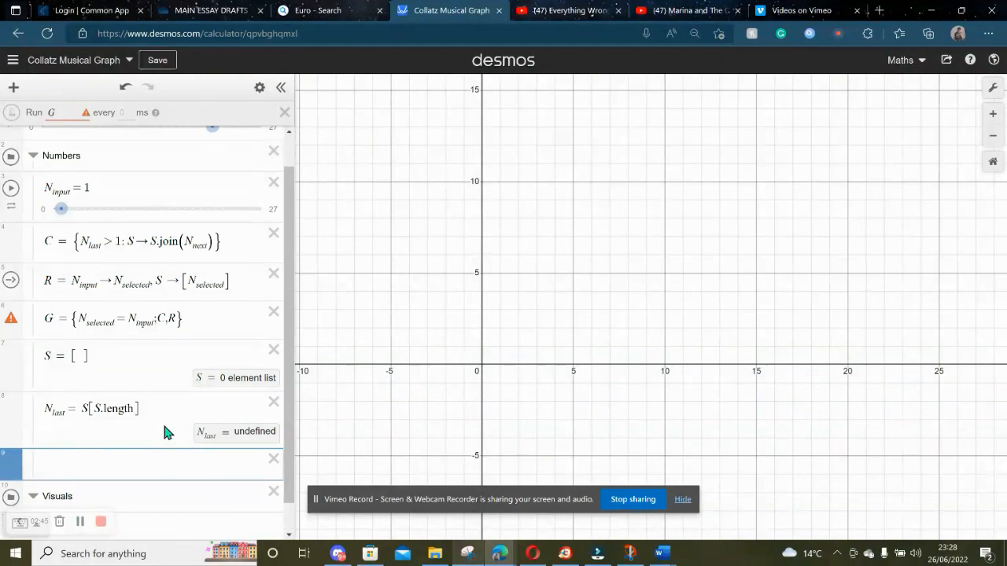
type("N")
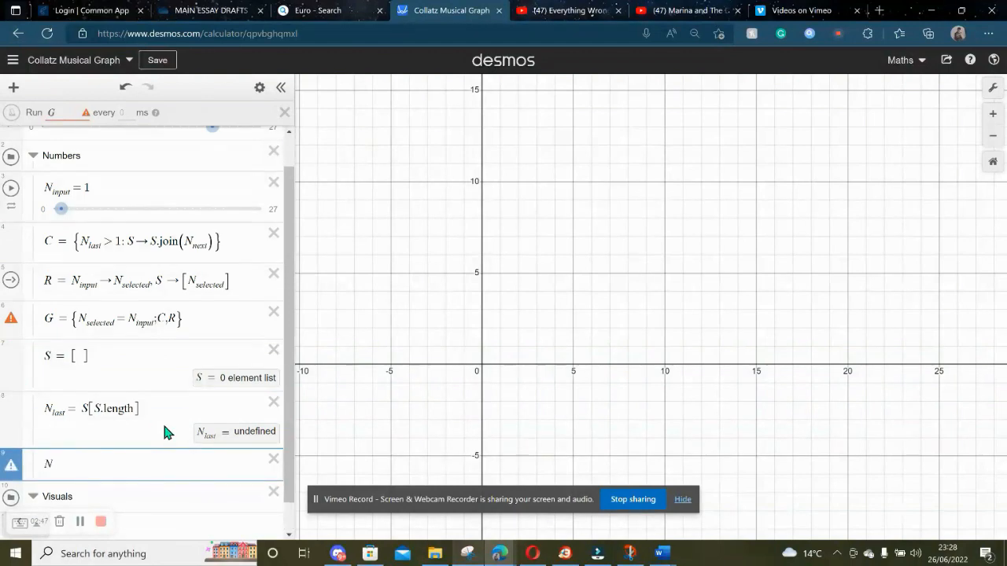
type("_ne")
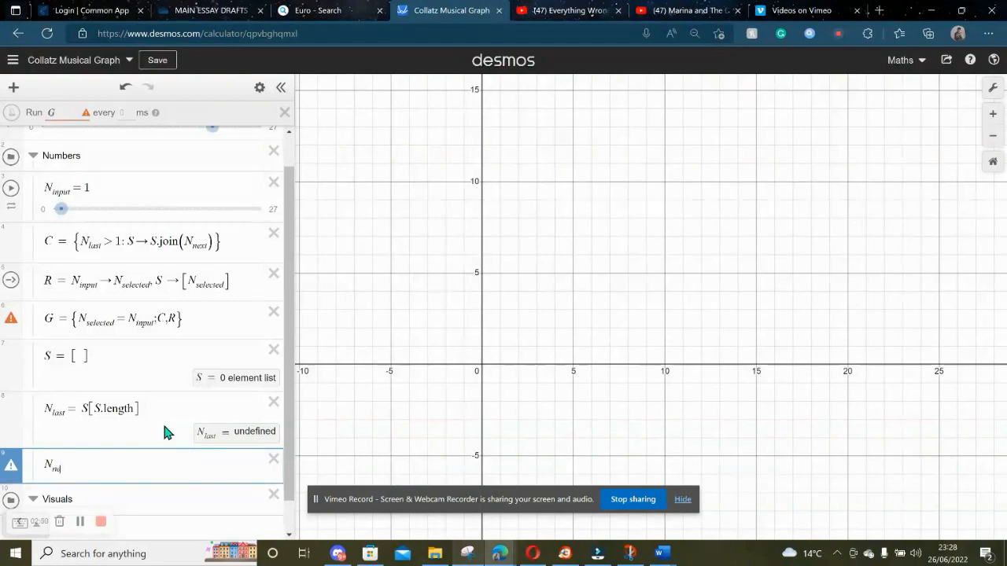
type("xt =")
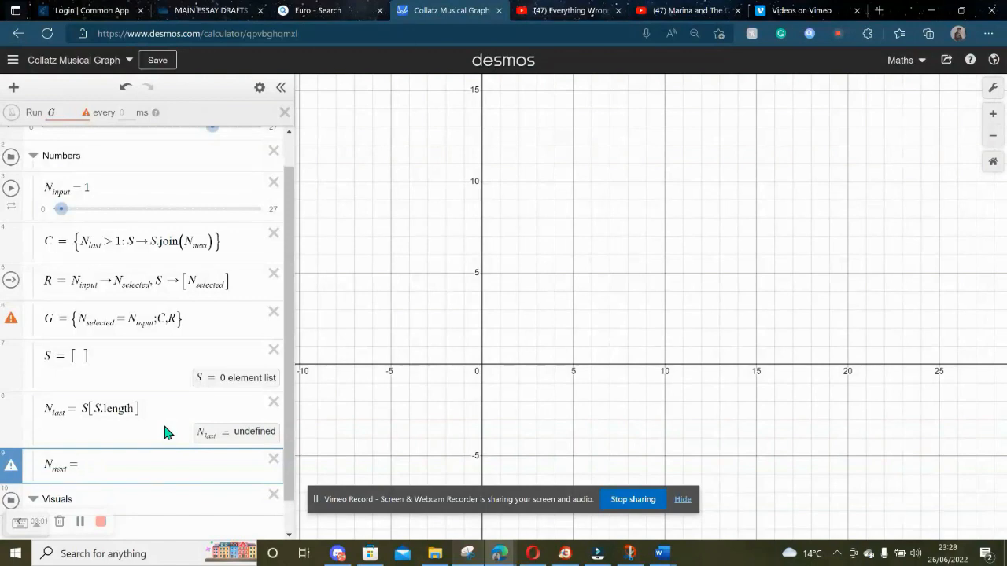
key("BackSpace")
type("{")
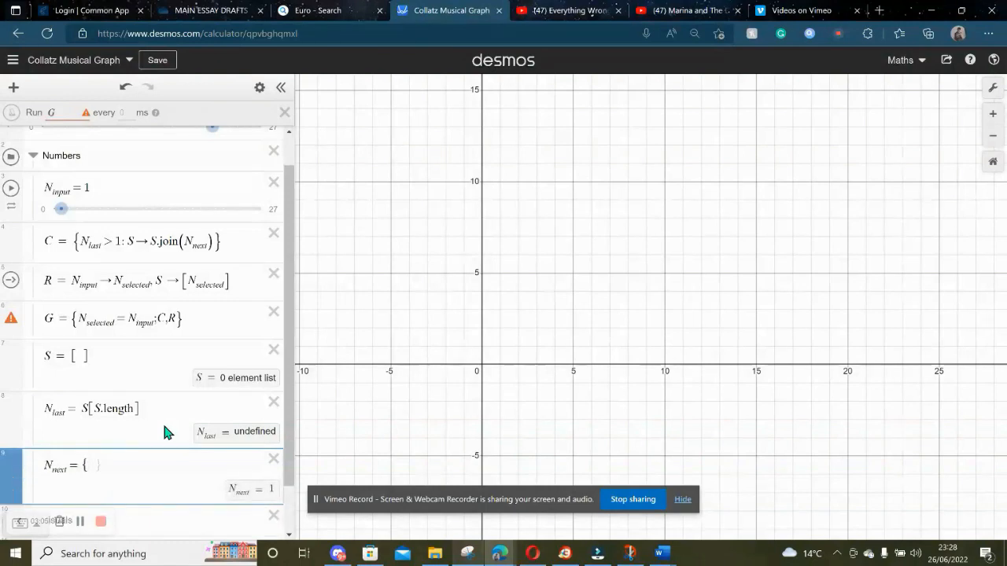
Step: Enter the even-number condition mod(N_last, 2) = 0 inside the braces of the N_next definition
type("mod")
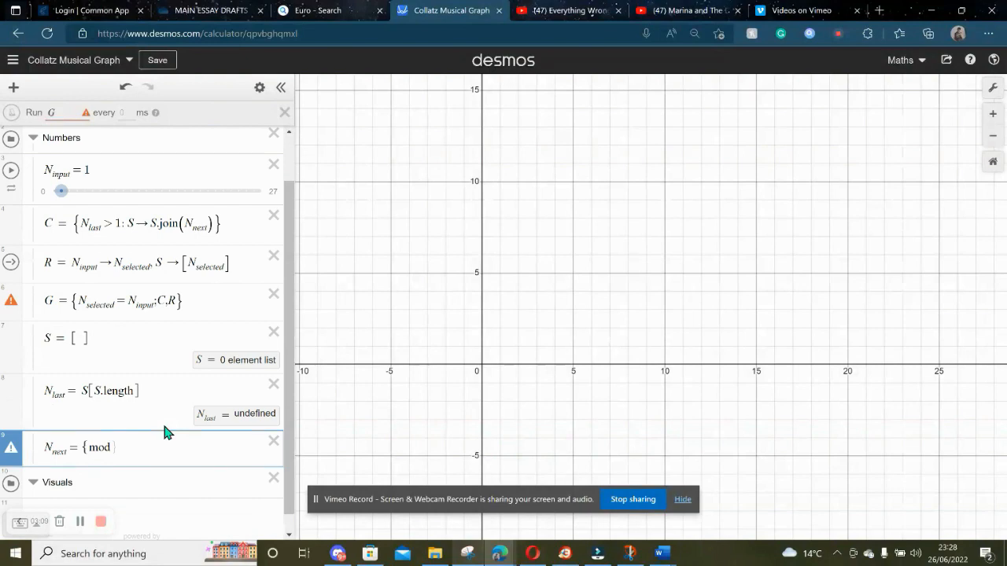
type("(")
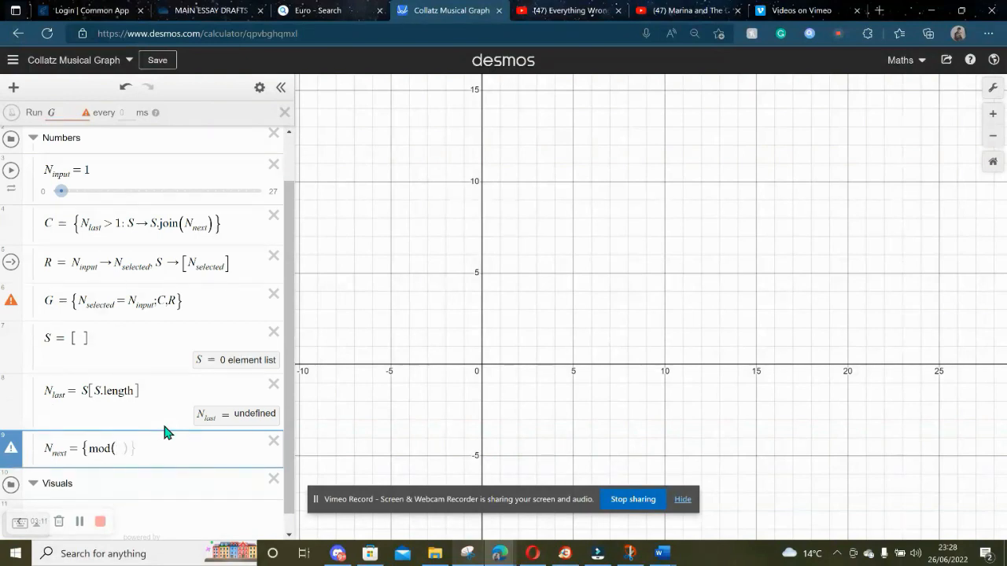
type("N")
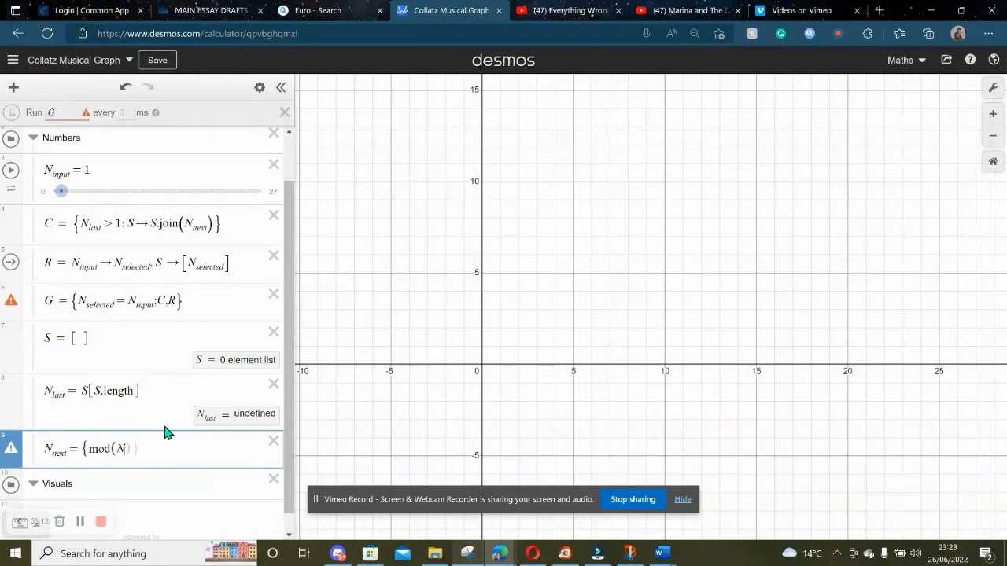
type("_last")
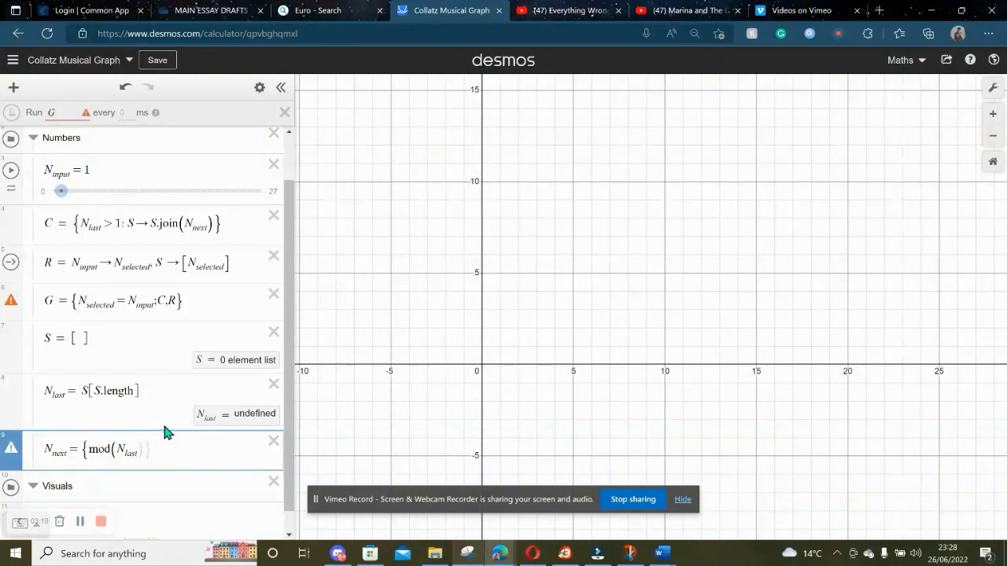
type(",")
key("BackSpace")
type(",20")
type(") ")
type("= 0")
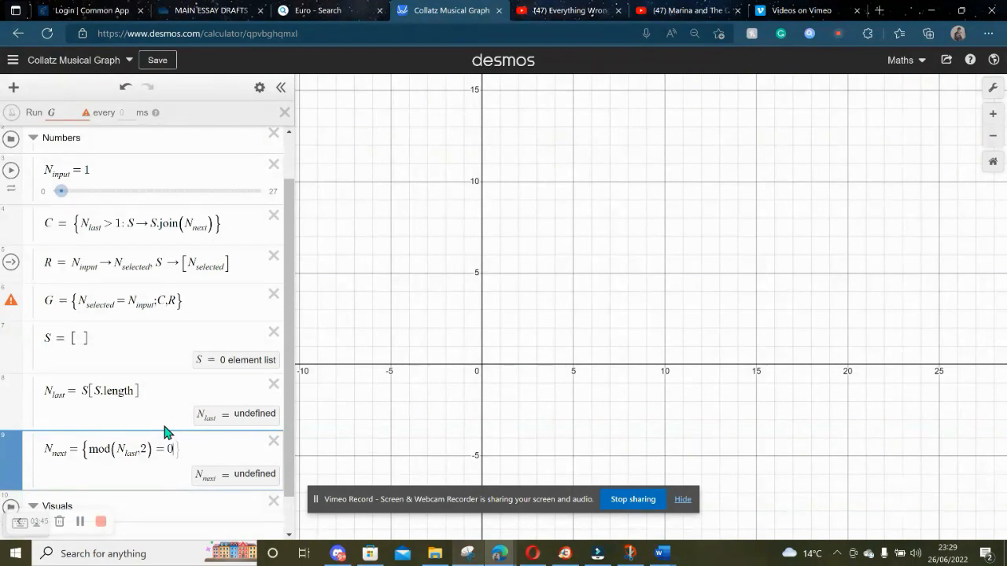
Step: Give the N_next condition the result N_last/2, followed by a comma for the alternative case
type(": ")
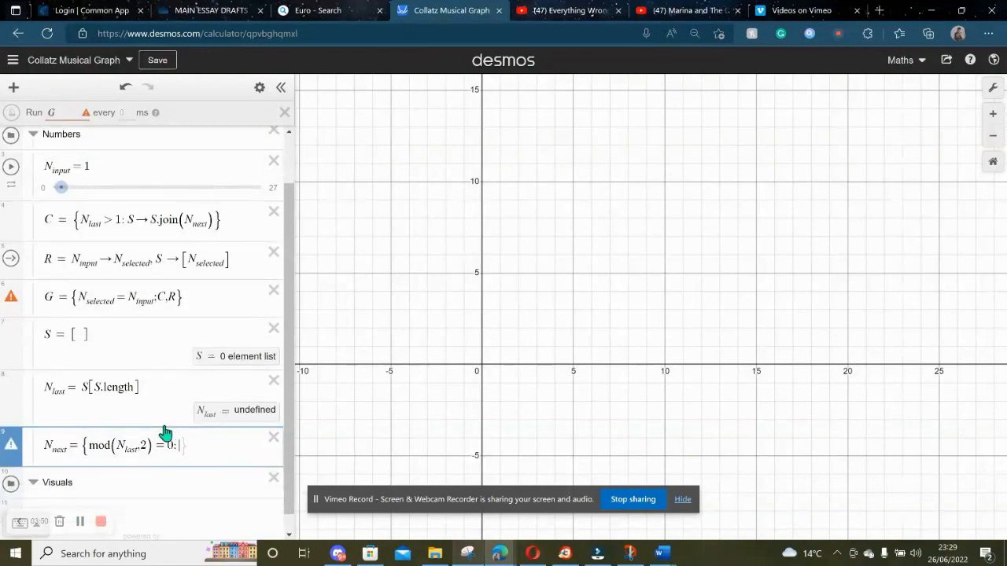
type("N")
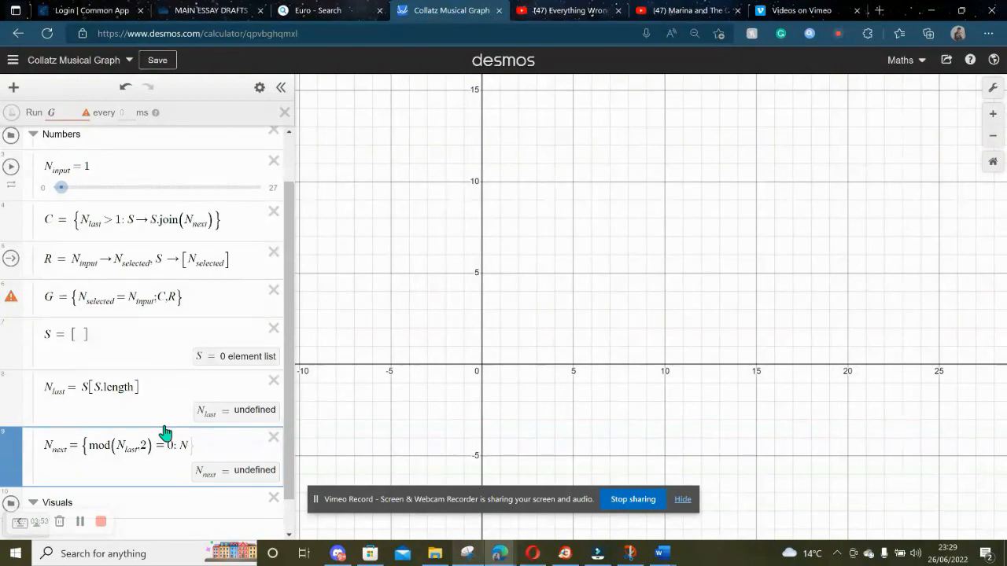
type("_last/2")
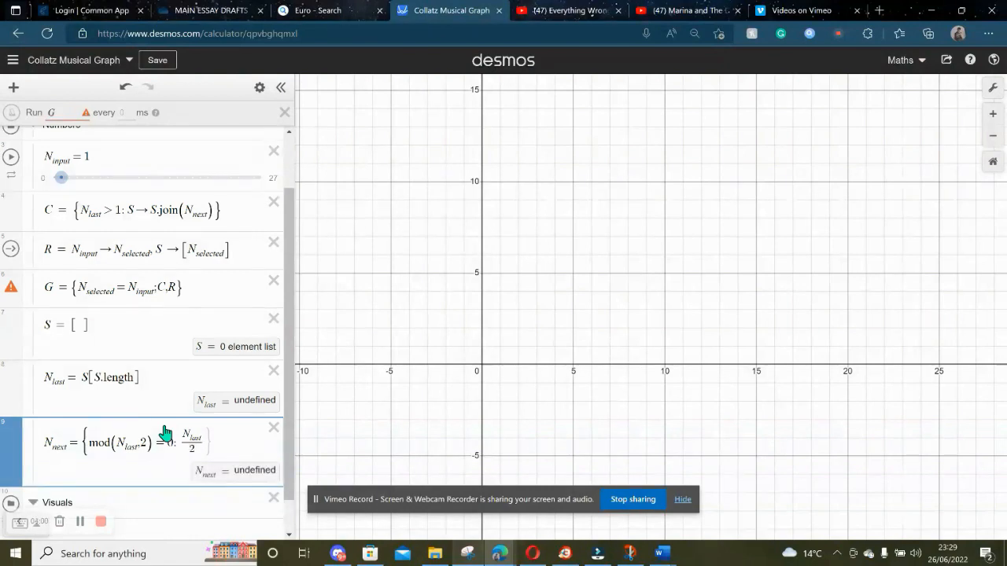
key("Right")
type(",")
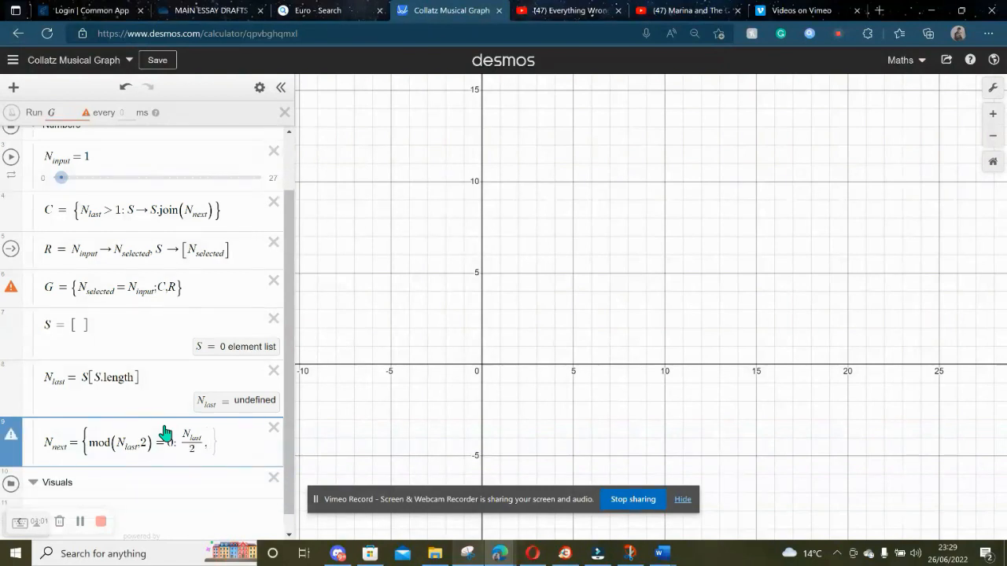
Step: Enter 3N_last + 1 as the alternative result of the N_next piecewise definition
type("3N")
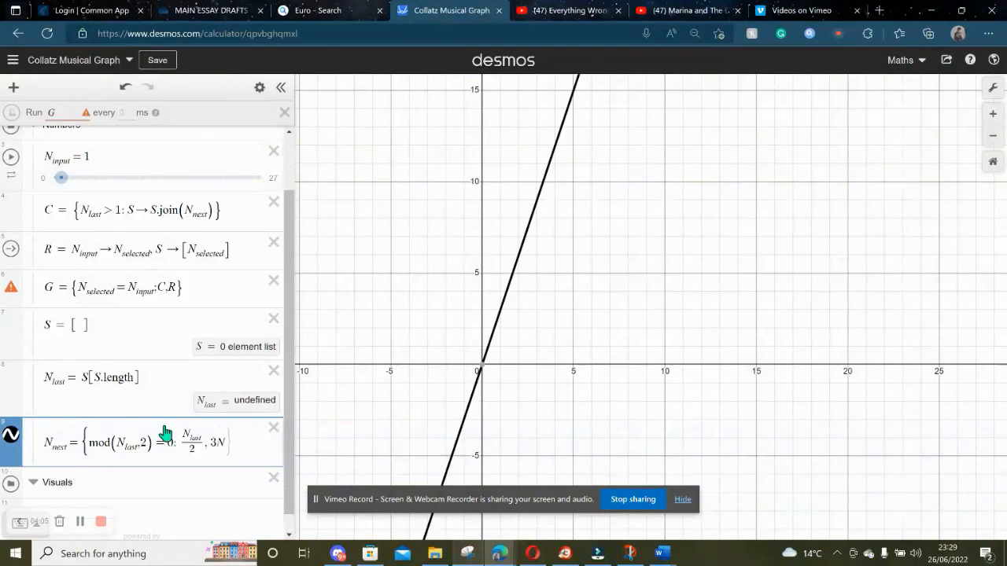
type("_last")
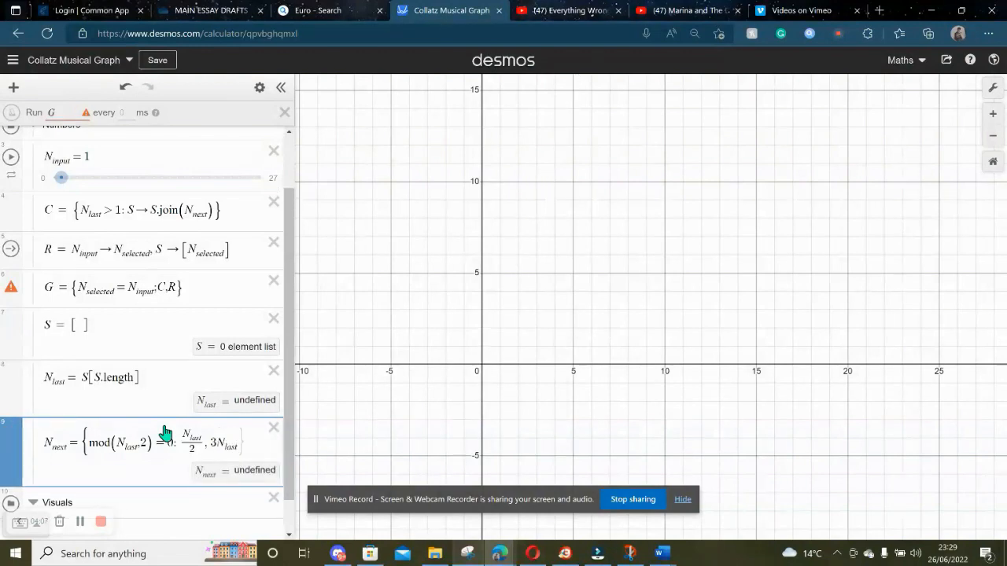
type("1")
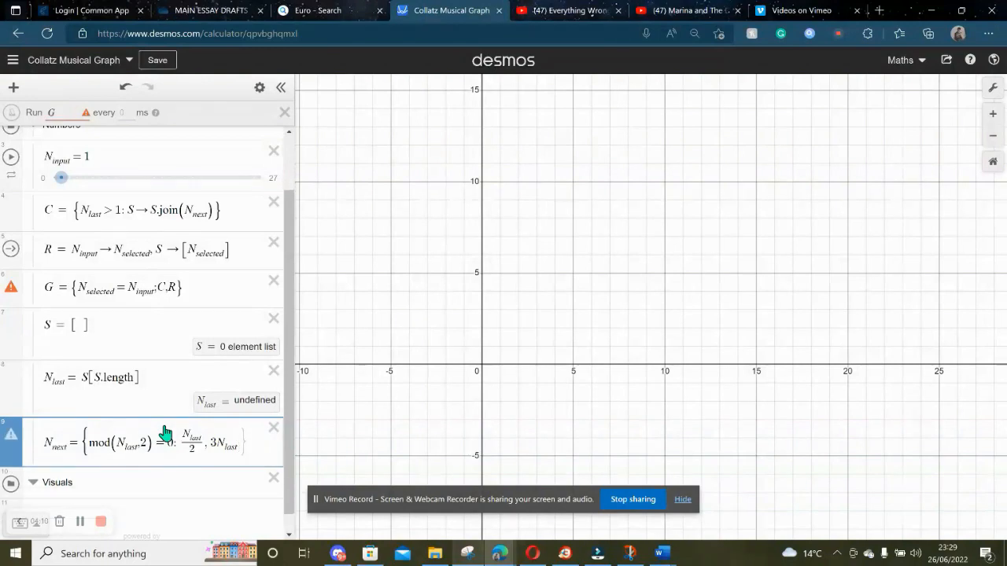
key("Down")
left_click(245, 432)
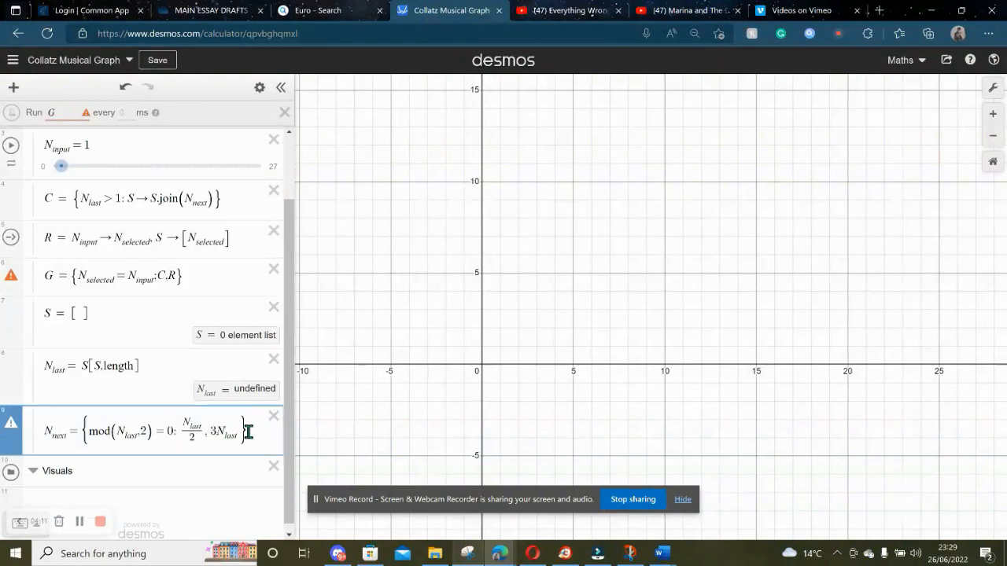
type("+1")
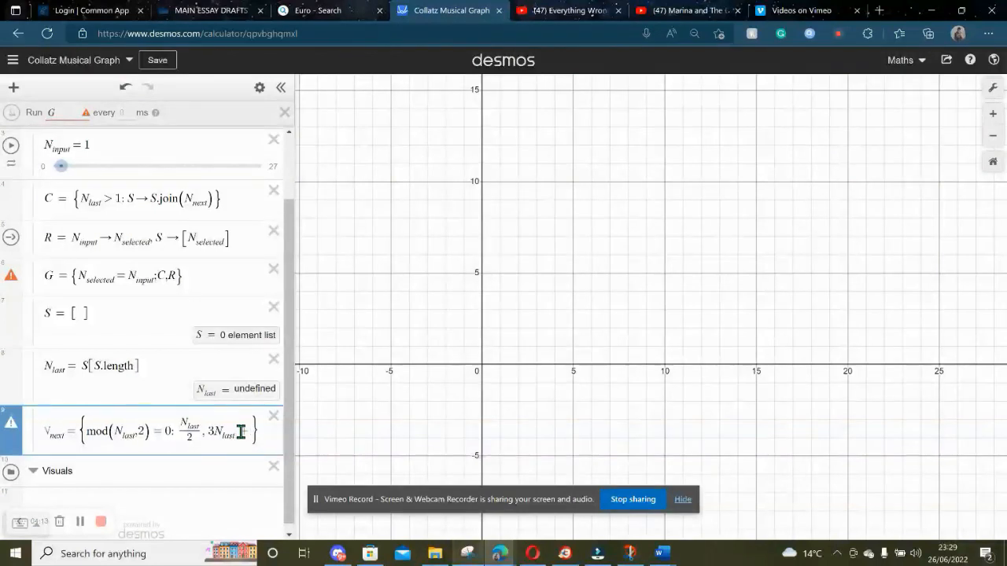
left_click(203, 463)
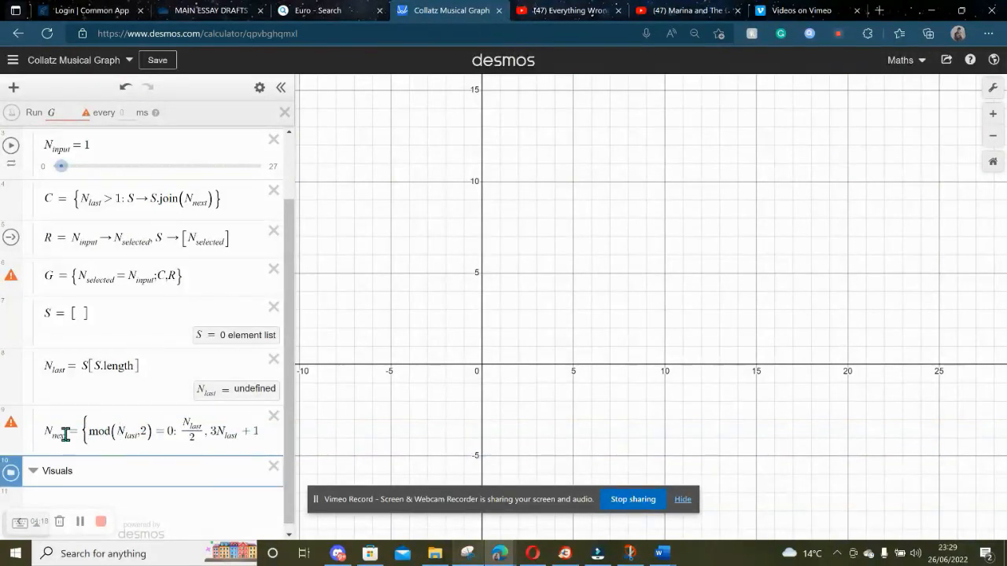
scroll(74, 386, "up", 2)
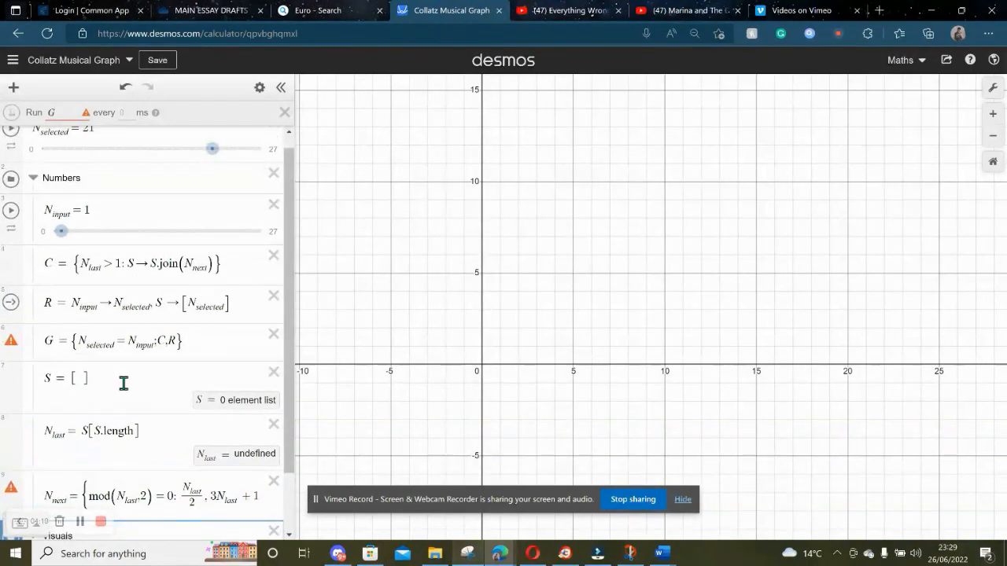
scroll(123, 382, "up", 1)
scroll(106, 439, "down", 2)
scroll(106, 439, "down", 1)
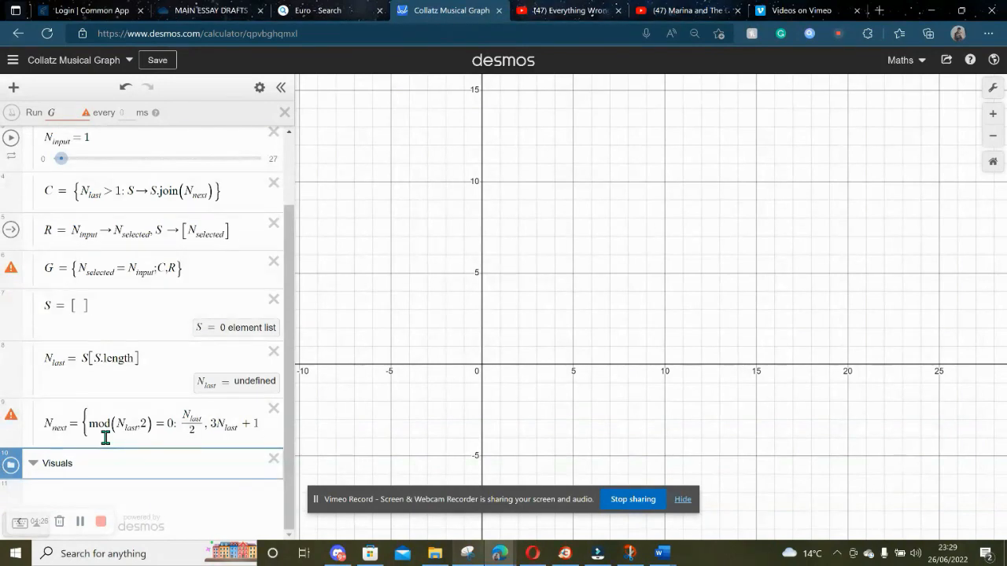
scroll(119, 420, "up", 1)
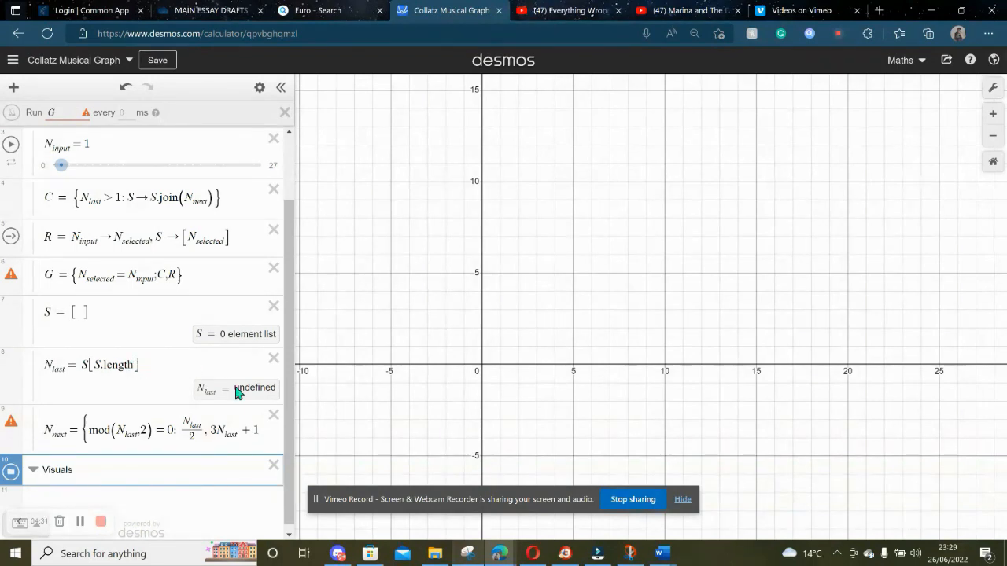
left_click(273, 415)
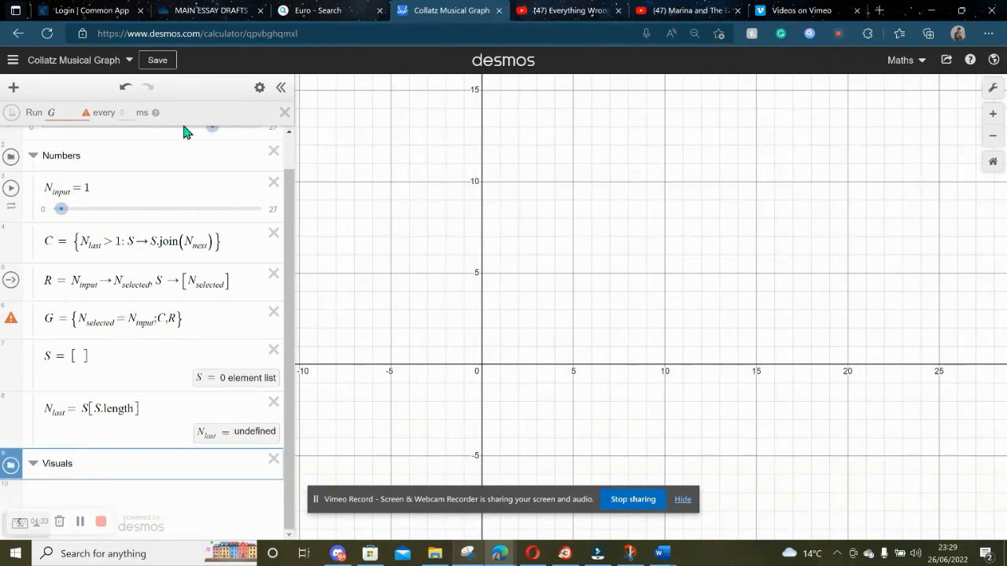
left_click(125, 86)
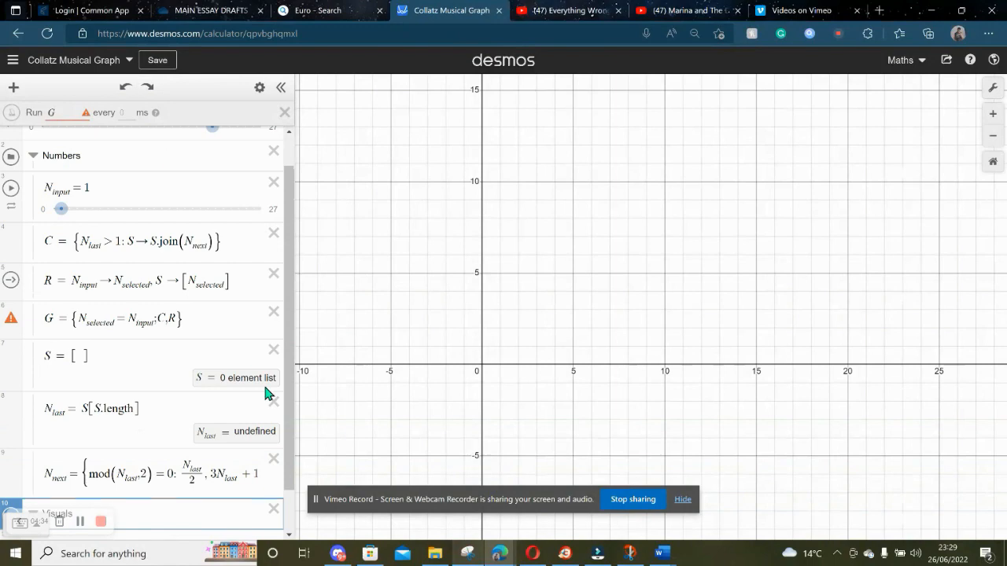
left_click(252, 474)
key("Right")
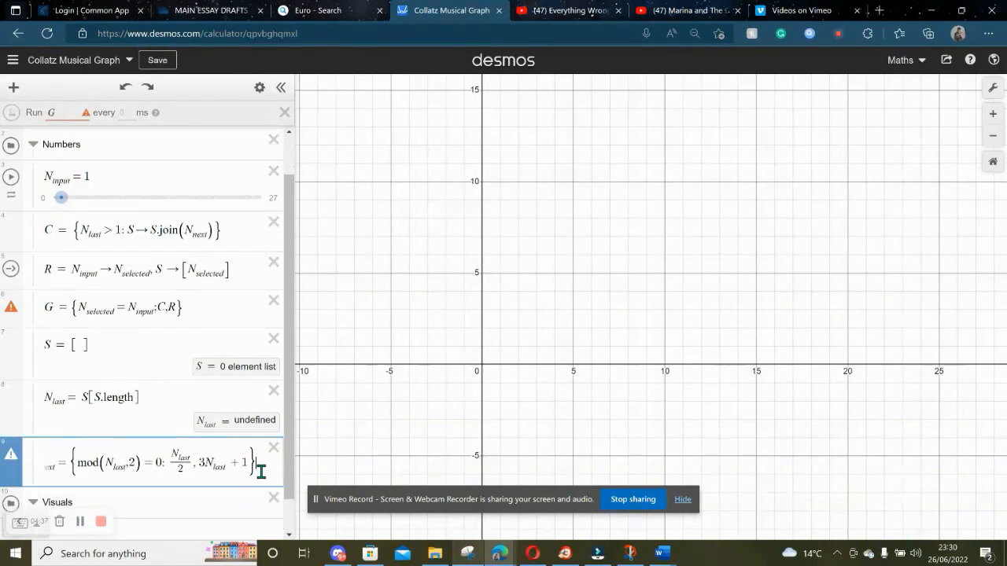
key("Down")
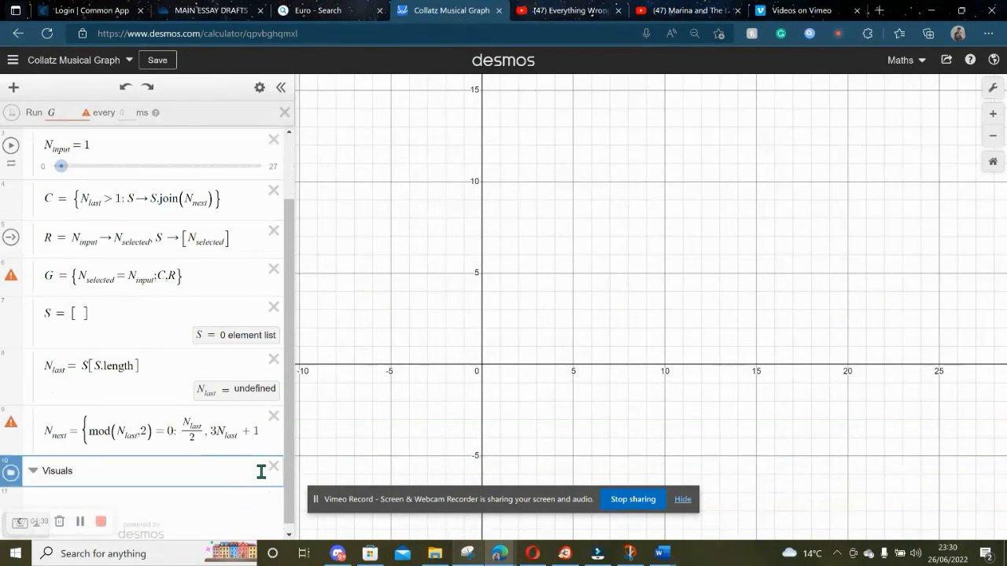
left_click(228, 438)
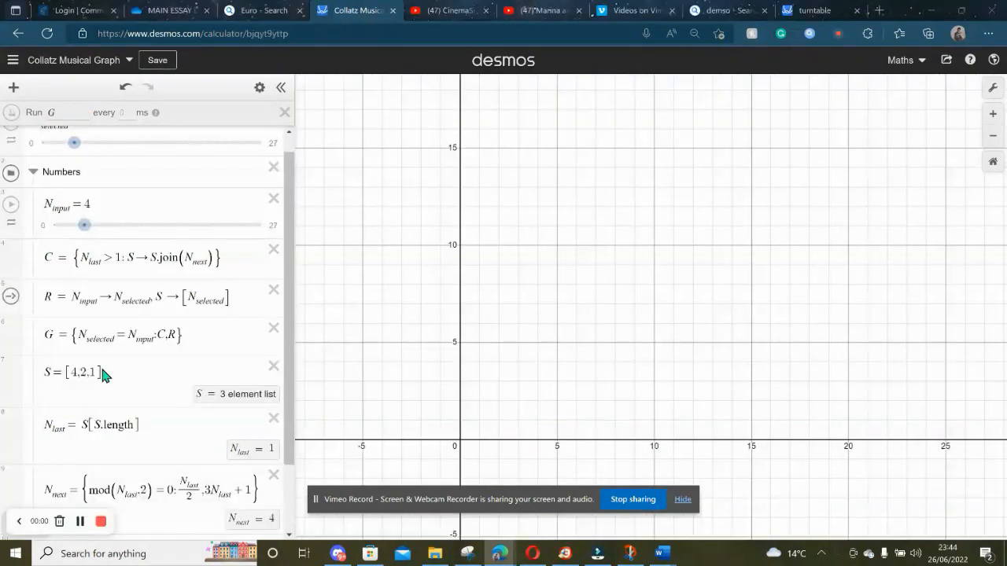
Step: Test the sequence generation by setting the N_selected slider first to 11 and finally to 5
scroll(102, 375, "up", 1)
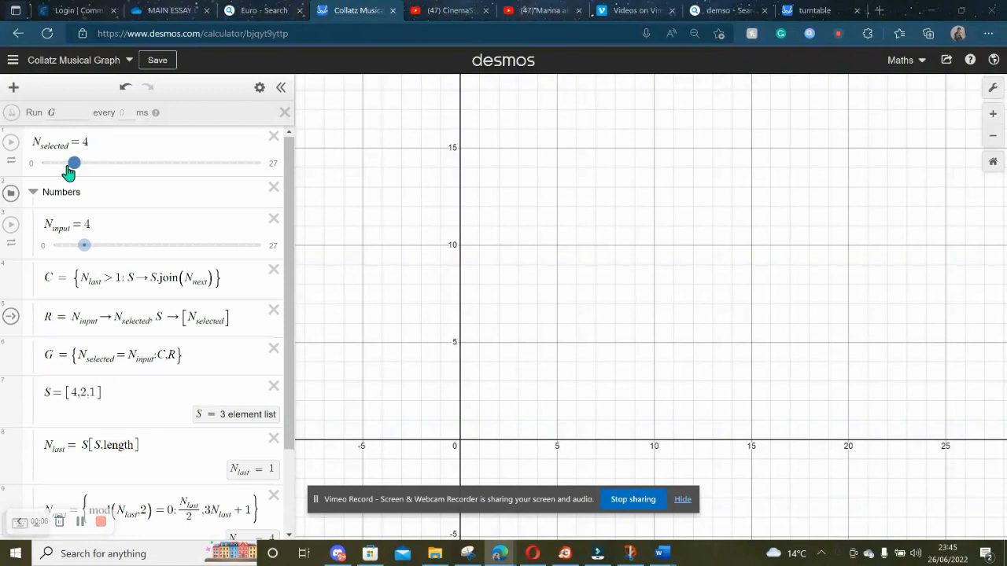
left_click_drag(89, 169, 131, 164)
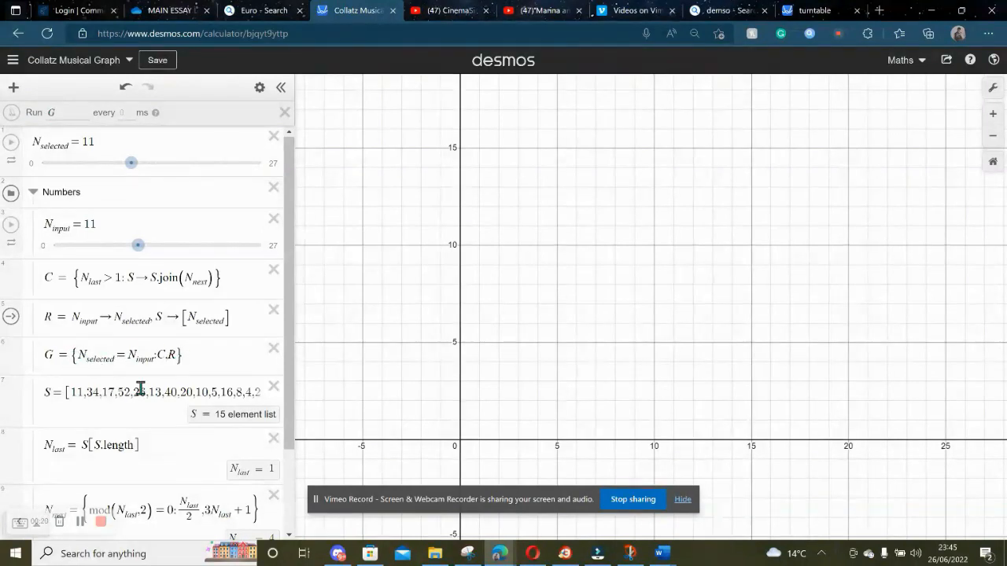
left_click(82, 164)
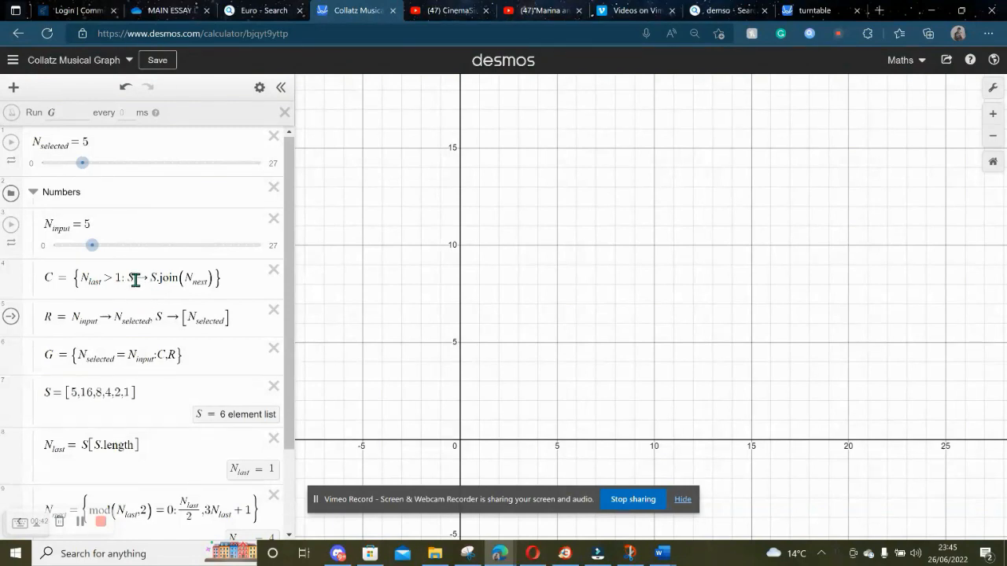
Step: Examine how the join in action C extends list S, and how N_last and N_next depend on that list
left_click_drag(129, 277, 202, 275)
left_click(229, 285)
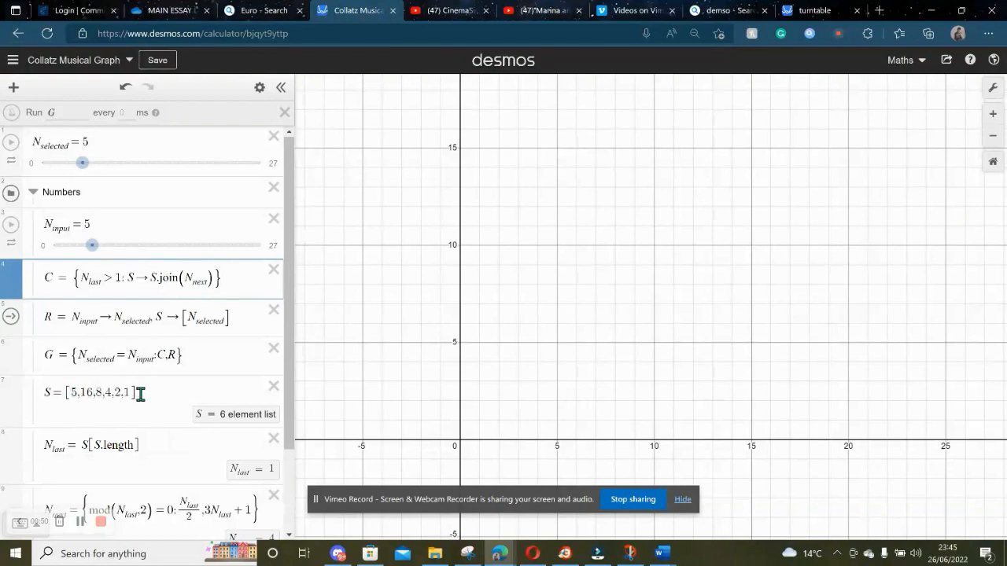
left_click(83, 392)
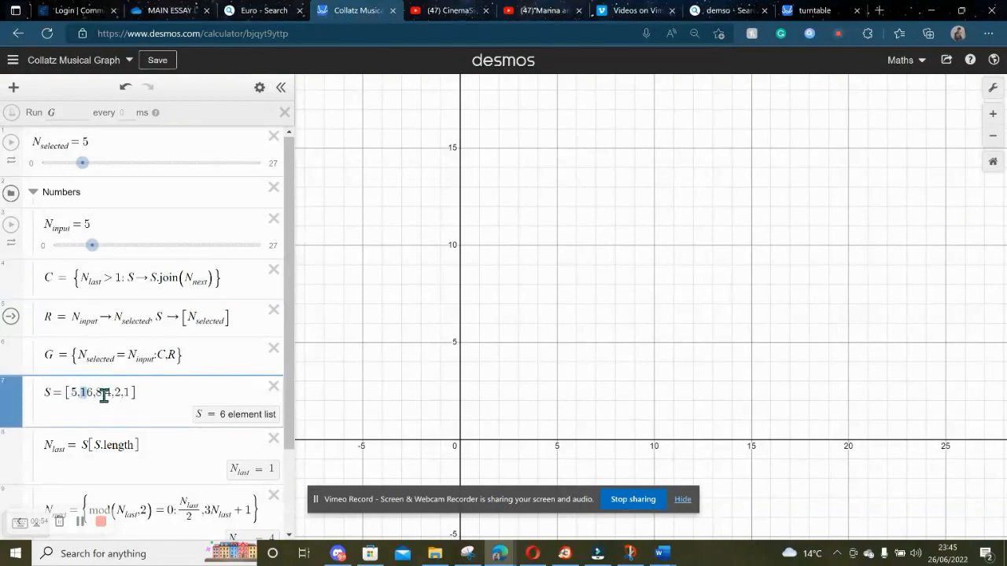
scroll(149, 398, "down", 2)
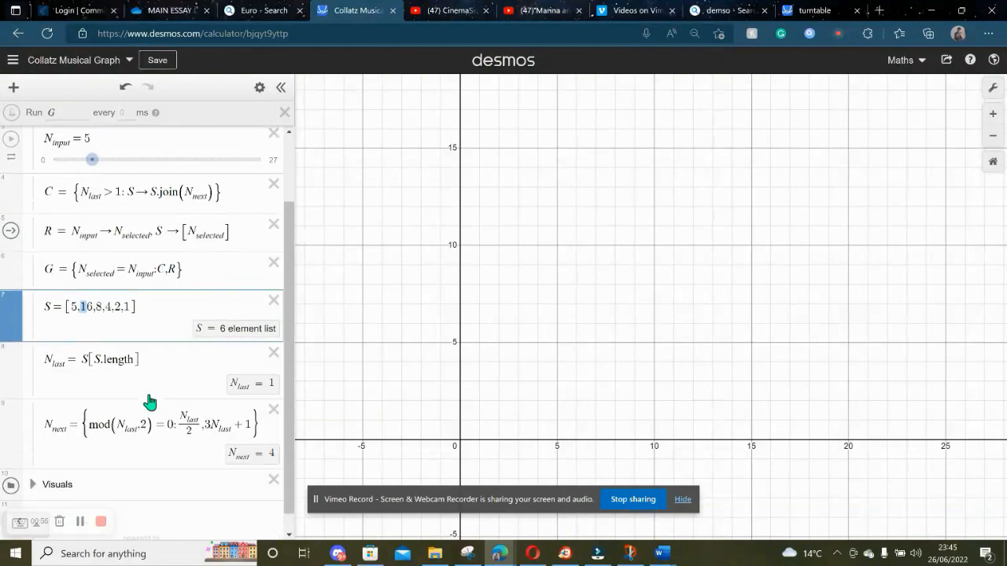
left_click(131, 395)
left_click(90, 366)
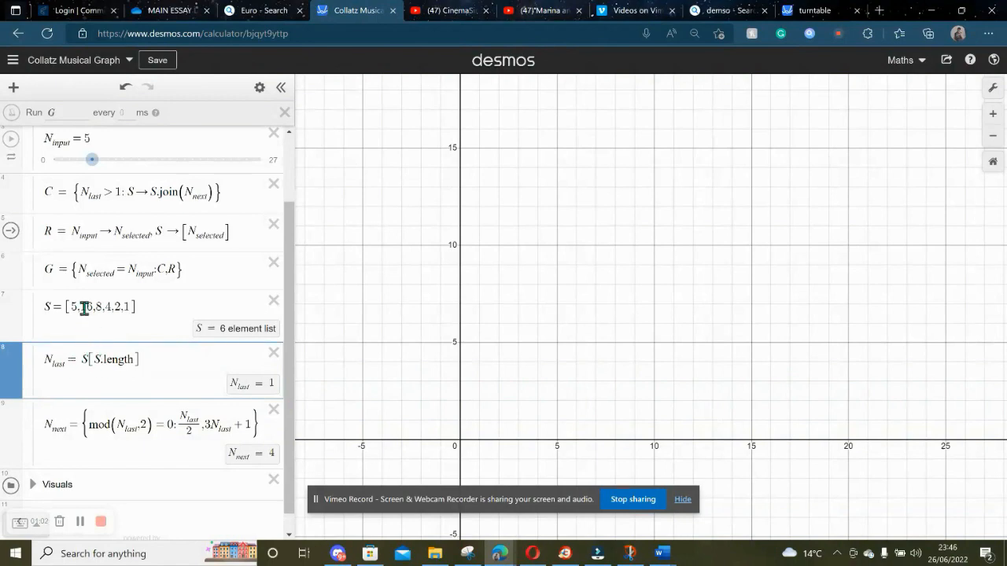
scroll(79, 307, "up", 2)
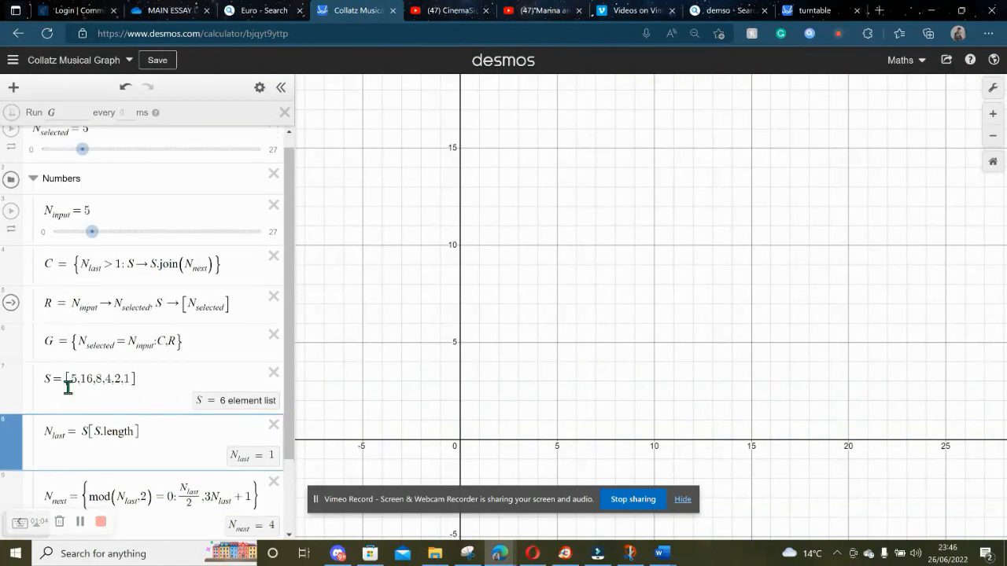
left_click(71, 381)
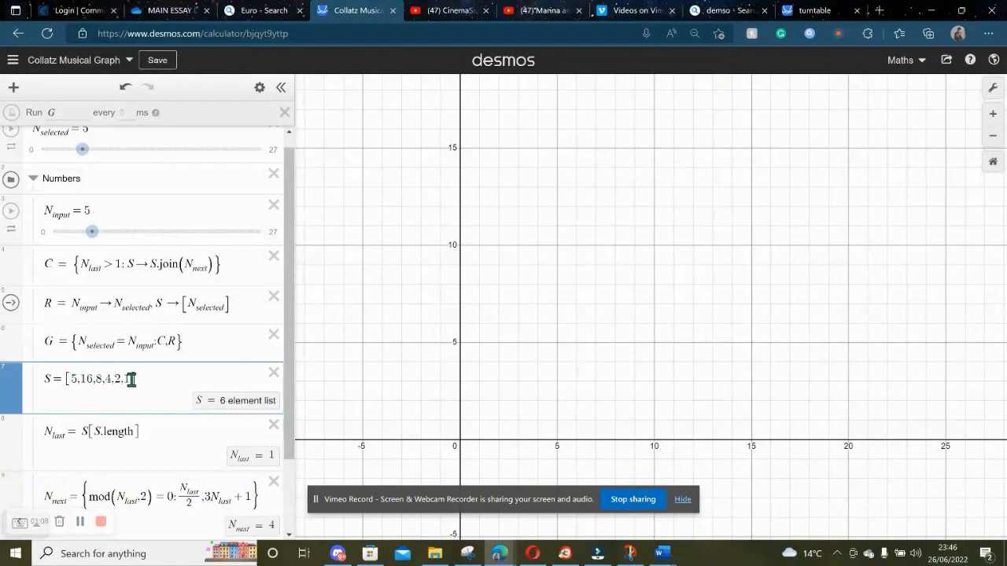
scroll(134, 406, "down", 1)
scroll(134, 403, "up", 1)
scroll(133, 400, "down", 1)
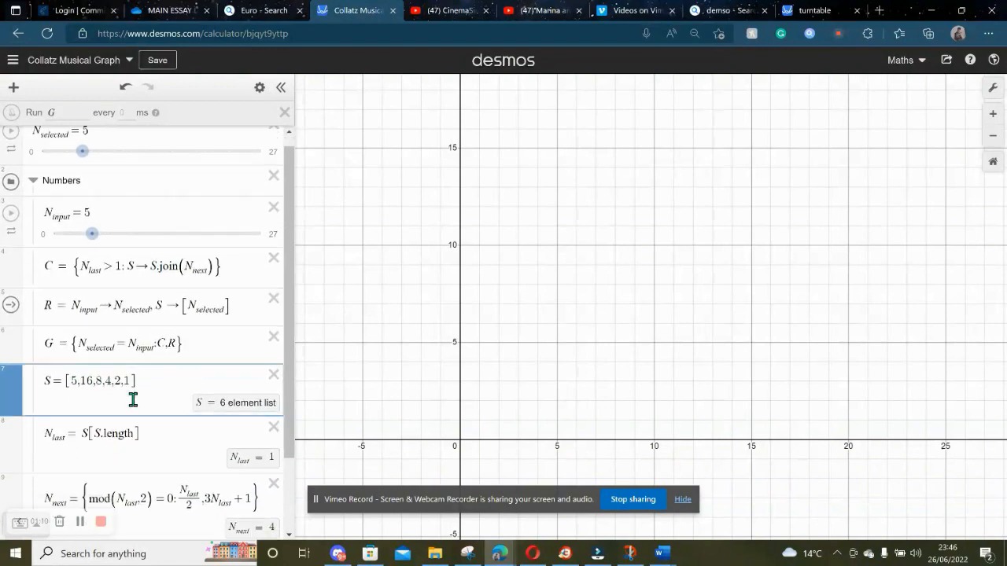
scroll(133, 400, "down", 1)
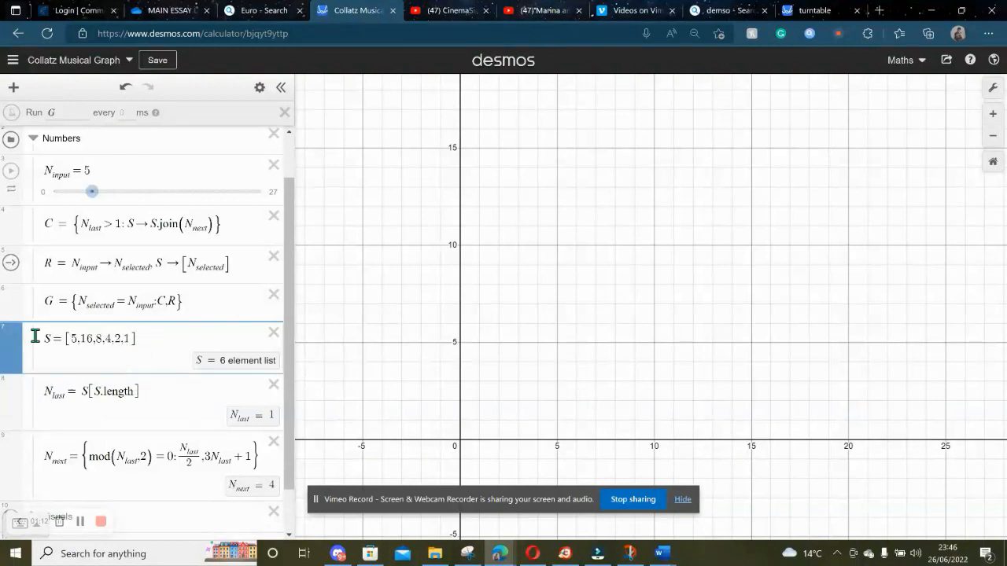
scroll(134, 378, "down", 1)
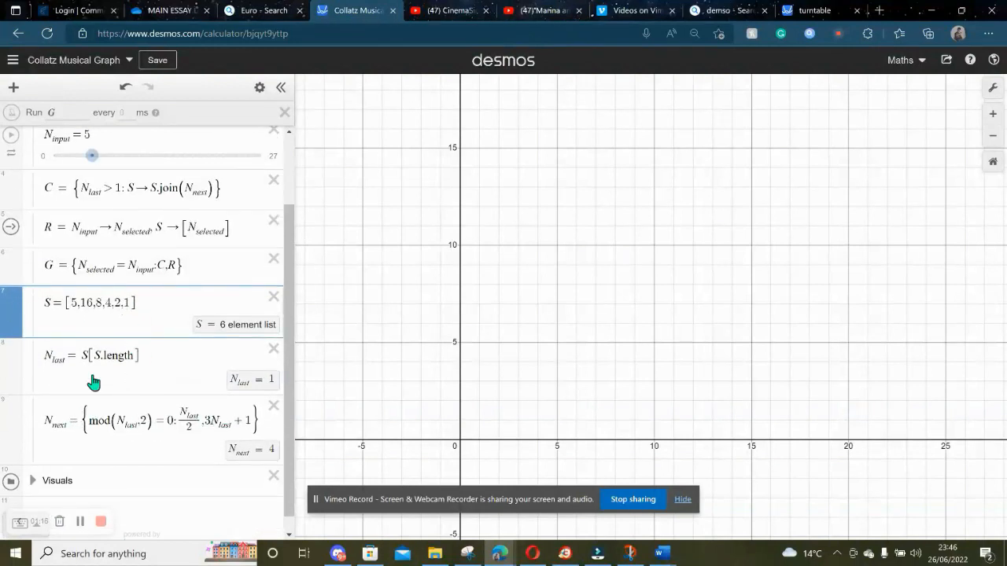
Step: Collapse the Numbers folder and add an empty expression inside the Visuals folder
scroll(126, 358, "up", 2)
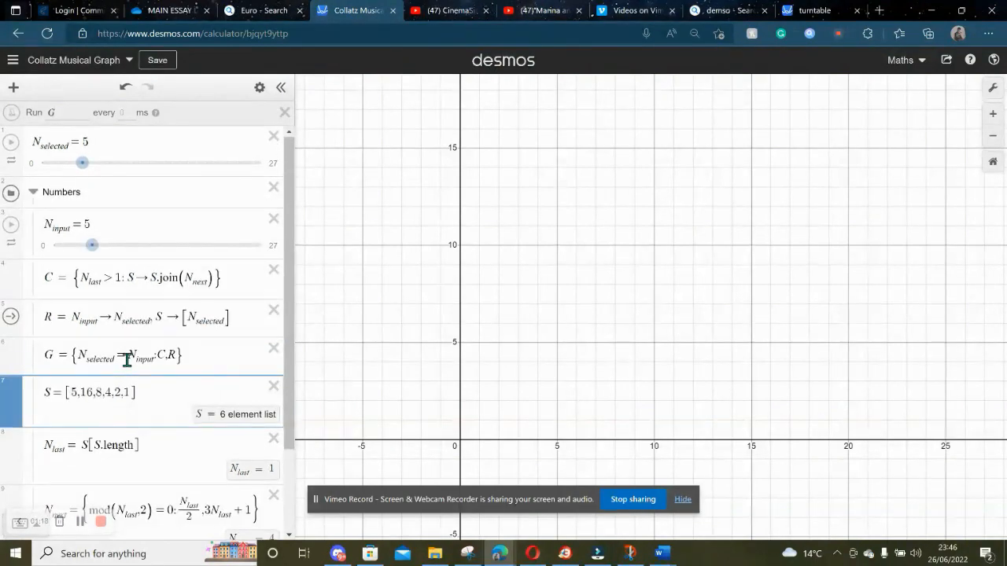
scroll(127, 359, "down", 2)
scroll(128, 367, "up", 2)
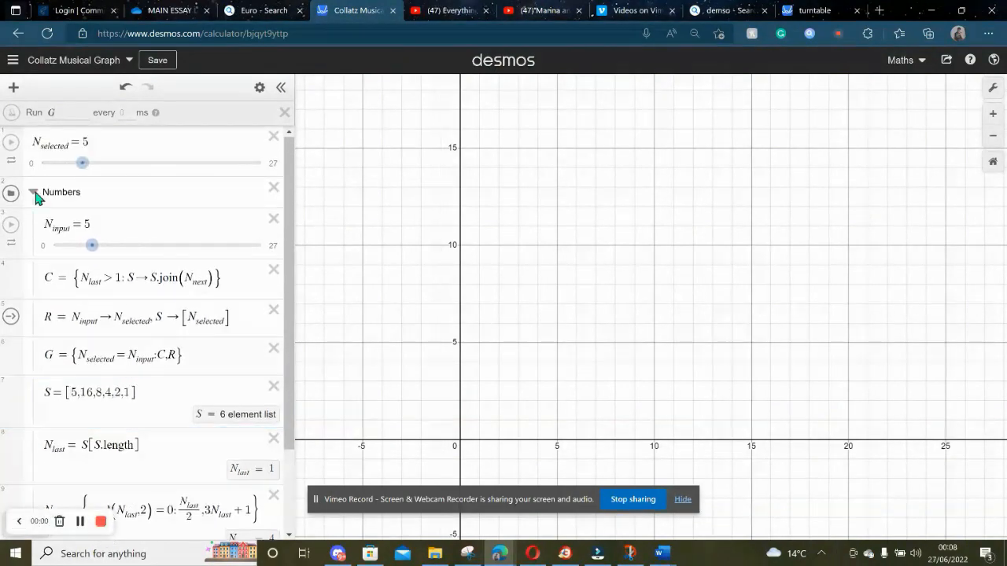
left_click(34, 193)
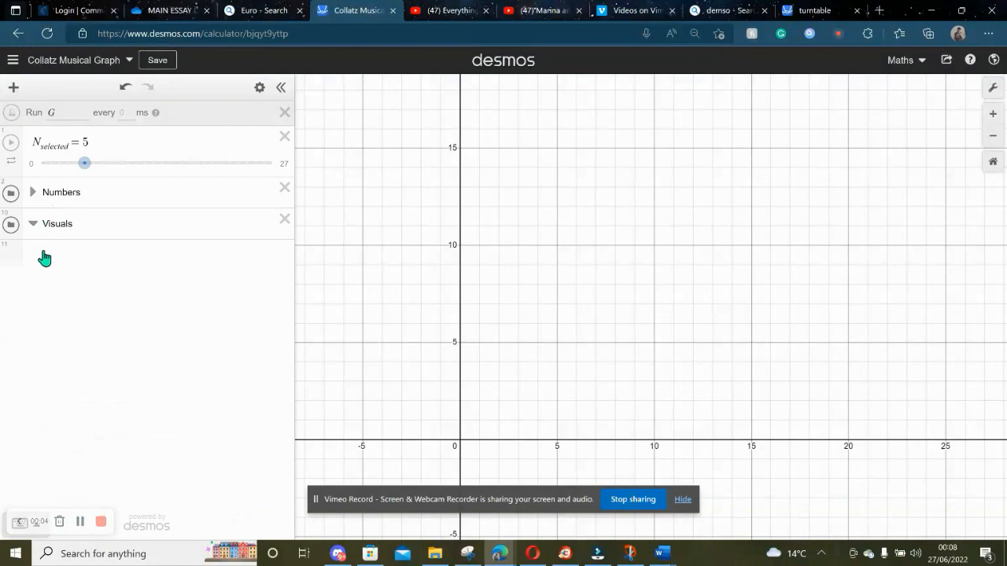
left_click(38, 251)
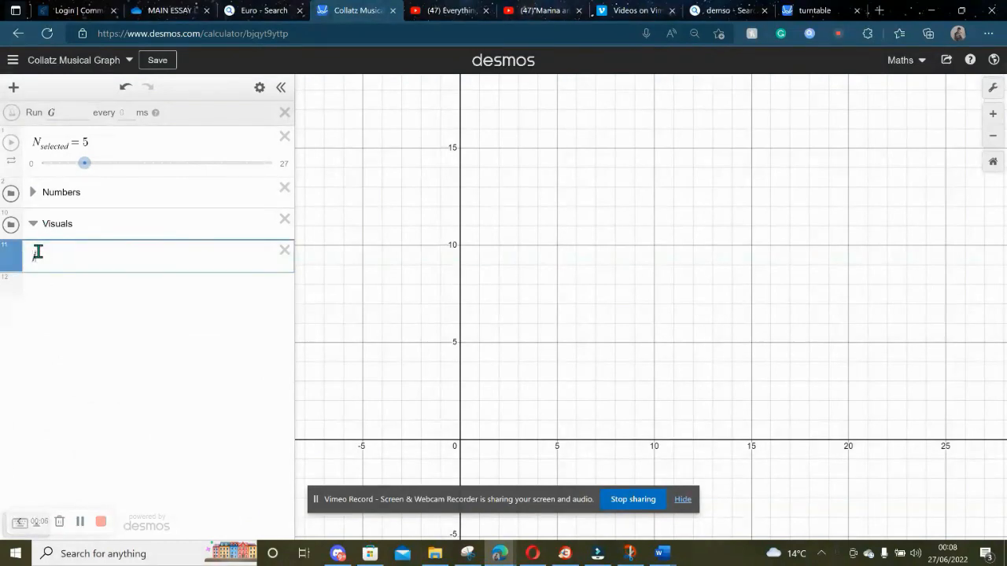
key("BackSpace")
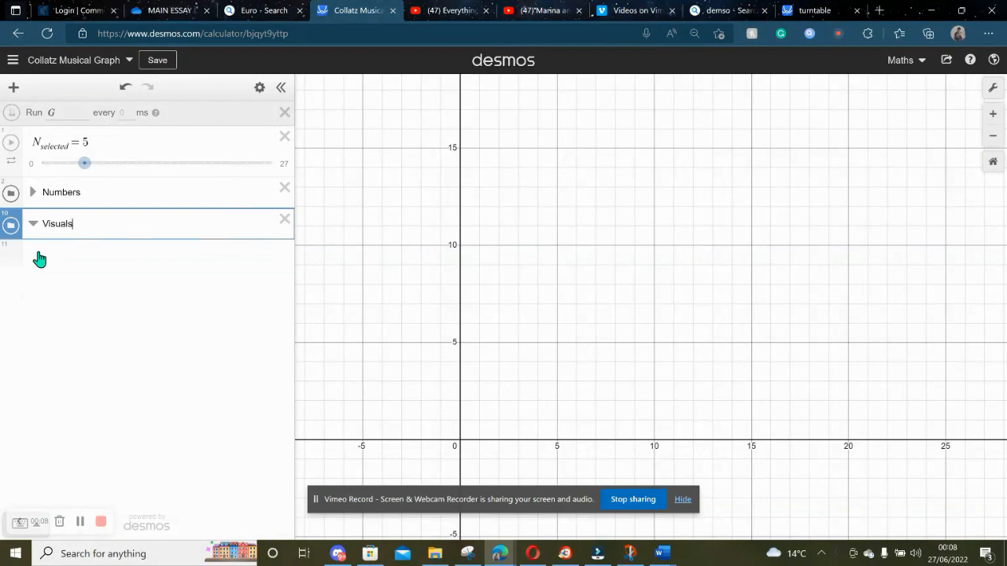
left_click(13, 87)
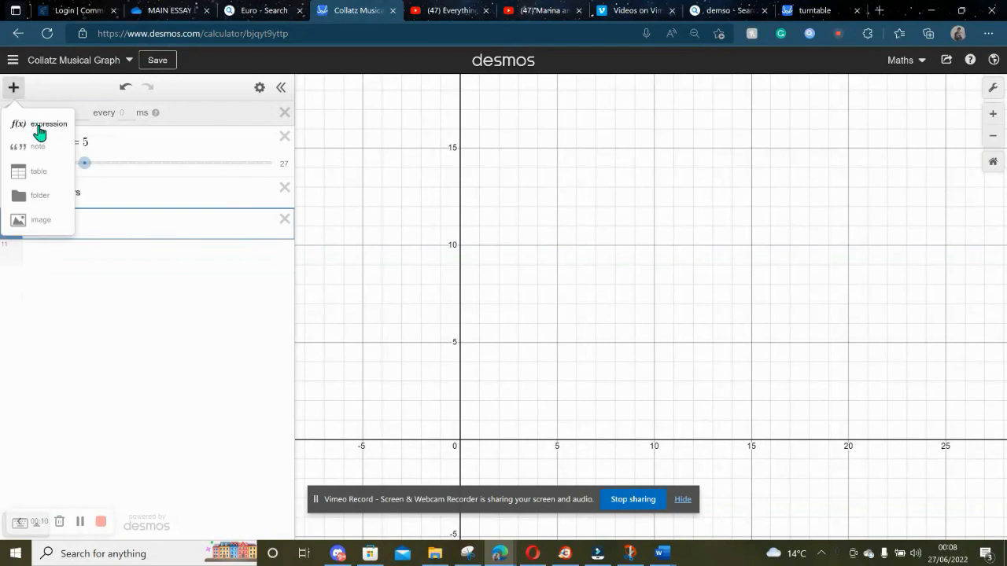
left_click(39, 126)
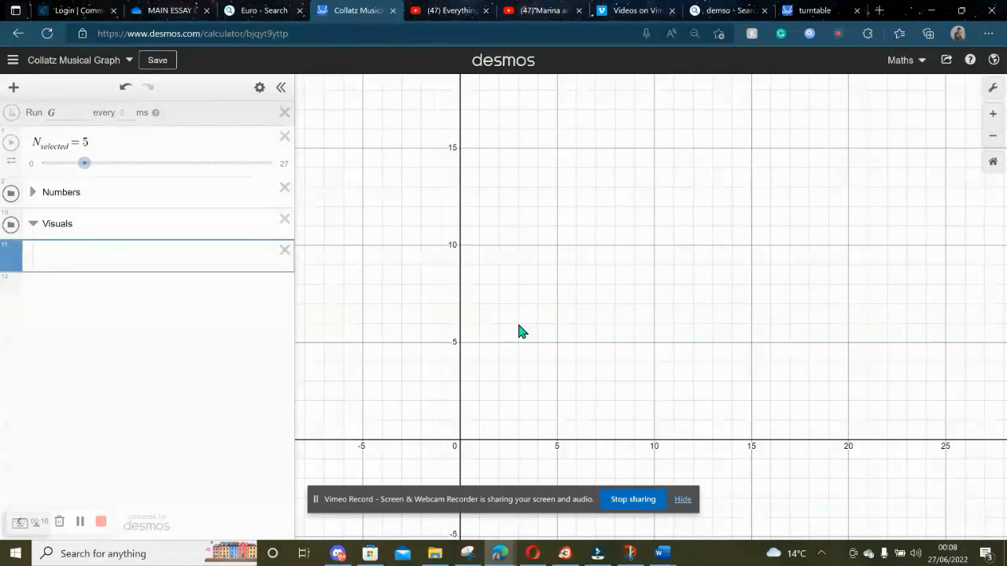
Step: Hide the grid, the axis numbers and both axes of the graph, and enable reverse contrast
left_click_drag(517, 330, 544, 140)
scroll(543, 239, "up", 5)
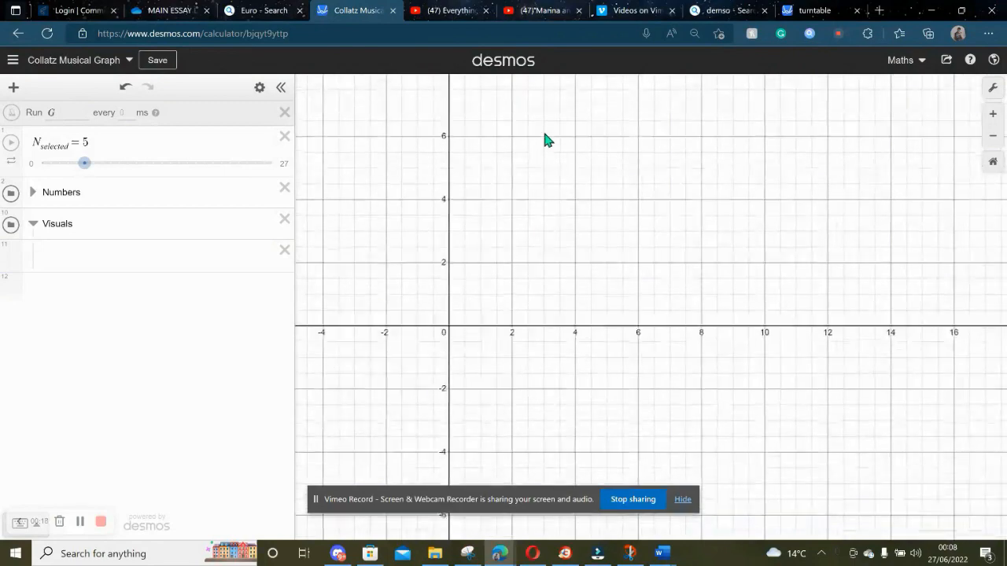
scroll(531, 210, "up", 5)
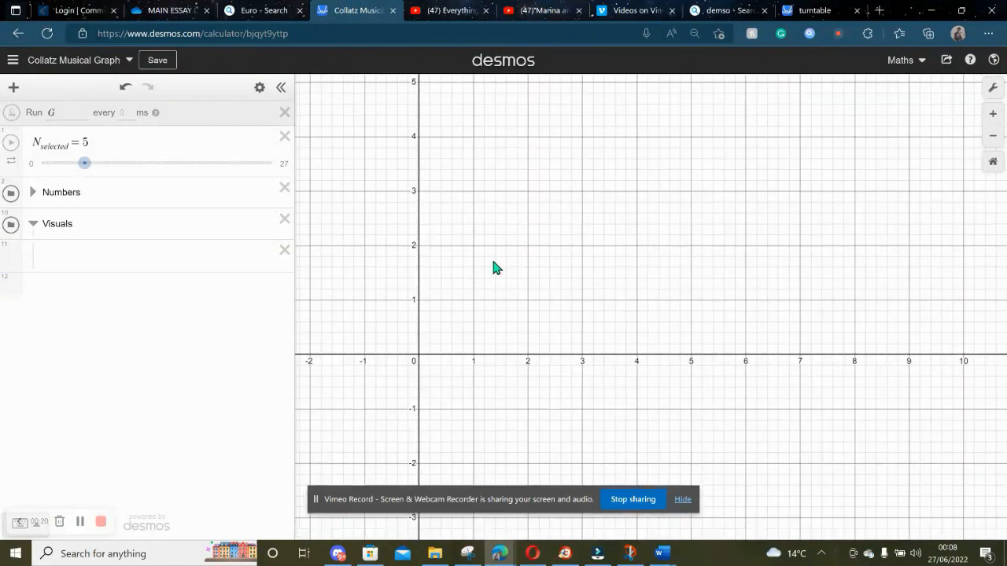
left_click_drag(494, 268, 550, 204)
scroll(550, 205, "up", 5)
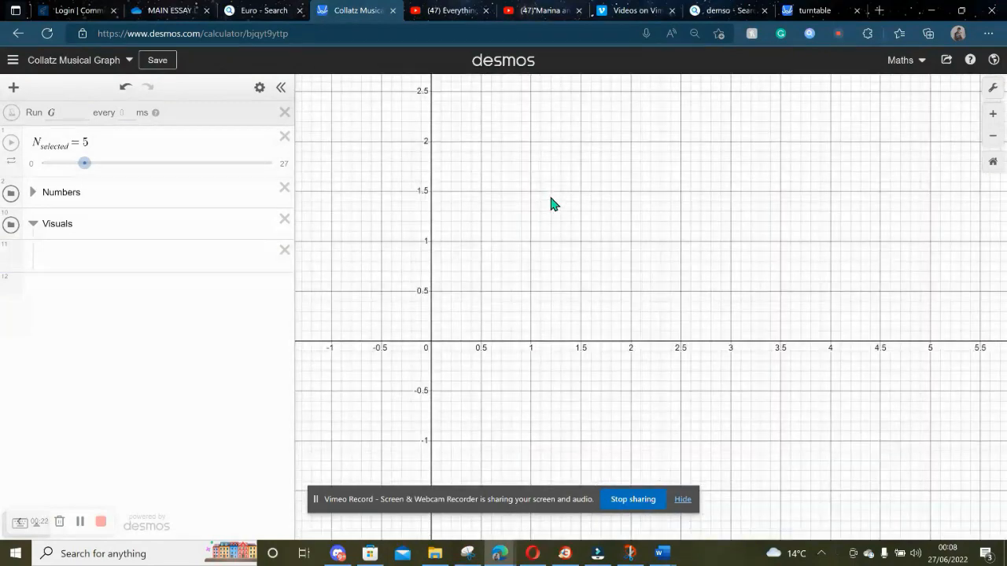
left_click_drag(519, 252, 614, 229)
scroll(615, 230, "up", 4)
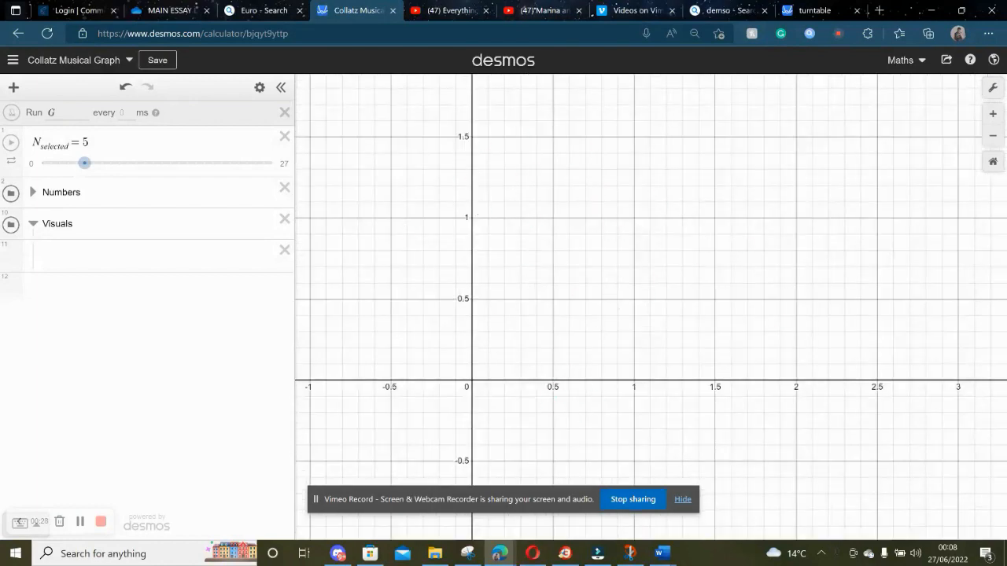
left_click(993, 87)
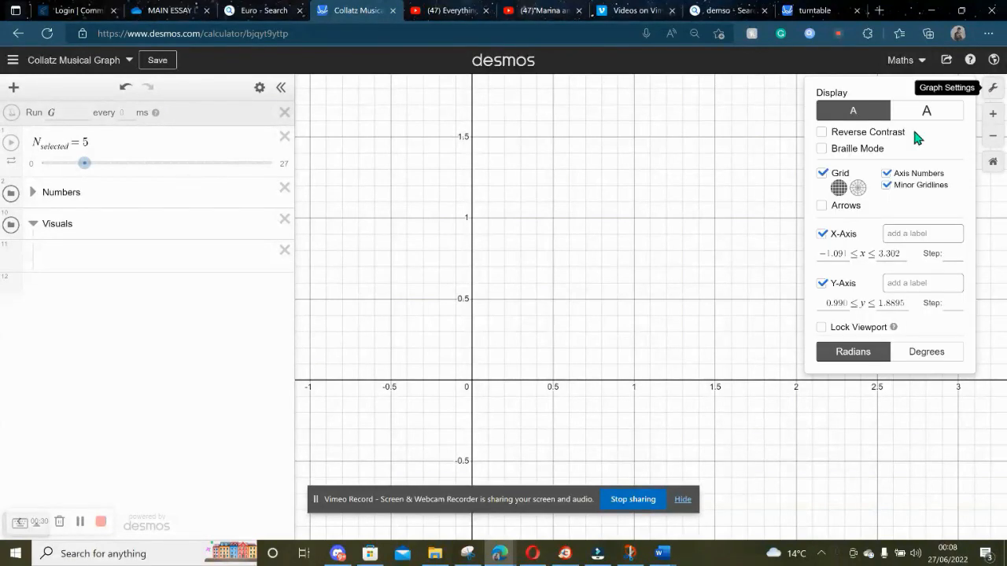
left_click(822, 175)
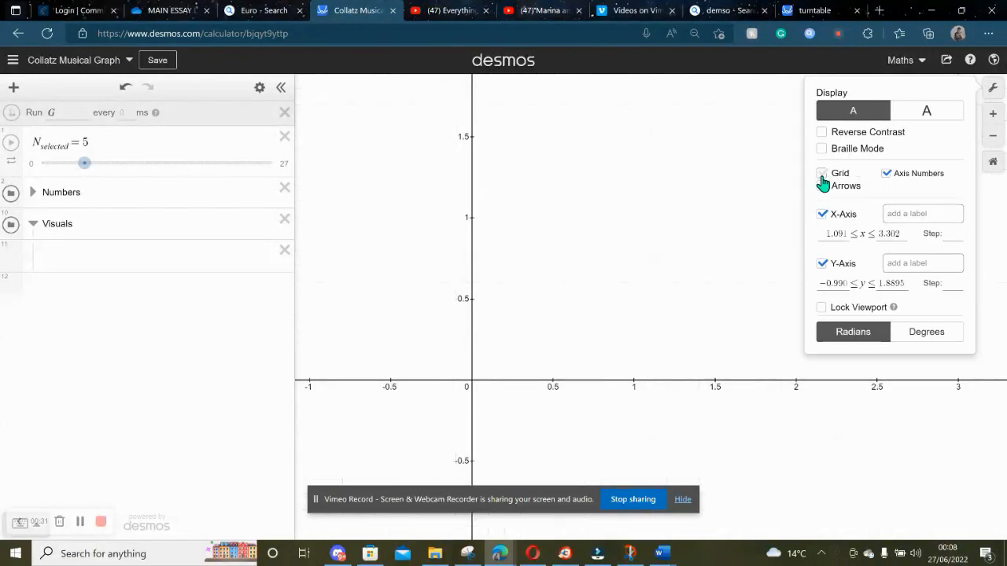
left_click(888, 175)
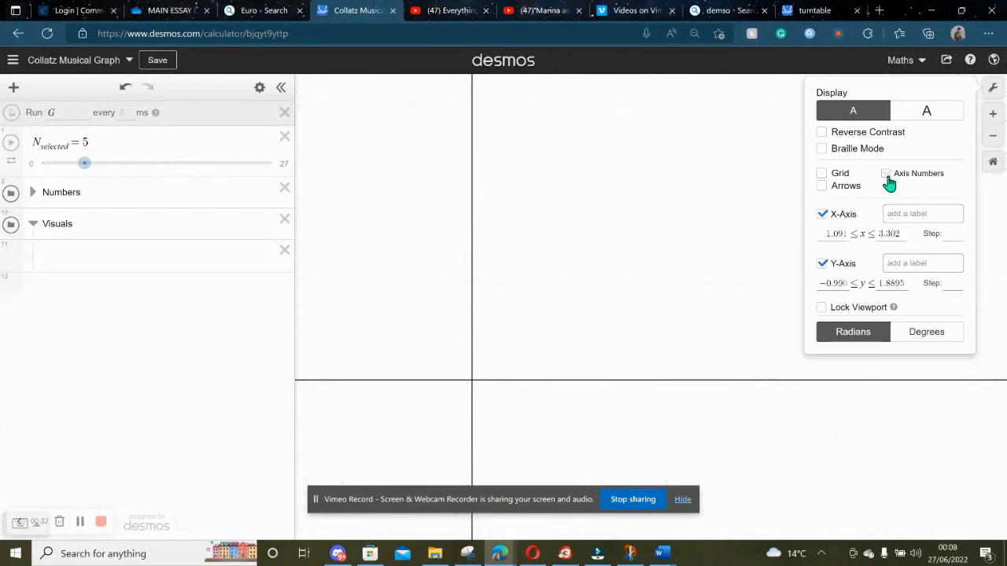
left_click(822, 215)
left_click(823, 263)
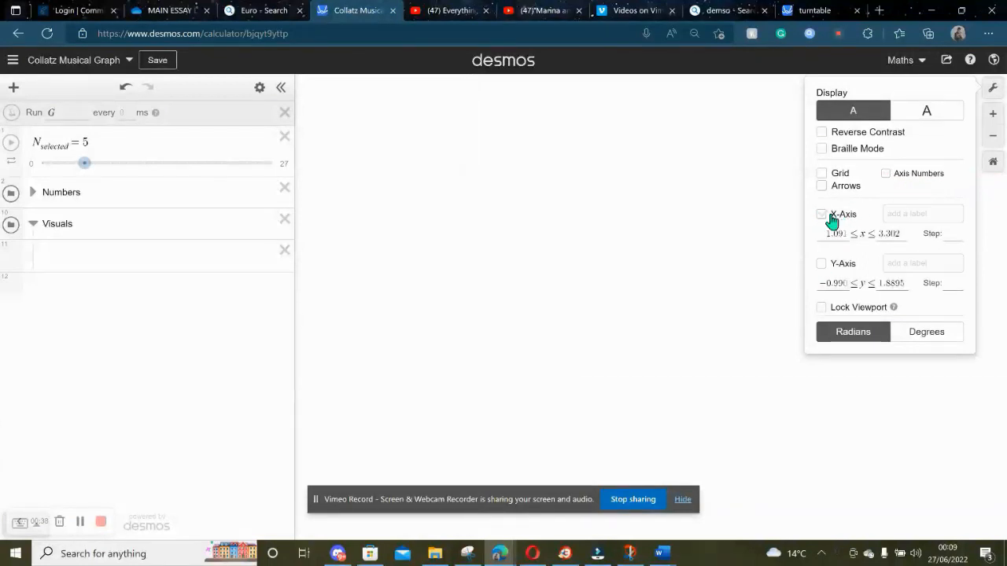
left_click(881, 138)
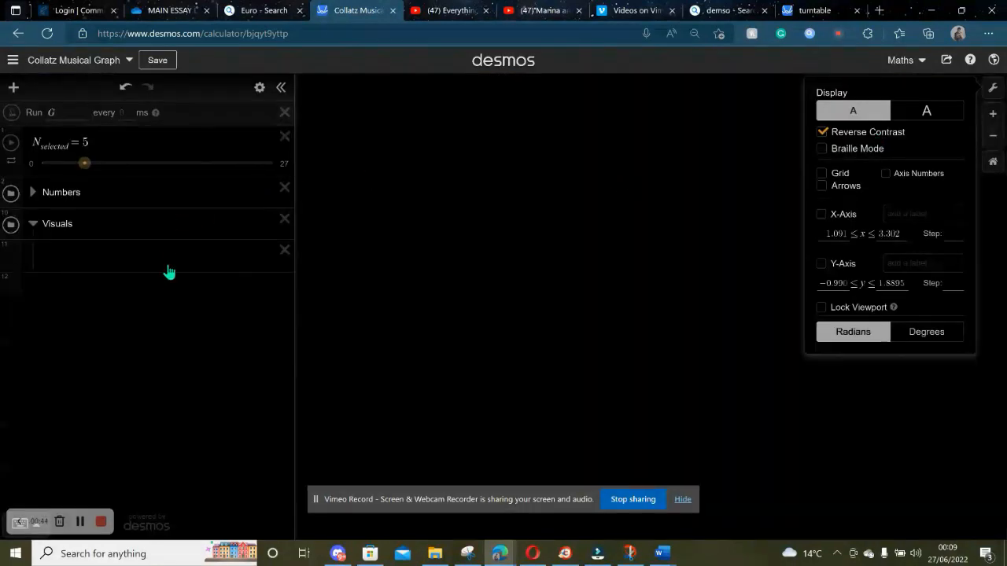
Step: Enter the horizontal line y=0 in the empty expression of the Visuals folder
left_click(117, 272)
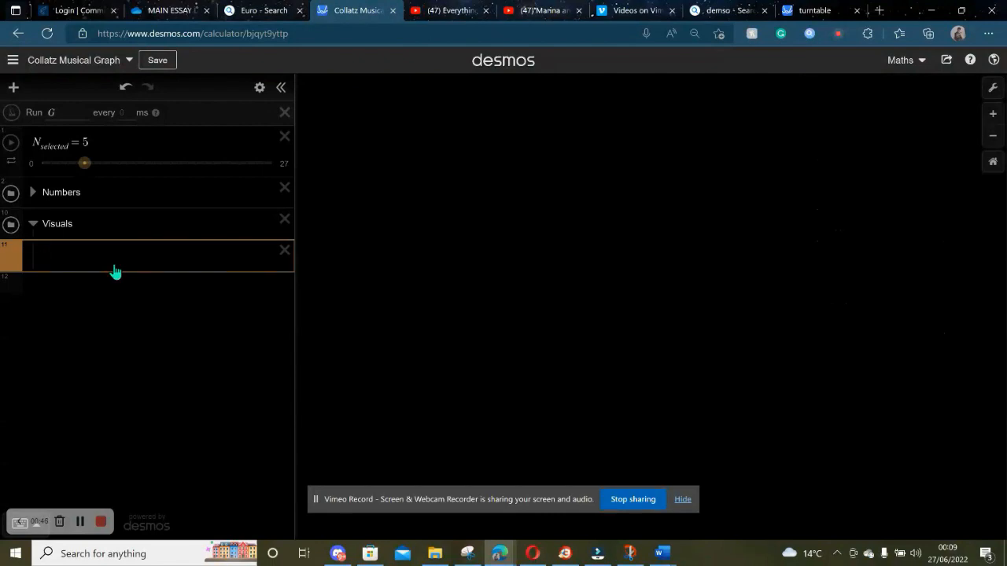
type("x")
key("BackSpace")
type("y")
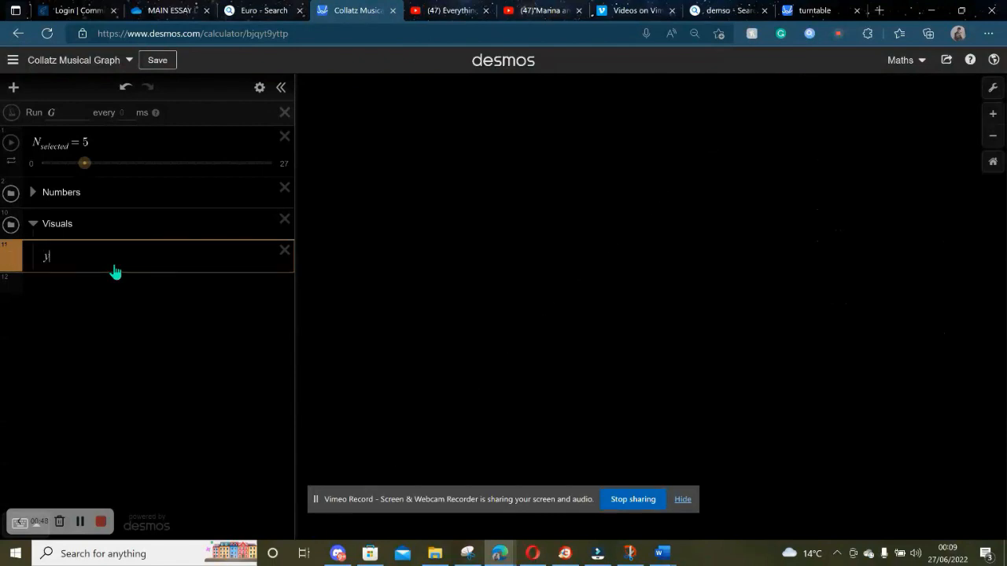
type("=0")
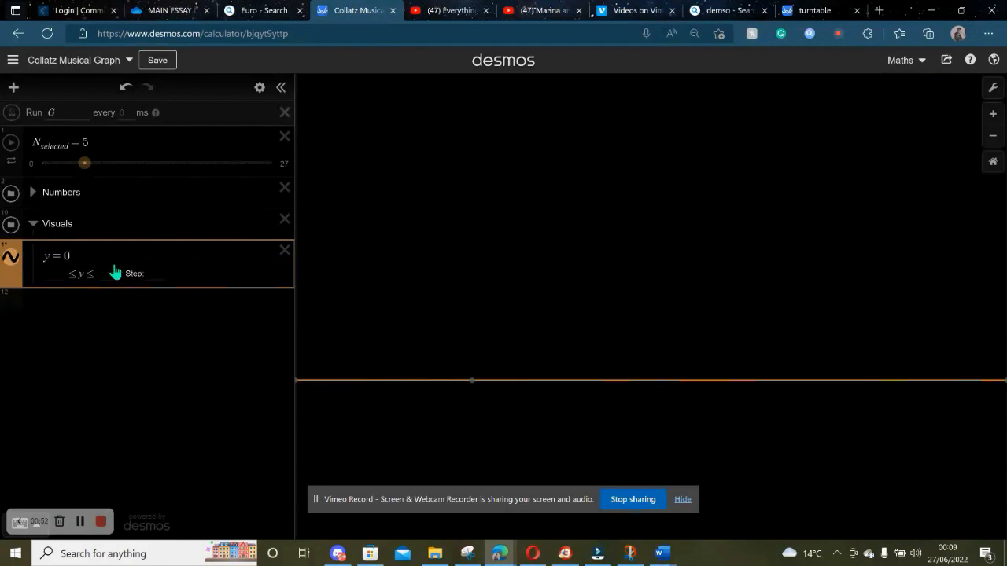
Step: Restrict the line y=0 with the domain condition {0<x<1}
type("{")
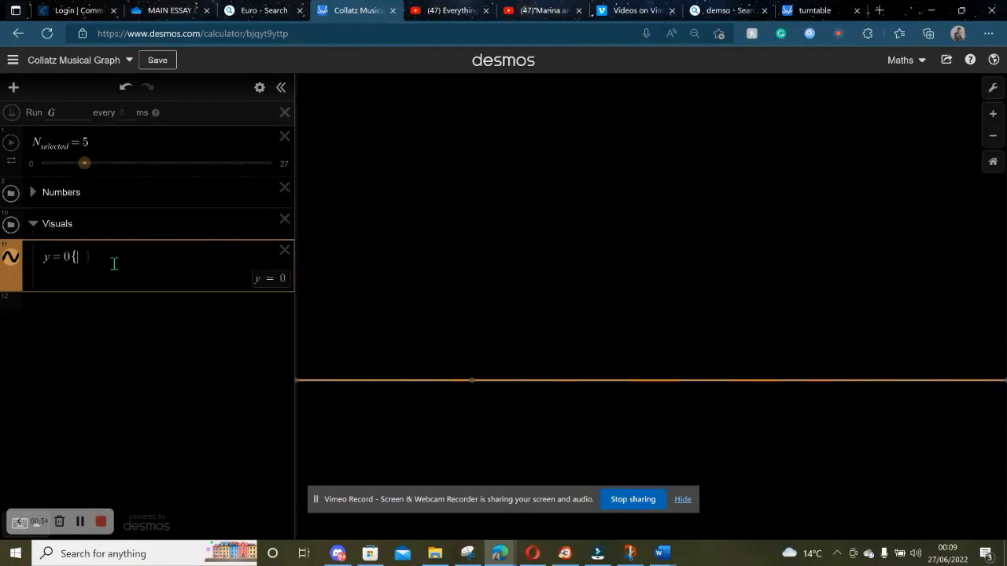
type("{")
key("BackSpace")
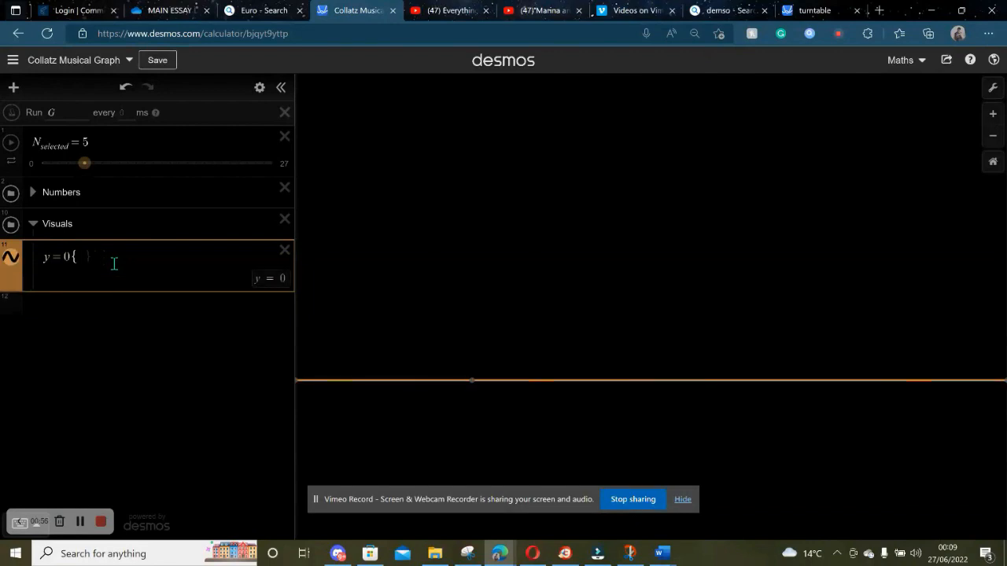
type("}")
key("Left")
type("0")
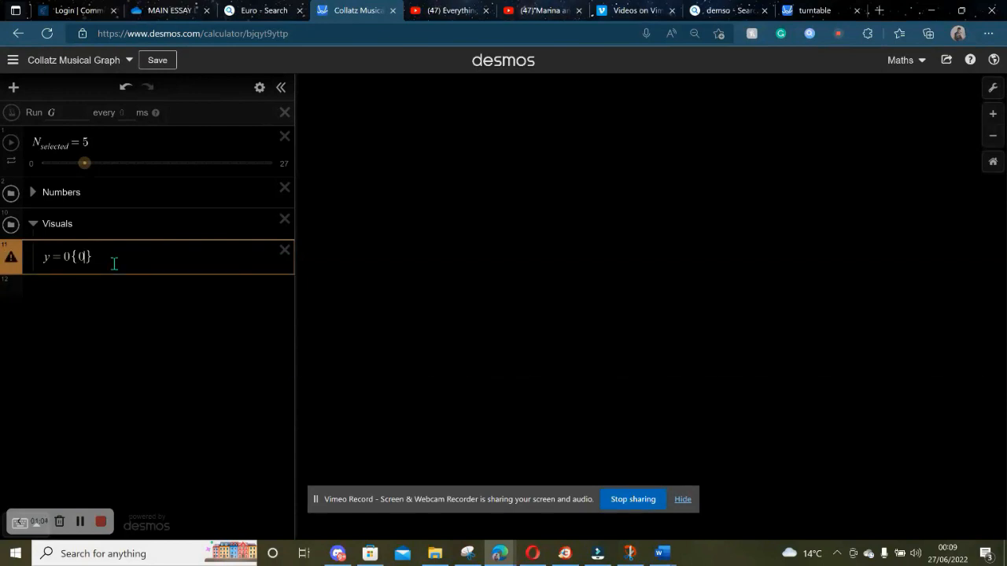
type("x")
type("x")
key("BackSpace")
key("BackSpace")
type("x")
key("BackSpace")
type("<x<1")
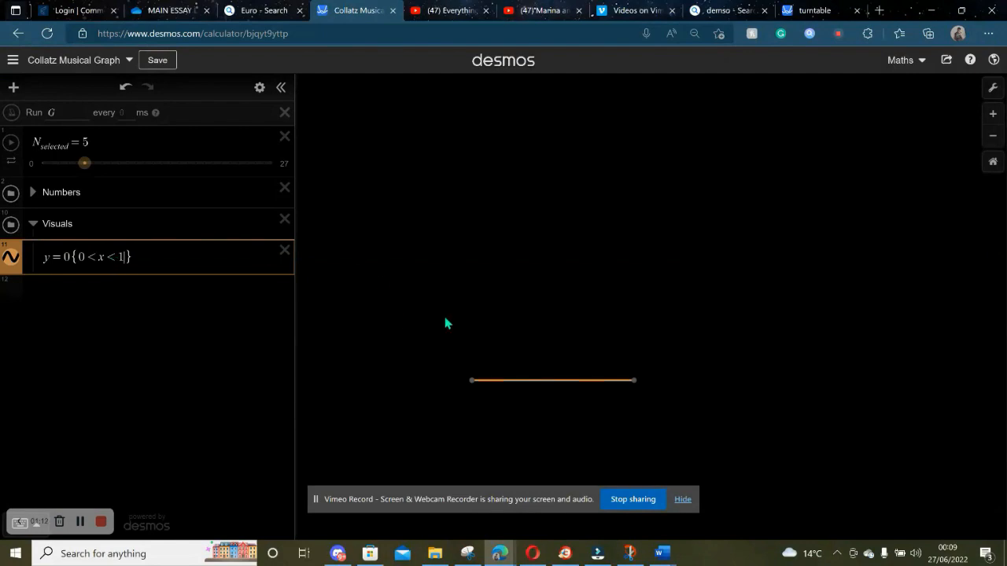
Step: Examine the extent and endpoints of the restricted horizontal segment close up on the graph
scroll(494, 341, "up", 3)
left_click_drag(494, 341, 474, 246)
scroll(474, 246, "up", 2)
scroll(476, 258, "down", 3)
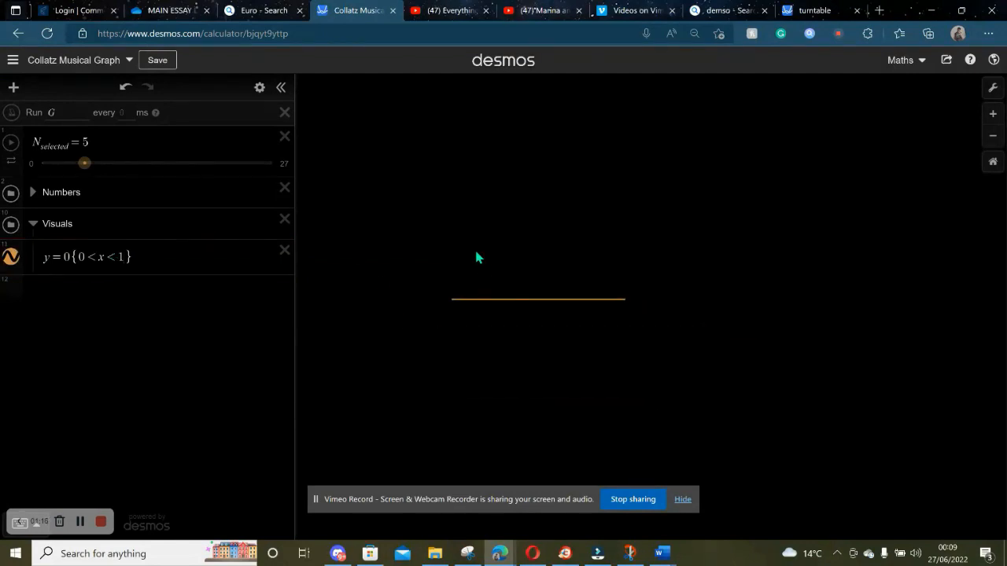
scroll(476, 257, "up", 2)
scroll(507, 267, "up", 1)
left_click_drag(506, 265, 453, 279)
left_click(462, 357)
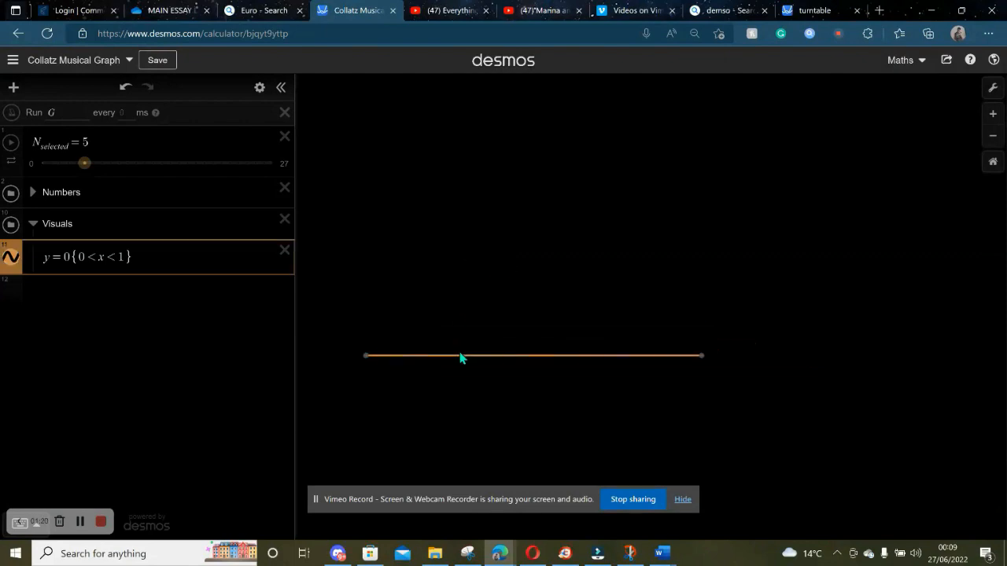
Step: Add the vertical line x=0 restricted to {0<y<1} in a new expression below the horizontal one
left_click(85, 291)
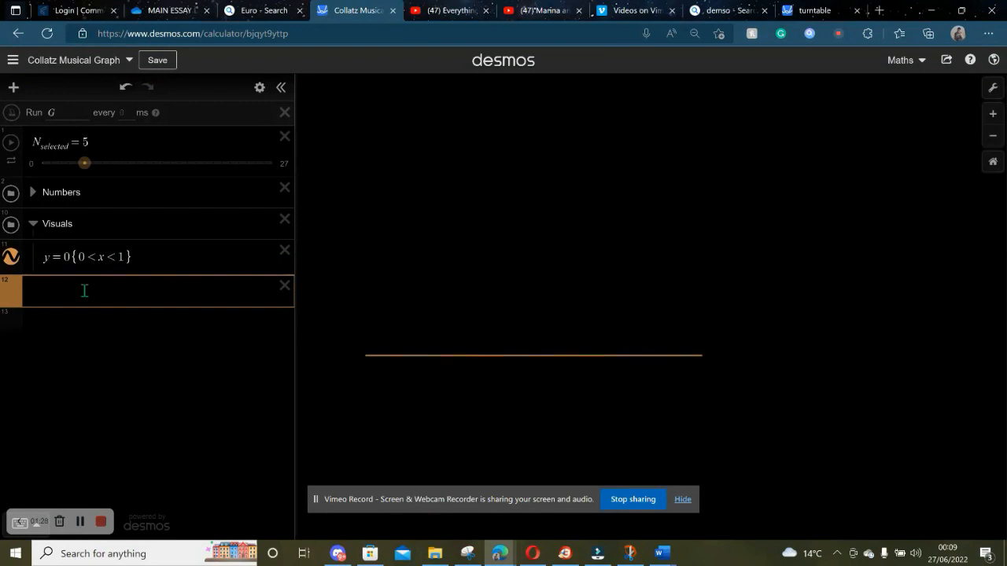
type("x=0")
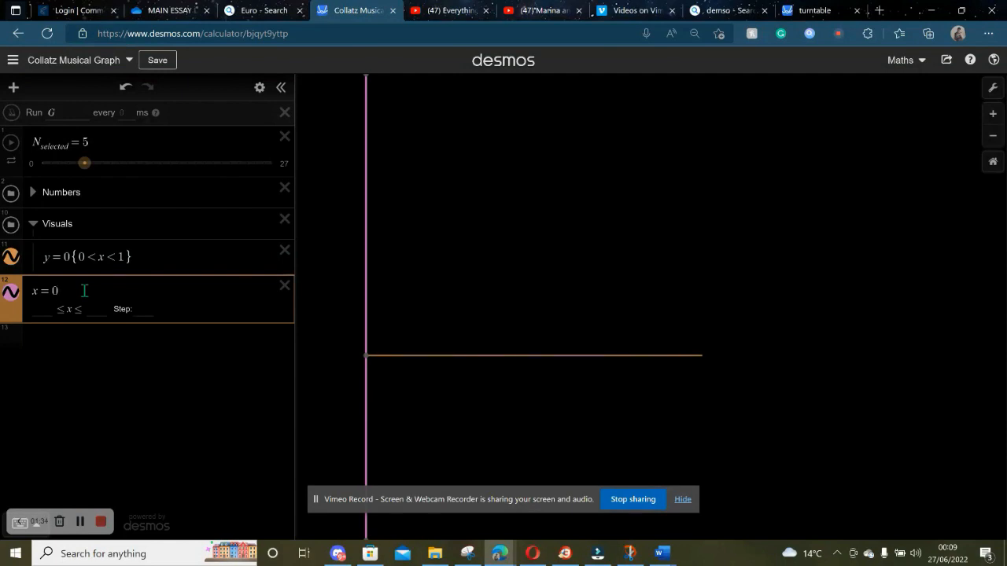
type("{")
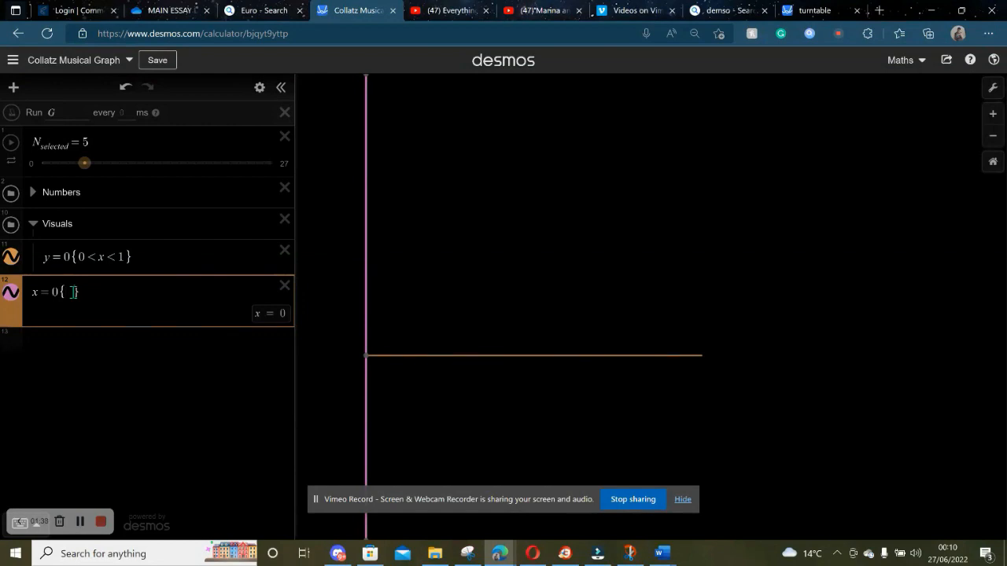
type("0<")
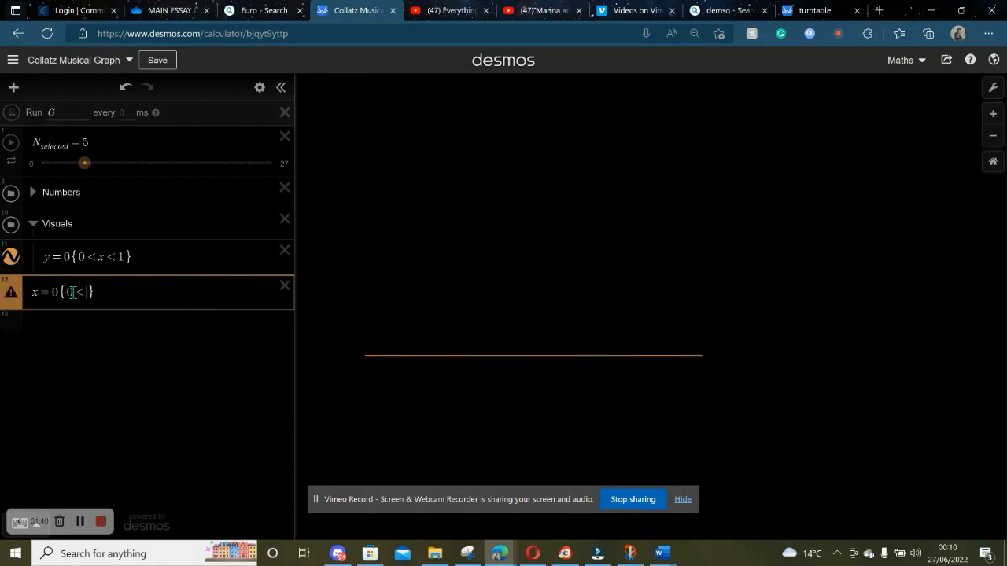
type("y<1")
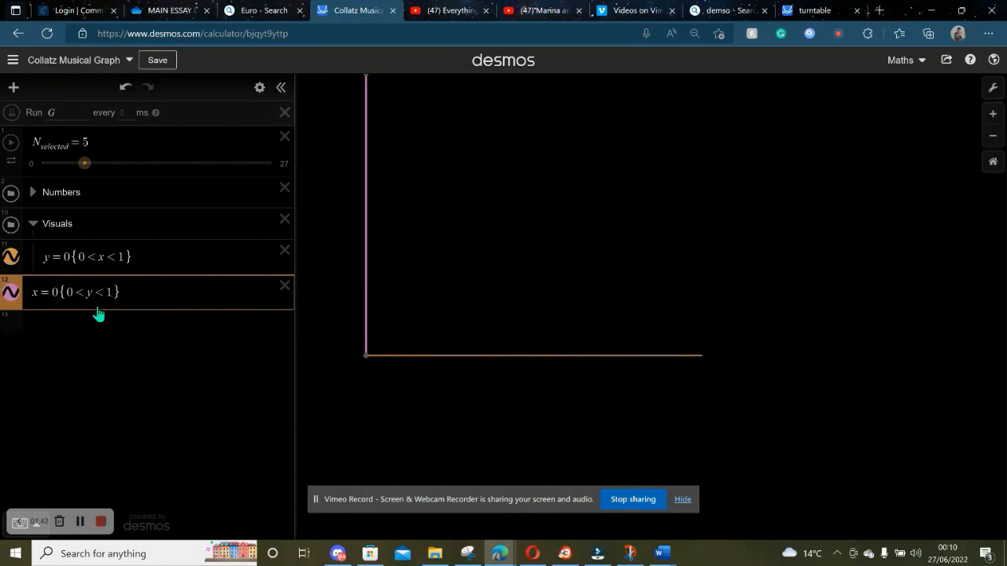
Step: Change the colour of the horizontal line y=0 to white
left_click_drag(410, 294, 387, 375)
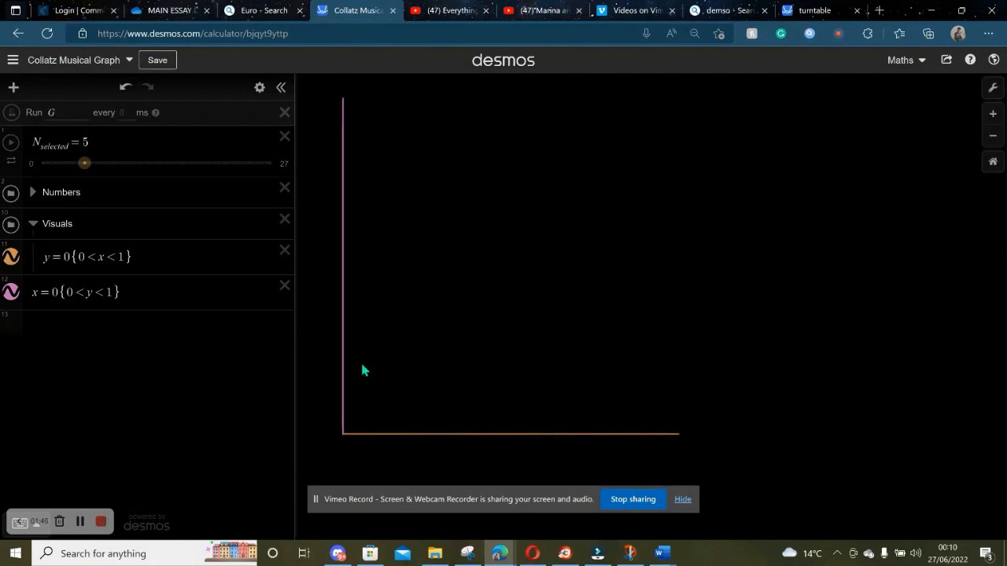
left_click(391, 435)
left_click(11, 259)
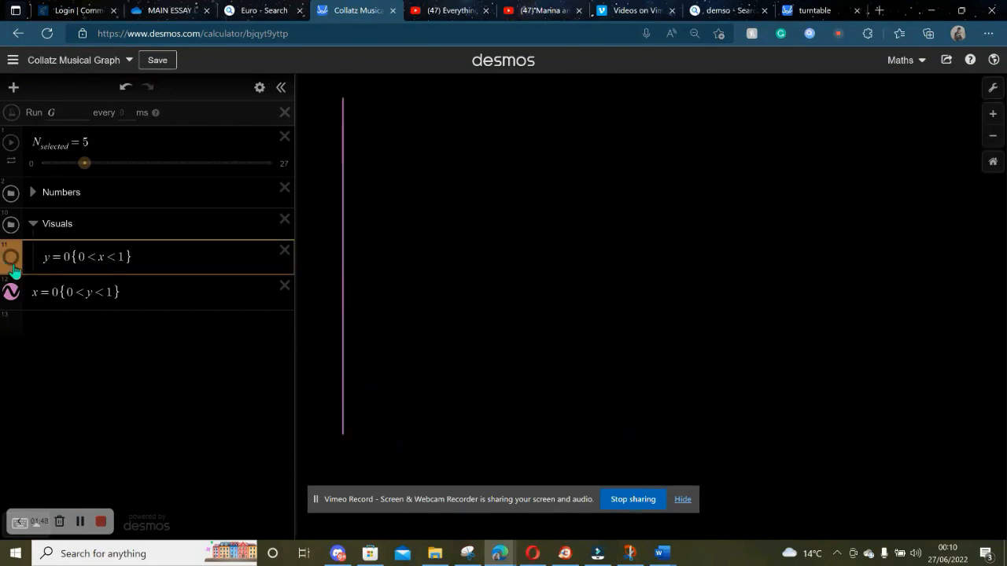
left_click(11, 260)
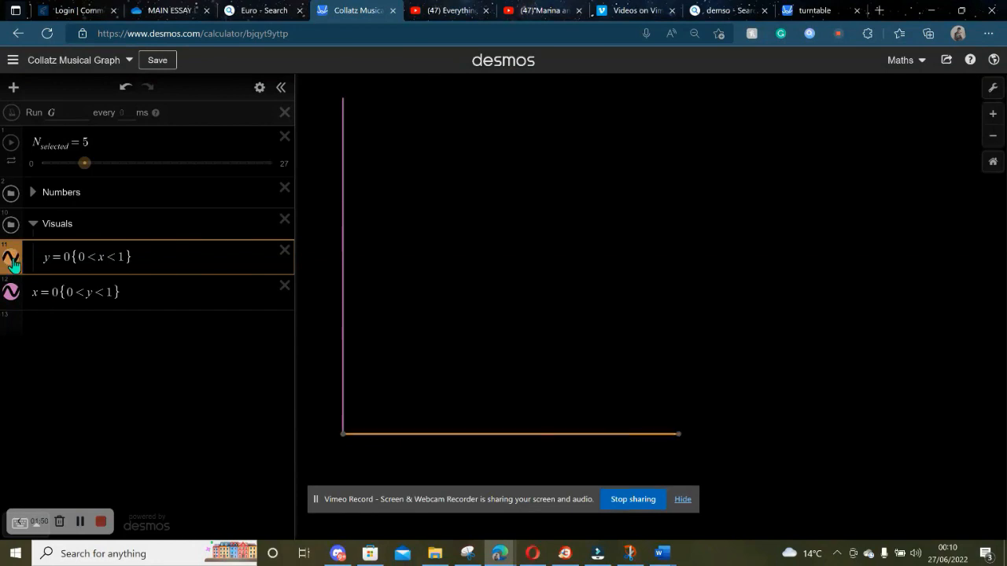
left_click(11, 264)
left_click(141, 318)
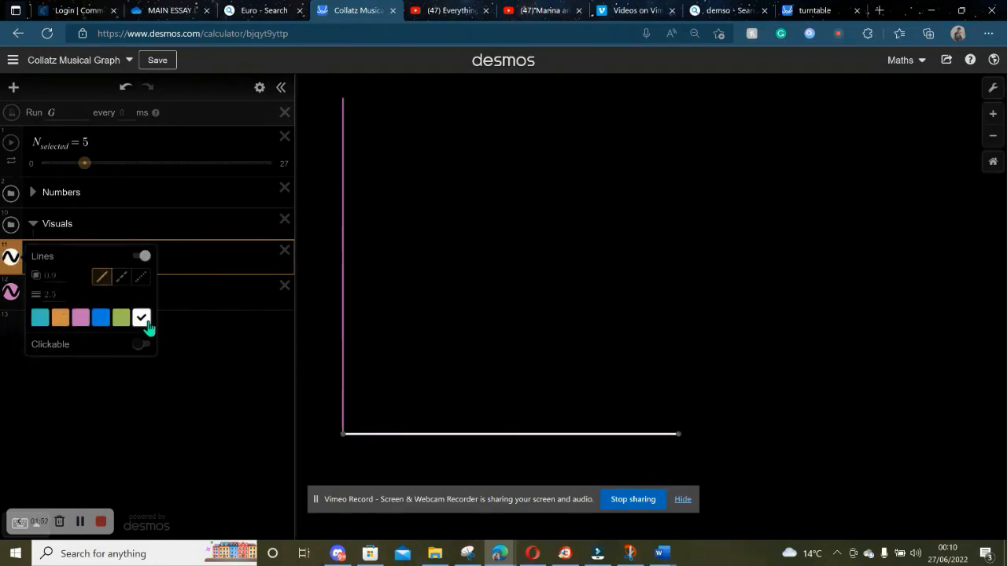
Step: Change the colour of the vertical line x=0 to orange
left_click(10, 295)
left_click(11, 298)
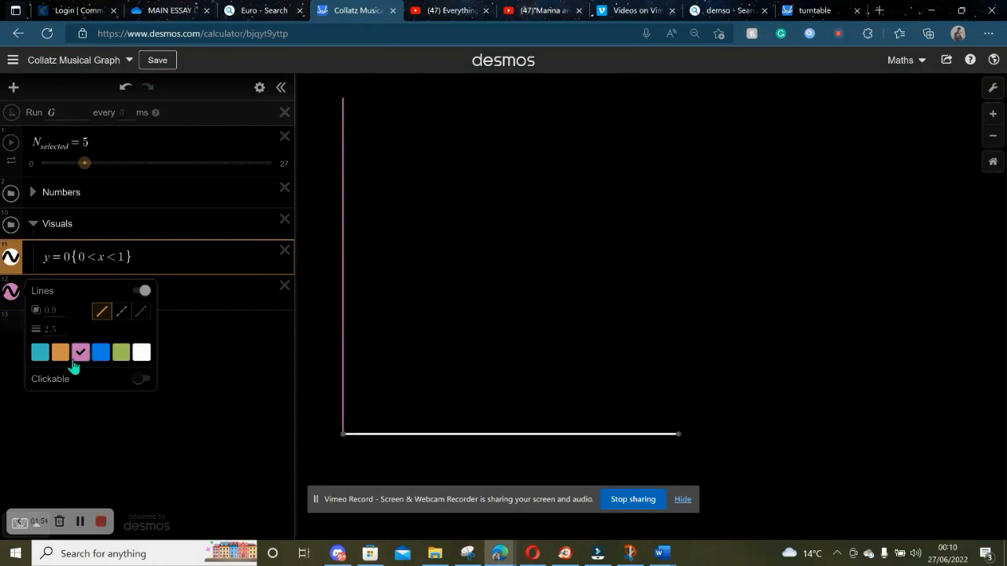
left_click(58, 351)
left_click(419, 322)
left_click_drag(421, 322, 510, 318)
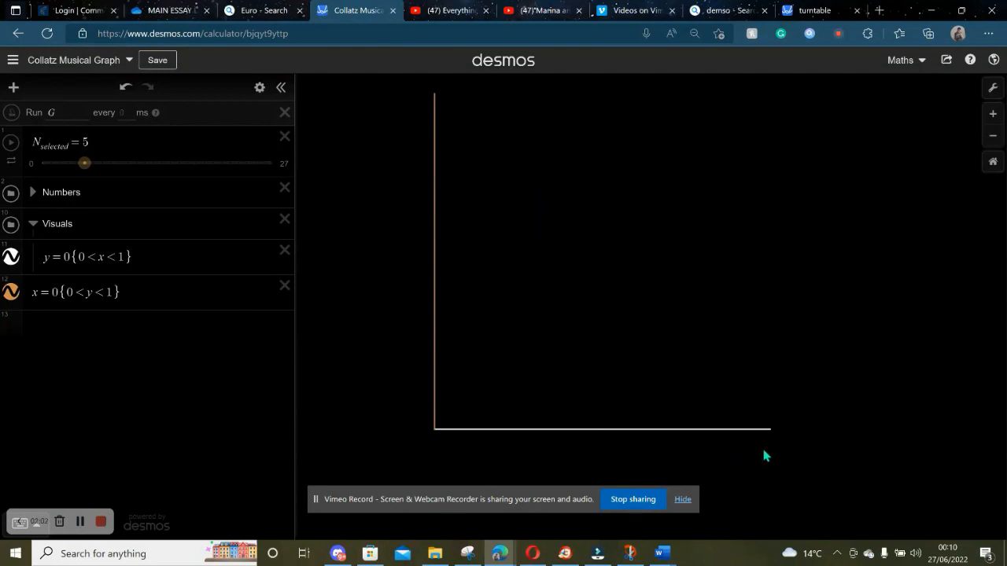
Step: Define the list L=[0...S.length-1] in a new expression below the vertical line
left_click(46, 330)
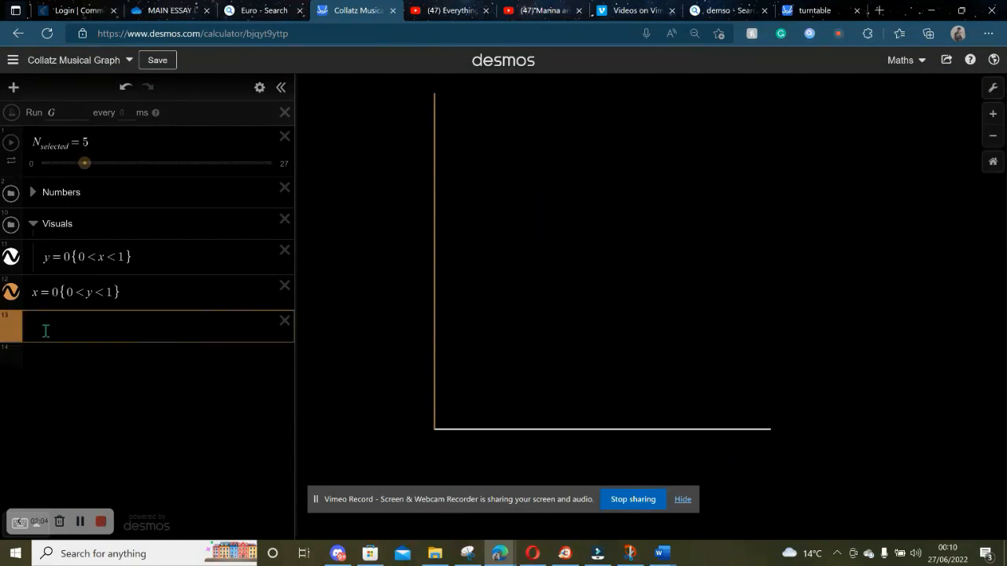
type("L")
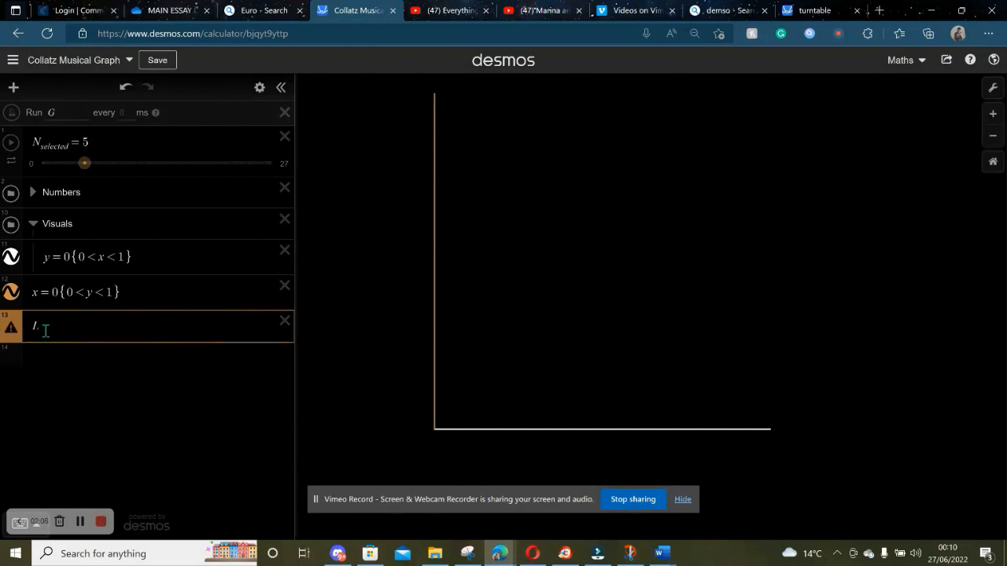
type("=")
type("=[")
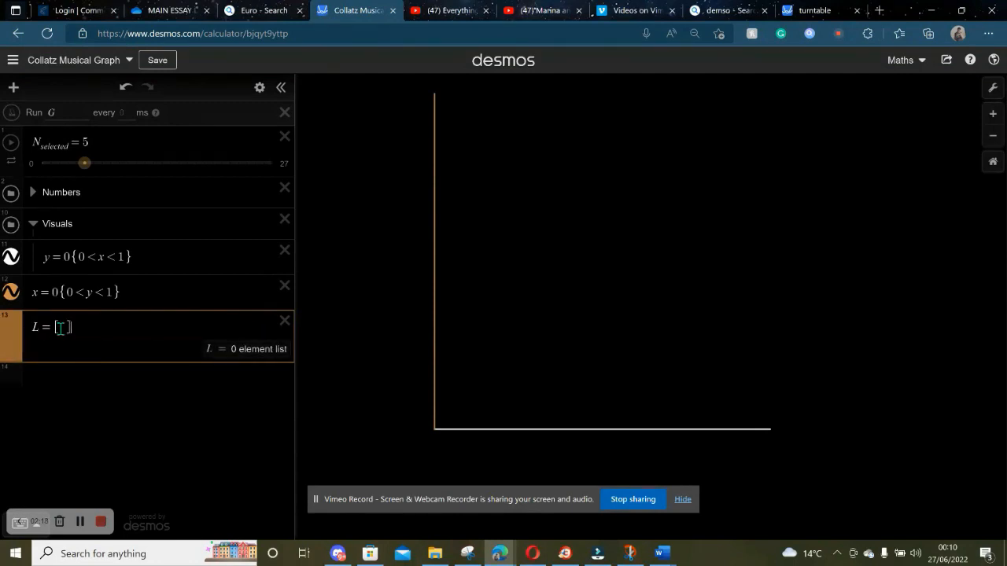
type("1")
type("...8")
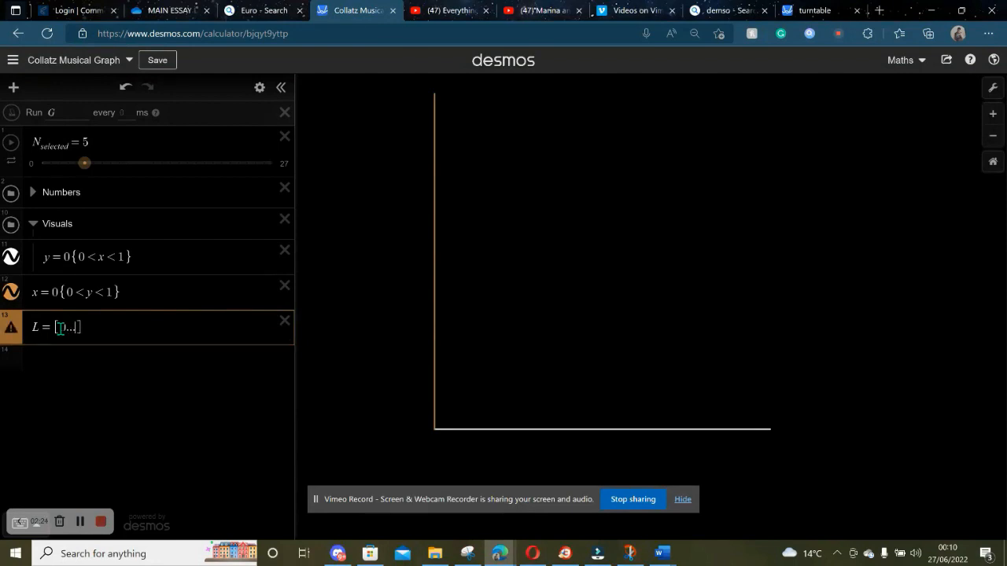
type(",")
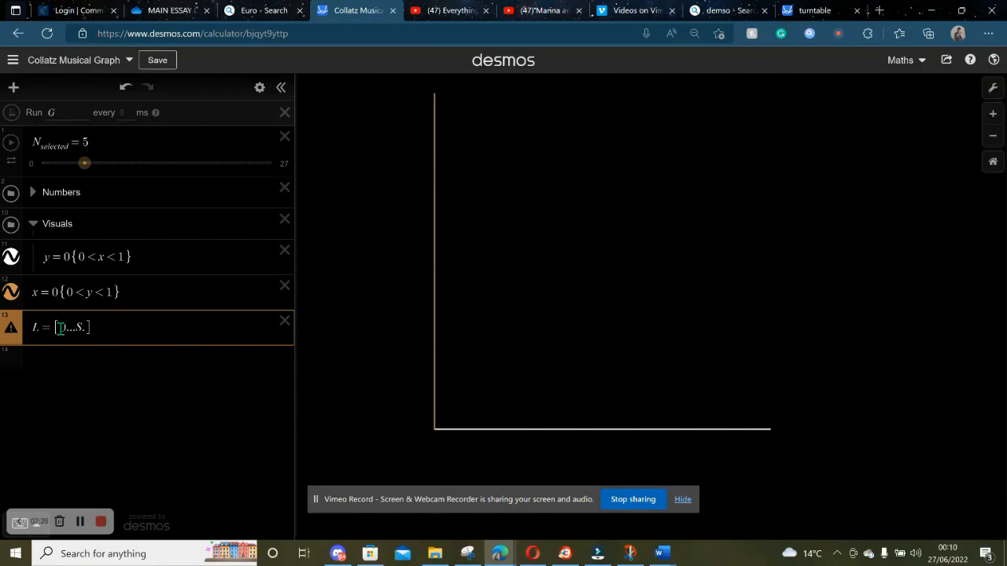
type("Length")
type("-1")
left_click(90, 329)
key("BackSpace")
type("l")
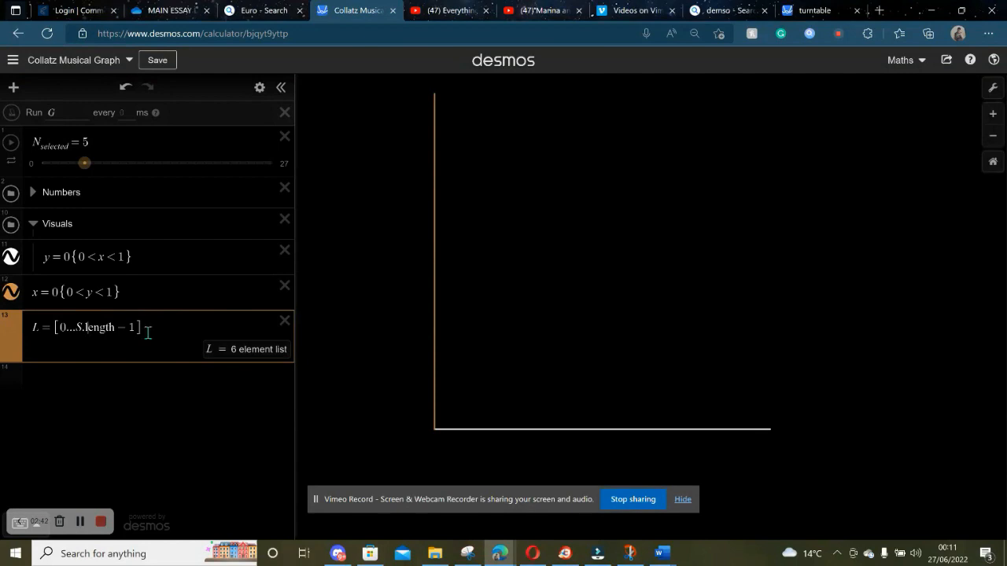
Step: Expand the Numbers folder and review the entries of list S, especially its last element
left_click(34, 203)
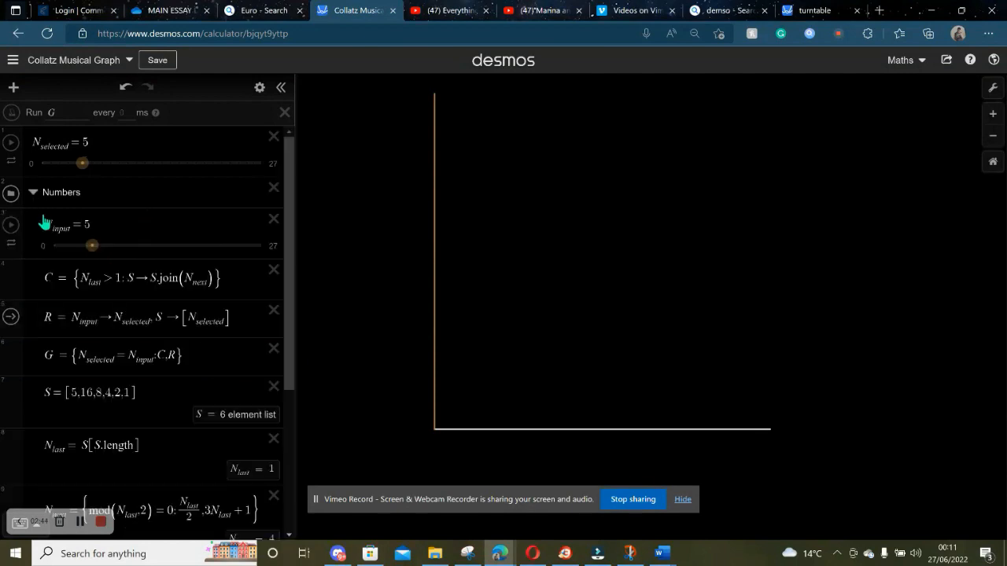
scroll(116, 344, "down", 3)
scroll(168, 304, "up", 2)
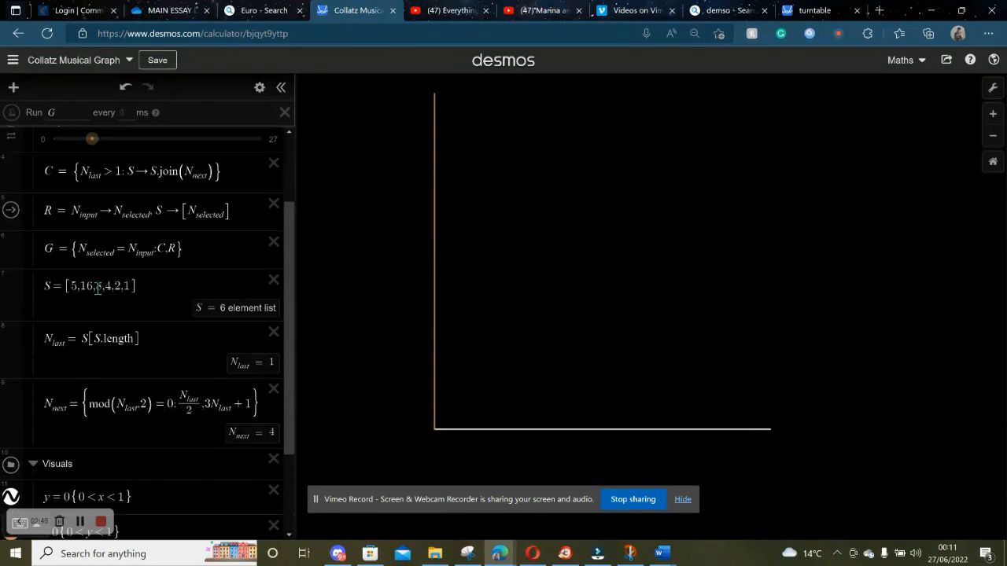
left_click(129, 289)
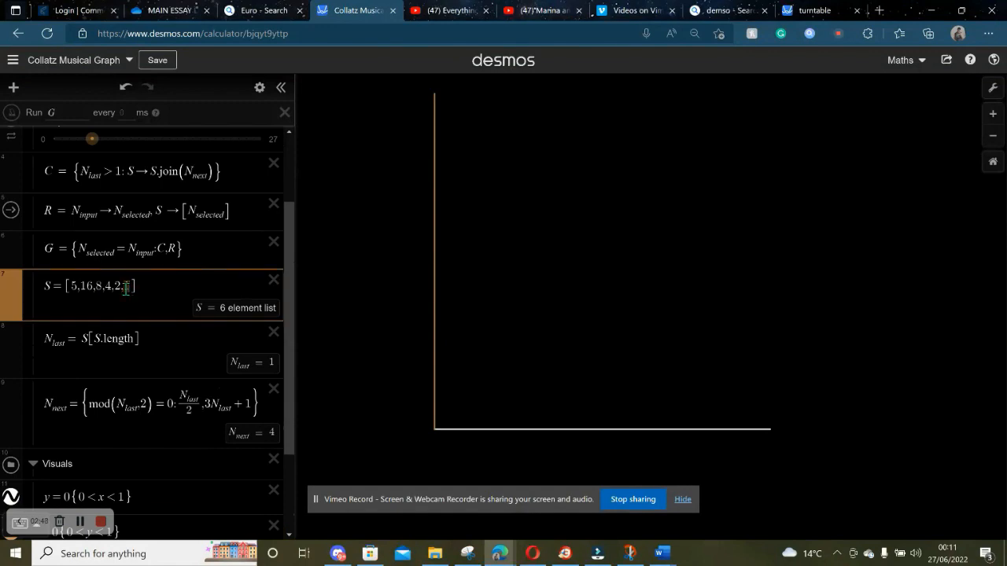
scroll(164, 378, "down", 2)
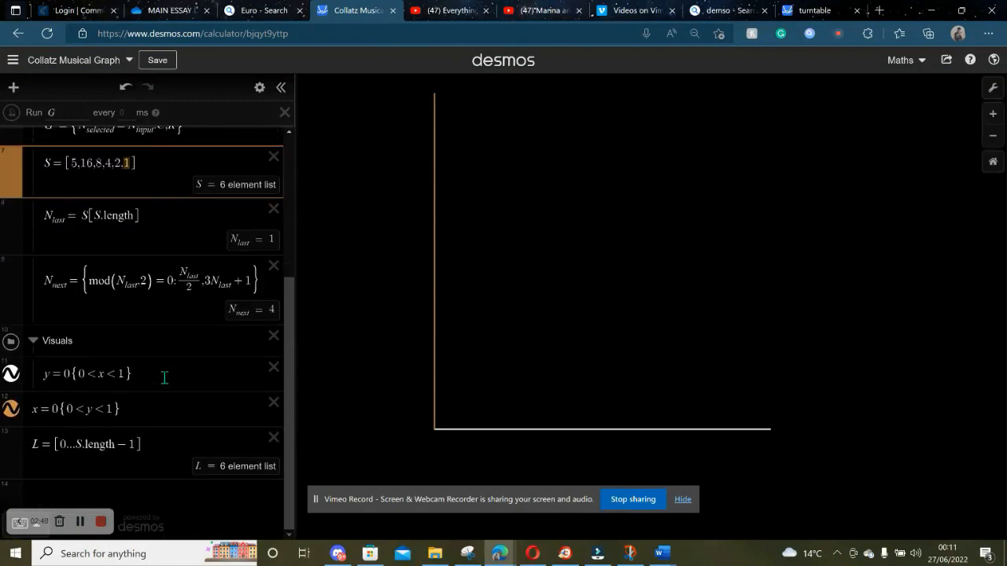
Step: Add a new expression below list L and enter the variable name X_max, with a capital X
left_click(164, 442)
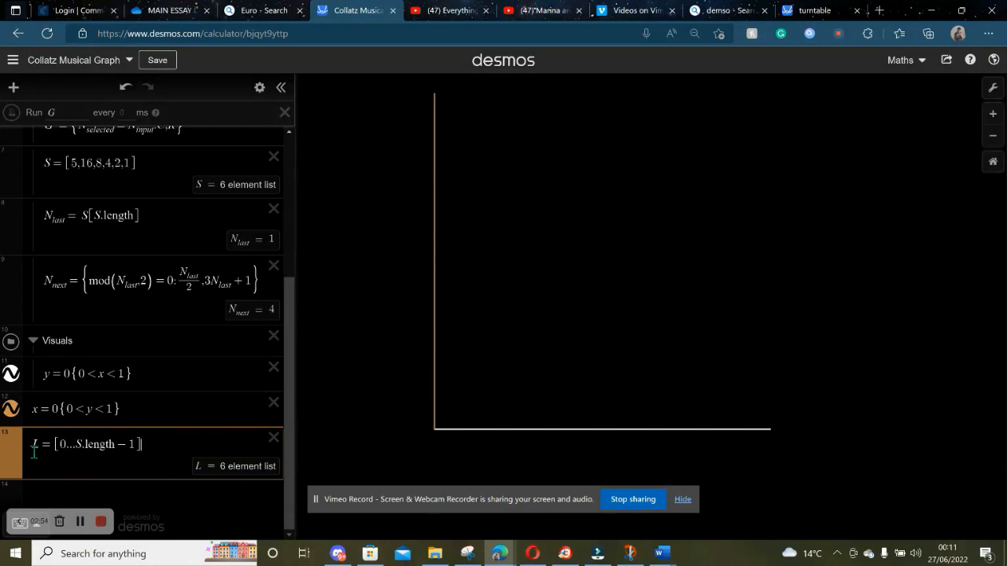
key("Return")
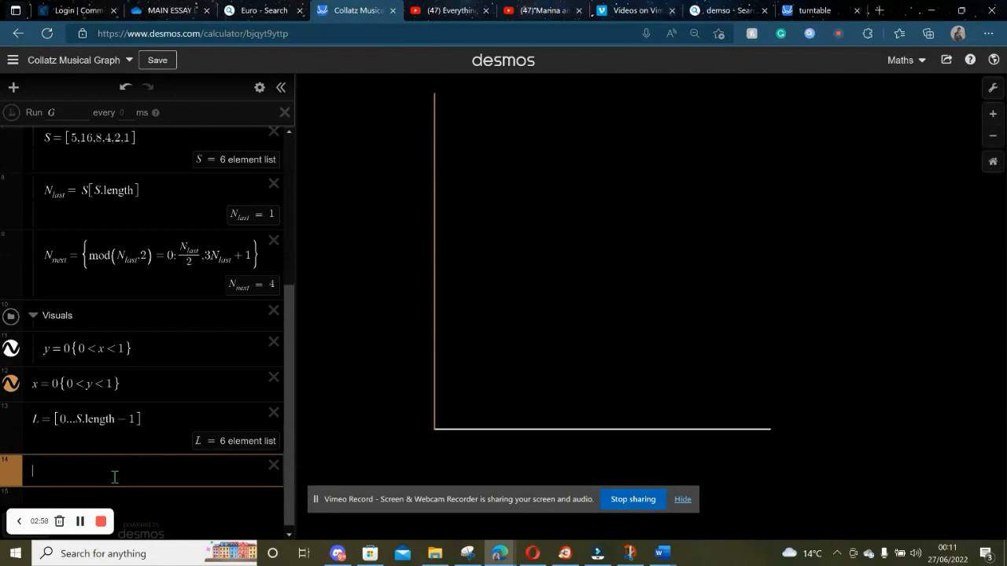
type("x")
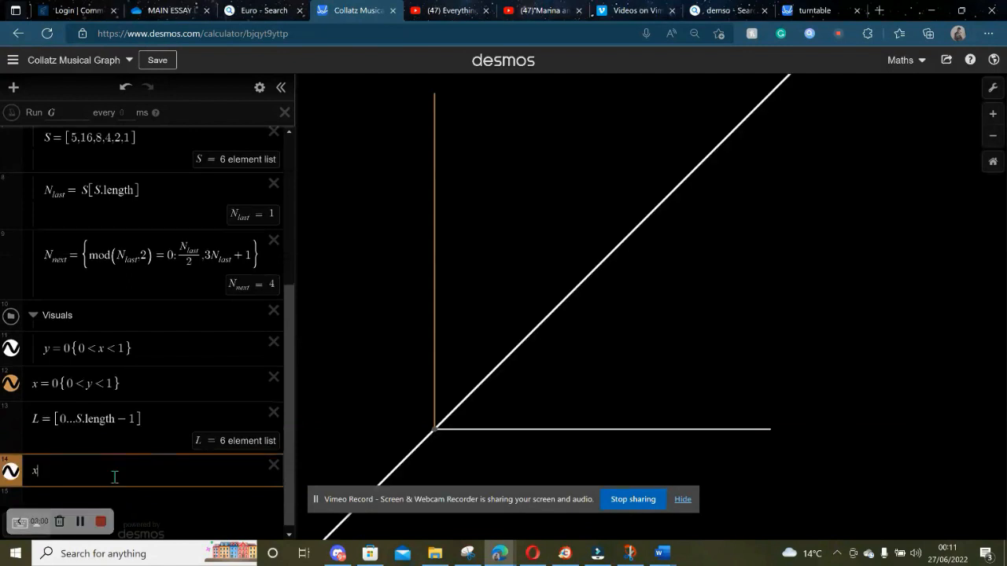
type("=")
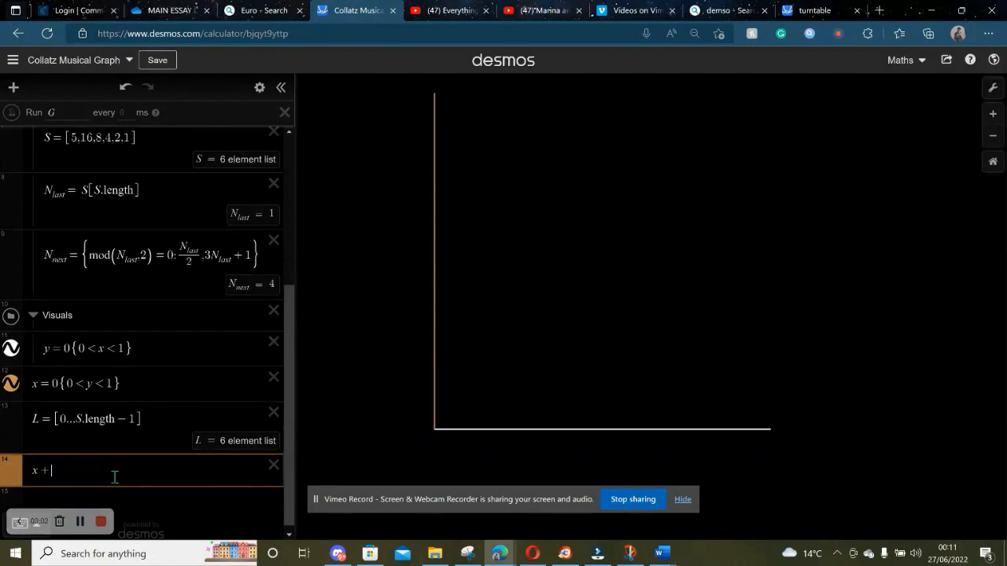
key("BackSpace")
type("_")
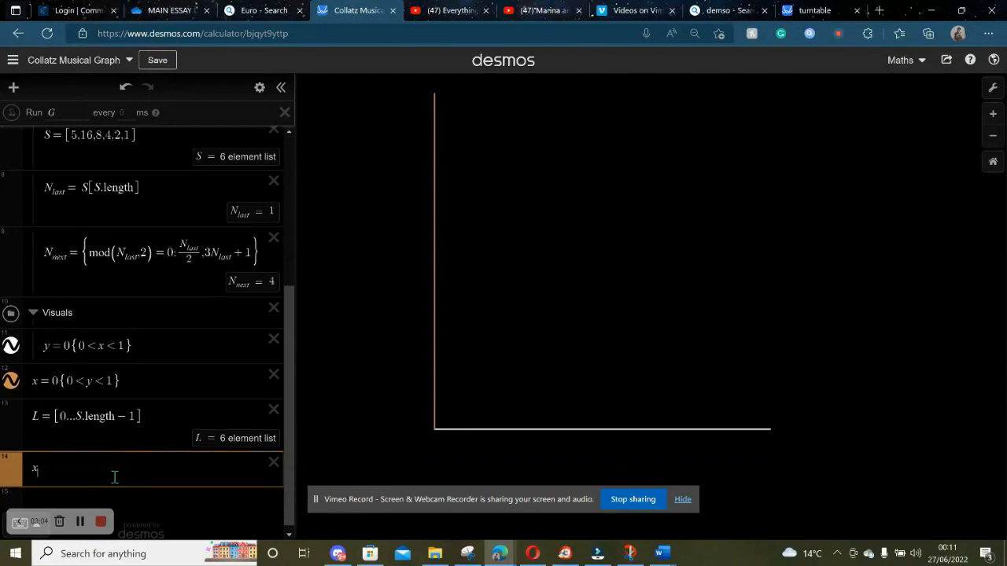
type("MAX")
key("BackSpace")
key("BackSpace")
key("BackSpace")
key("BackSpace")
key("BackSpace")
type("X")
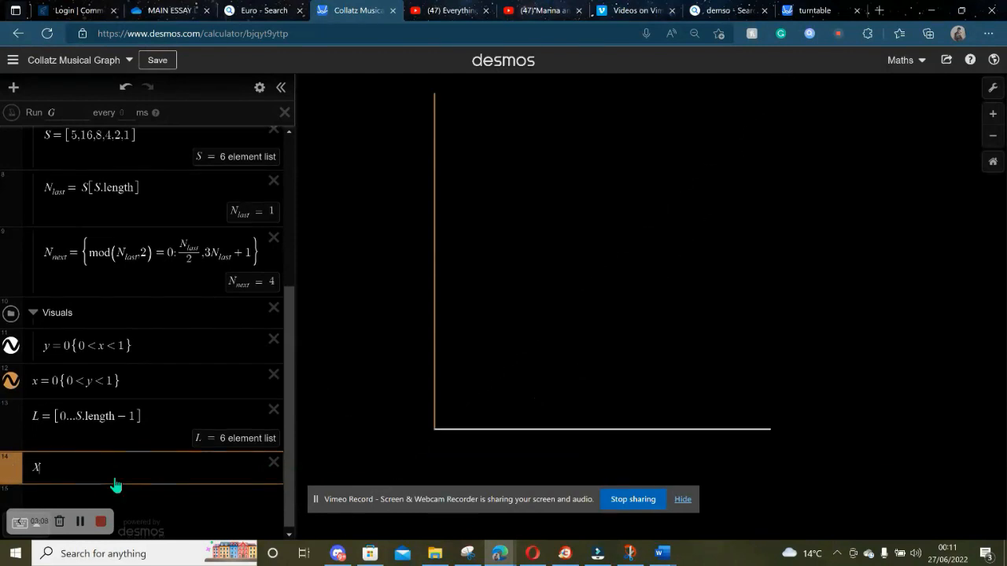
type("_max")
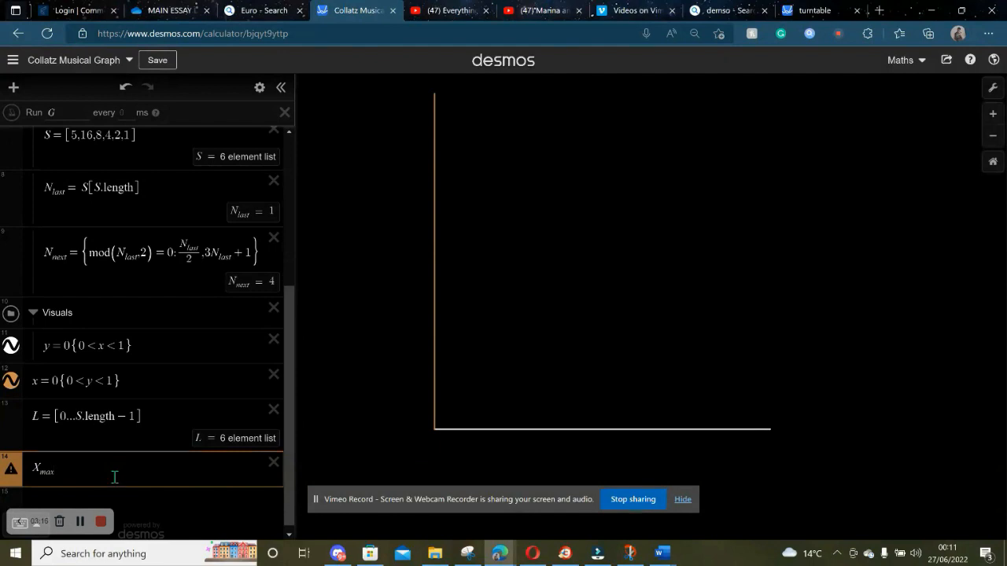
Step: Define X_max as max(40,S.length)
type("=max")
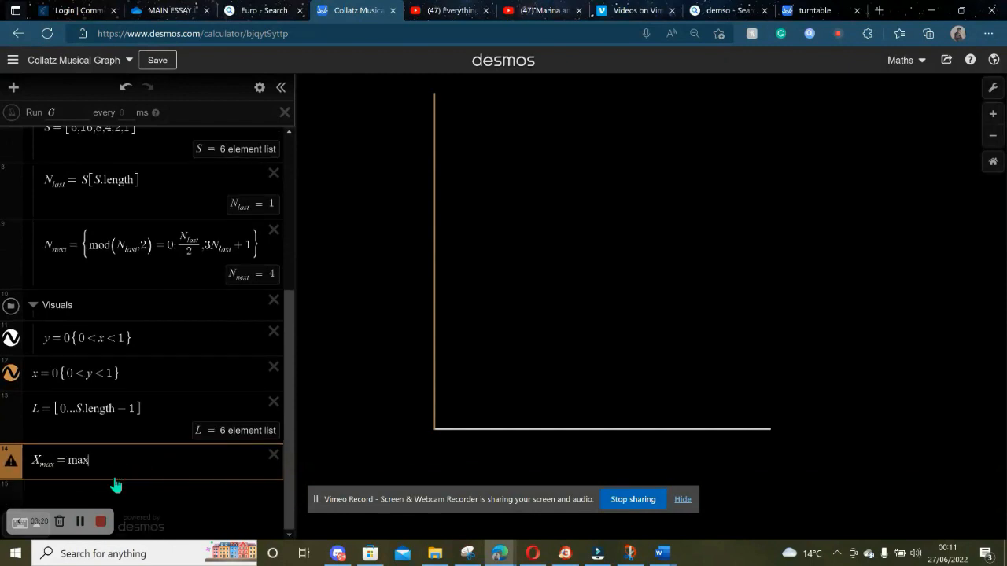
type("(")
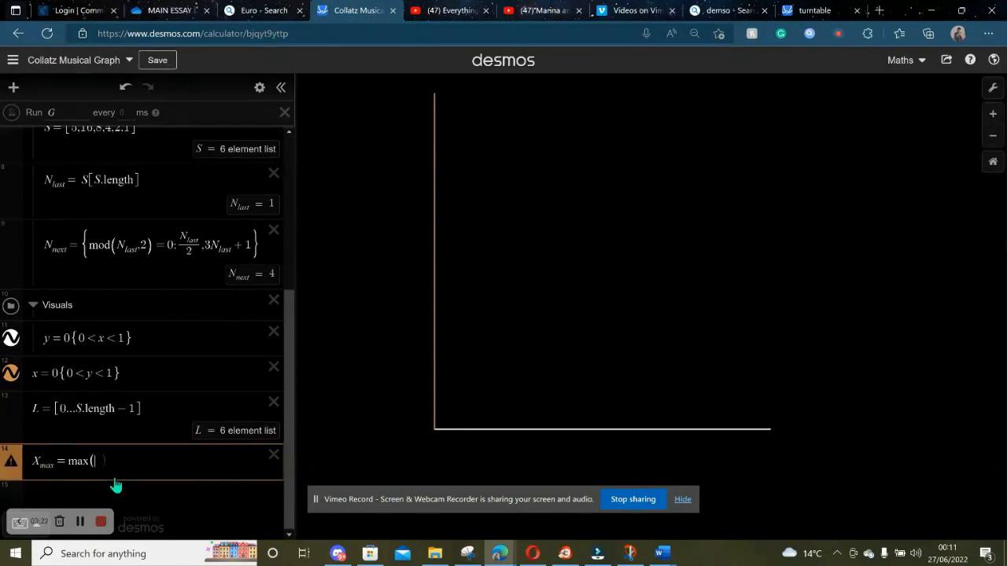
type("40")
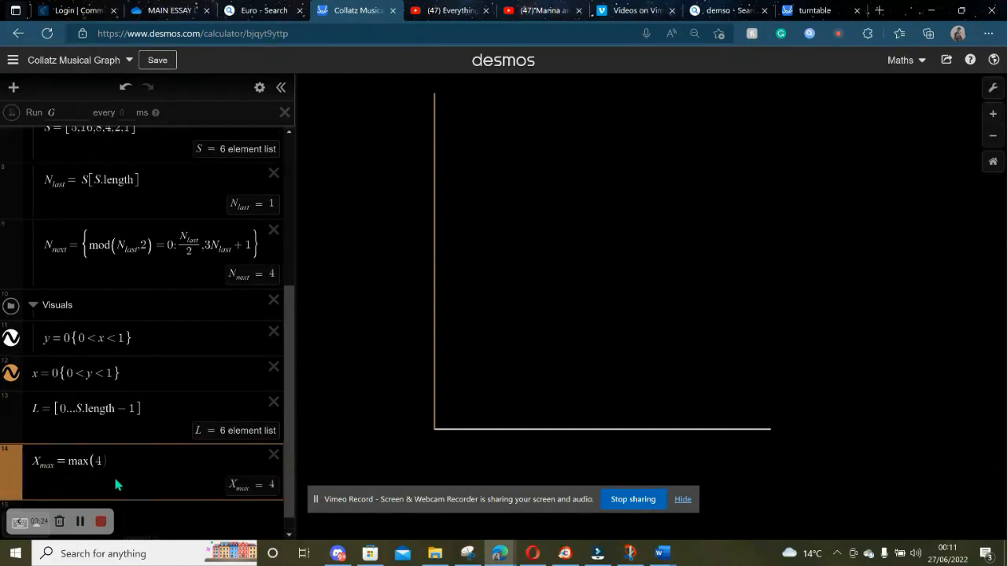
type(",")
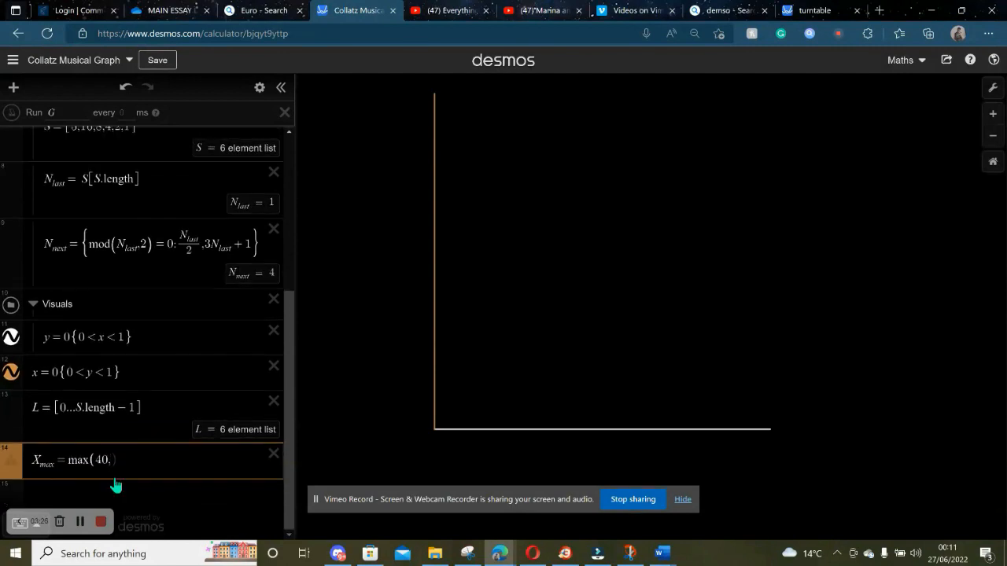
key("BackSpace")
type("s")
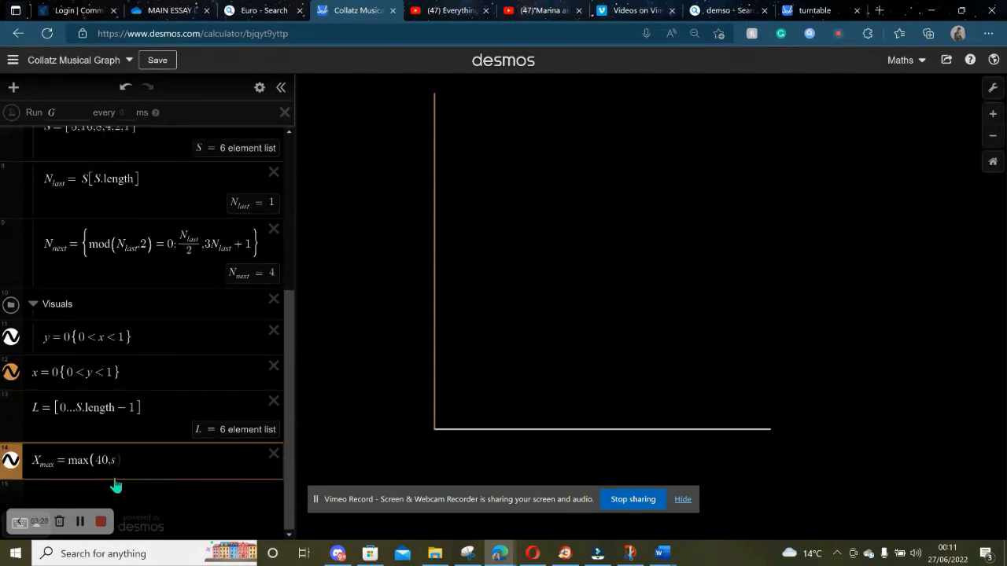
key("BackSpace")
type("S")
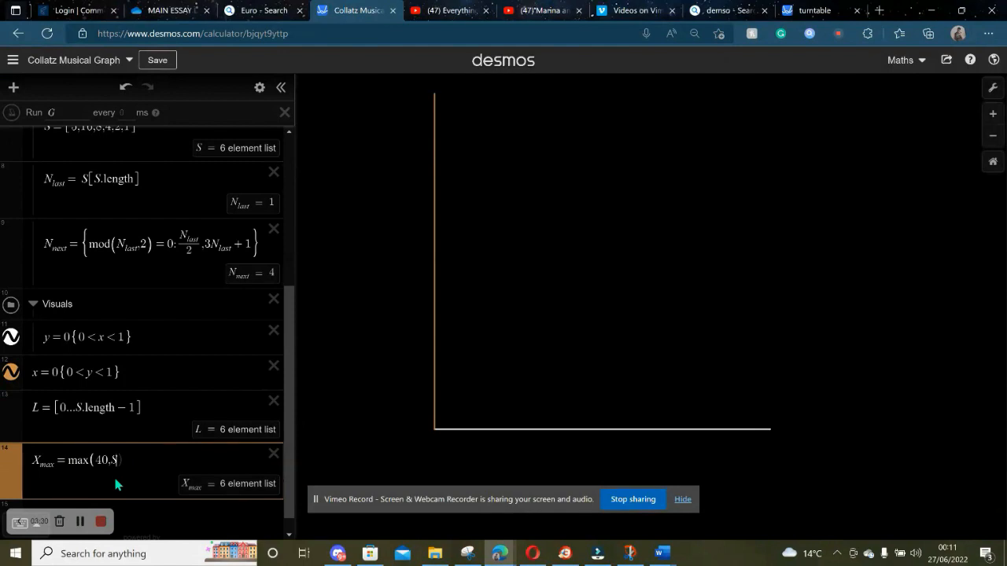
type(".length")
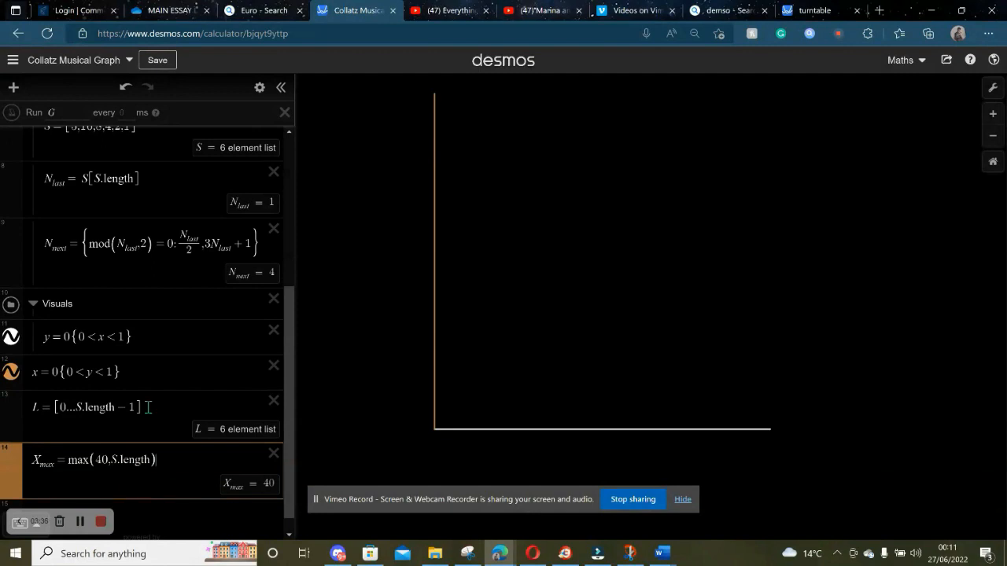
Step: Examine the two axis lines on the graph and review the N_last expression in the Numbers folder
scroll(484, 457, "down", 2)
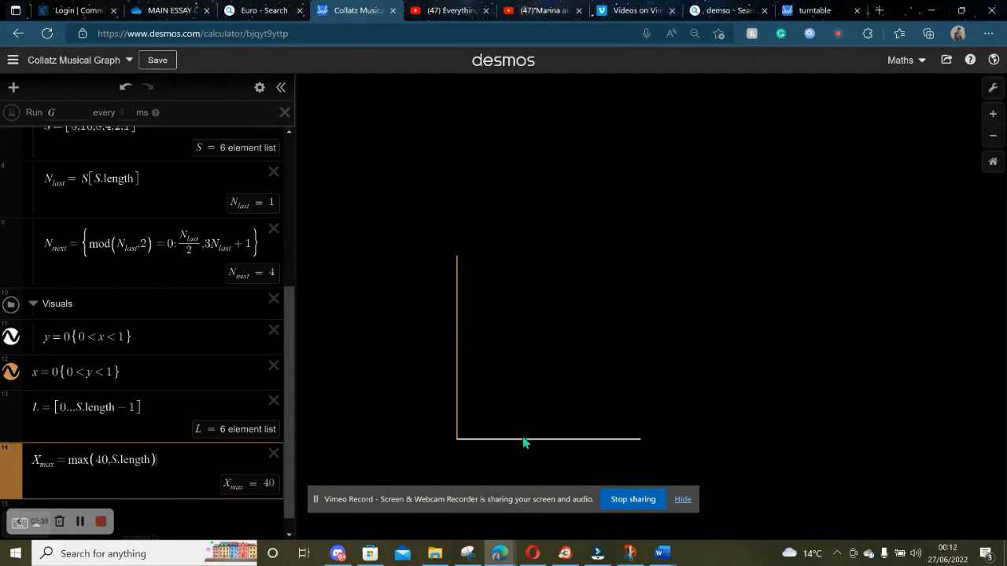
scroll(543, 448, "up", 3)
left_click_drag(512, 400, 632, 379)
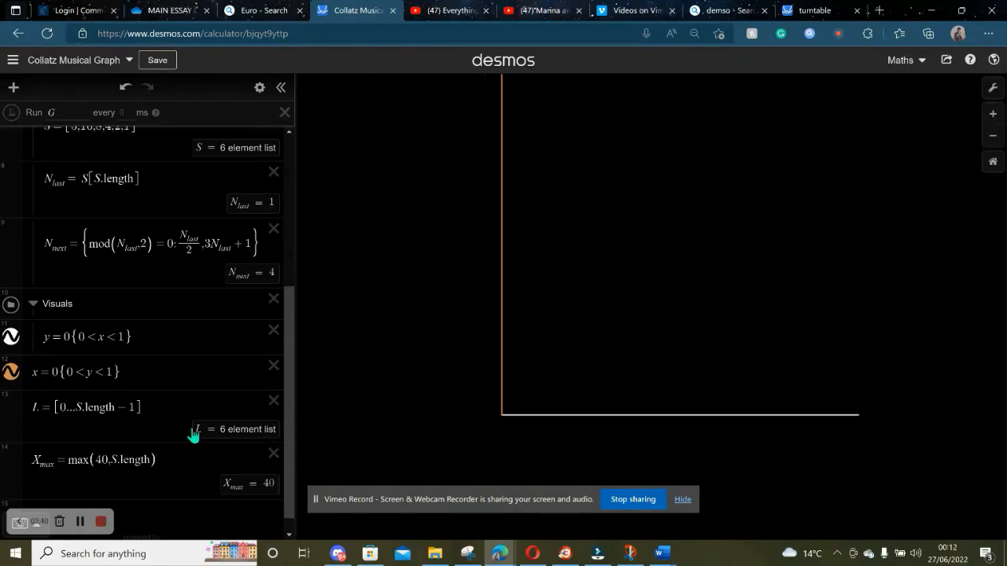
scroll(195, 425, "up", 3)
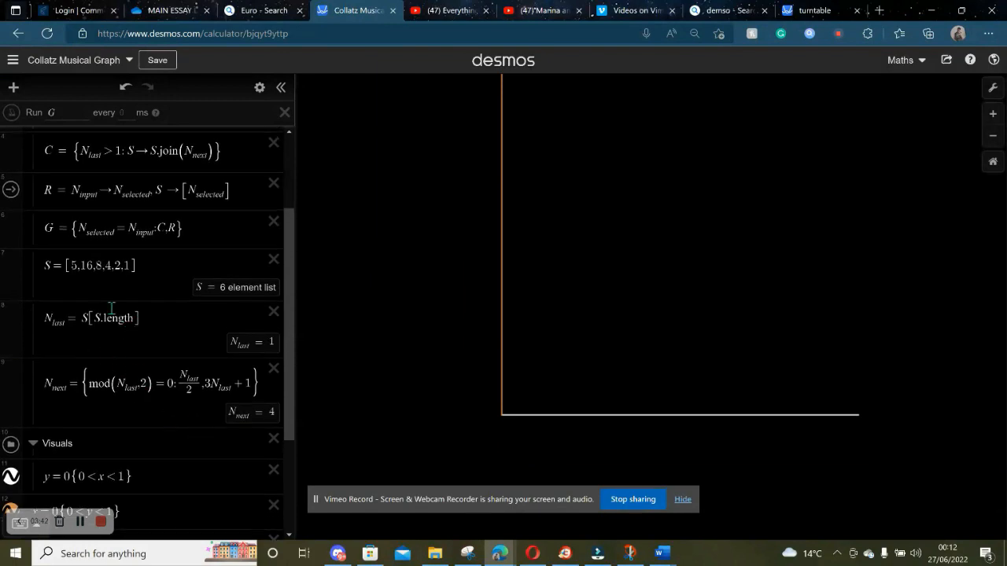
left_click(40, 326)
scroll(164, 346, "down", 3)
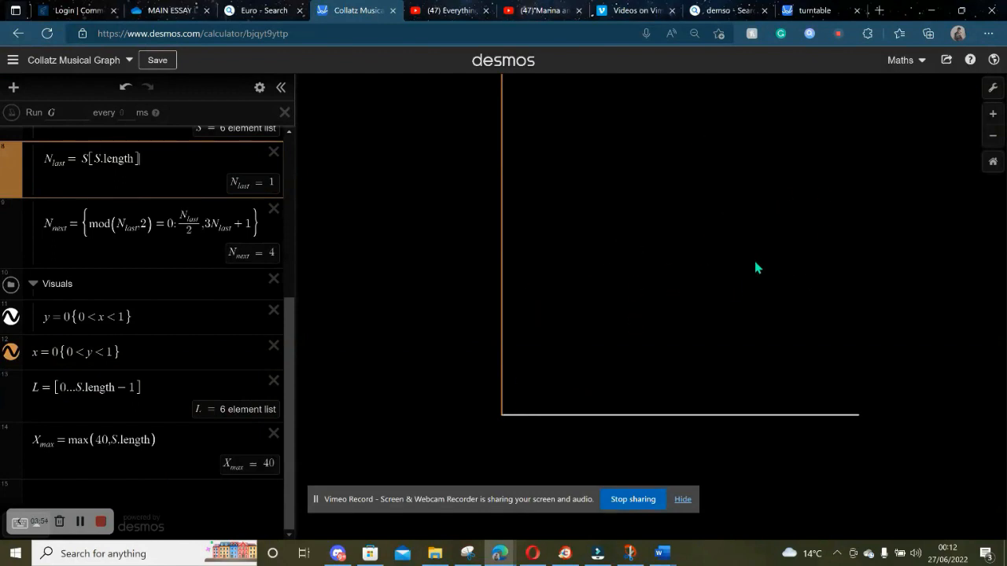
left_click_drag(756, 263, 724, 304)
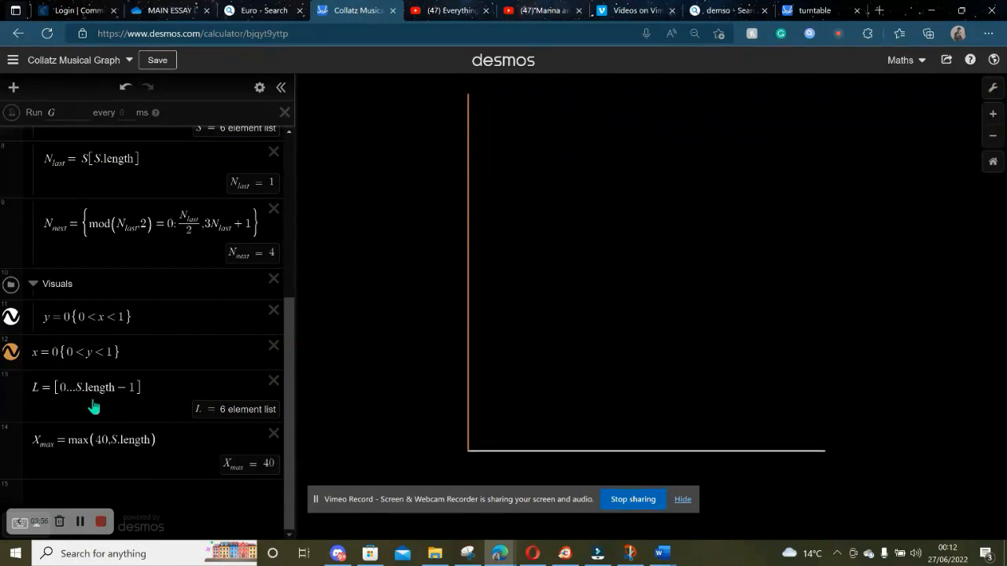
Step: Add a new point expression below X_max and enter L/X_max as its x-coordinate, with capital L and X
left_click(109, 499)
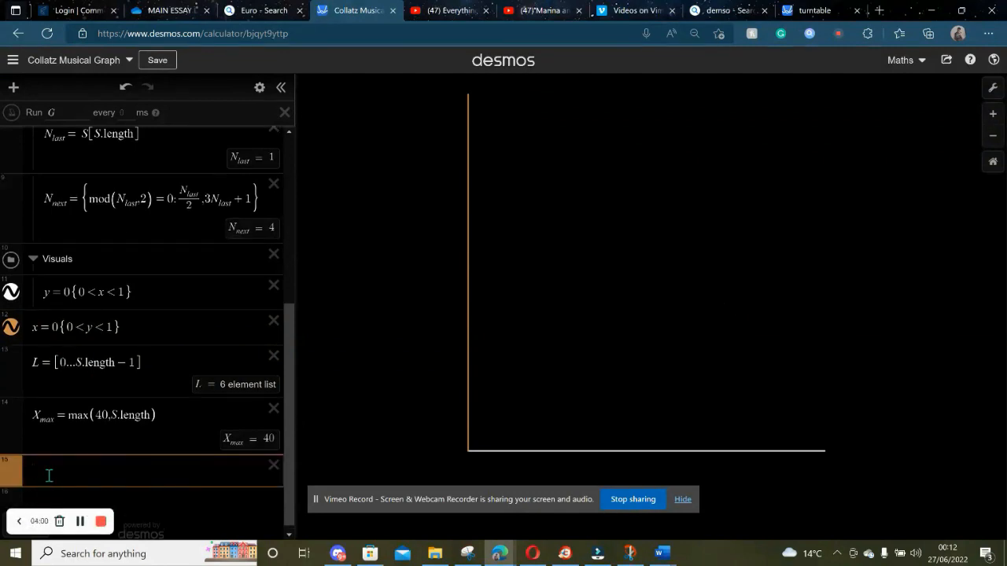
type("(")
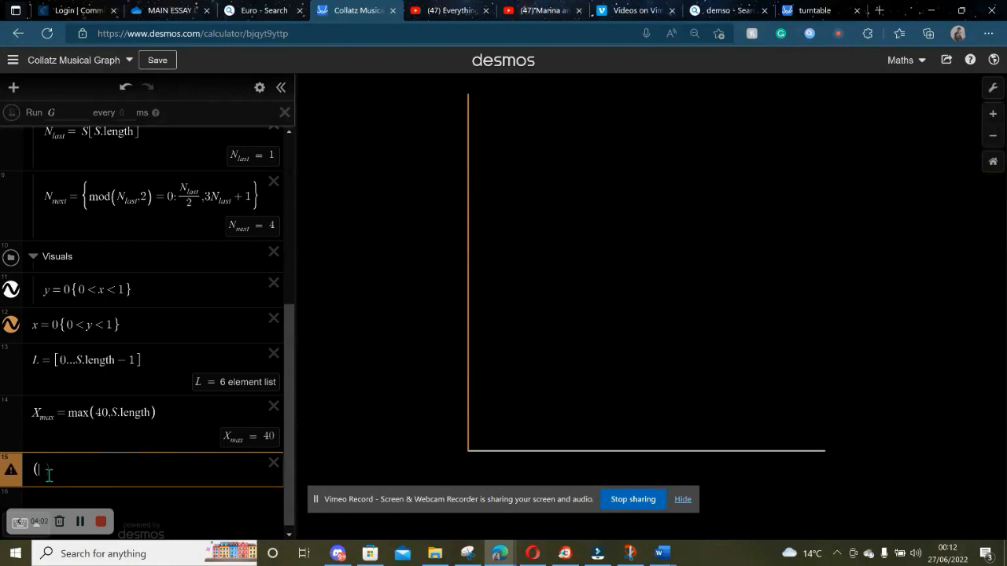
type("l")
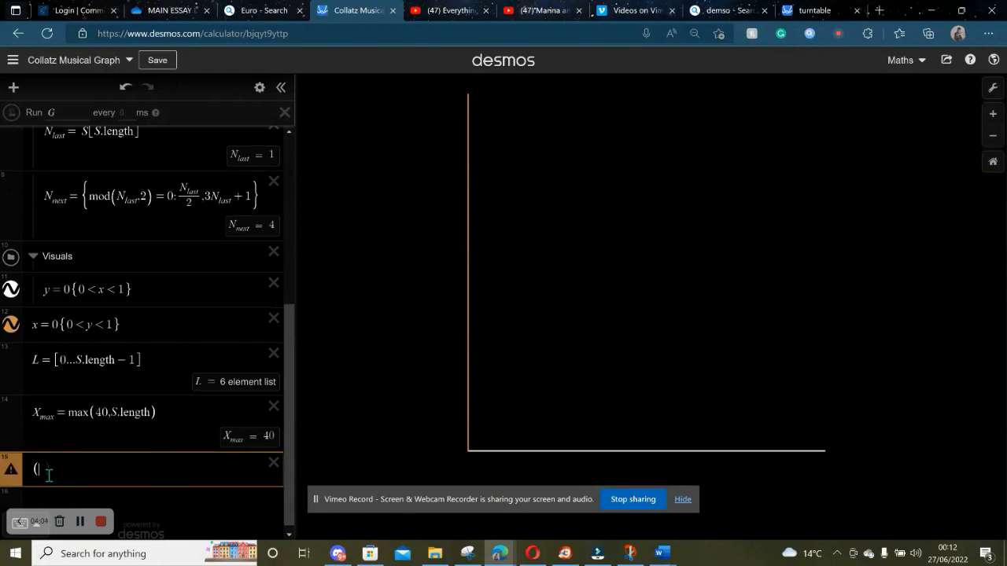
type("L")
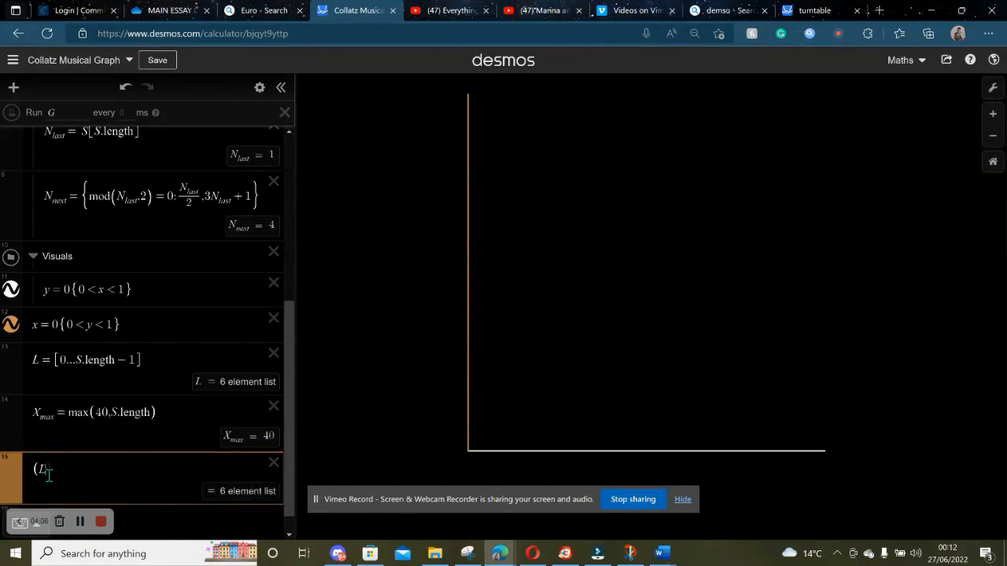
type("/x")
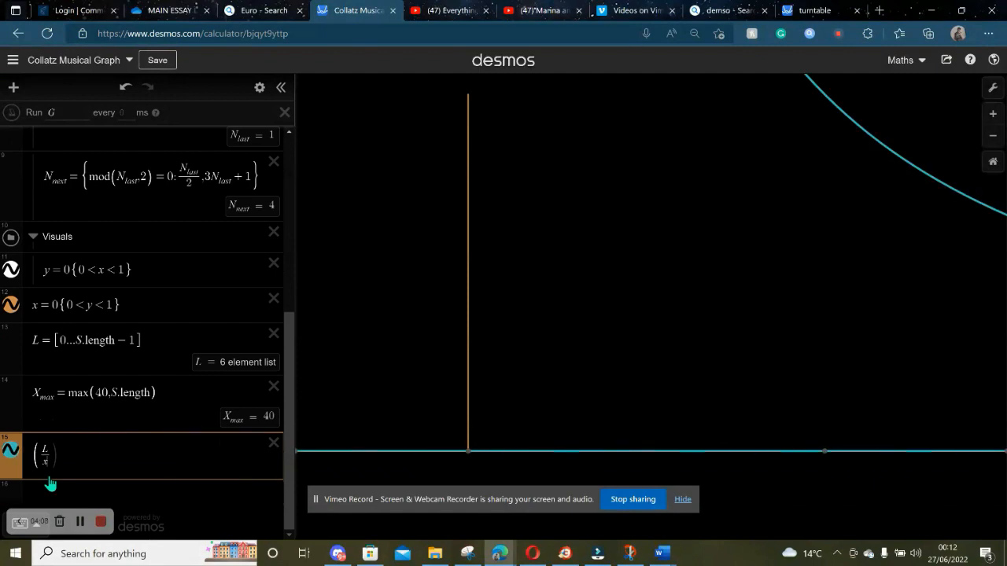
key("BackSpace")
type("X")
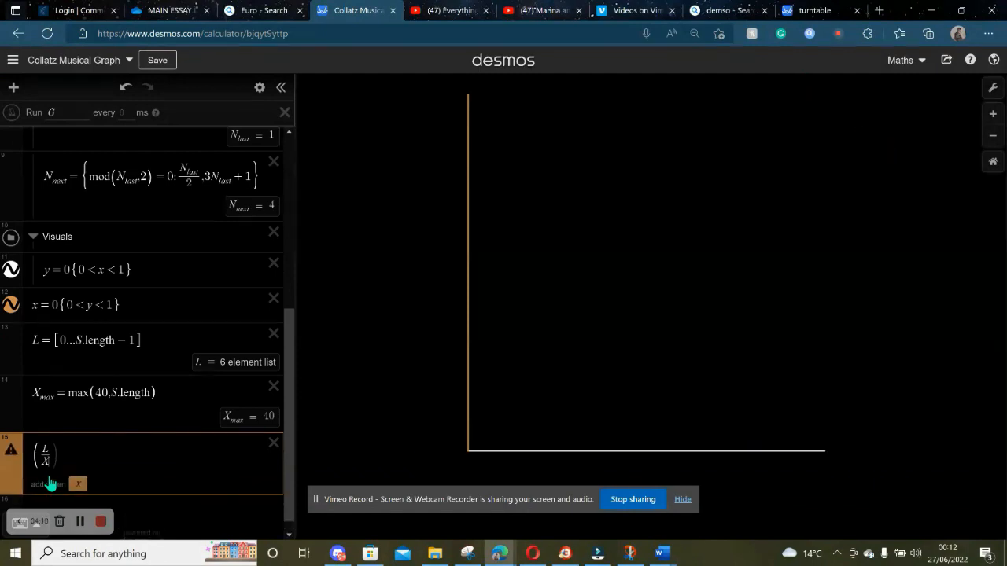
type("_ma")
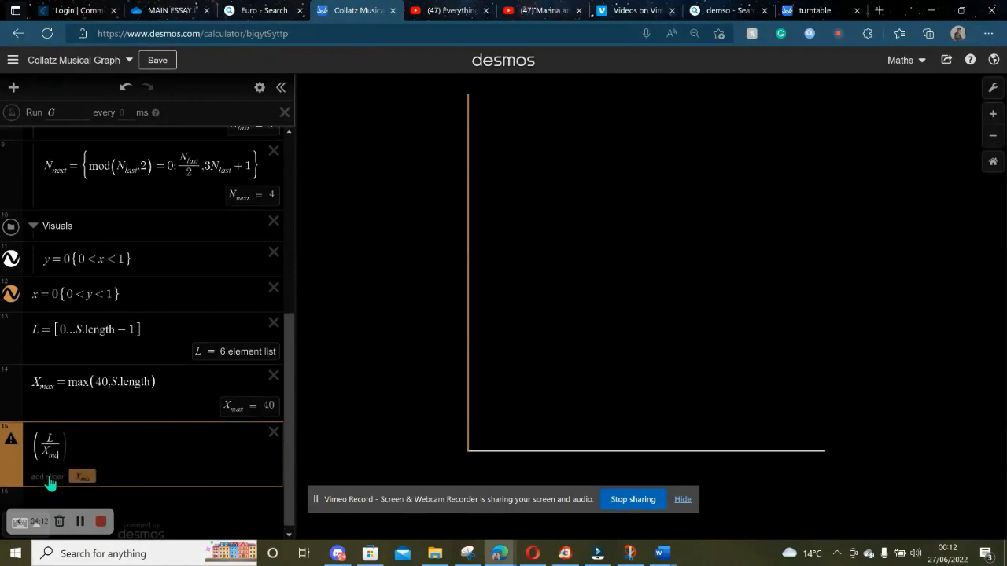
type("x")
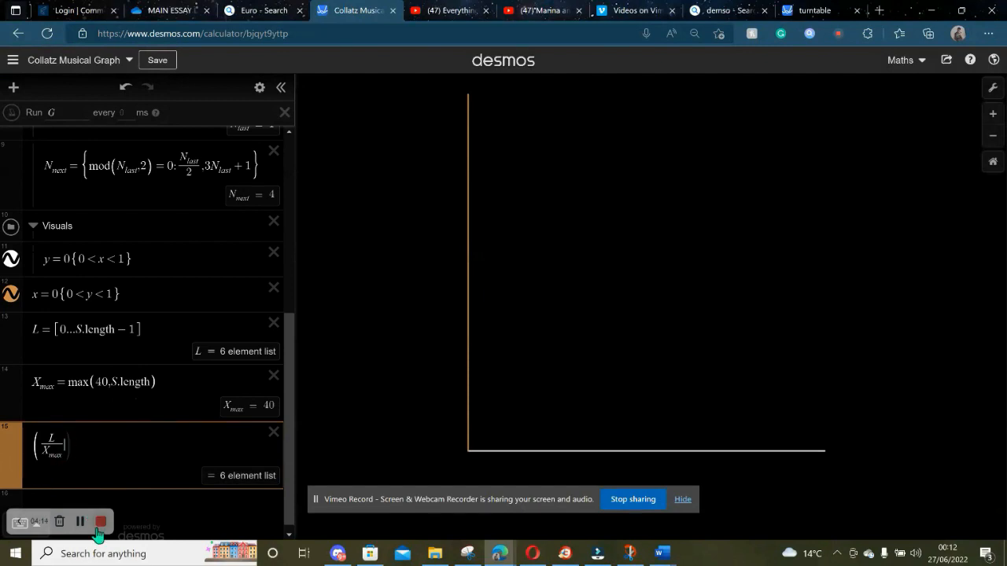
Step: Complete the point expression with S/S.max as its y-coordinate
type(",")
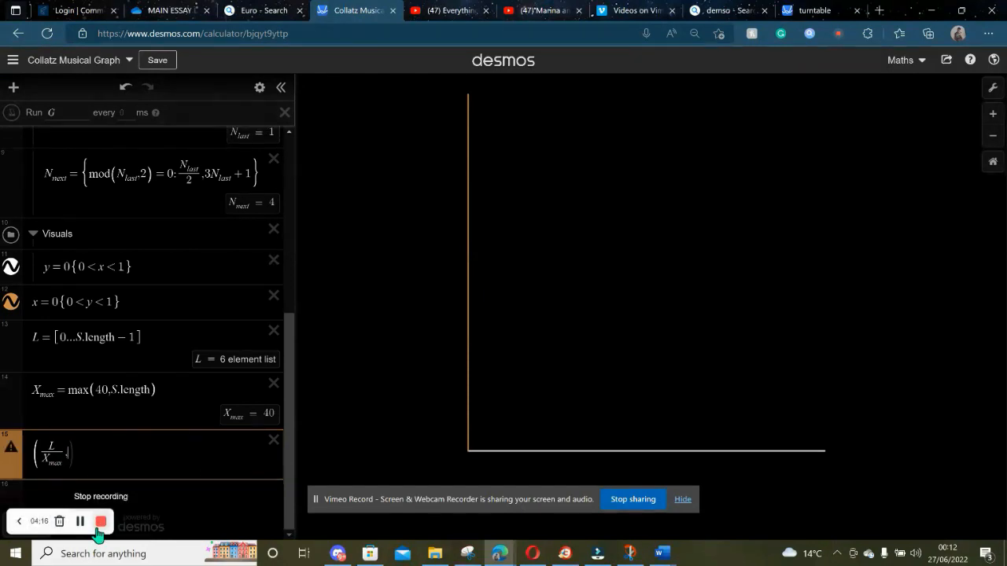
type("S")
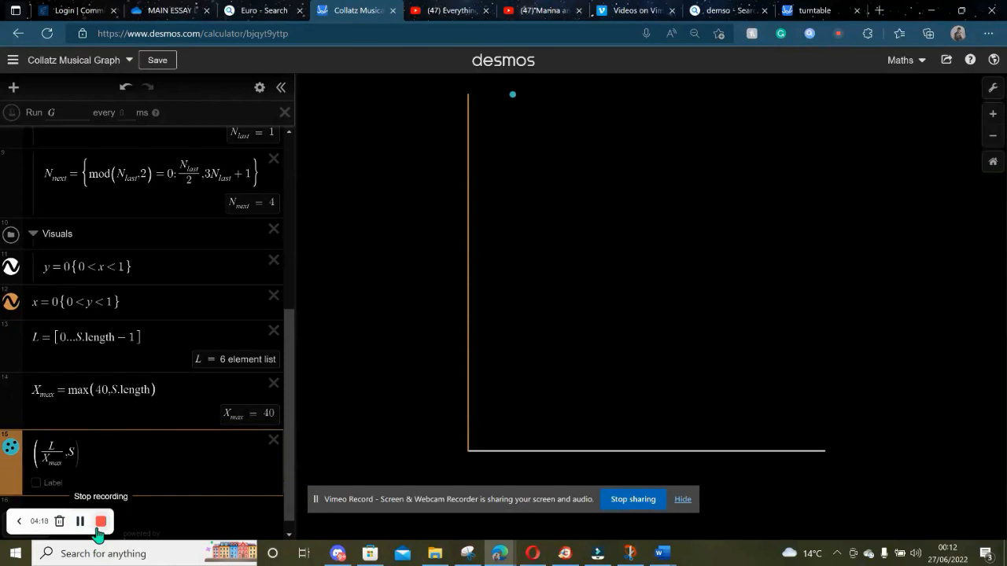
type("/S|")
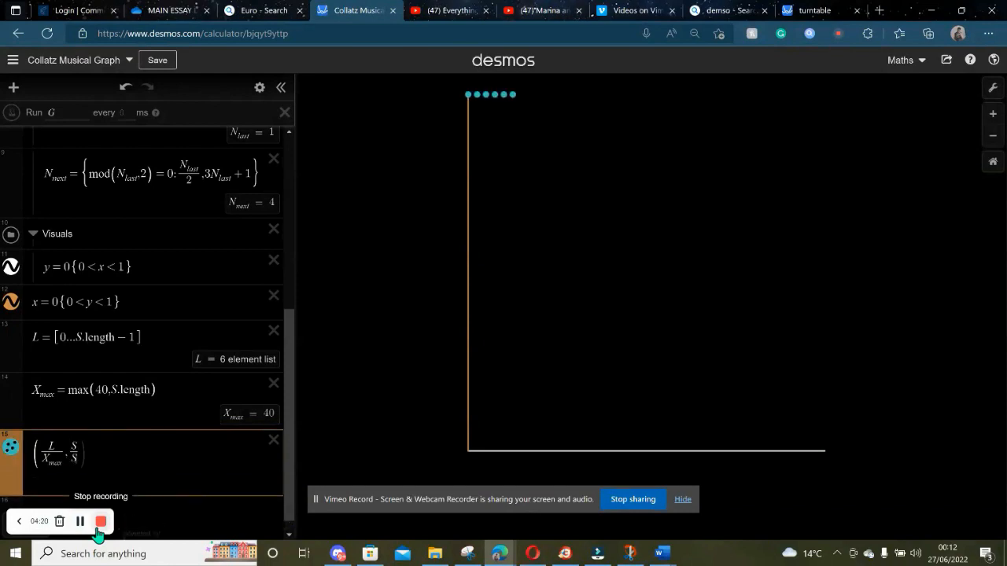
type("max")
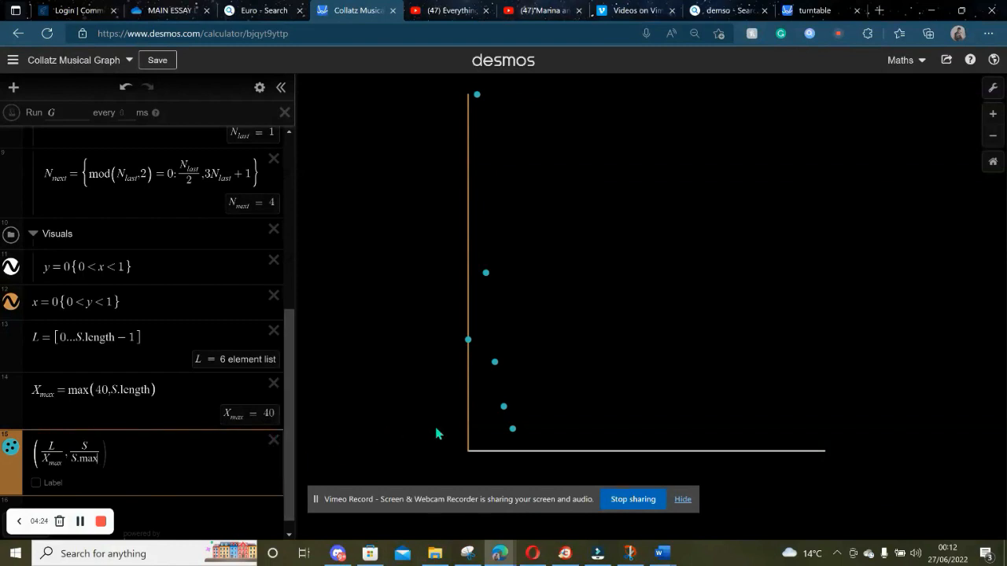
Step: Style the plotted sequence points as crosses and colour them orange
left_click(9, 445)
left_click(140, 409)
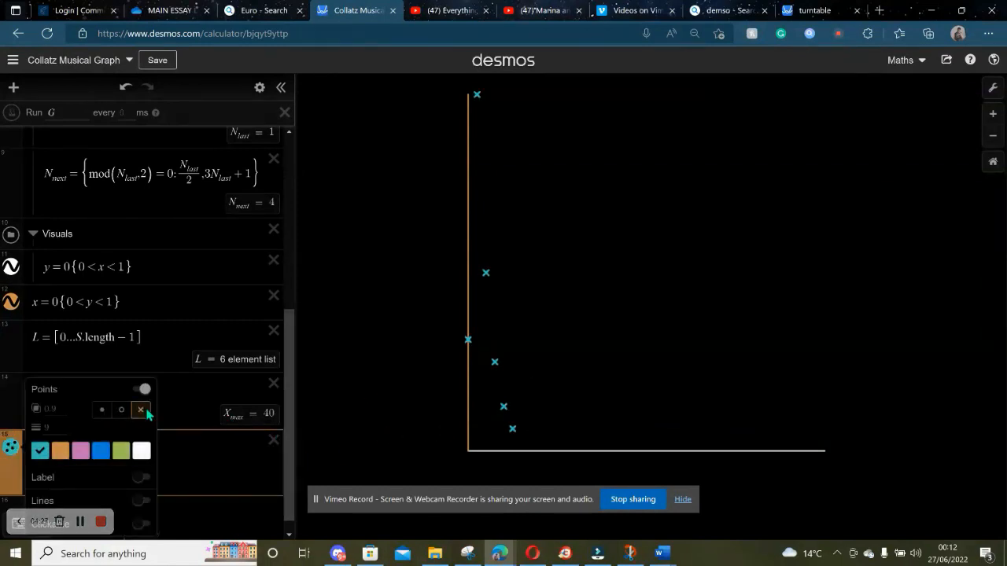
left_click(62, 453)
scroll(89, 349, "down", 1)
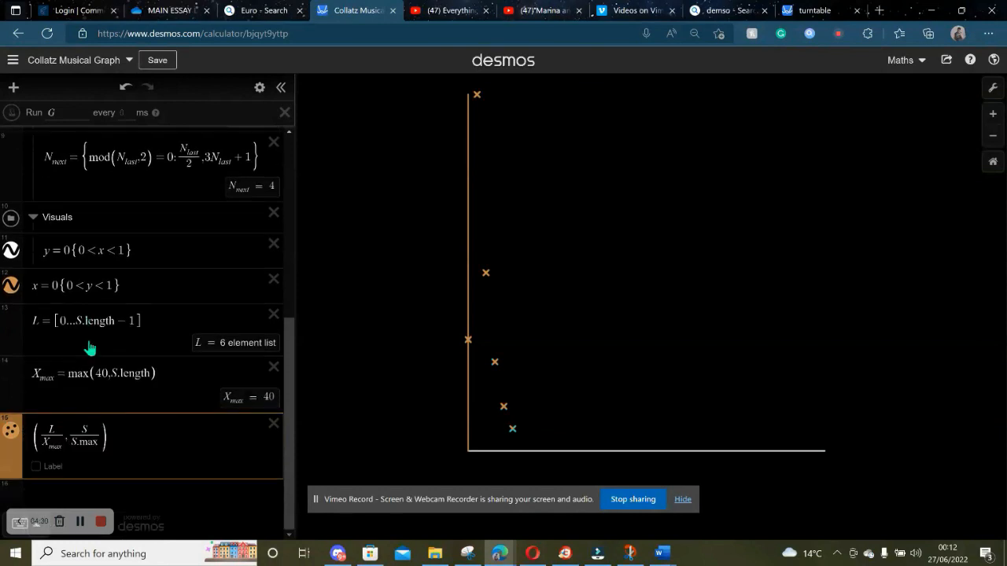
Step: Connect the sequence points with lines and set the line style to dashed
left_click(9, 441)
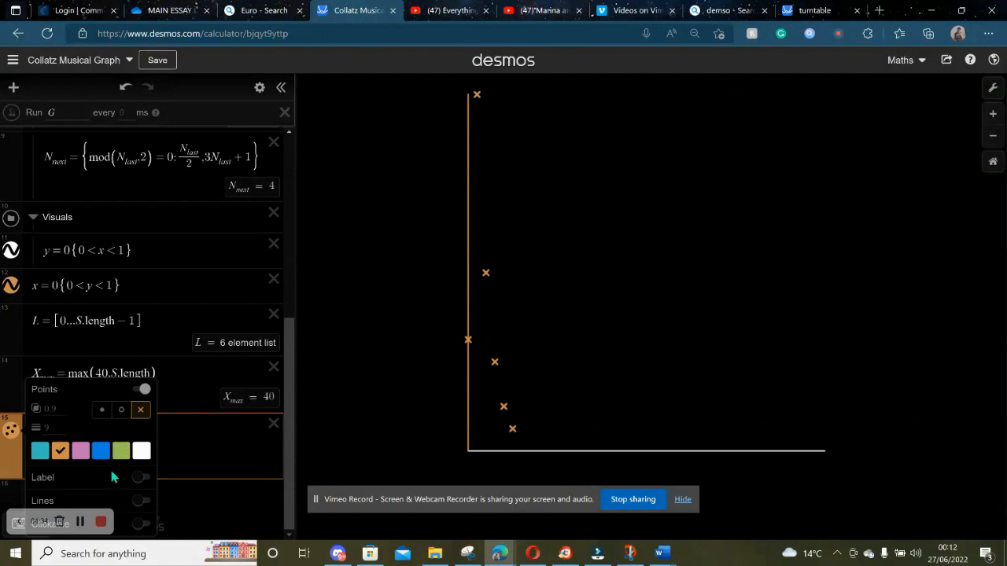
left_click(140, 501)
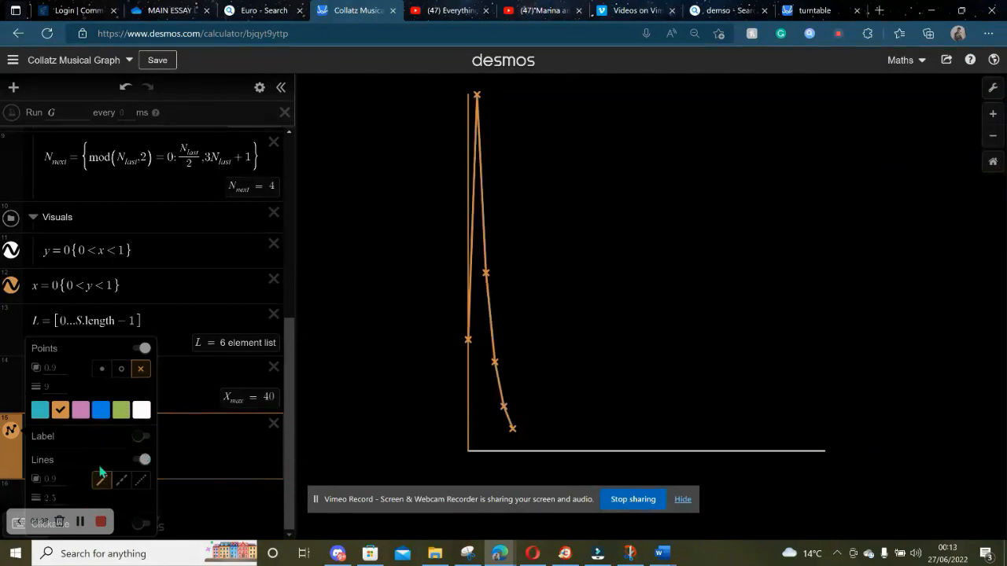
left_click(124, 484)
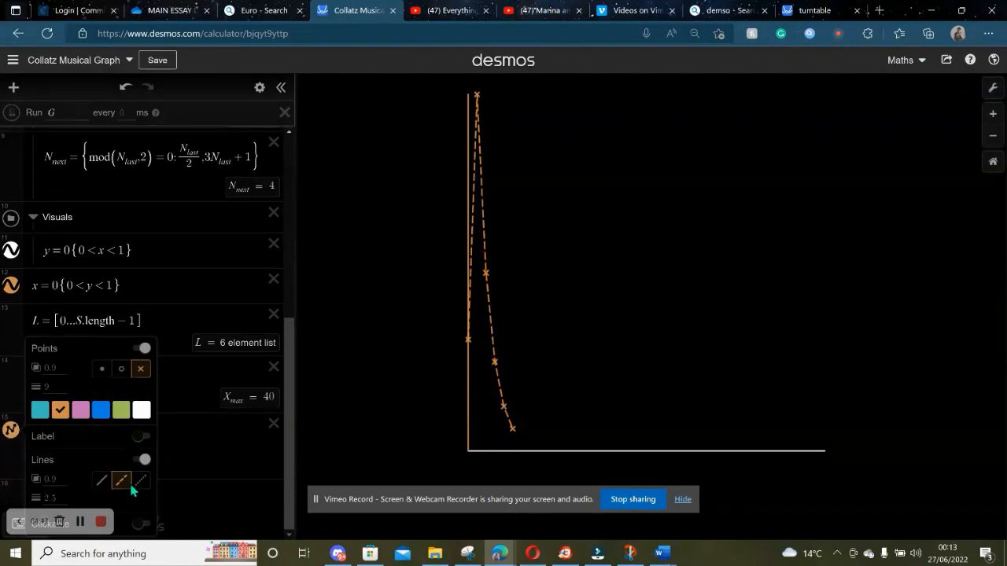
left_click(248, 465)
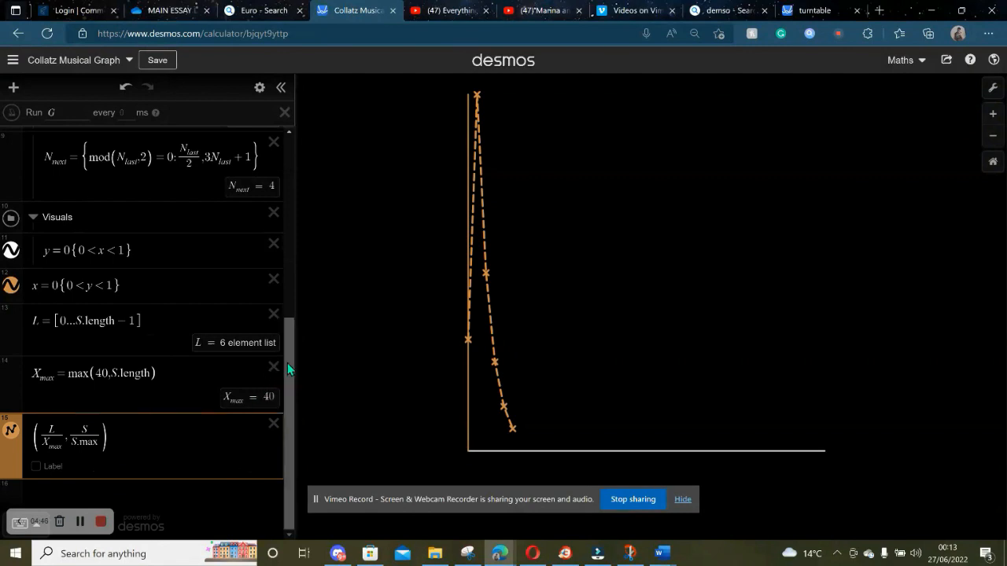
Step: Start another point expression below the sequence points with 0 as its x-coordinate
left_click(187, 497)
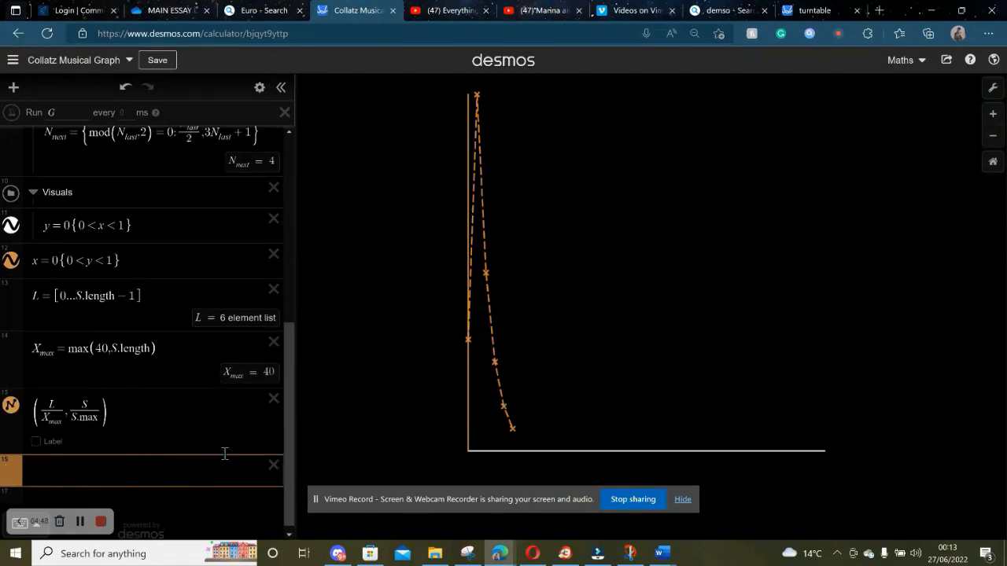
scroll(571, 357, "down", 3)
scroll(554, 418, "up", 2)
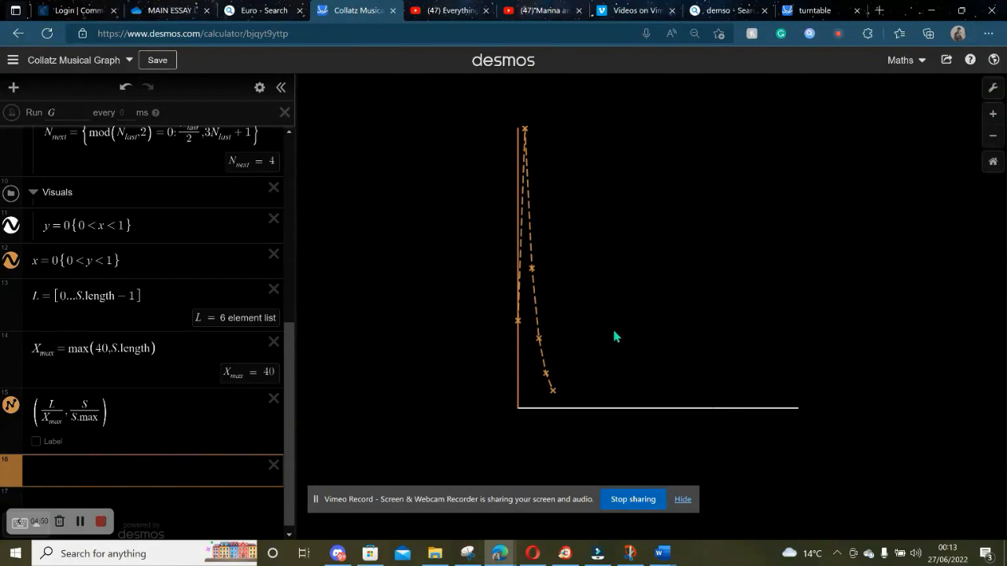
left_click_drag(612, 326, 544, 308)
left_click(69, 475)
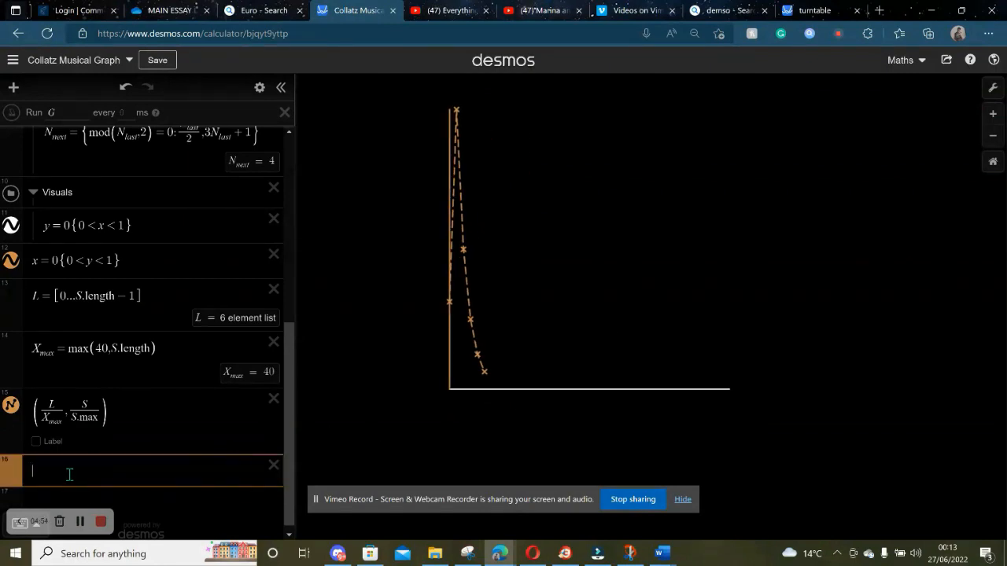
type("(")
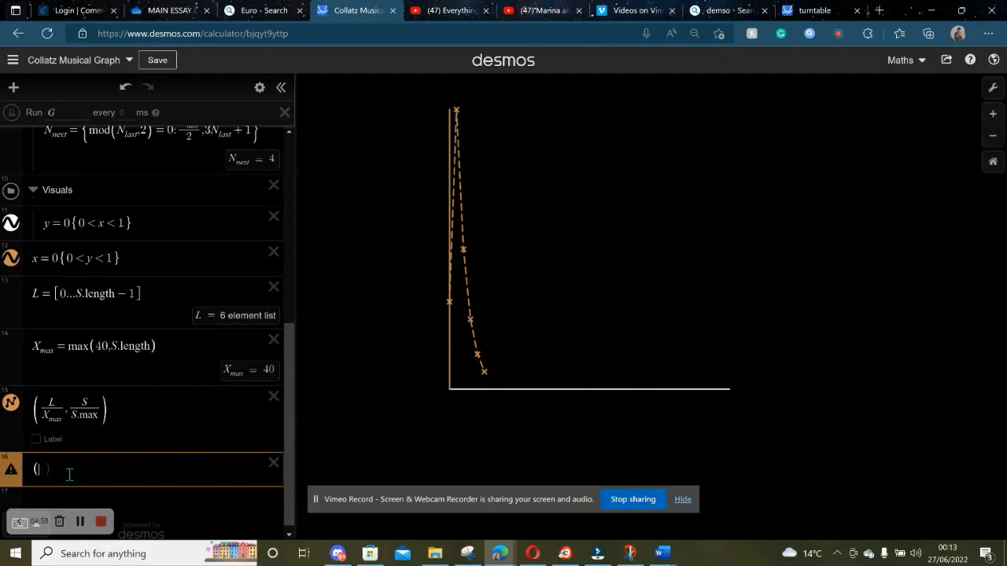
type("0,")
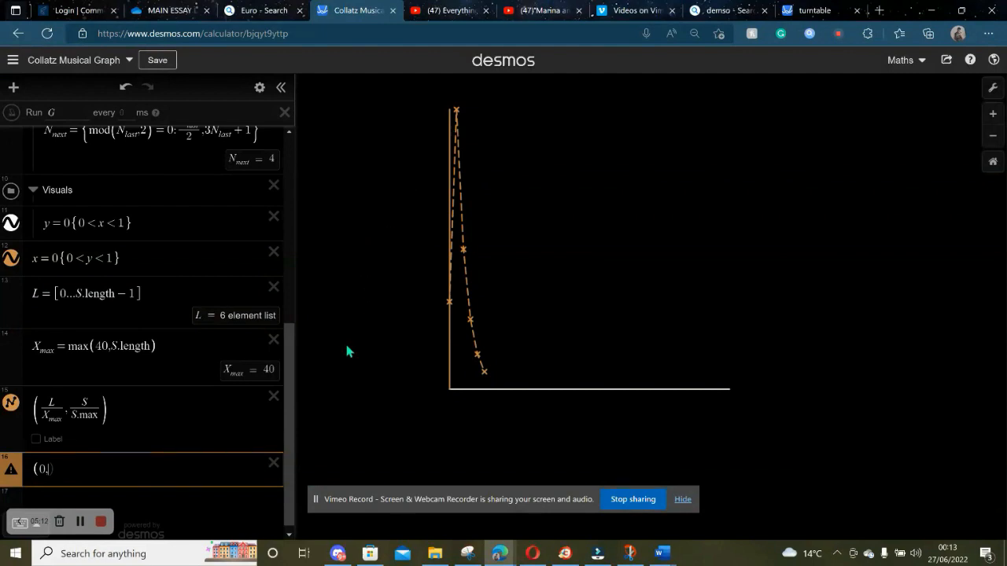
Step: Enter S[1]/S.max as the y-coordinate of the new point on the vertical axis
type("S")
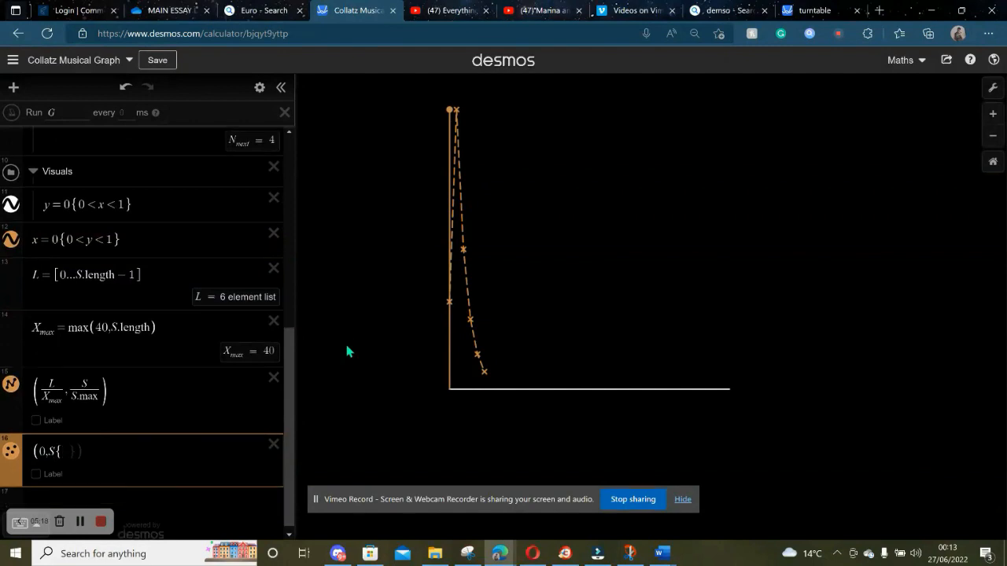
type("[")
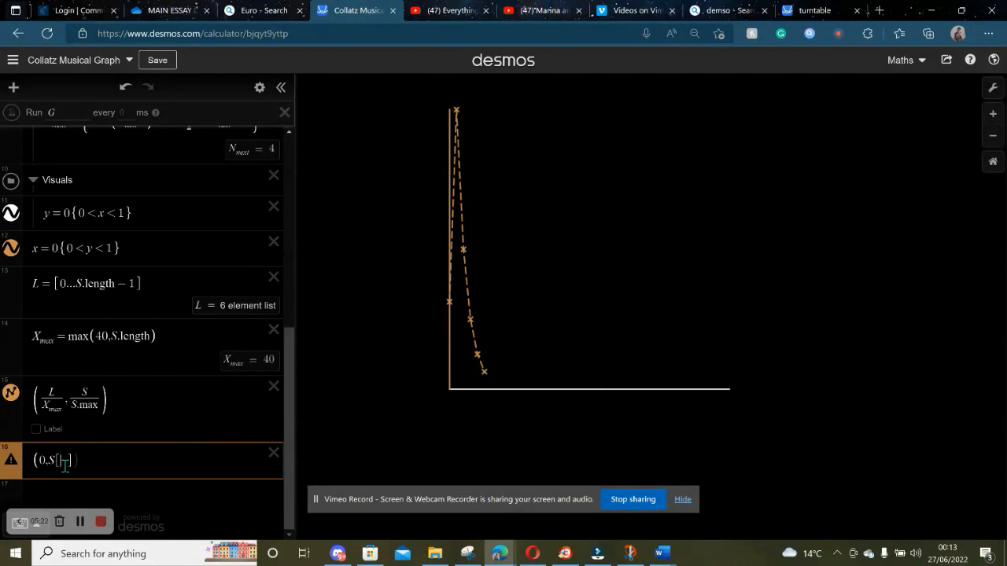
type("1")
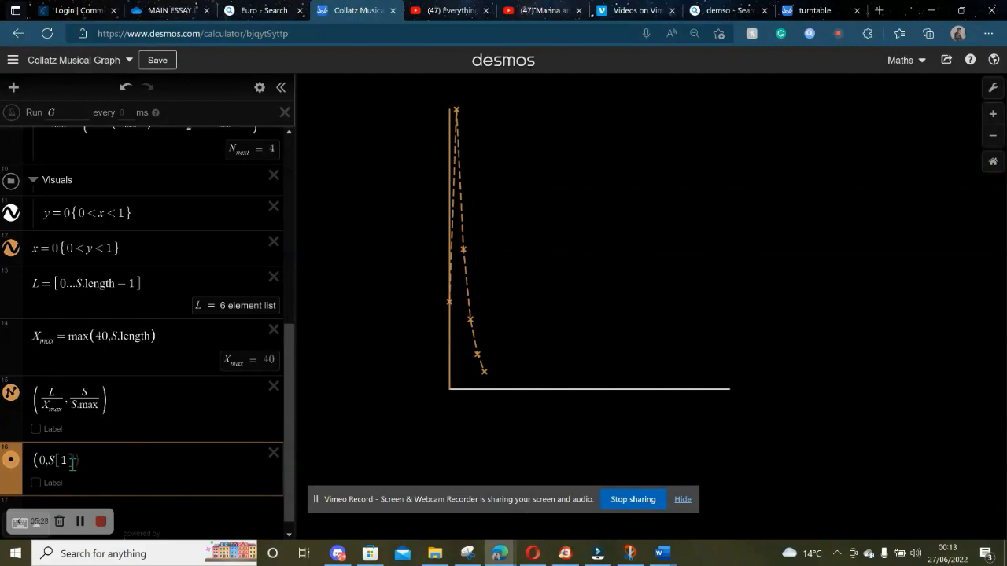
type("/s")
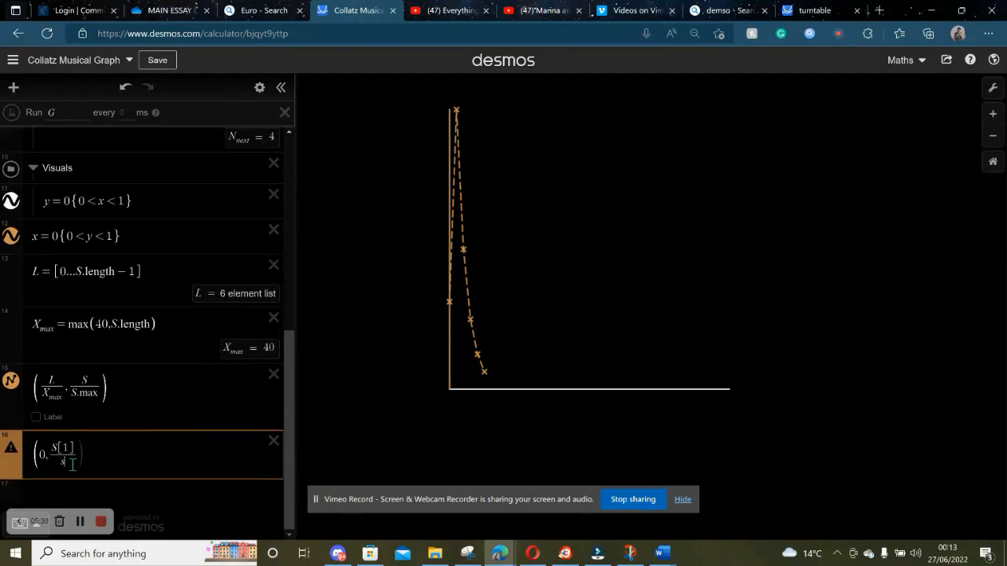
key("BackSpace")
type("S.max")
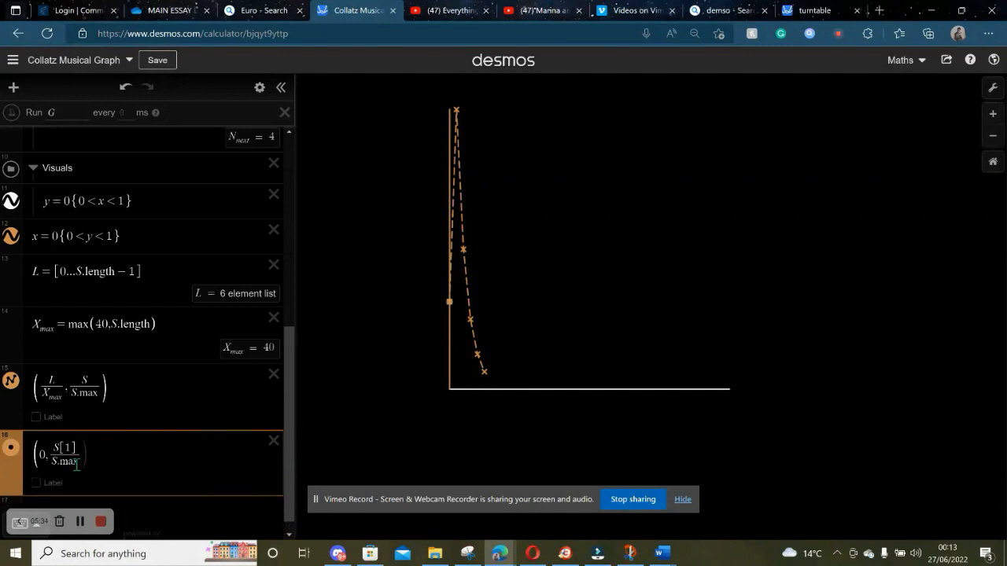
Step: Review list S and the X_max expression, and inspect the coordinates of the highest plotted point and the starting point
scroll(162, 299, "up", 4)
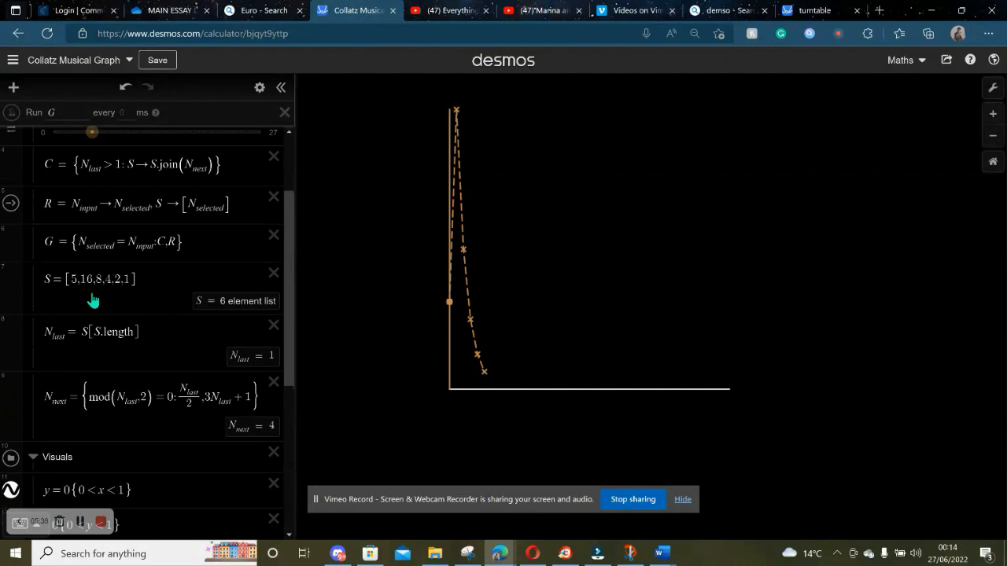
scroll(172, 392, "down", 3)
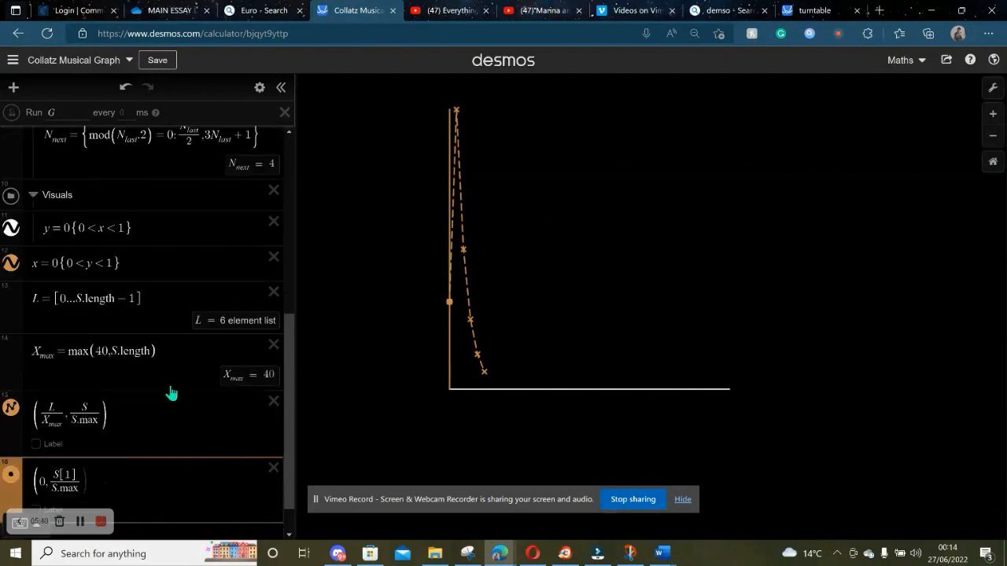
scroll(414, 342, "down", 3)
scroll(461, 196, "up", 3)
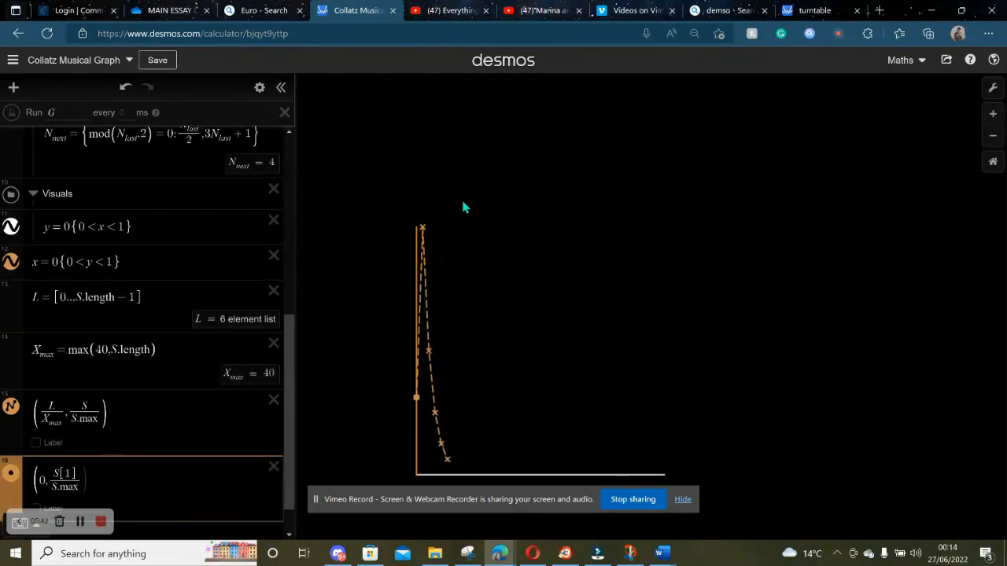
left_click(423, 229)
left_click(381, 270)
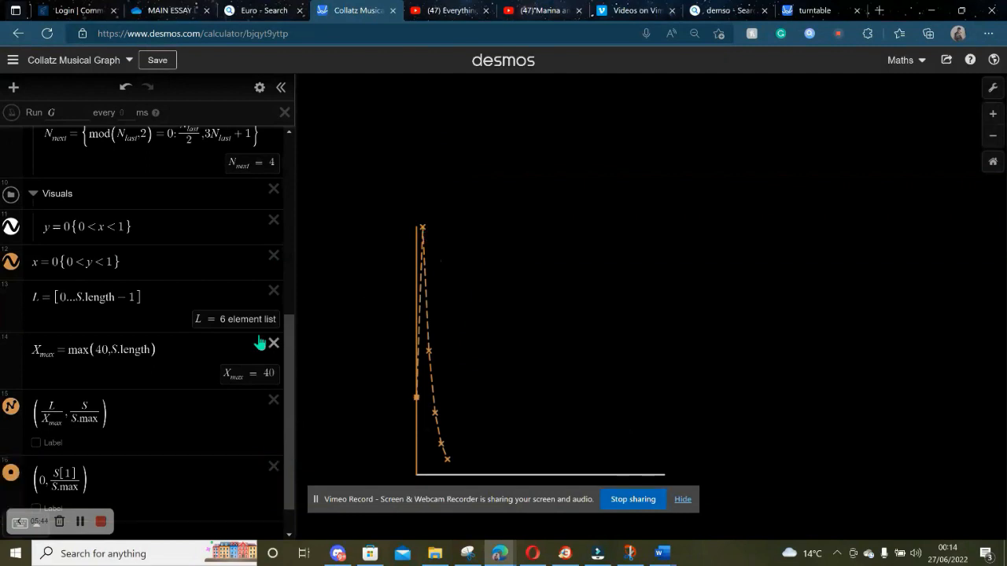
scroll(260, 343, "down", 1)
mouse_move(422, 232)
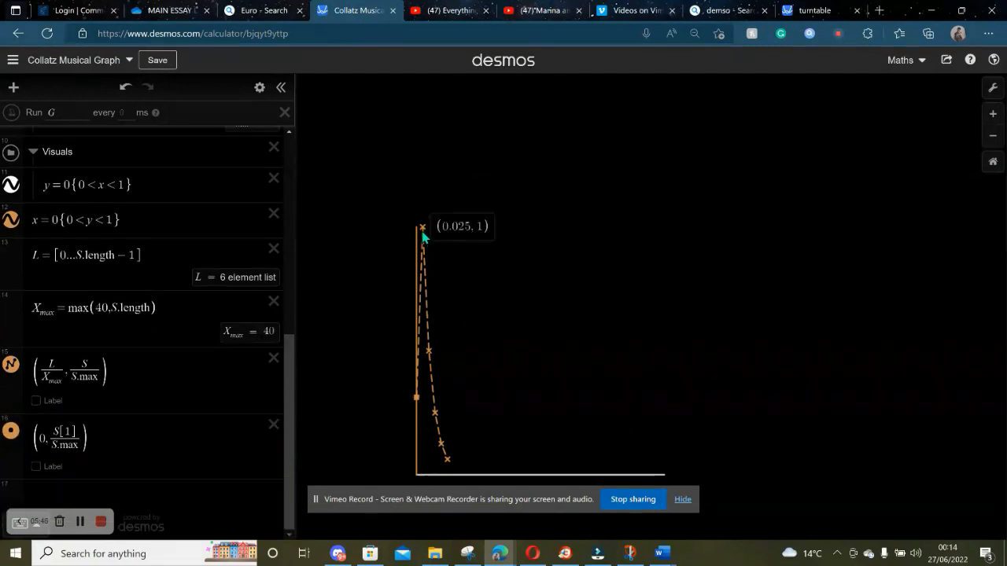
left_click(417, 398)
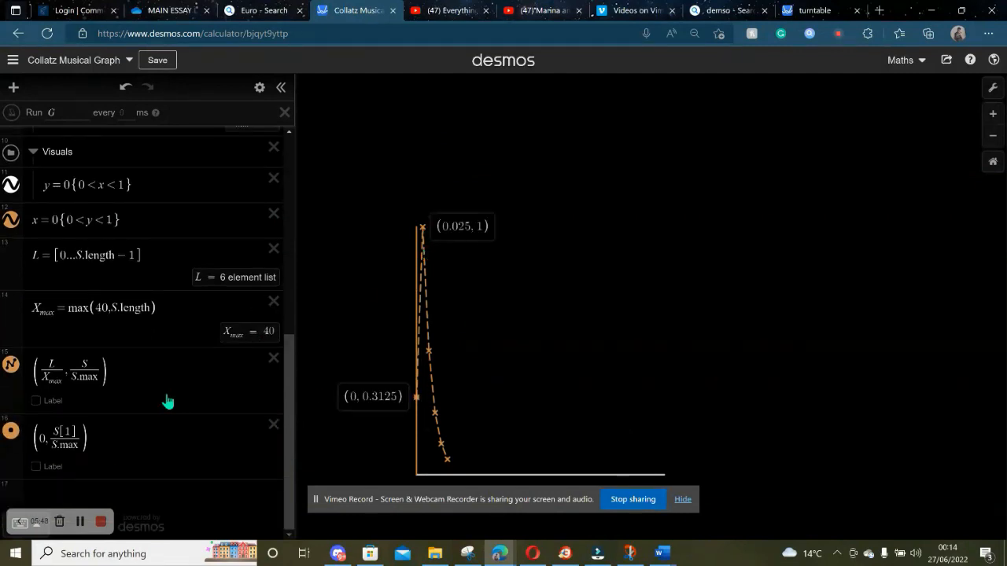
left_click(144, 424)
left_click(100, 309)
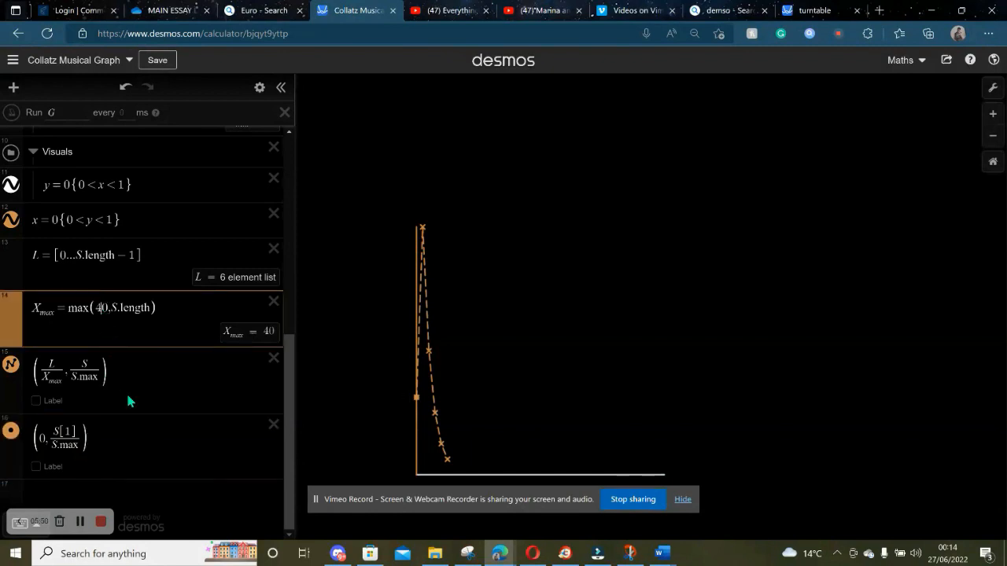
Step: Try 0 and 2 in place of the minimum inside the X_max expression, and restore it to 40
key("BackSpace")
type("4")
key("BackSpace")
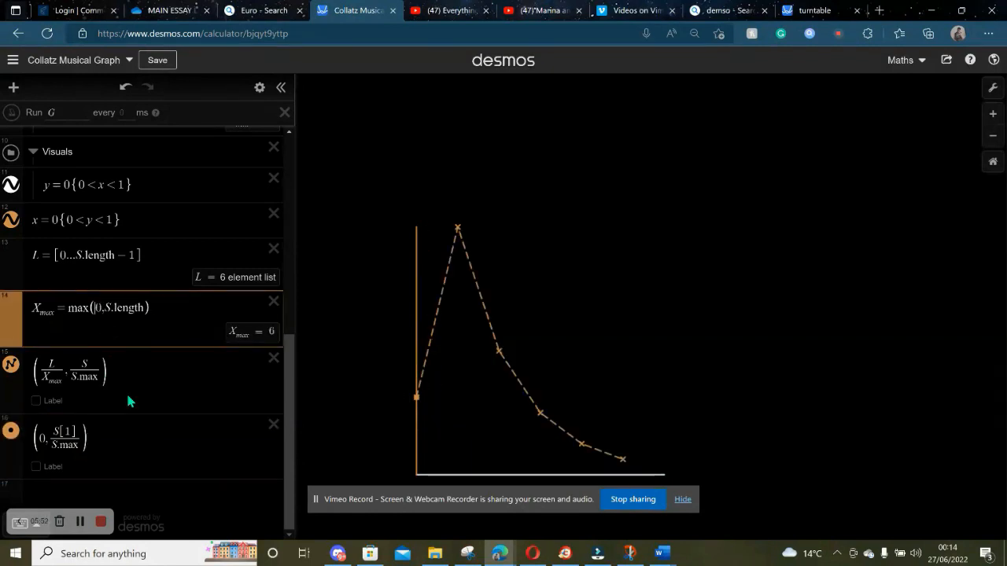
type("2")
key("BackSpace")
type("4")
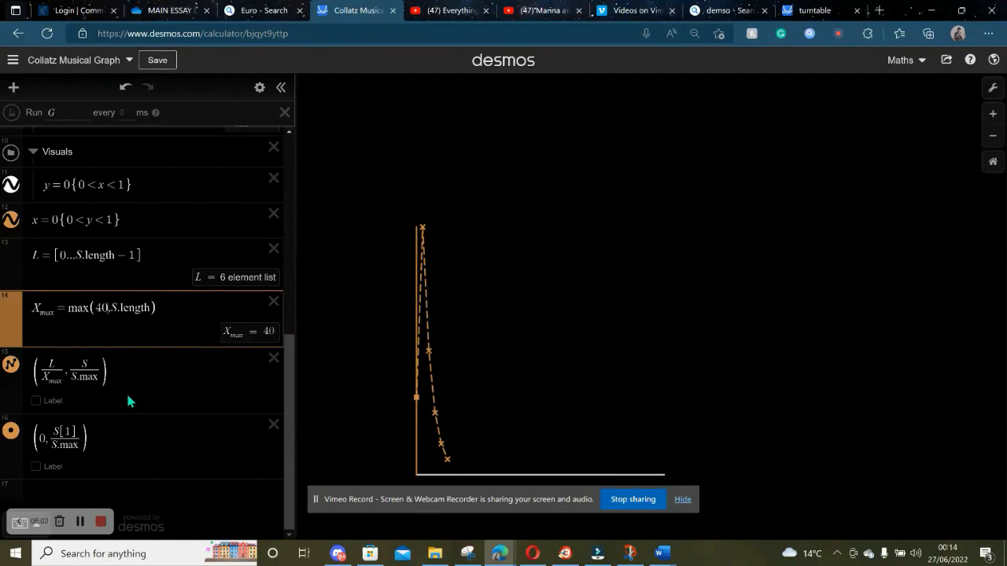
key("BackSpace")
key("BackSpace")
type("2")
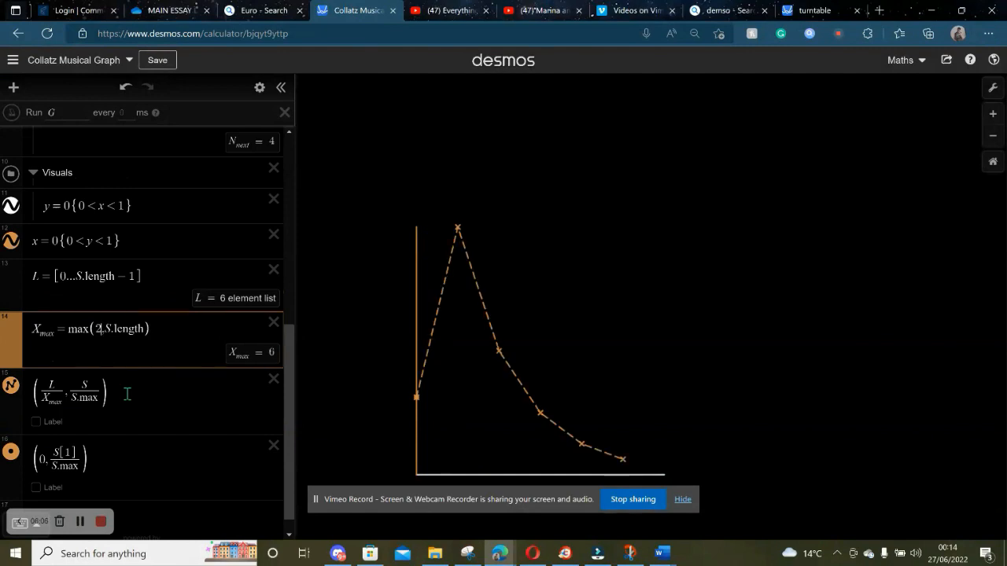
key("BackSpace")
type("40")
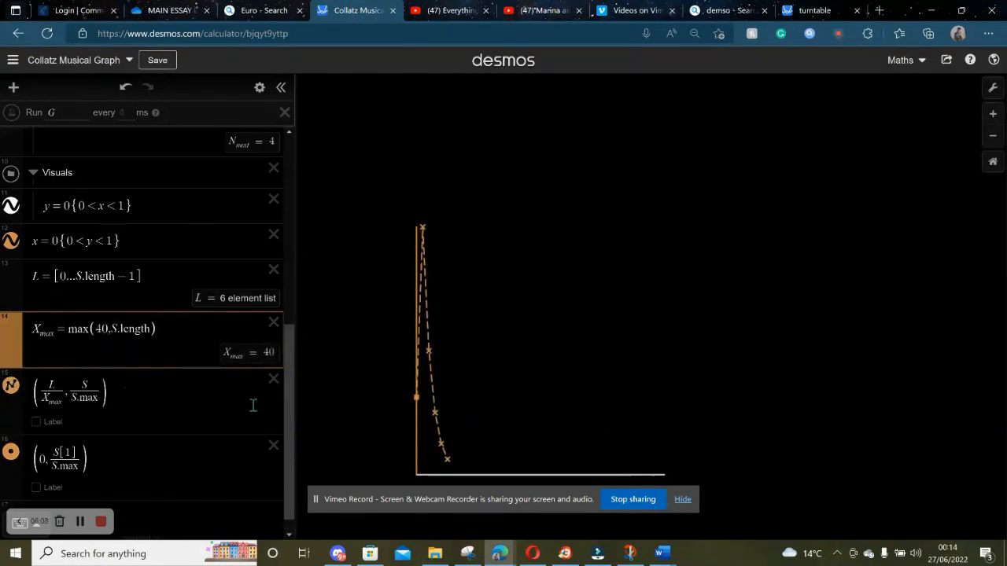
scroll(252, 406, "down", 1)
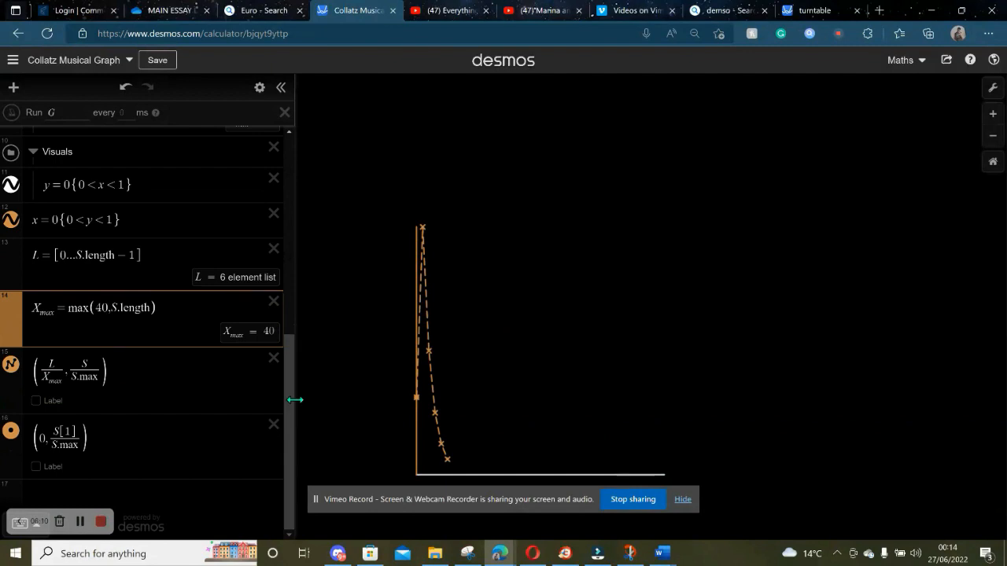
Step: Change the colour of the starting-value point (0, S[1]/S.max) to white
left_click(125, 448)
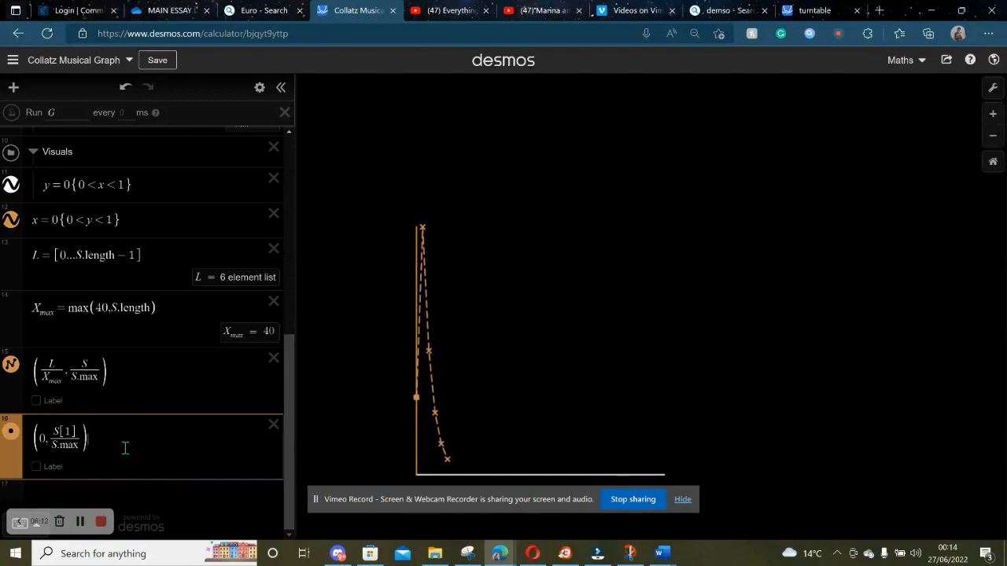
left_click(10, 440)
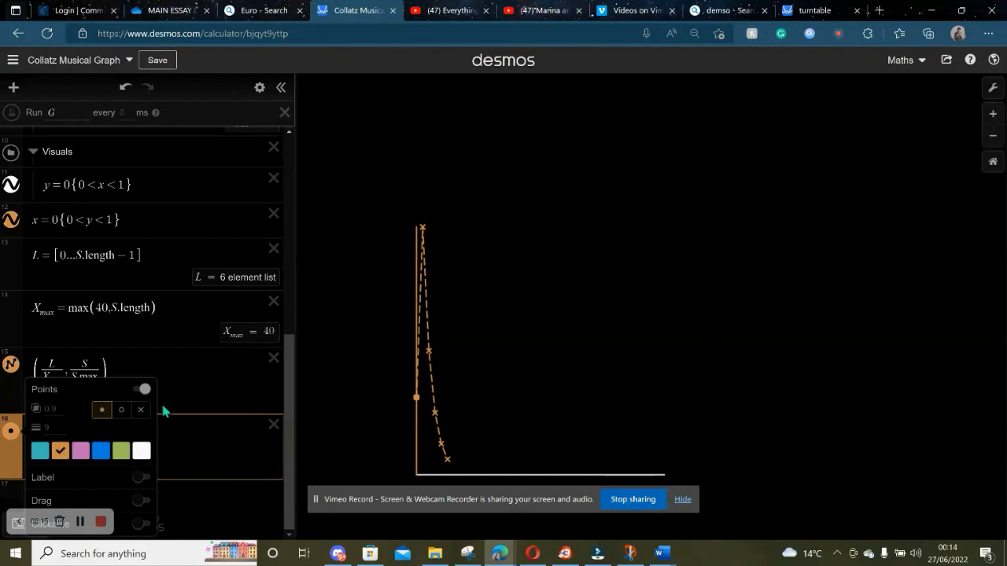
left_click(142, 451)
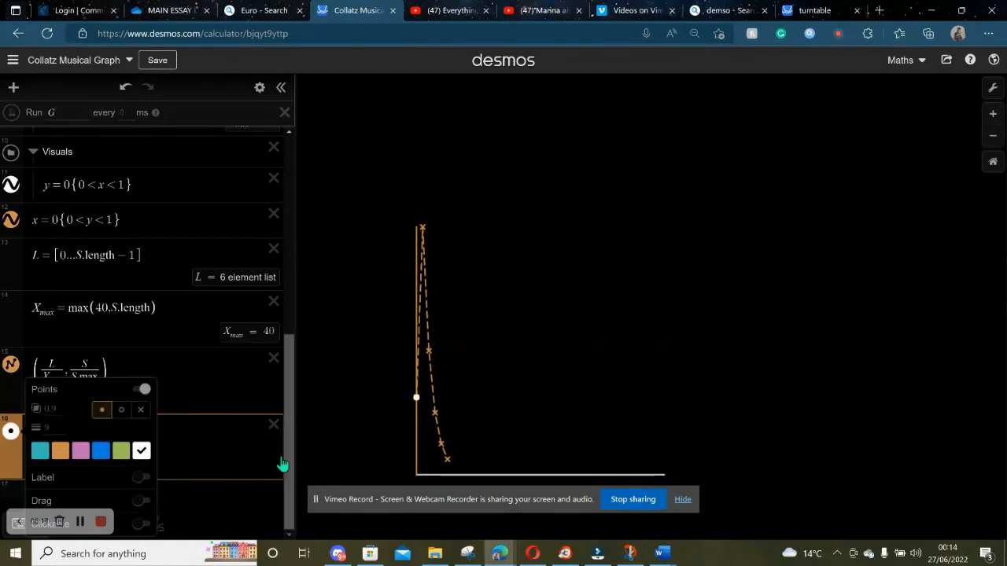
left_click(227, 517)
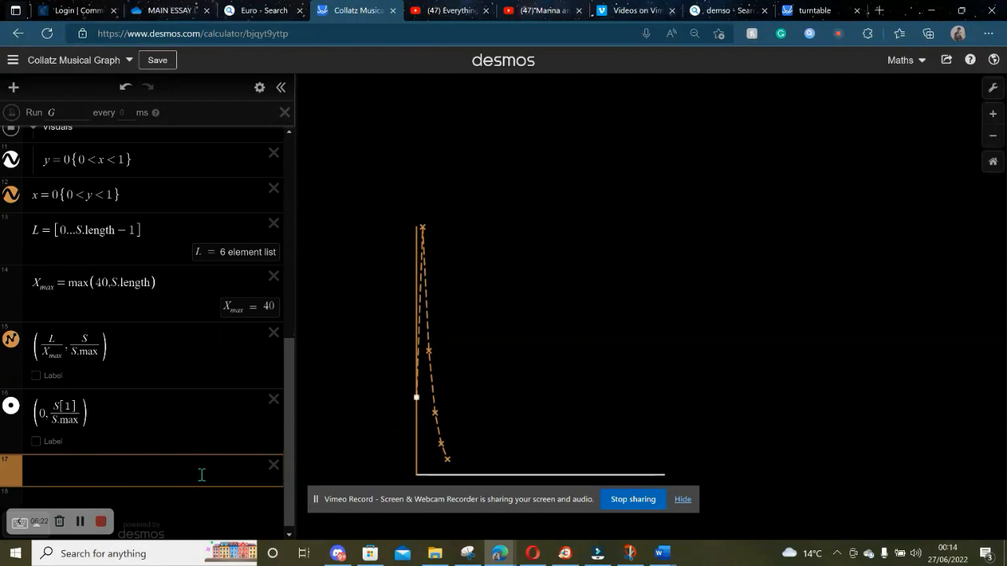
Step: Enable the label of the white starting-value point and enter $(N_selected) as its text
left_click(36, 443)
left_click(83, 445)
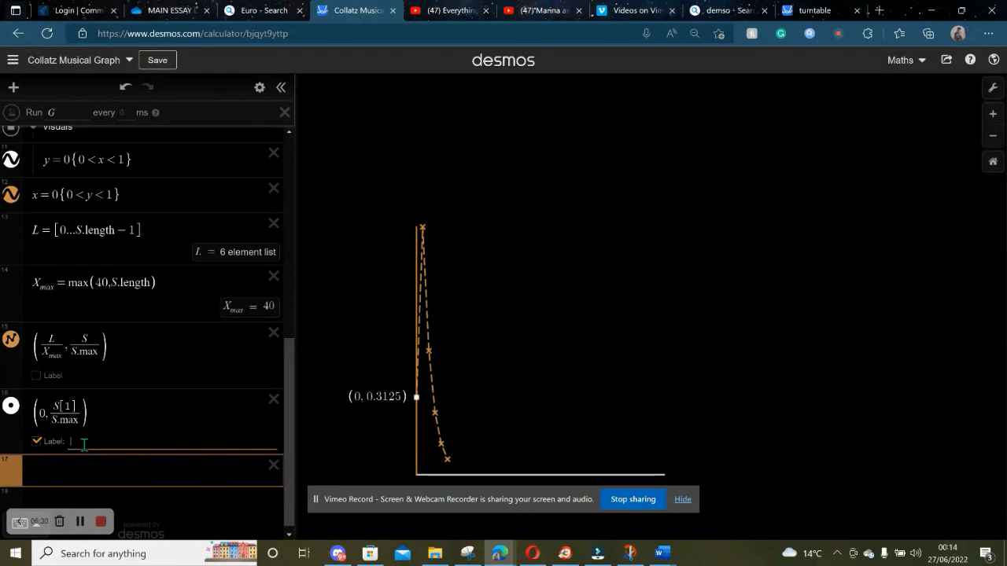
type("$(n,")
key("BackSpace")
type("_se;")
key("BackSpace")
type("lected")
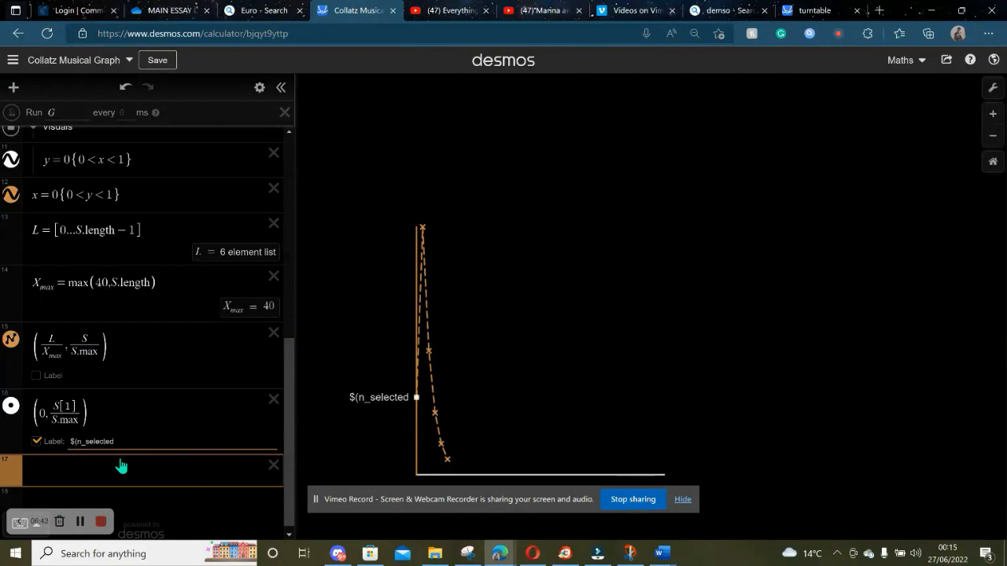
left_click(81, 442)
key("BackSpace")
type("N")
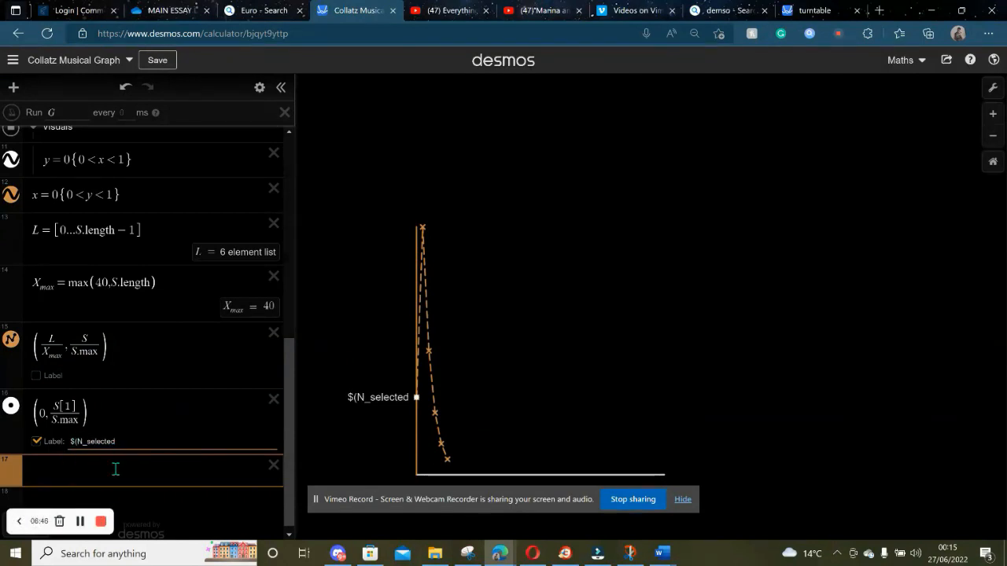
type(")")
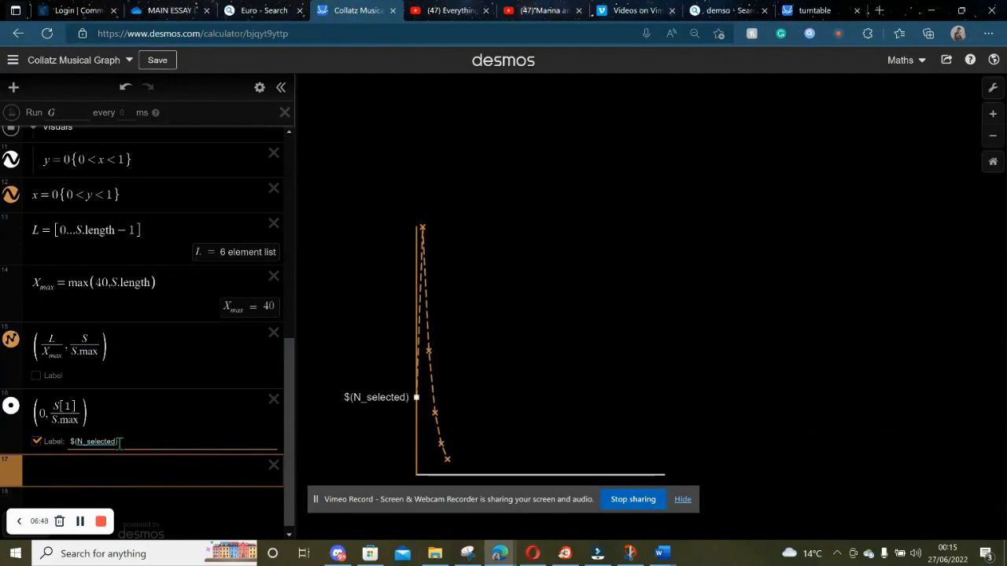
Step: Try enclosing the starting point's label in single quotes, as '$(N_selected)'
type("@")
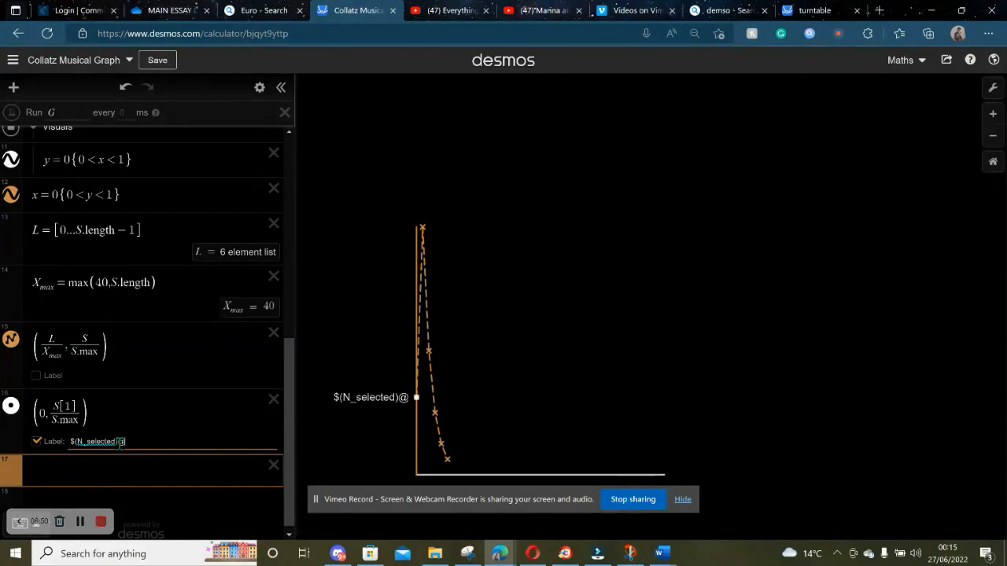
key("BackSpace")
type("@")
key("BackSpace")
type("'")
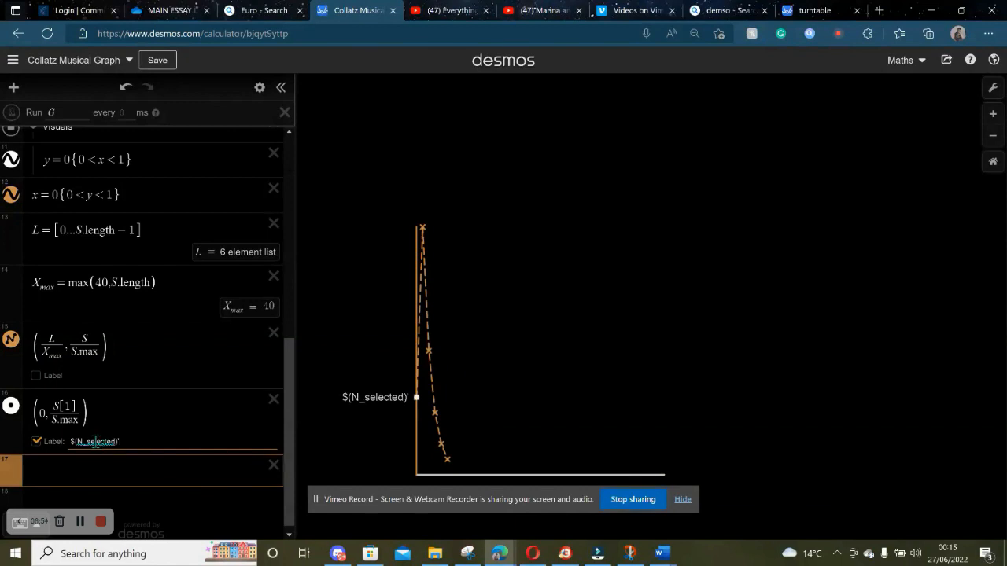
left_click(75, 443)
type("'")
key("BackSpace")
left_click(71, 442)
type("'")
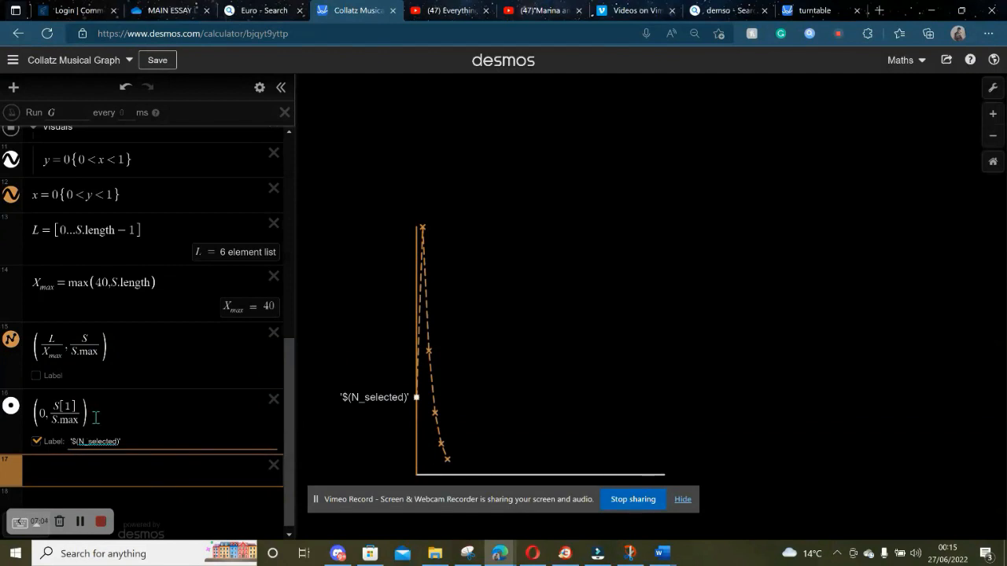
Step: Replace the label's parentheses with curly braces and remove the quotes so that it reads ${N_selected}
left_click(118, 441)
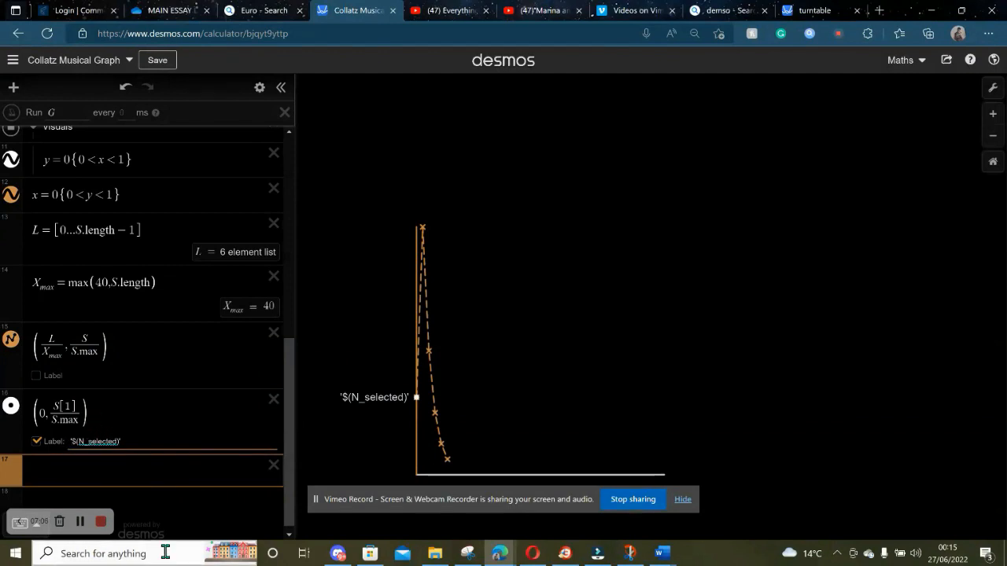
key("BackSpace")
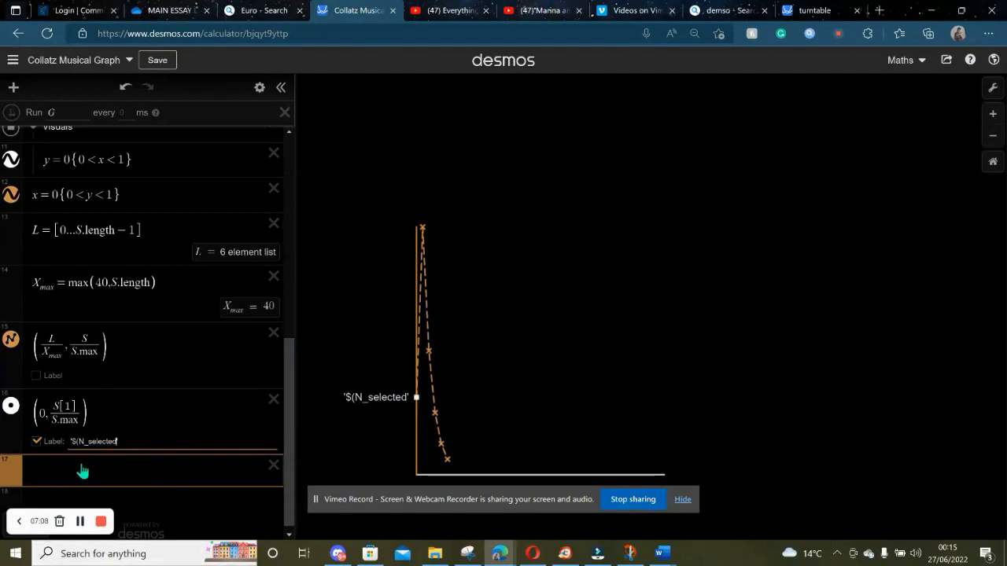
type(")")
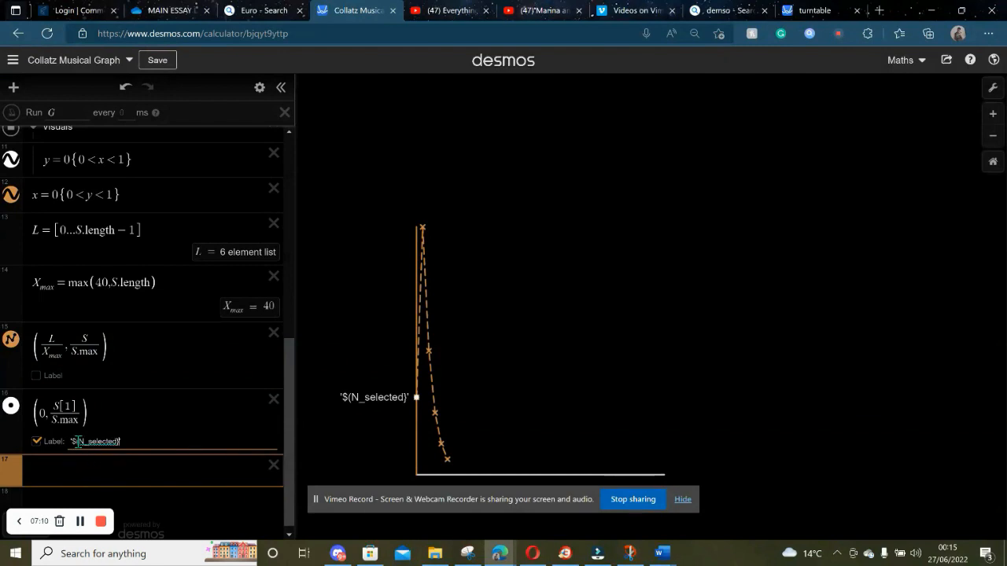
left_click(79, 442)
key("BackSpace")
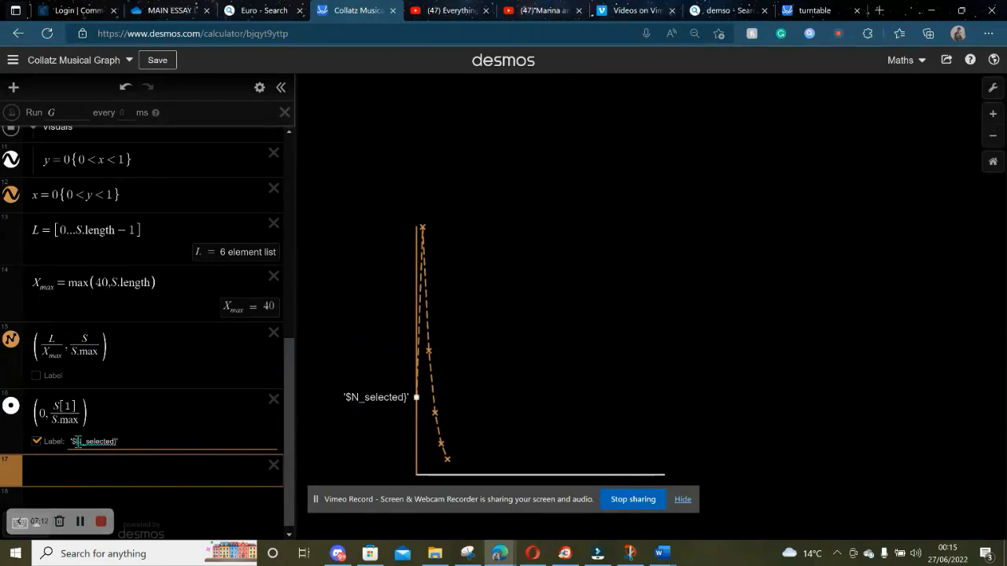
mouse_move(206, 550)
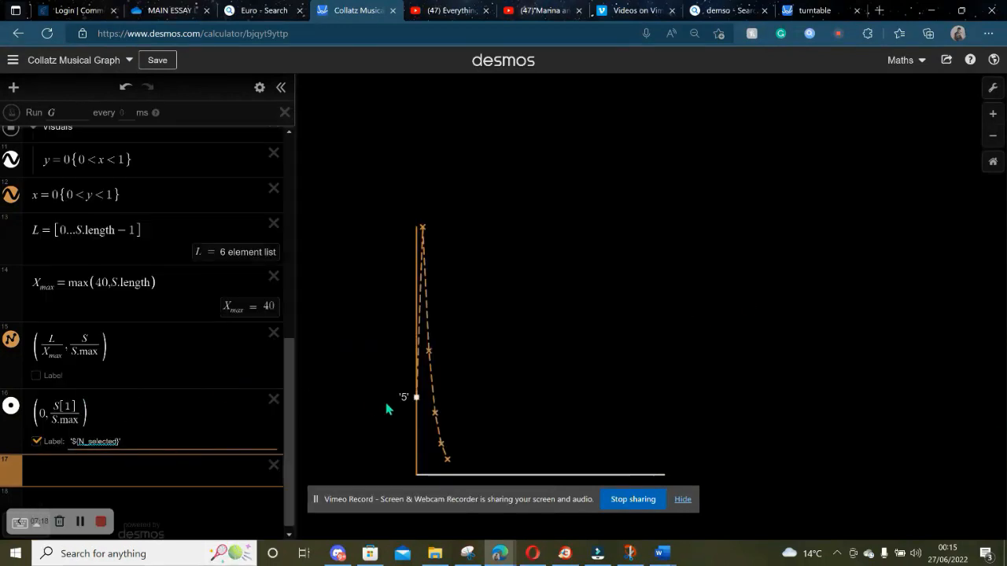
key("BackSpace")
left_click(580, 367)
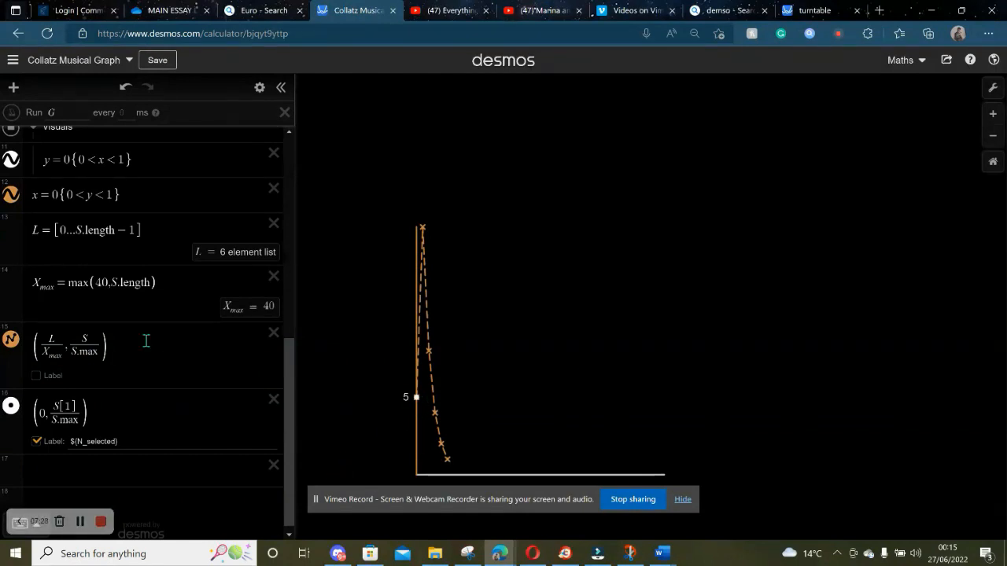
Step: Define the step-count variable s_teps = S.length below the starting-value point
scroll(146, 339, "down", 1)
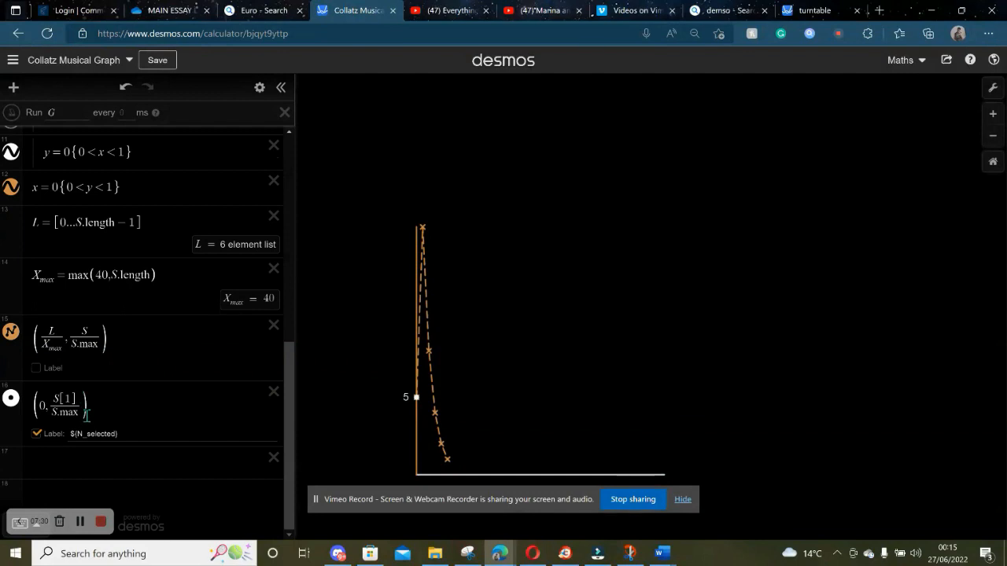
left_click(64, 465)
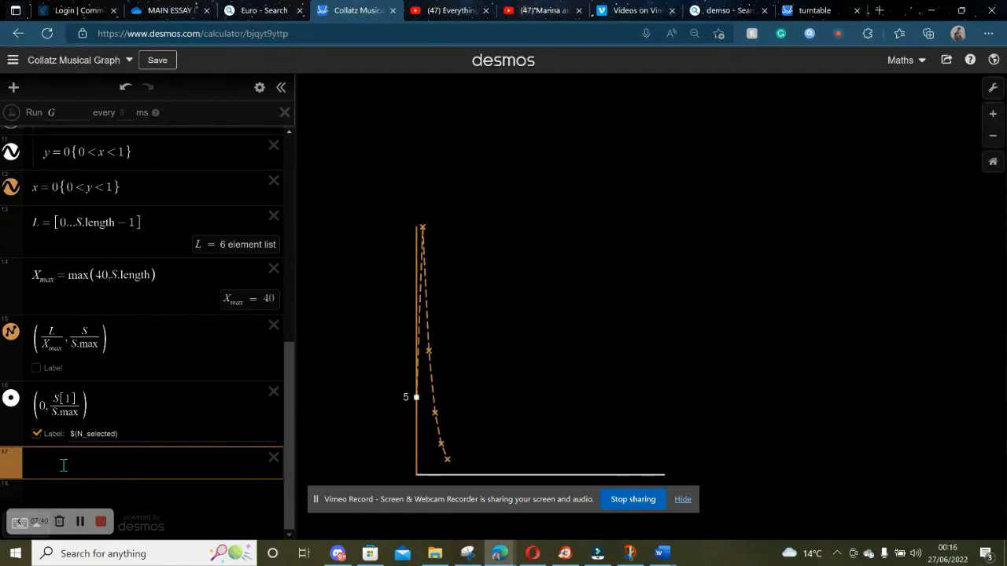
type("s")
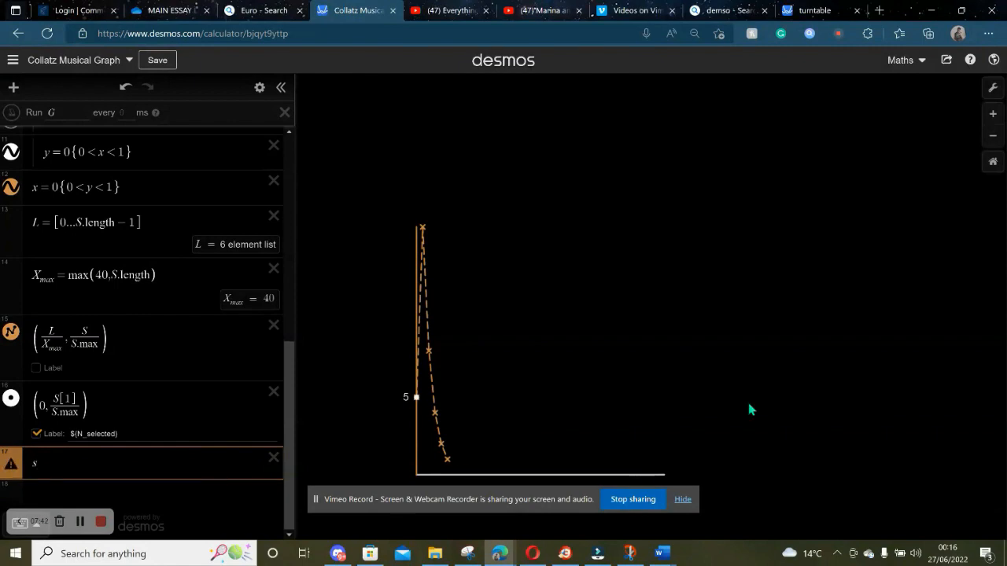
left_click(604, 367)
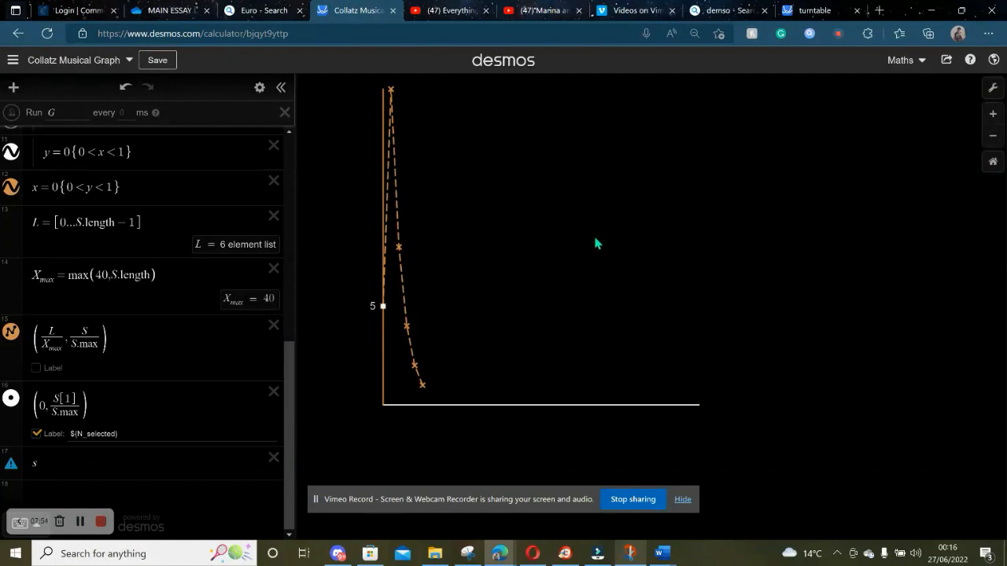
left_click(123, 463)
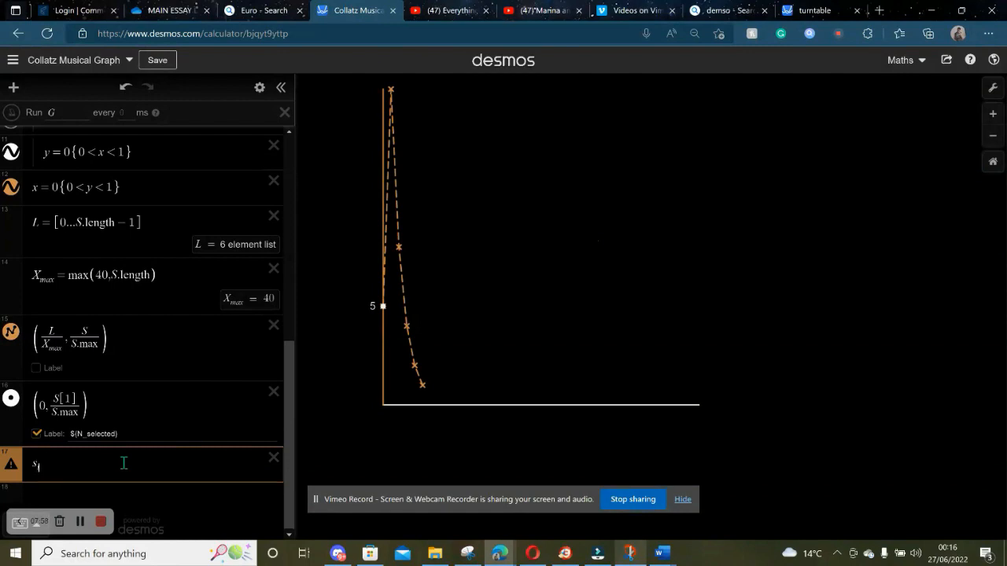
type("_teps=S.")
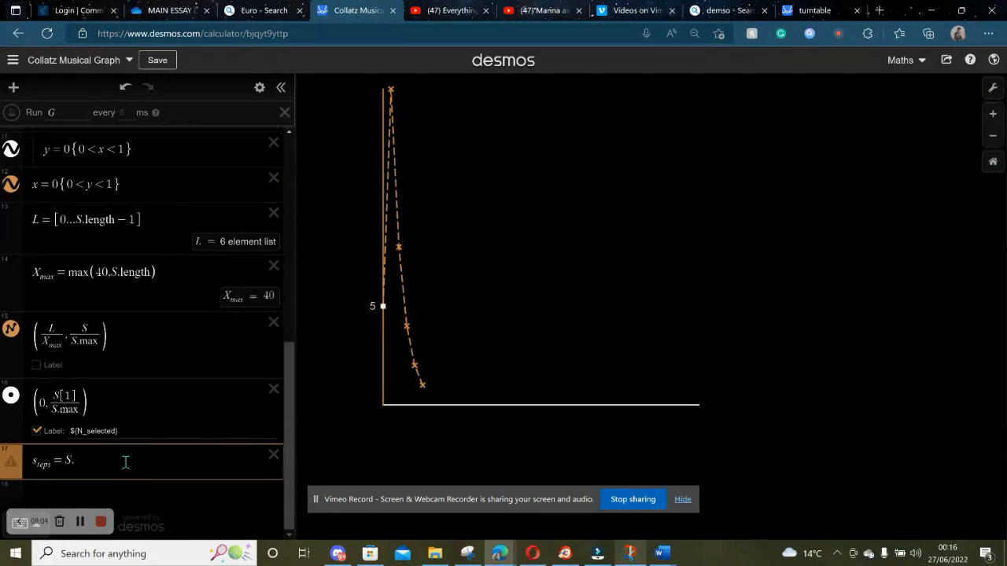
key("BackSpace")
type(".L")
key("BackSpace")
type("length")
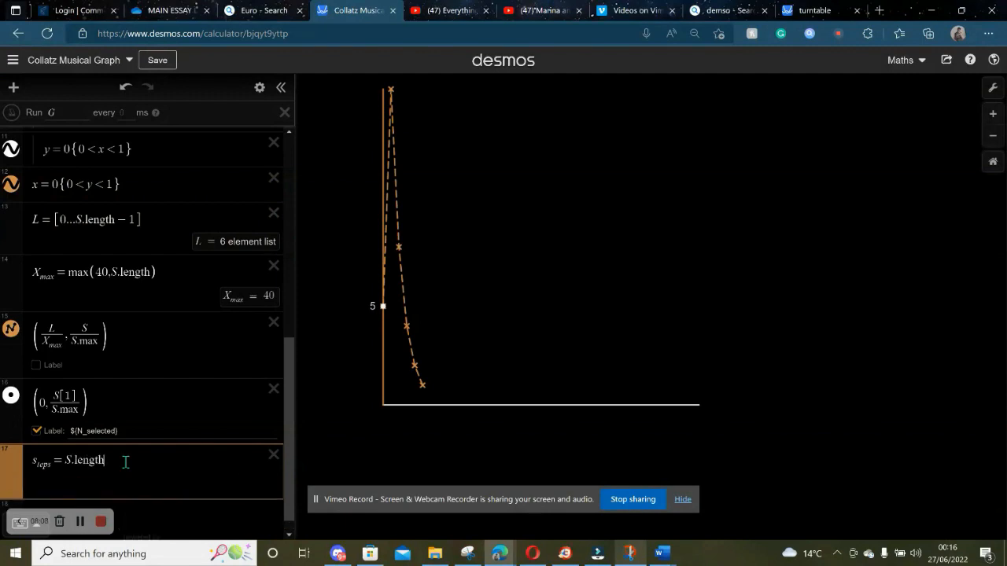
Step: Add a new point at (.5,-0.07) below the s_teps definition, placing it under the horizontal axis
scroll(157, 297, "up", 3)
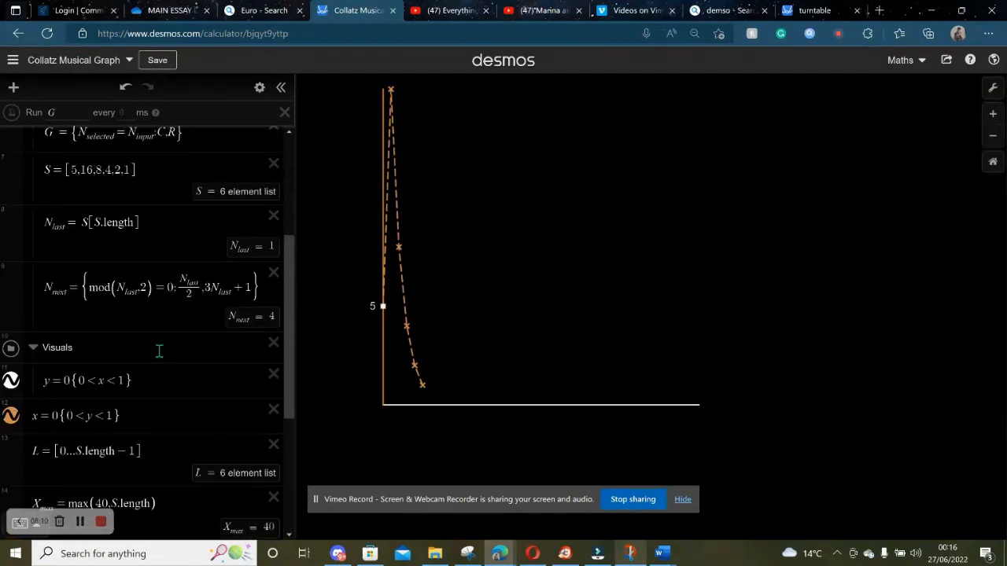
scroll(130, 316, "up", 2)
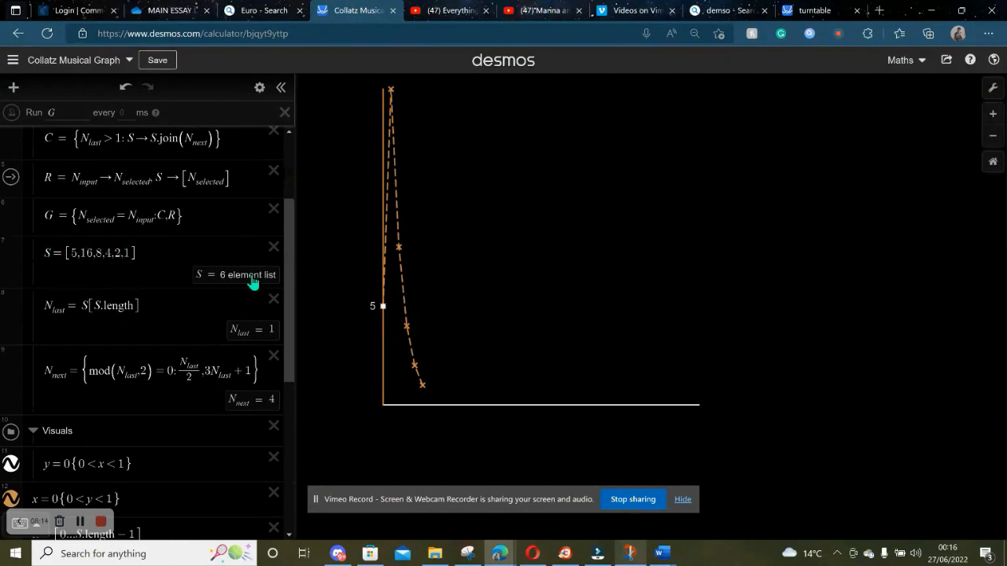
scroll(360, 362, "down", 3)
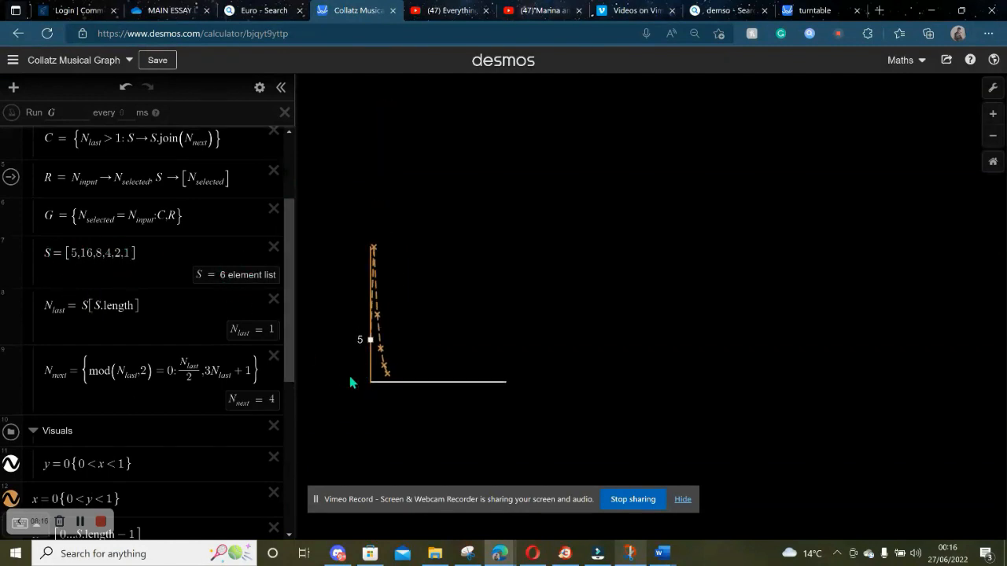
scroll(188, 451, "down", 8)
left_click(190, 449)
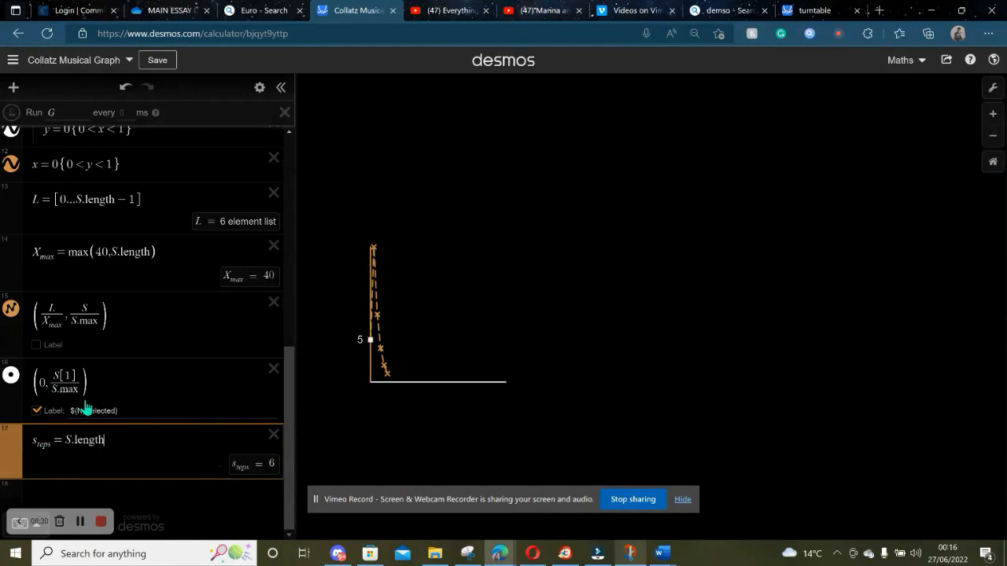
left_click(124, 499)
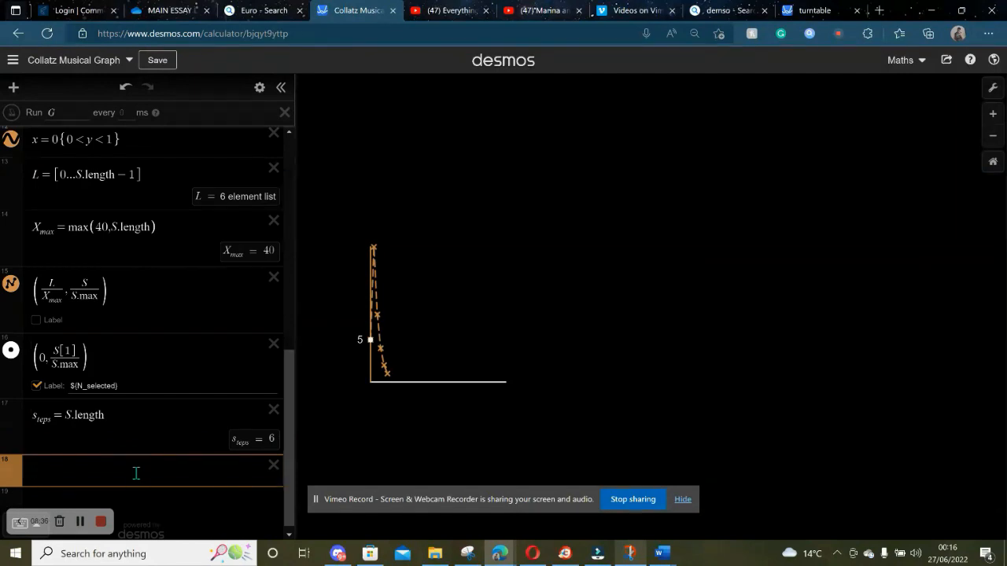
type("(")
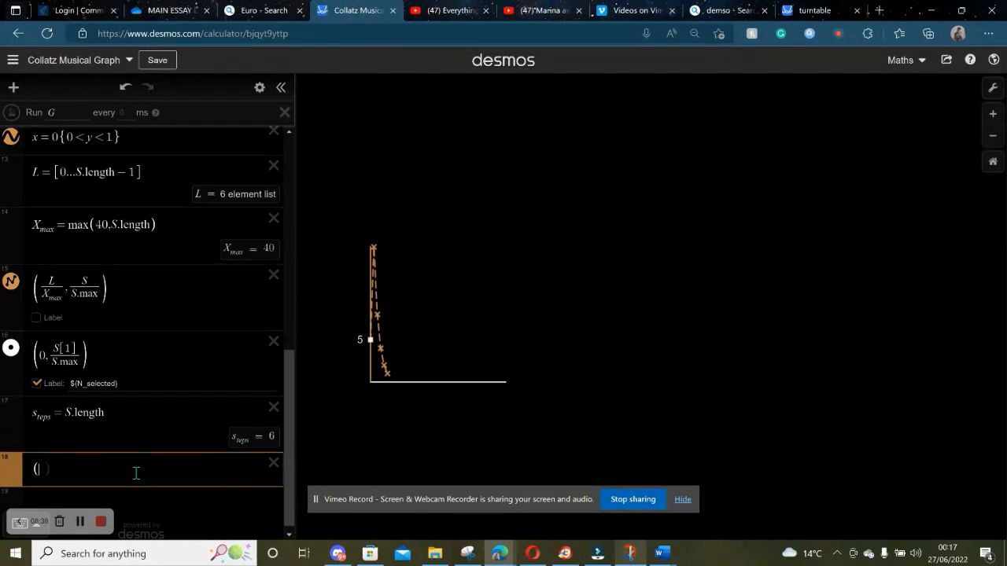
type(".5,")
type("-0")
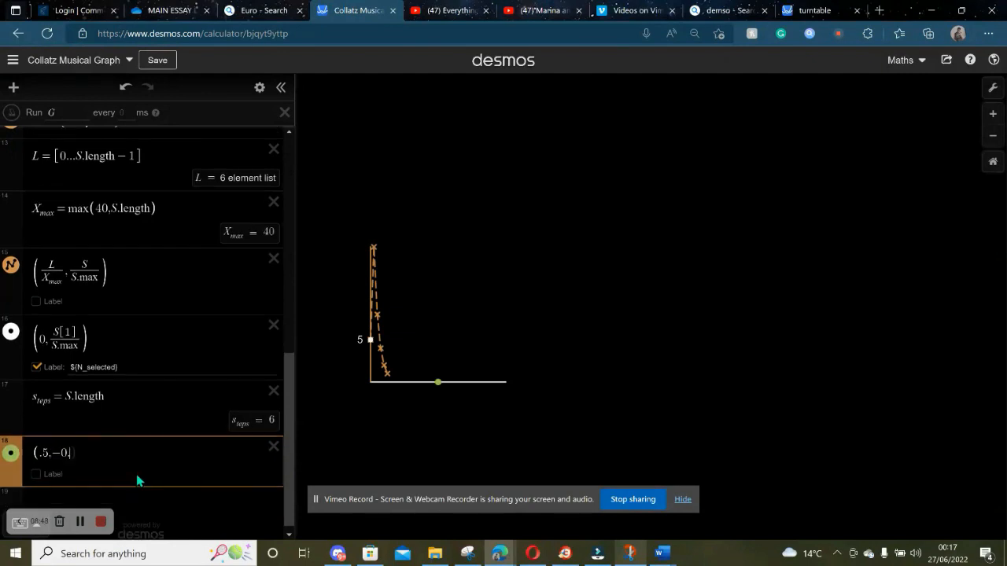
type(".7")
key("BackSpace")
type("07)")
Step: Enable the label of the point at (.5,-0.07) and enter "Number of Iterations" as its text
left_click(35, 475)
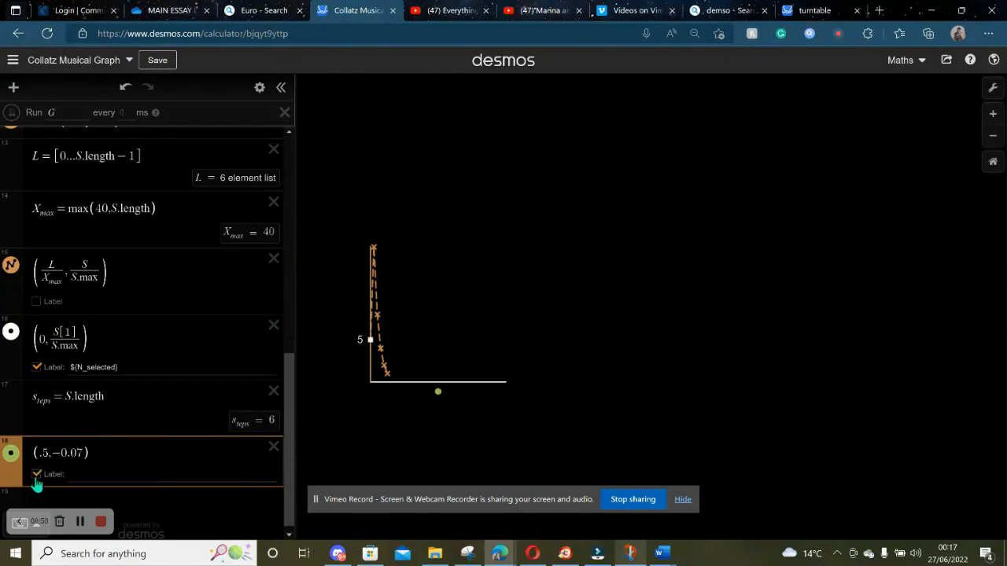
left_click(106, 479)
type("Number")
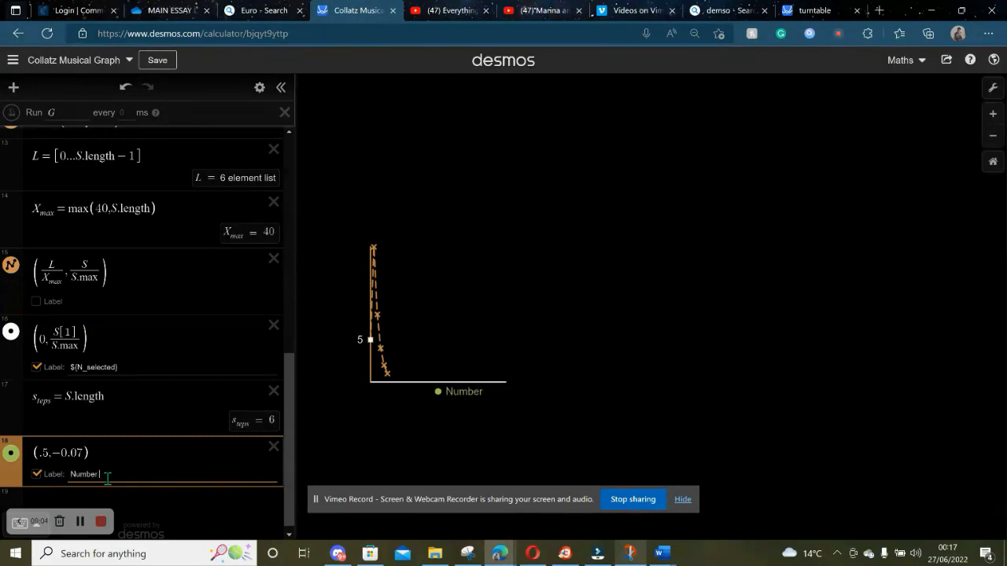
type(" of Iterations")
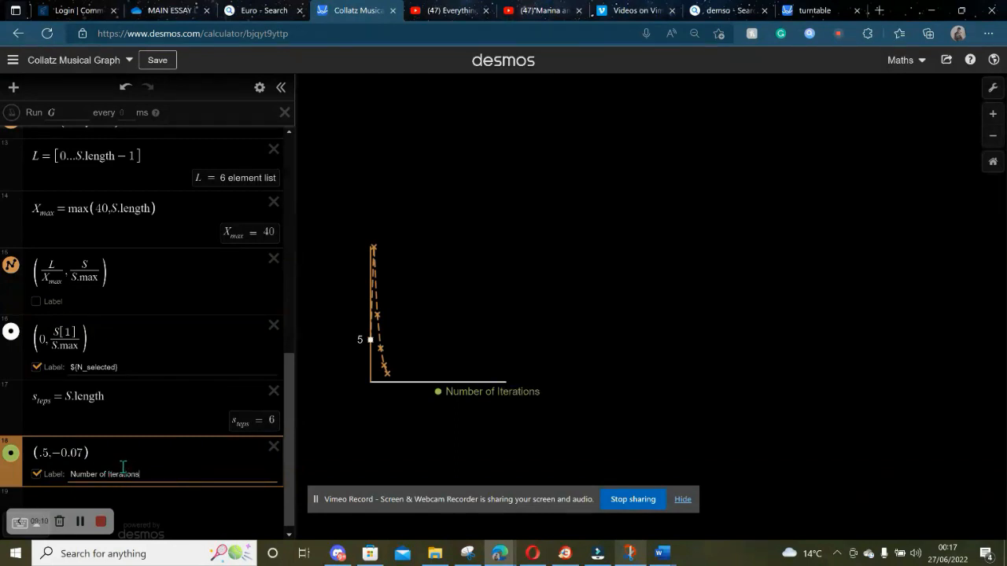
Step: Append a semicolon and the variable reference ${S-teps} to the "Number of Iterations" label
type(" ;")
type("${}")
left_click(152, 475)
type("5")
type("te")
key("BackSpace")
key("BackSpace")
type("-teps")
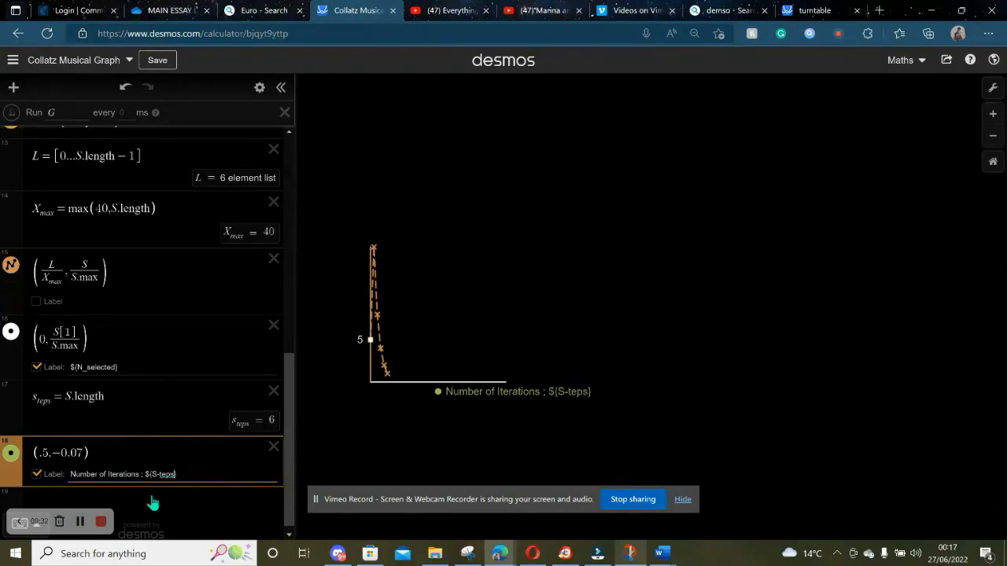
Step: Correct the variable reference at the end of the label to ${s_teps}
key("BackSpace")
key("BackSpace")
key("BackSpace")
key("BackSpace")
key("BackSpace")
type("-T")
key("BackSpace")
key("BackSpace")
key("BackSpace")
key("BackSpace")
type("{s_teps")
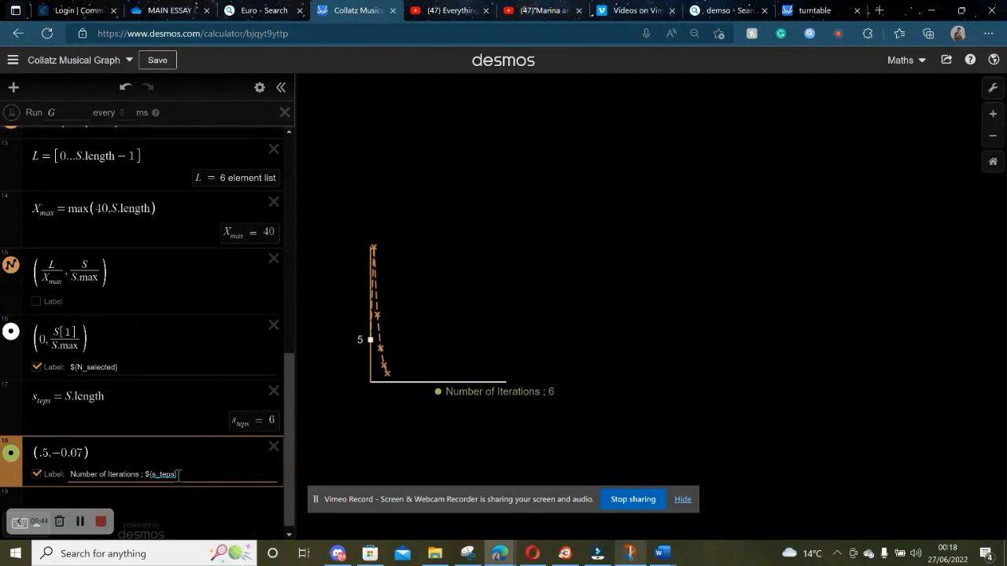
Step: Replace the semicolon in the label with a colon so that it reads "Number of Iterations : ${s_teps}"
left_click(143, 474)
key("BackSpace")
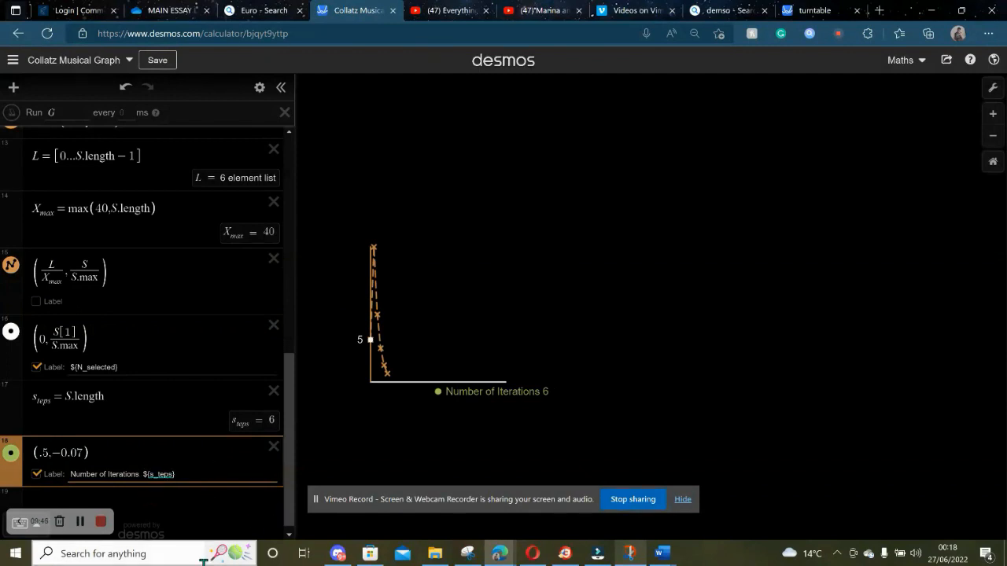
type(":")
Step: Set the x-coordinate of the "Number of Iterations" point to .3, trying .4 first
scroll(114, 502, "down", 1)
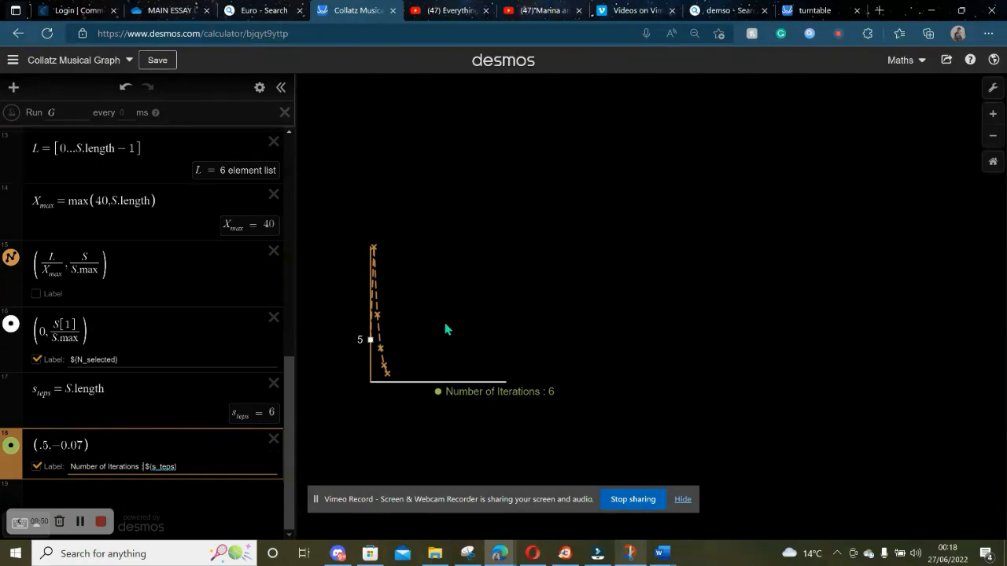
scroll(445, 328, "up", 3)
left_click_drag(445, 328, 556, 271)
scroll(683, 258, "up", 3)
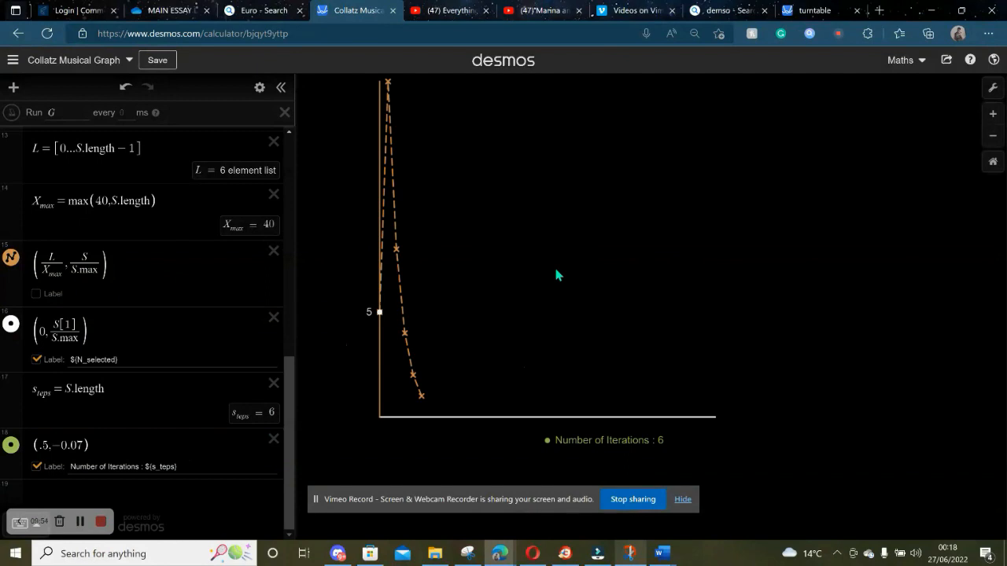
left_click_drag(600, 337, 591, 353)
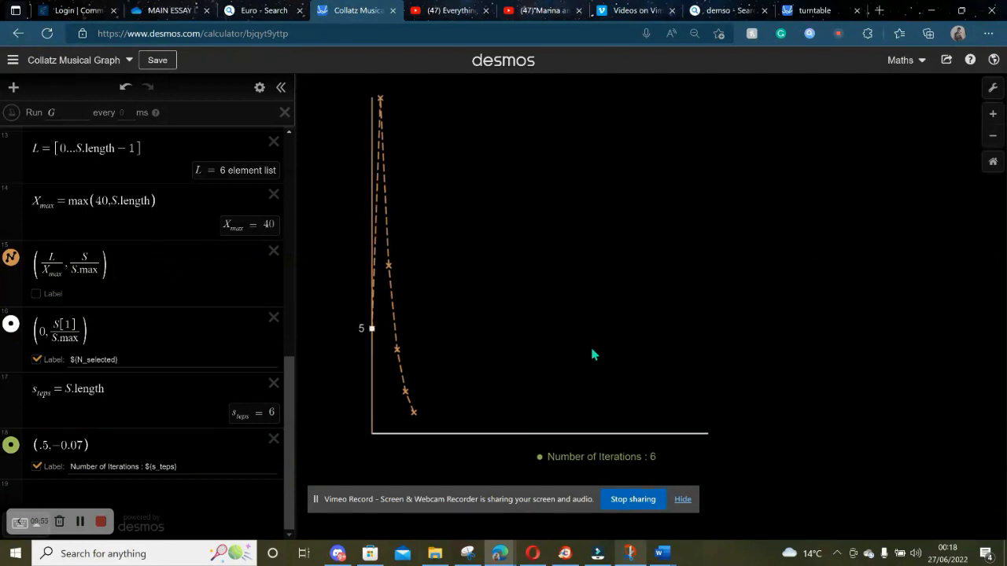
left_click(45, 449)
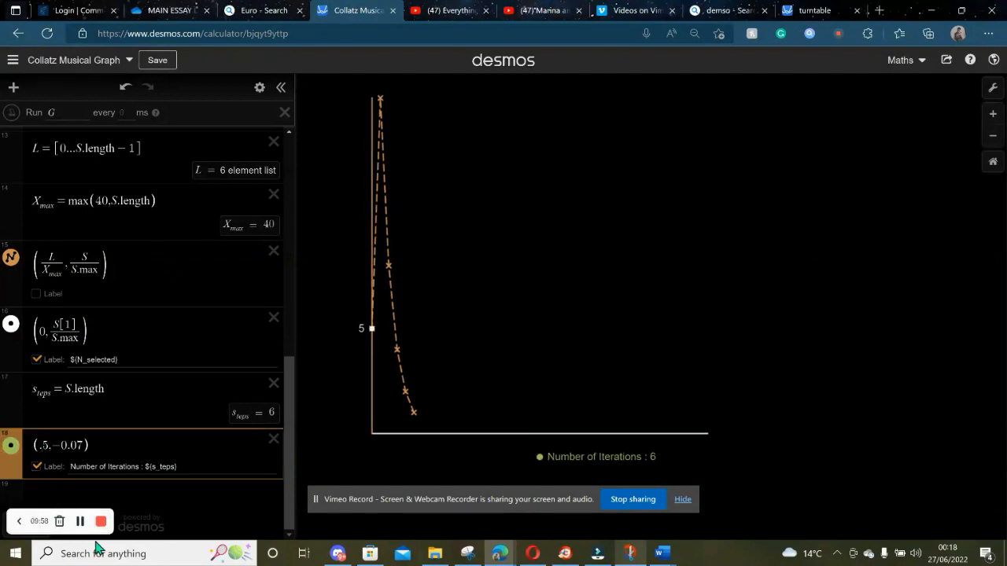
key("Return")
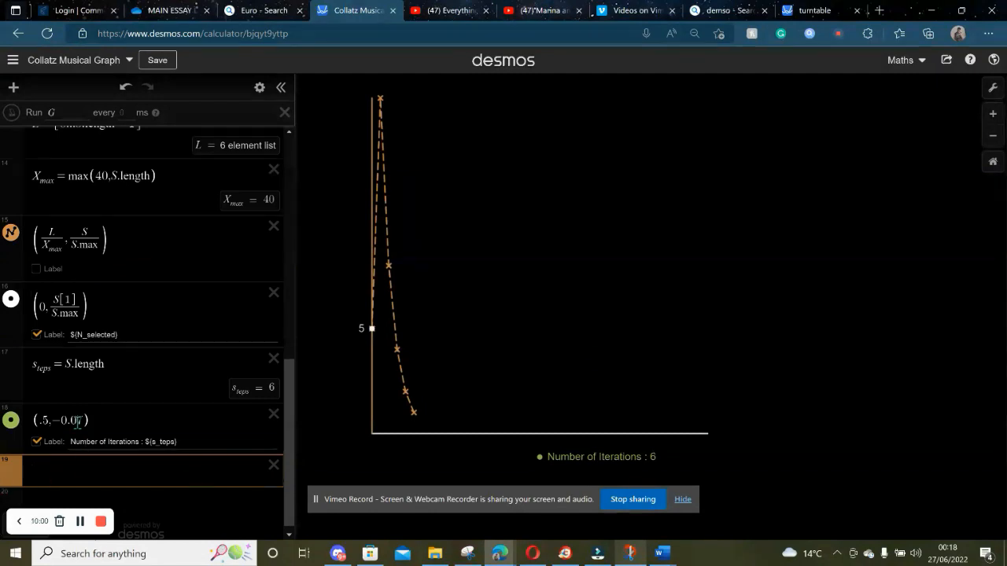
left_click(47, 419)
type("4")
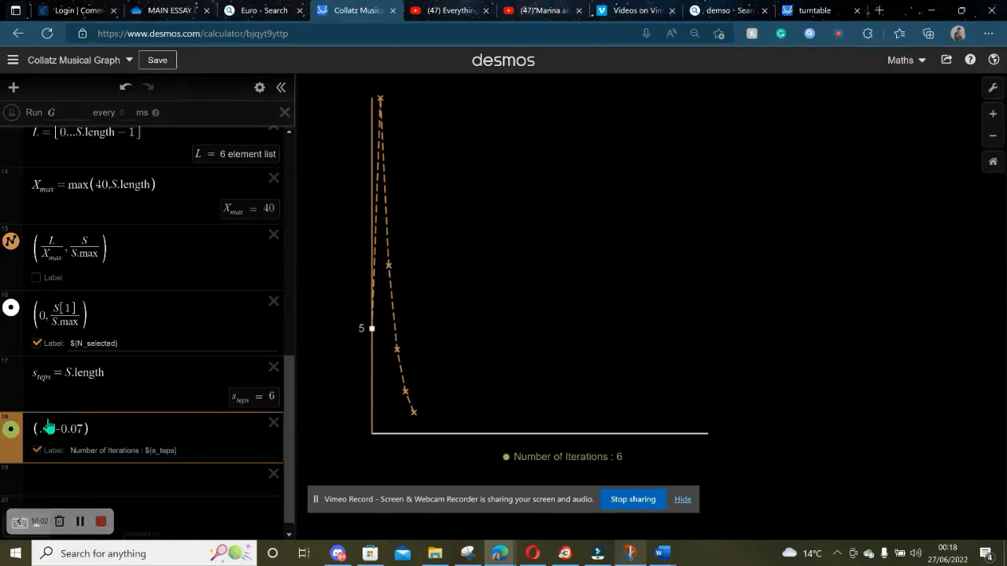
key("BackSpace")
type("5")
key("BackSpace")
type("3")
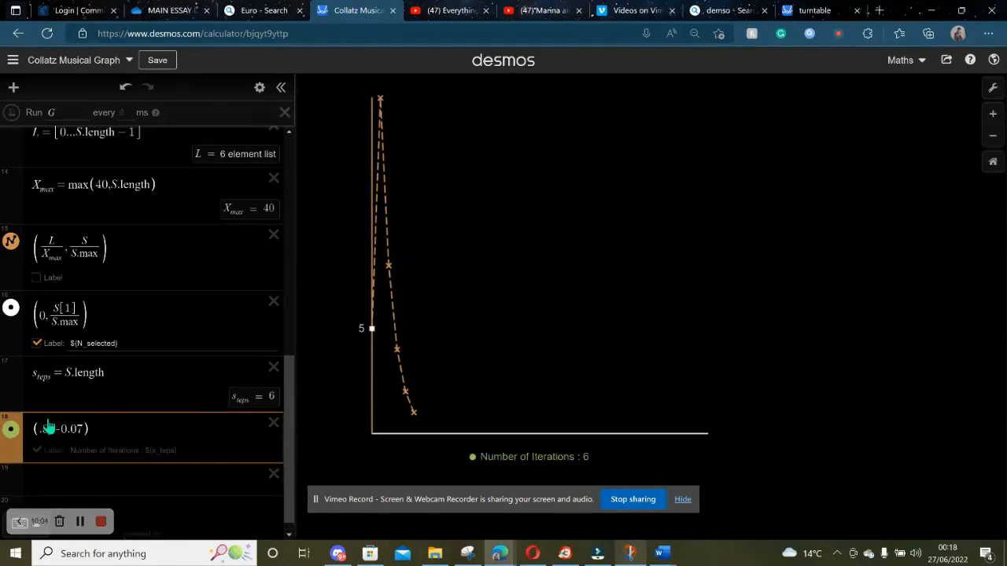
Step: Define the variable m_ax = S.max on the line below the "Number of Iterations" point
key("Return")
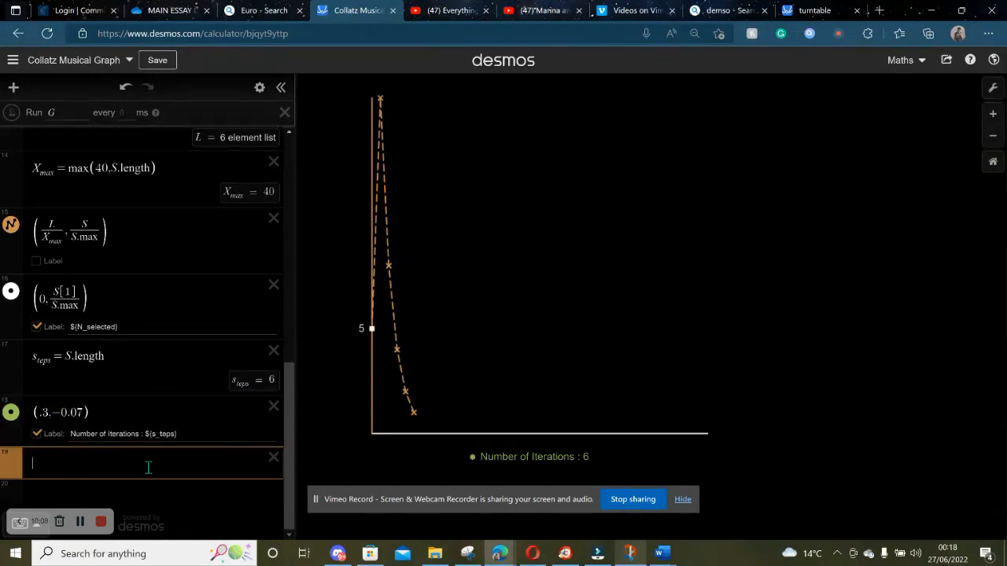
type("m")
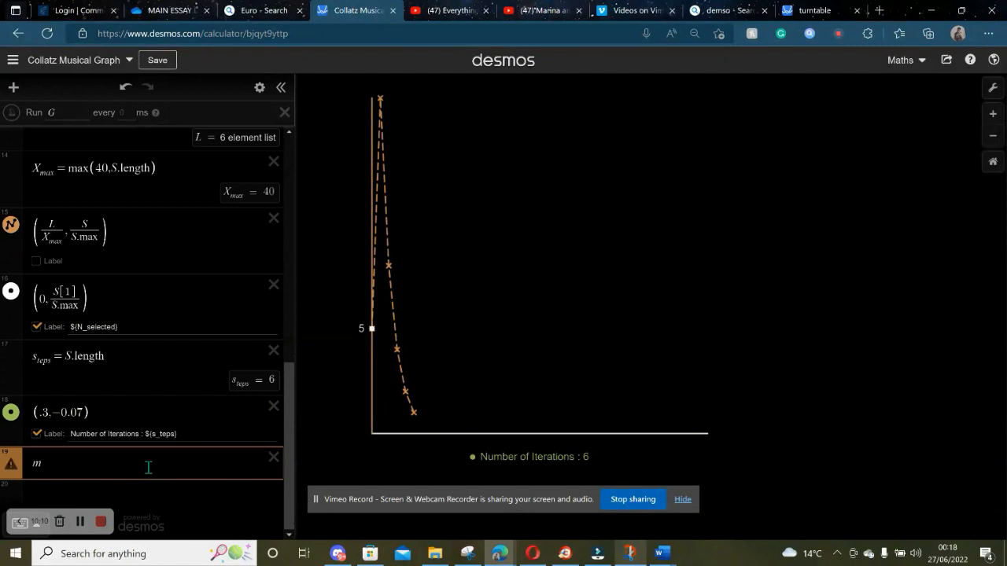
type("_ax ")
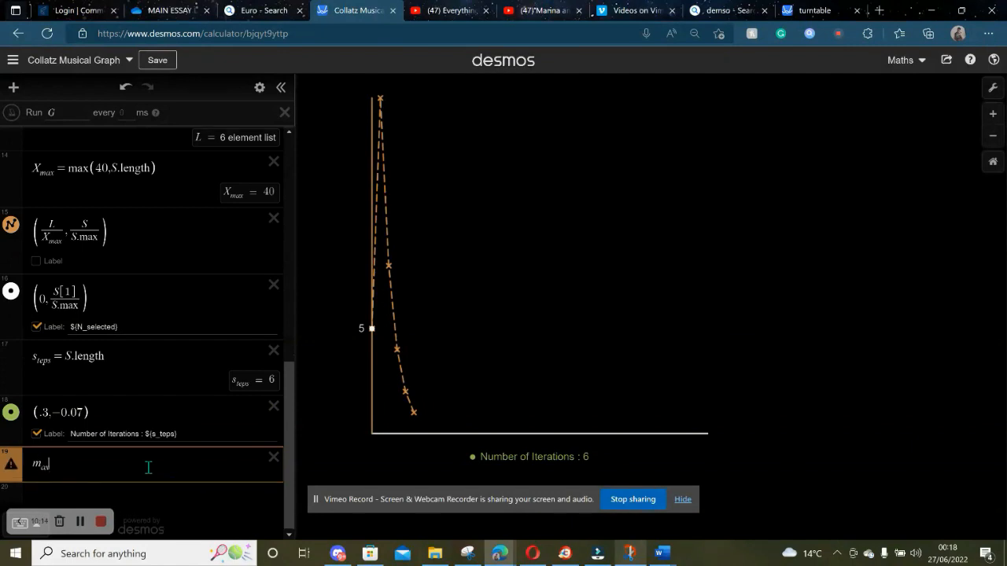
type("= S.max")
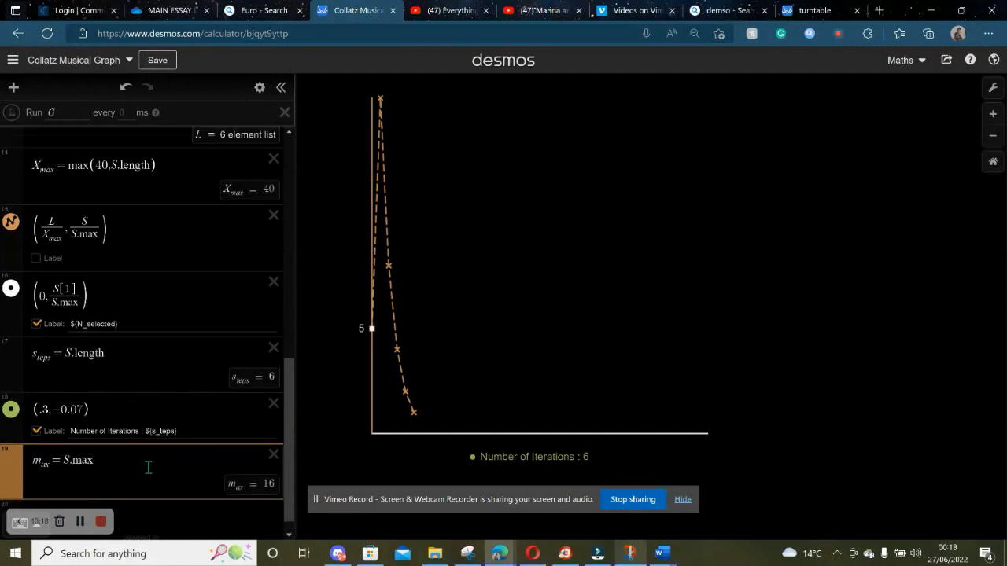
scroll(148, 467, "down", 1)
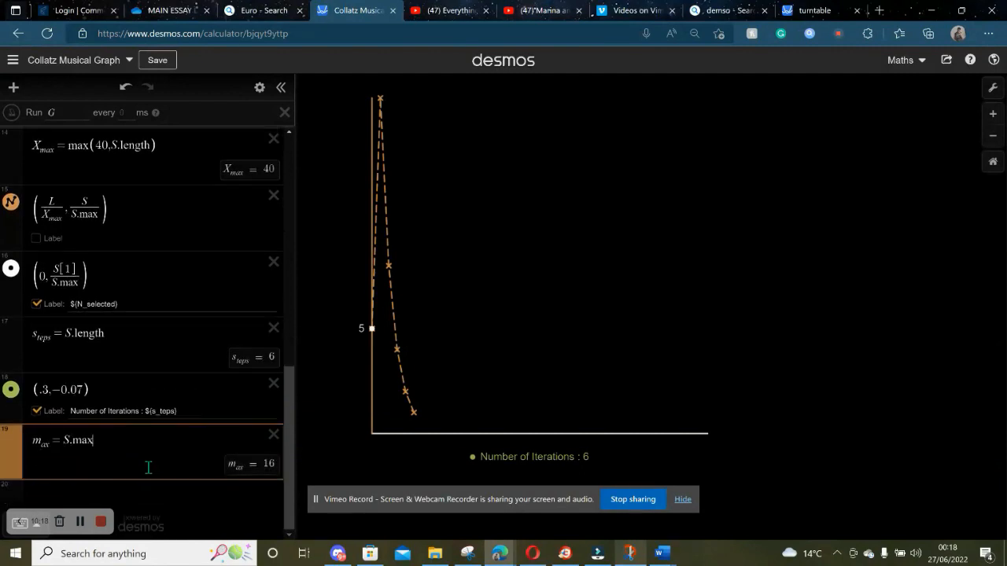
Step: Copy the coordinates (.3,-0.07) of the "Number of Iterations" point into a new expression below m_ax
left_click(163, 504)
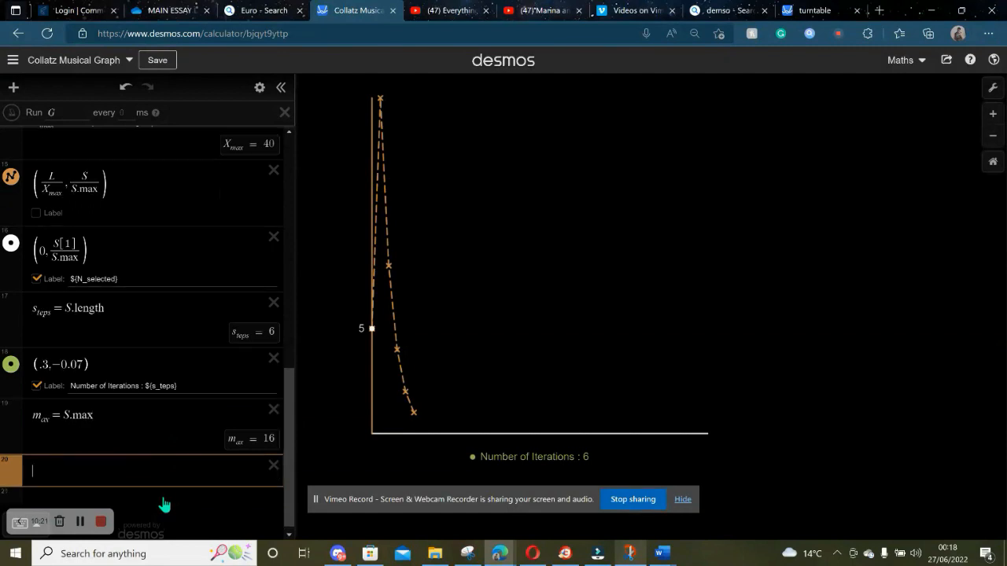
left_click(107, 361)
key("ctrl+c")
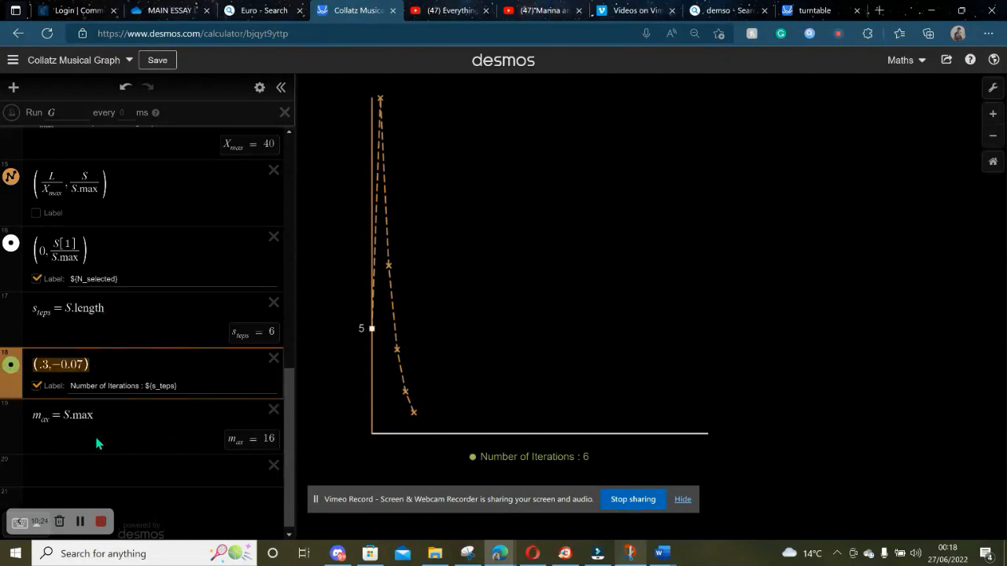
left_click(104, 483)
key("ctrl+v")
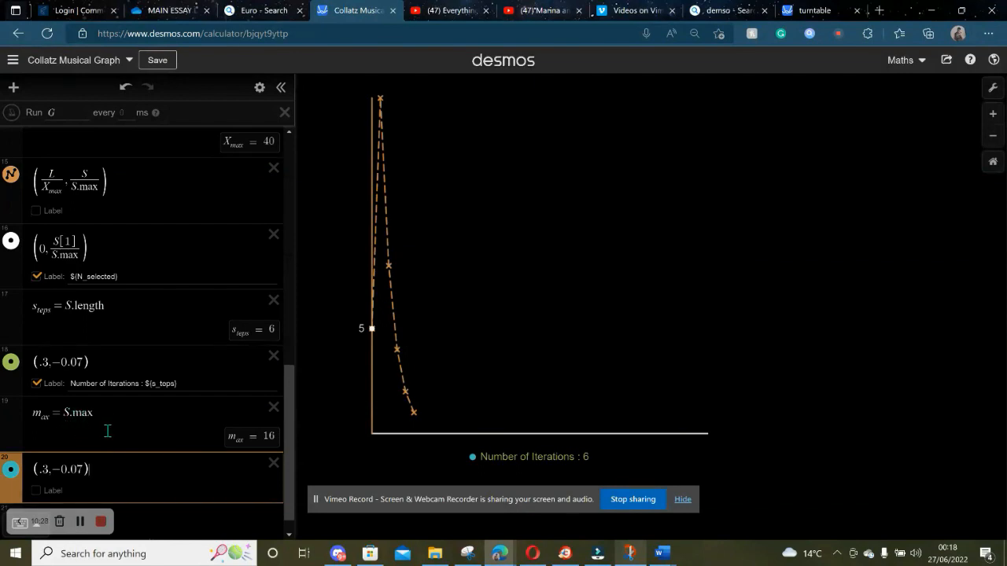
Step: Try .5 as the copied point's x-coordinate and set it back to .3
left_click(49, 473)
key("BackSpace")
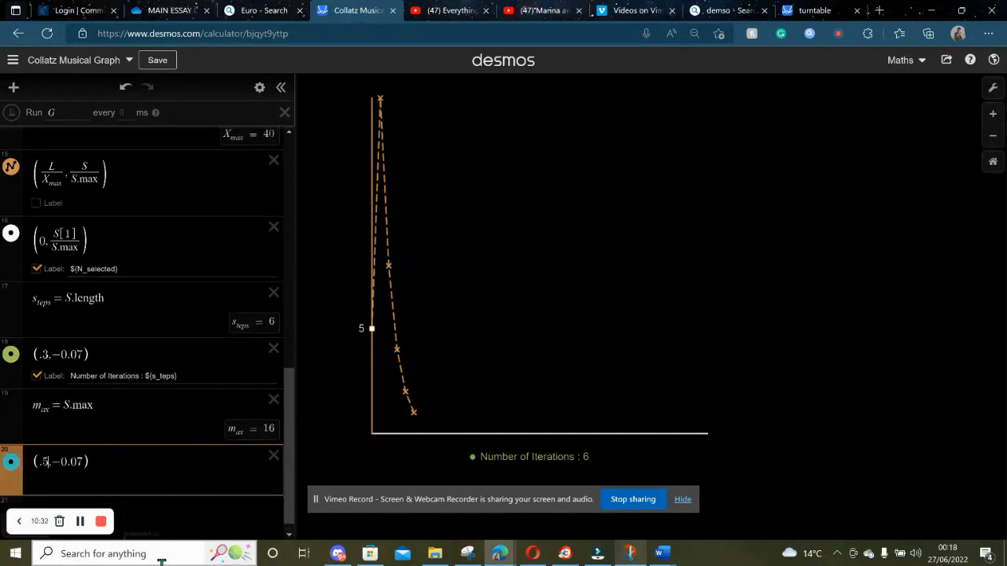
type("3")
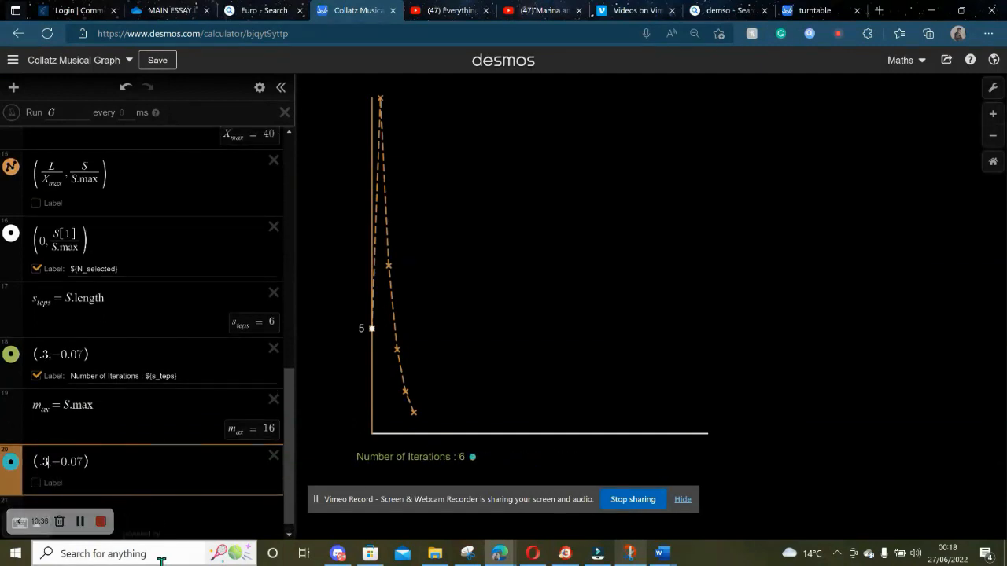
Step: Set the x-coordinate of the "Number of Iterations" point to .4, trying .5 first
scroll(373, 385, "down", 2)
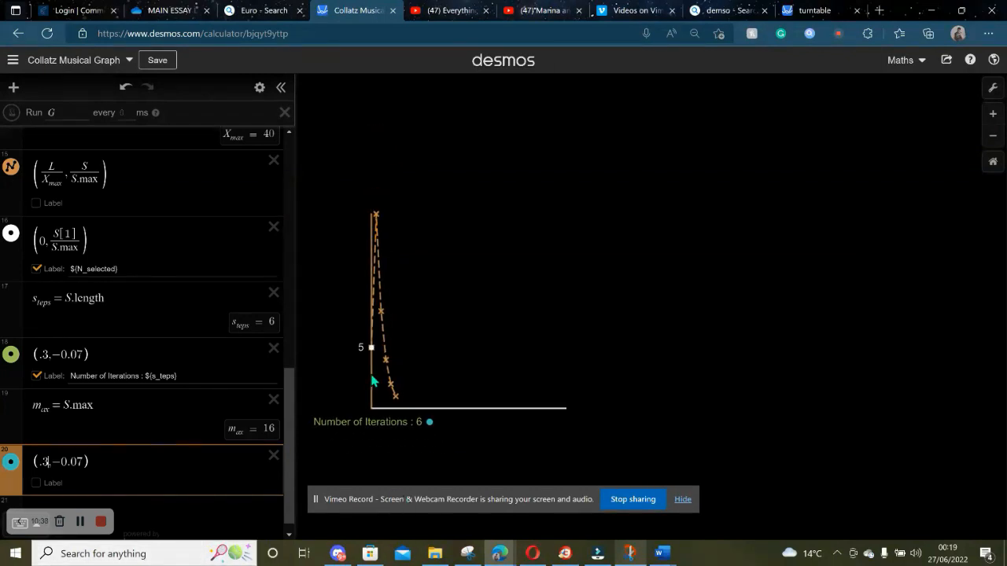
left_click_drag(358, 385, 374, 330)
scroll(374, 334, "up", 2)
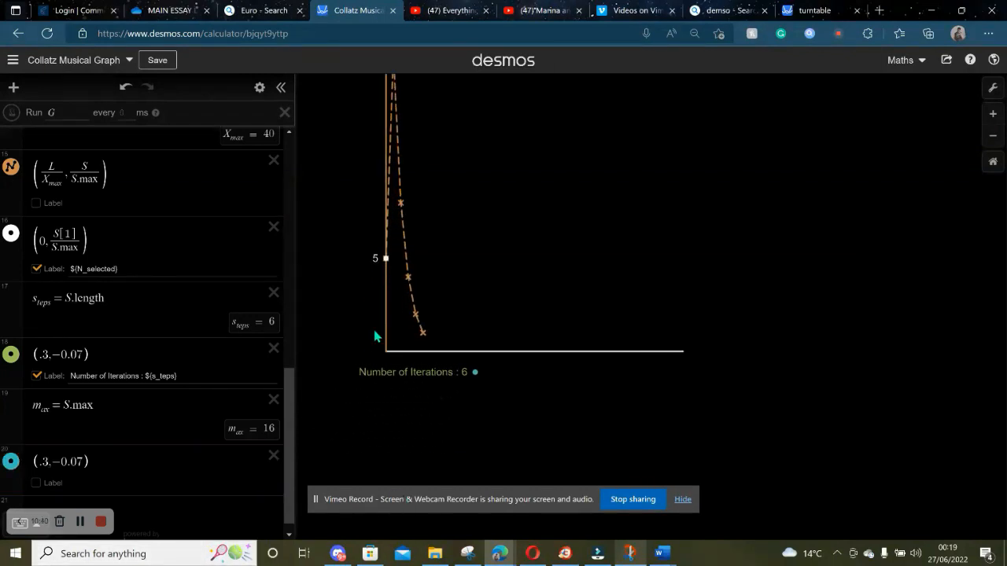
scroll(375, 336, "up", 2)
scroll(381, 276, "down", 2)
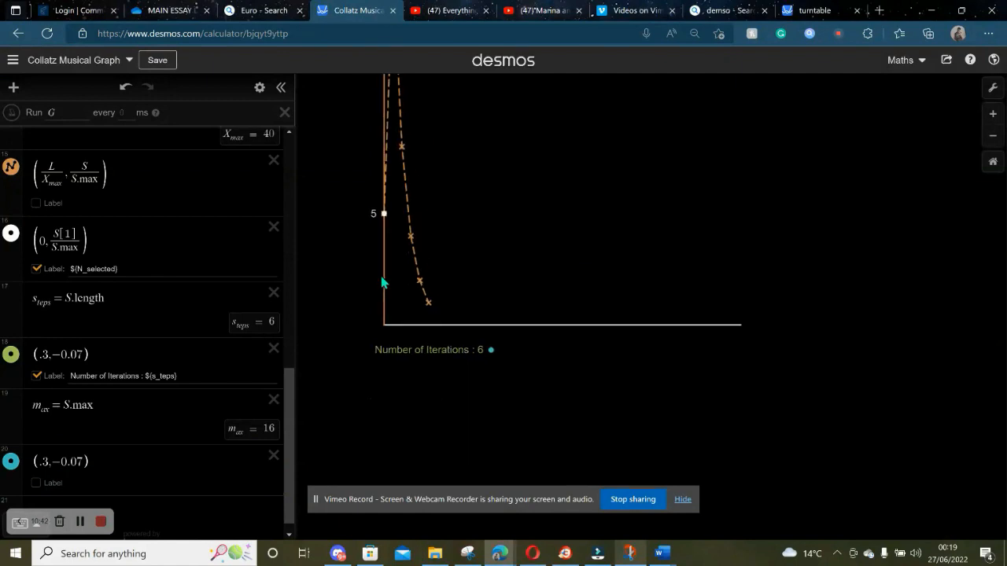
left_click_drag(381, 277, 329, 341)
scroll(315, 337, "down", 3)
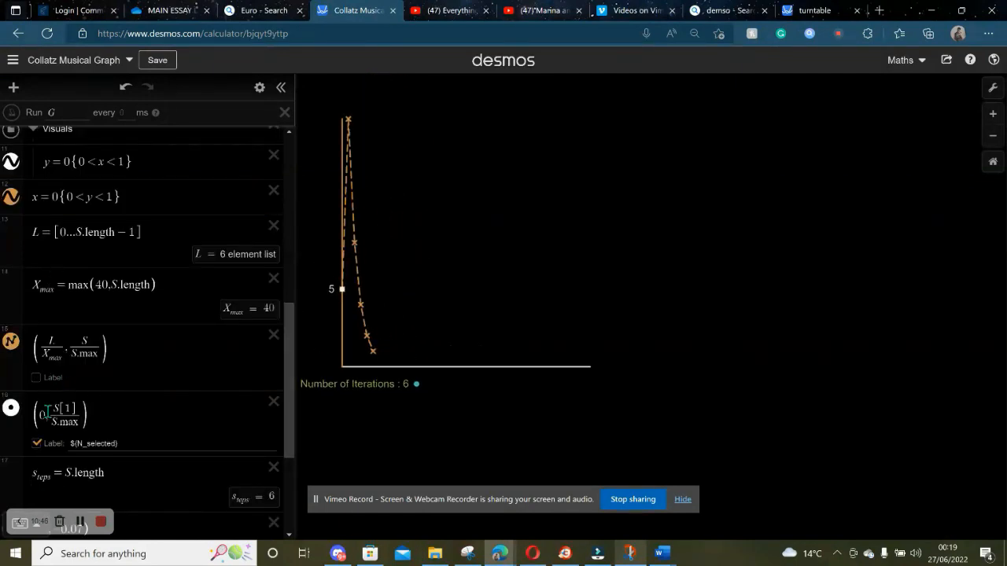
scroll(46, 411, "down", 3)
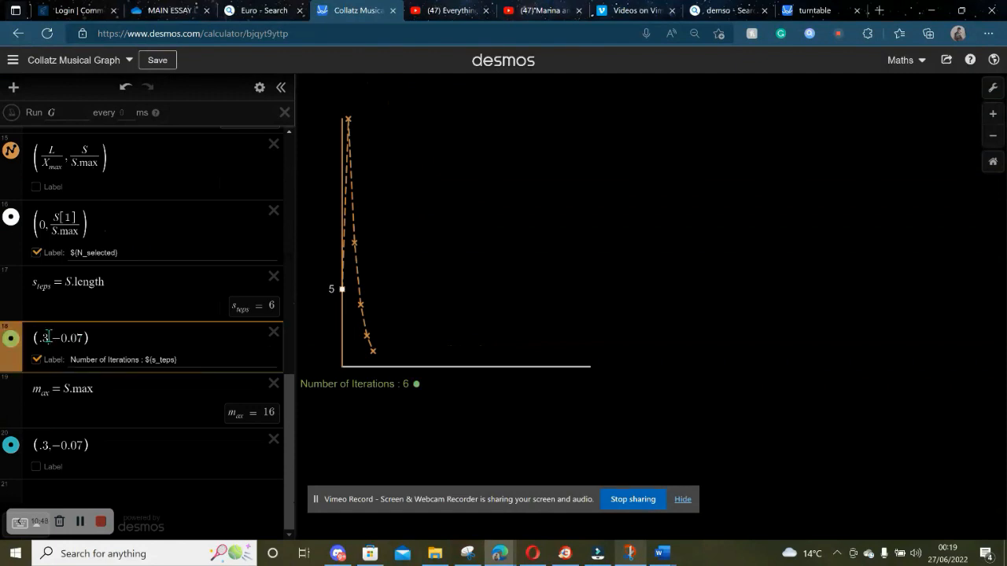
left_click(47, 337)
key("BackSpace")
type("5")
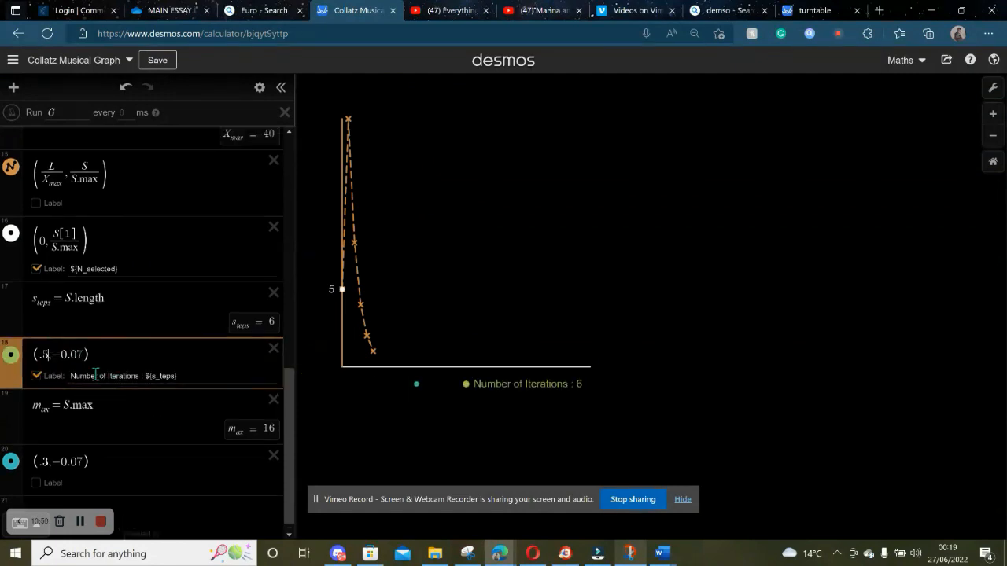
key("BackSpace")
type("4")
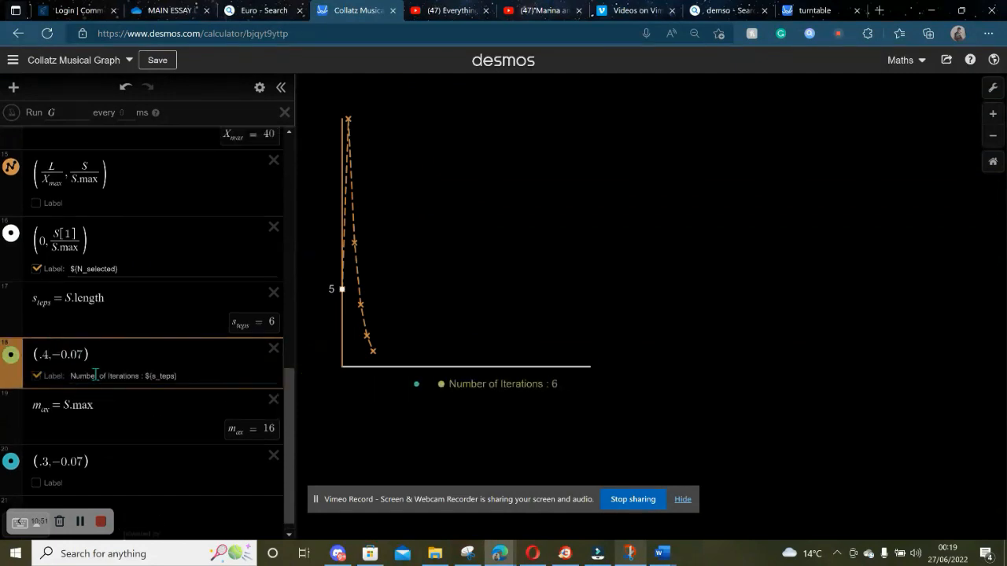
Step: Change the coordinates of the copied point below m_ax to (.4,-0.13)
left_click(47, 457)
key("BackSpace")
type("4")
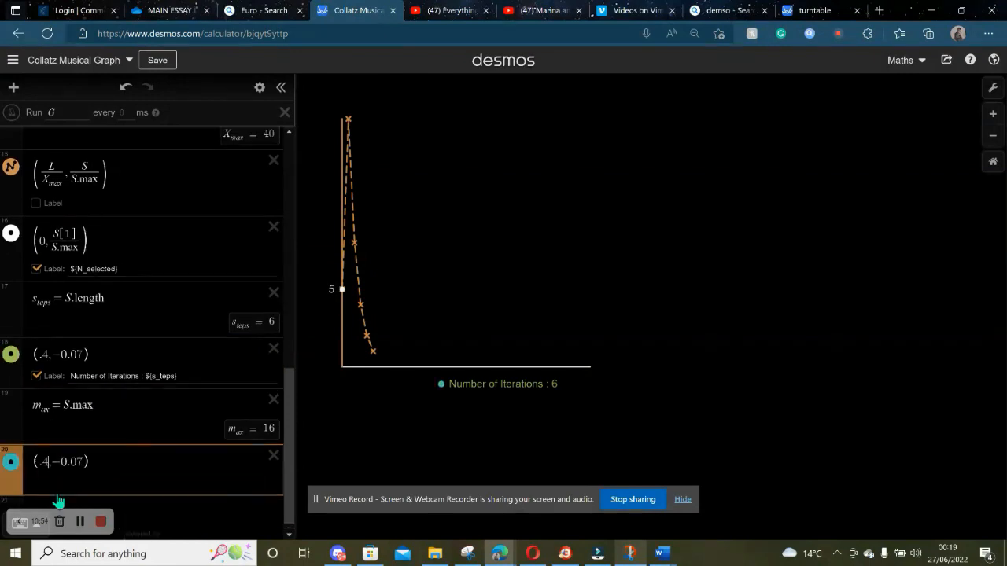
scroll(37, 497, "down", 1)
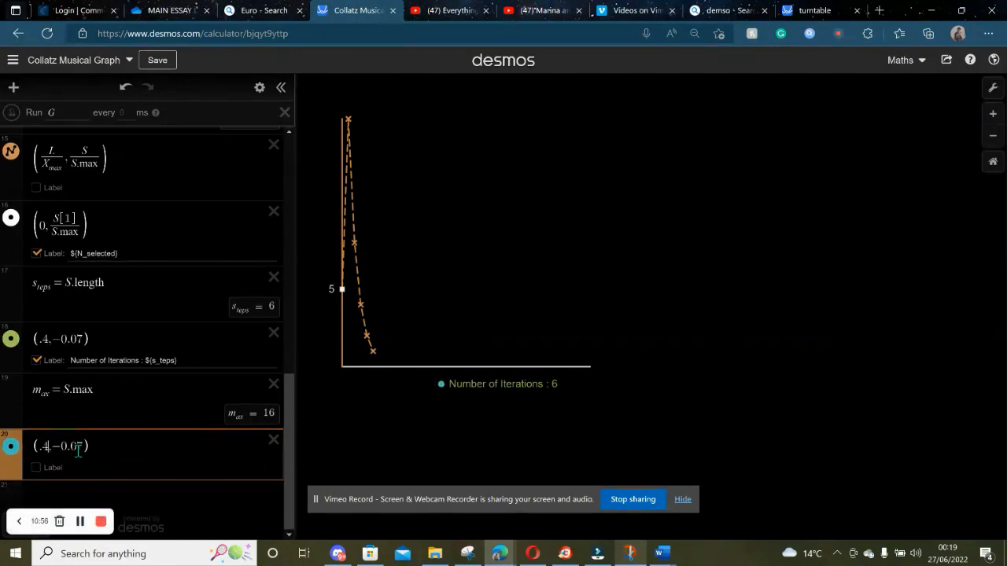
key("BackSpace")
key("BackSpace")
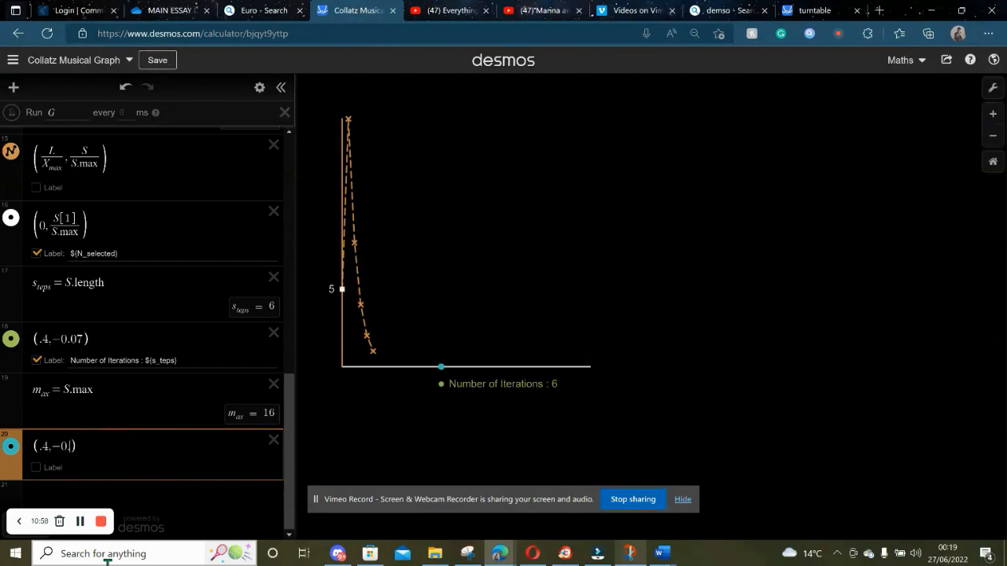
type("13")
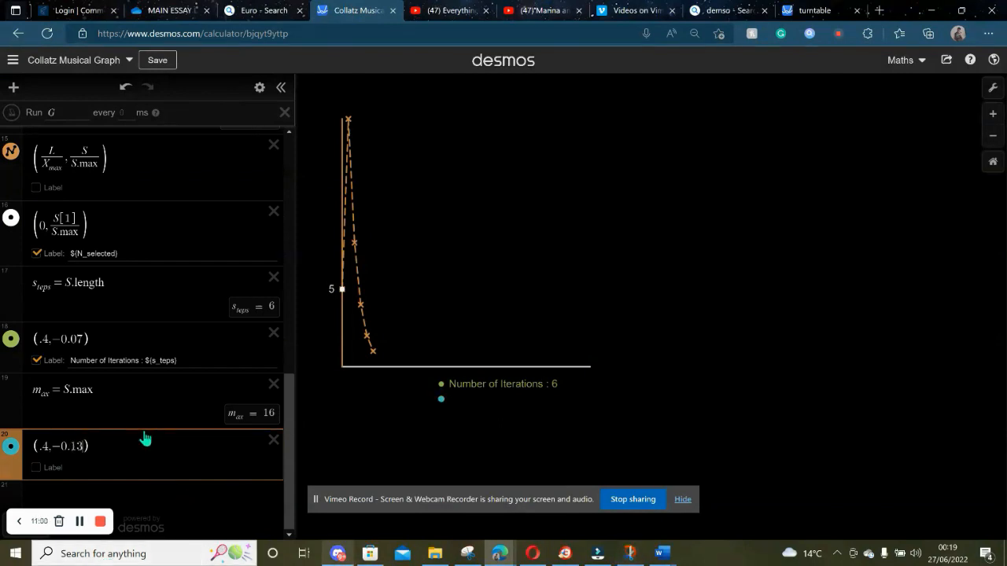
Step: Enable the label of the (.4,-0.13) point and enter "Highest Number Reached : ${}" as its text
left_click(37, 471)
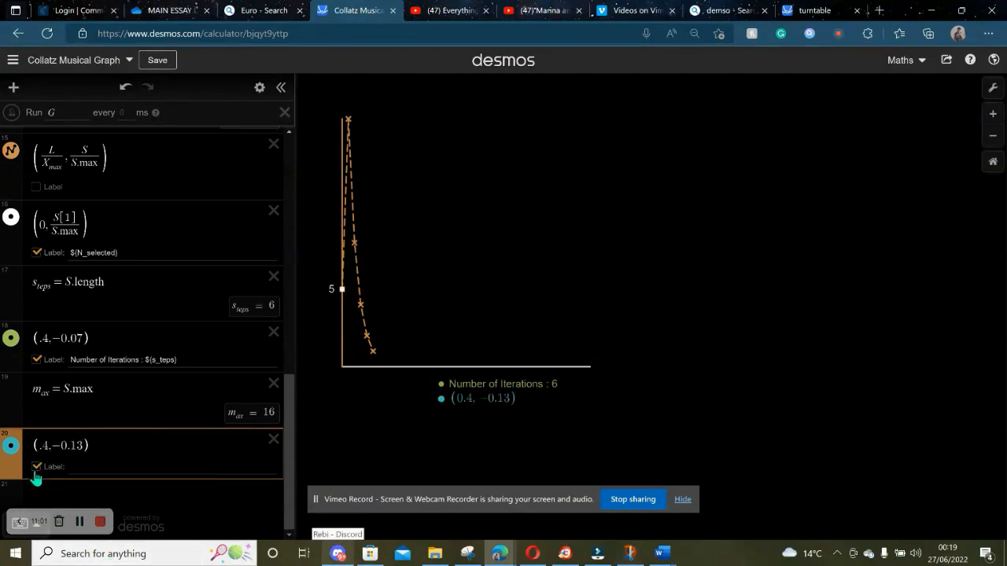
left_click(112, 472)
type("Hig")
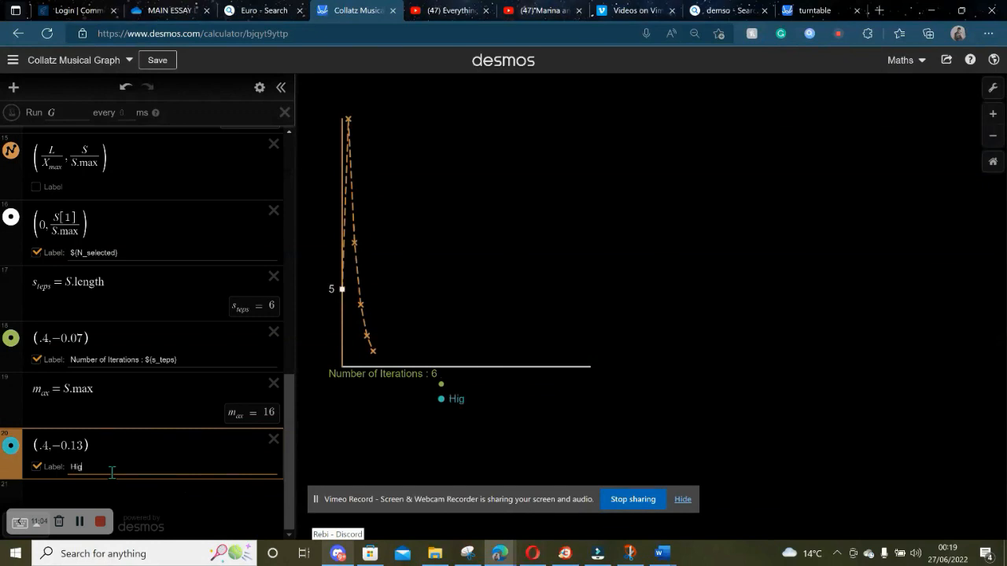
type("hest Number Reached : ${")
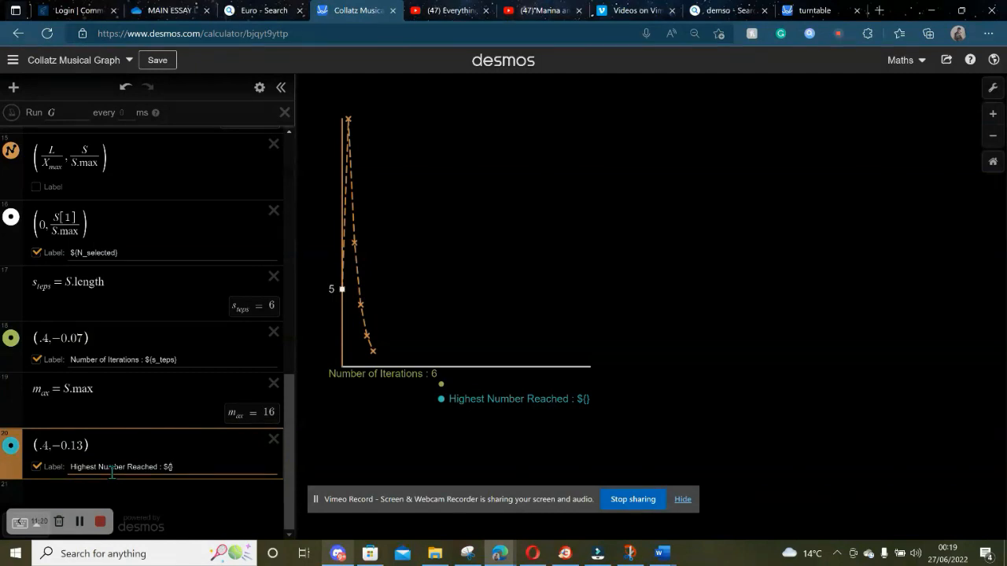
left_click(586, 407)
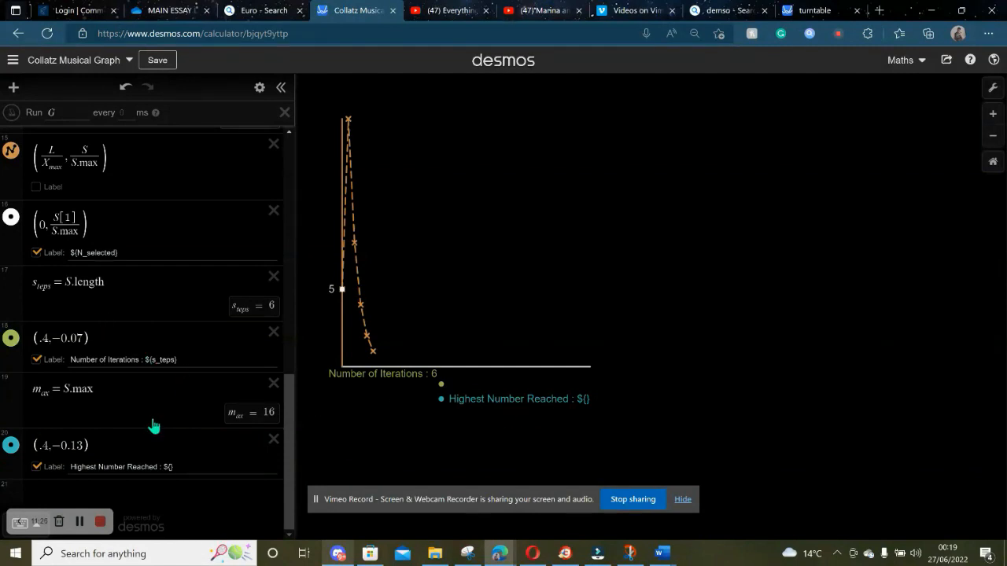
Step: Fill the braces of the "Highest Number Reached" label with a variable name, trying S_max and s_max
left_click(168, 469)
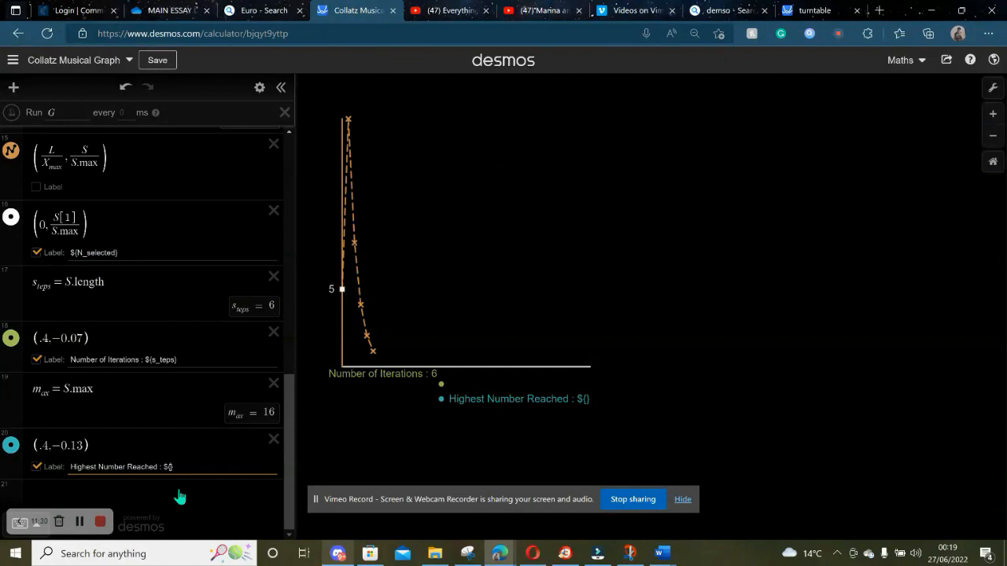
type("_max")
left_click(174, 472)
key("BackSpace")
type("s")
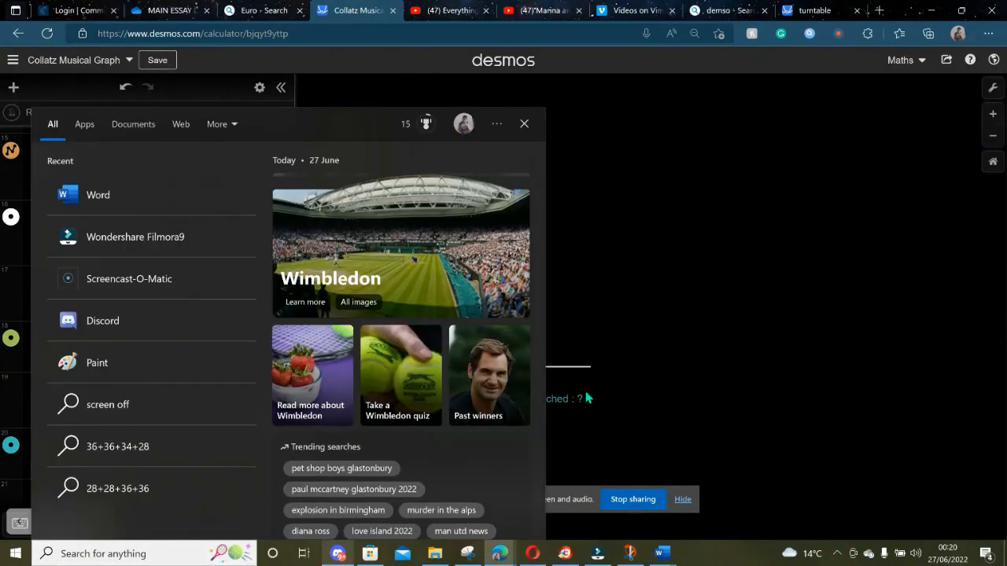
left_click(863, 410)
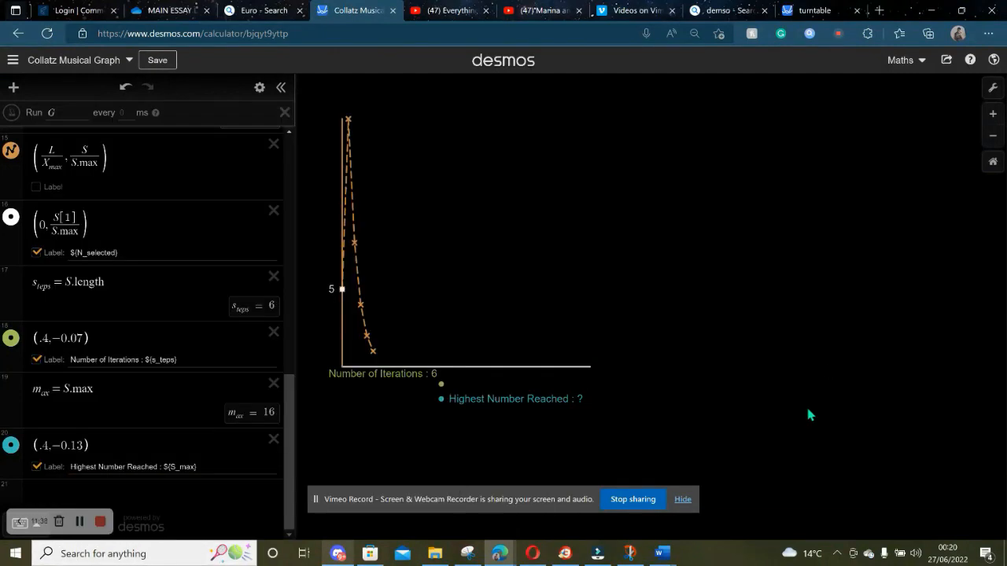
left_click(174, 472)
key("BackSpace")
type("m")
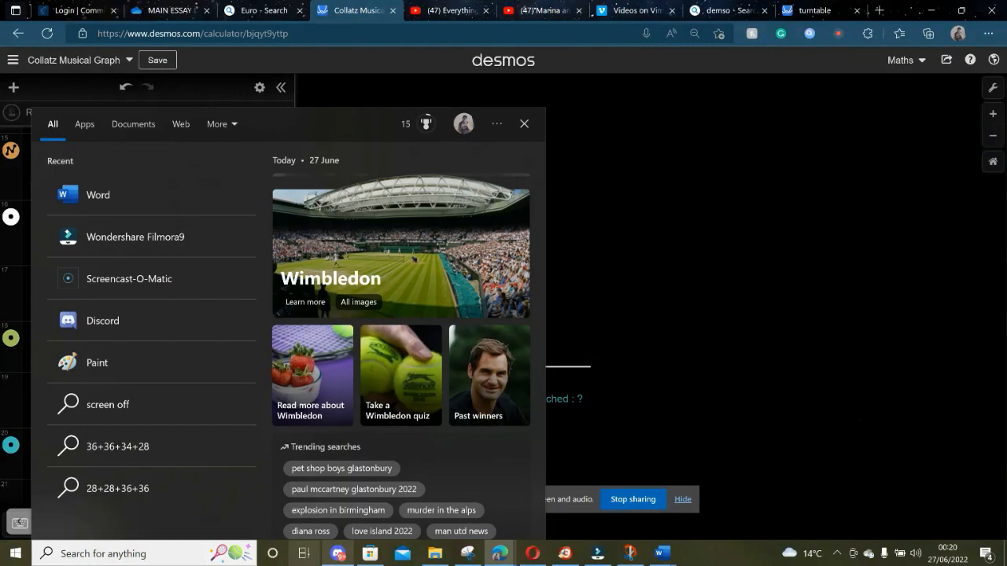
left_click(619, 348)
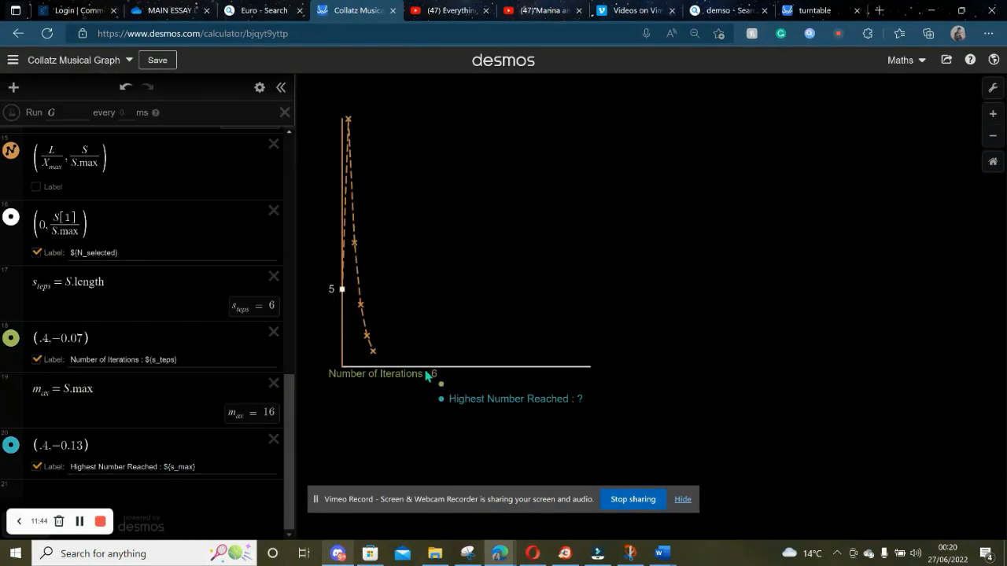
Step: Correct the variable in the "Highest Number Reached" label to m_ax
left_click(181, 469)
key("BackSpace")
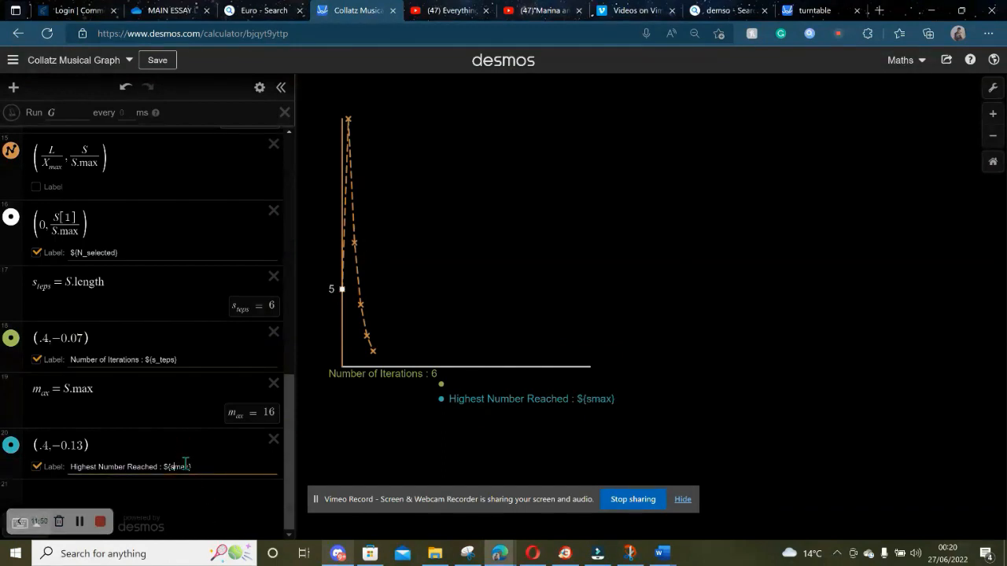
key("BackSpace")
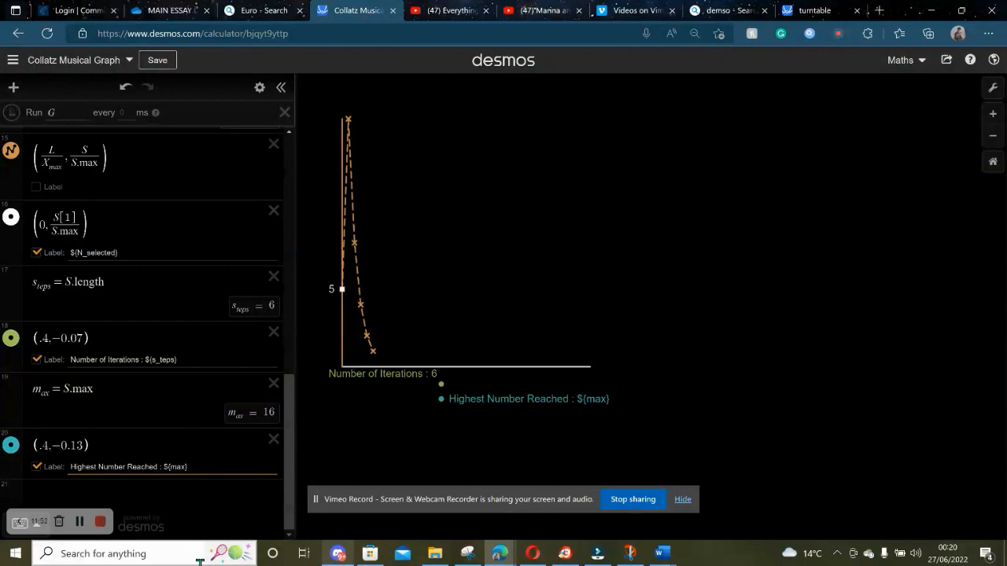
type("_")
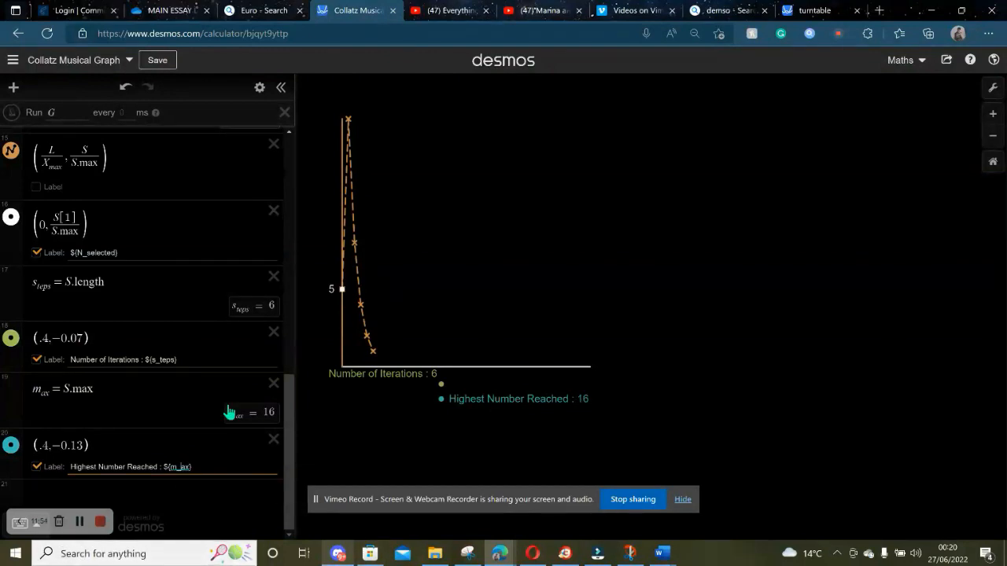
left_click(409, 406)
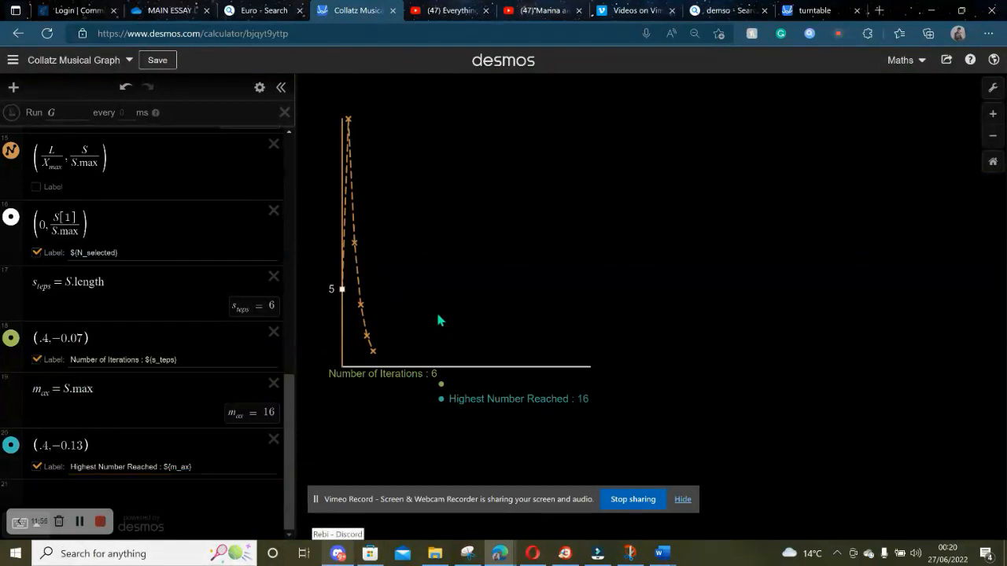
Step: Try .5 as the x-coordinate of the "Number of Iterations" point and set it back to .4
scroll(438, 316, "up", 4)
scroll(438, 316, "down", 4)
left_click_drag(438, 316, 492, 273)
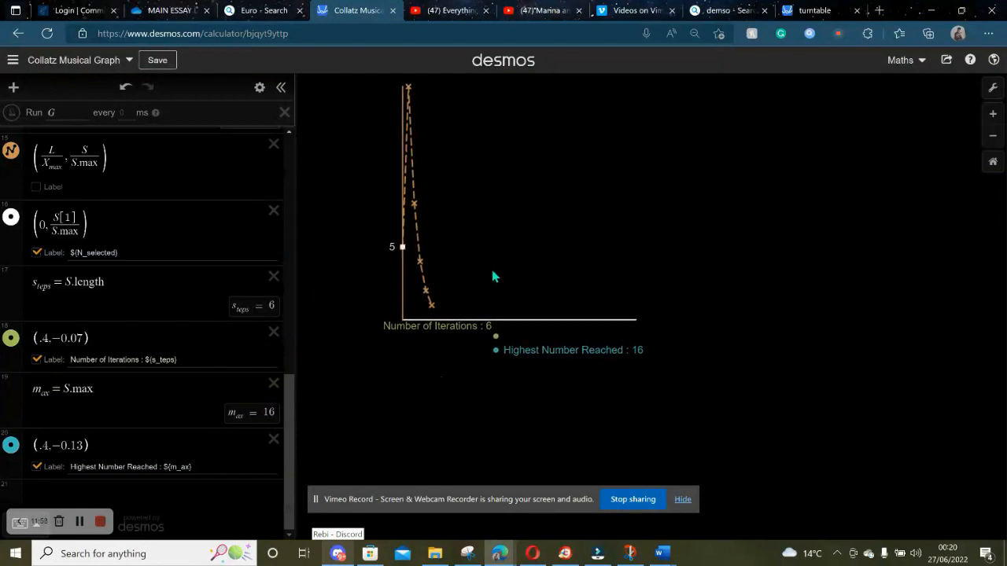
left_click(45, 340)
key("BackSpace")
type("5")
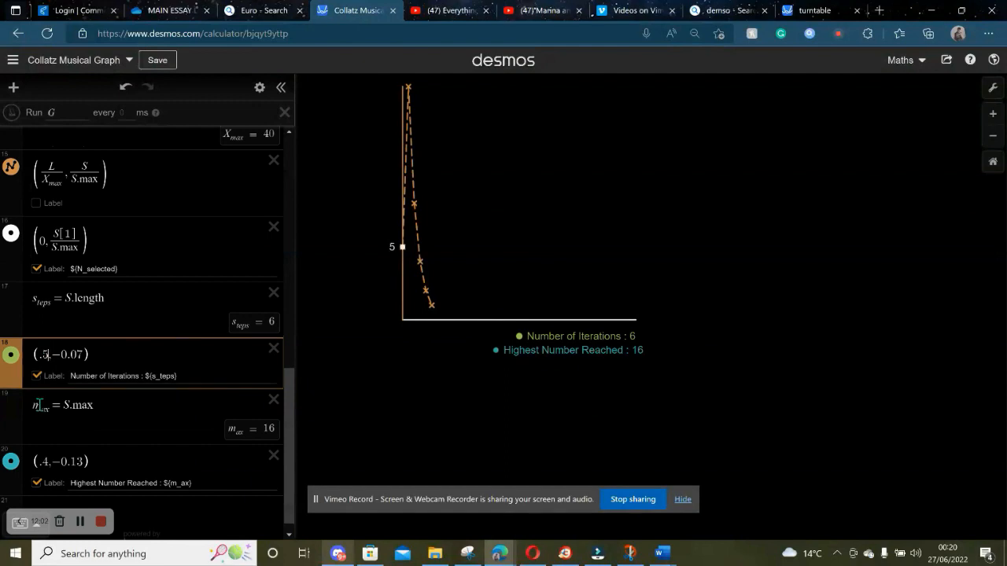
left_click(504, 364)
scroll(667, 349, "down", 1)
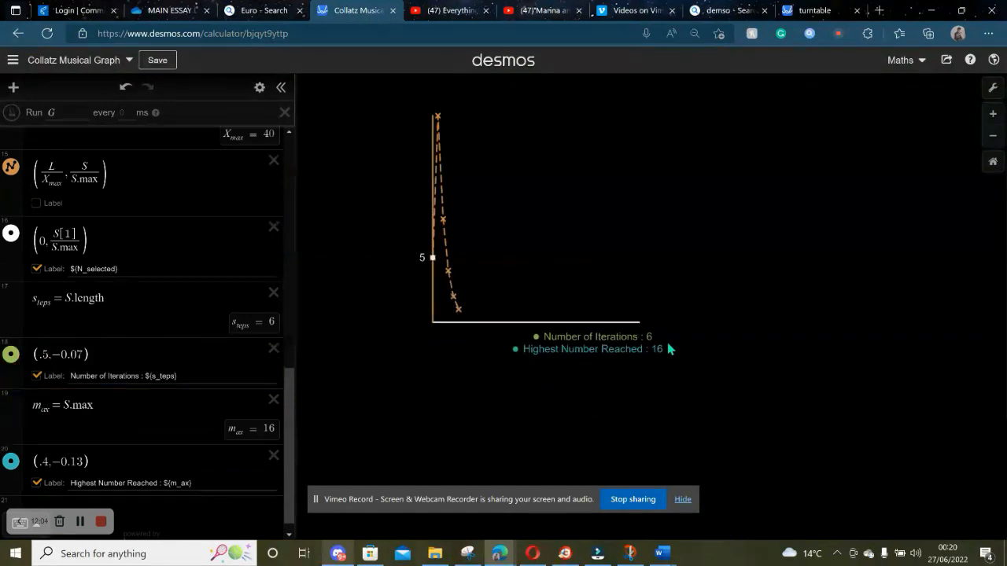
scroll(668, 346, "down", 1)
scroll(668, 345, "up", 5)
left_click_drag(668, 345, 809, 380)
scroll(810, 380, "down", 2)
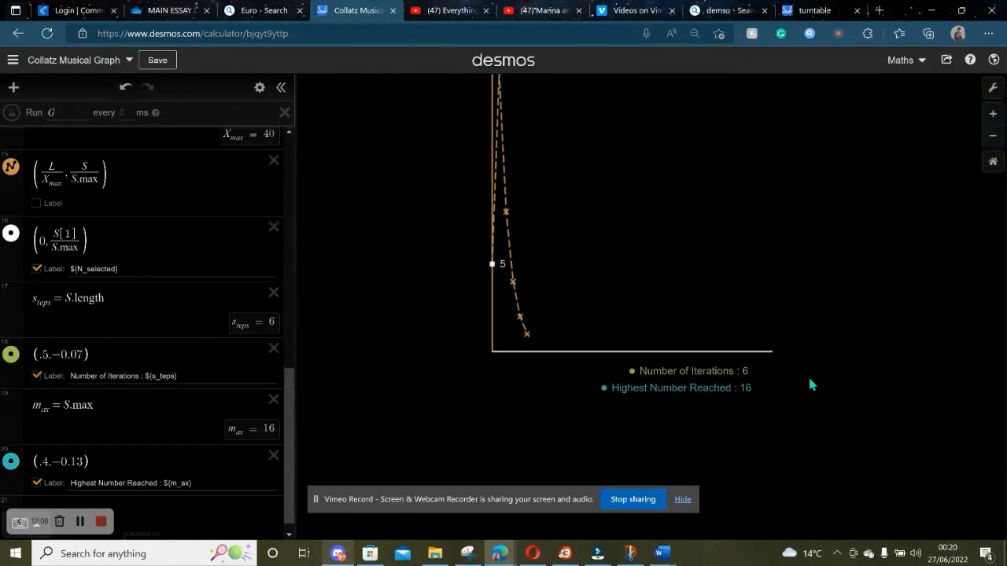
left_click(46, 355)
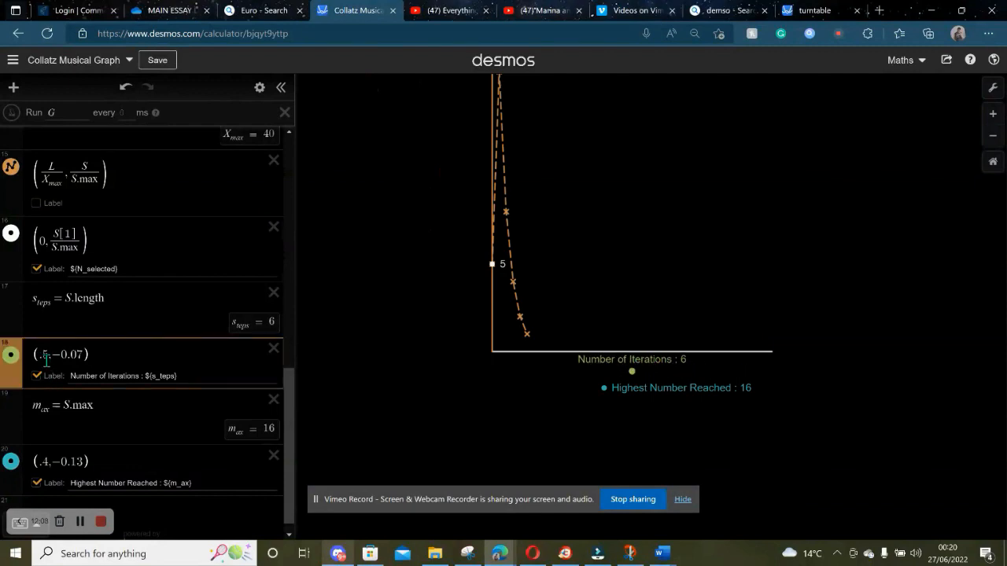
key("BackSpace")
type("4")
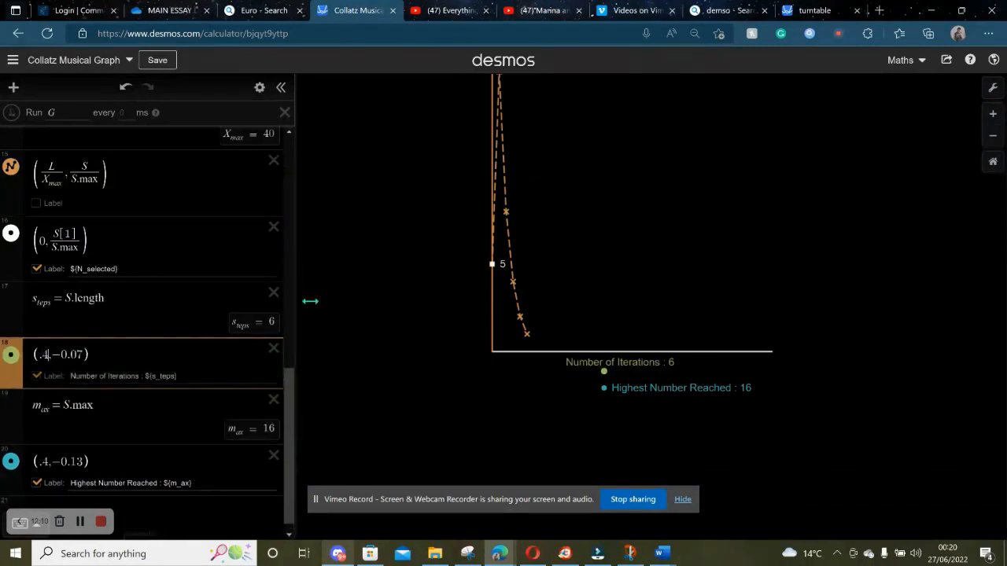
Step: Hide the marker of the "Number of Iterations" point and colour its label white
left_click(14, 363)
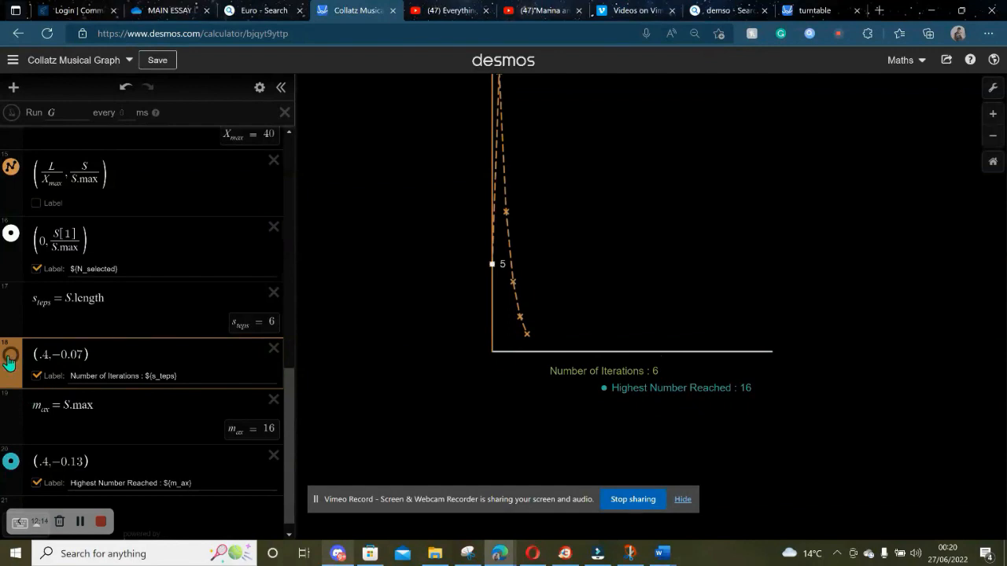
left_click(9, 362)
left_click(142, 449)
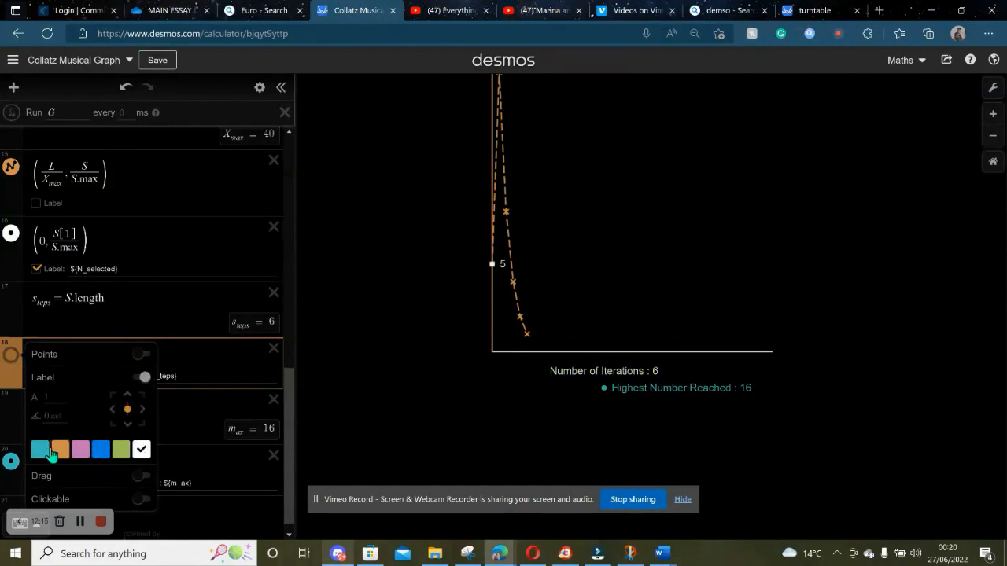
Step: Colour the "Highest Number Reached" point and label white, hiding the point's marker and showing it again
left_click(10, 464)
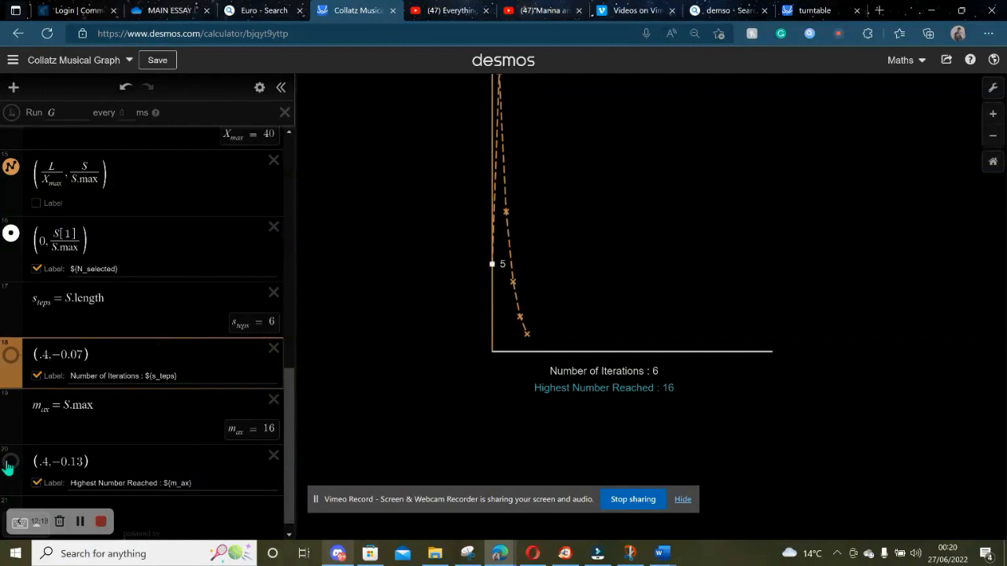
left_click(9, 464)
left_click(142, 474)
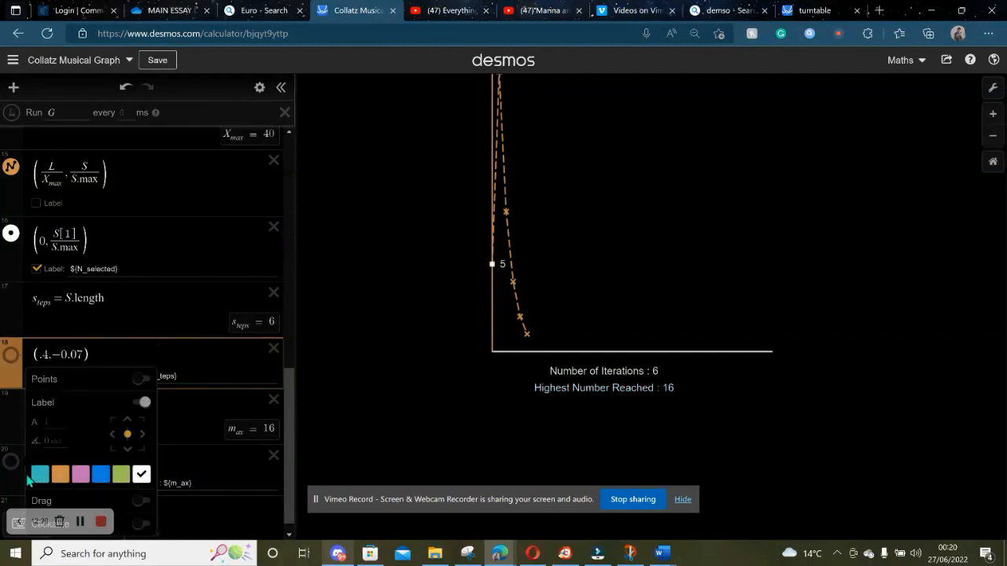
left_click(9, 462)
left_click(10, 463)
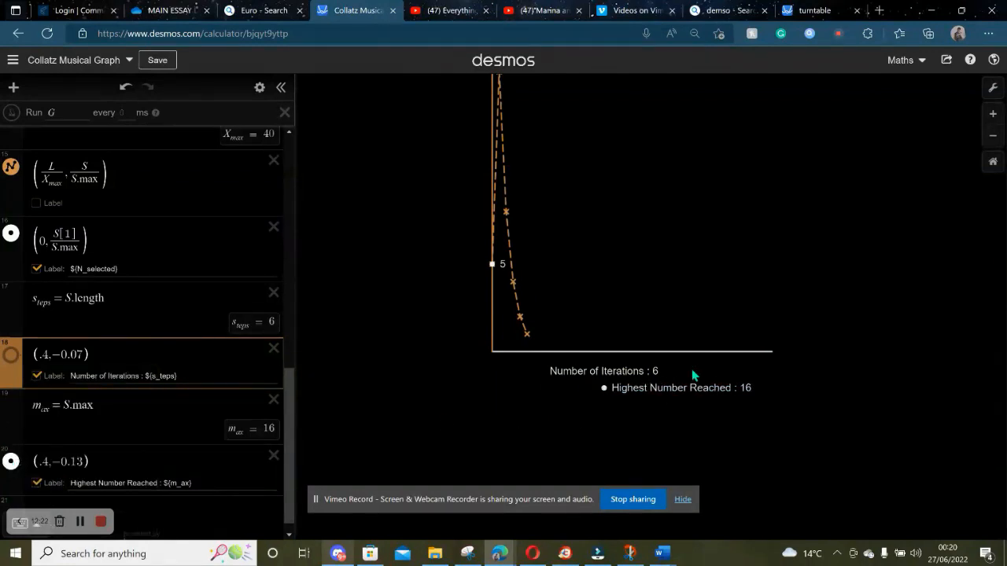
Step: Hide the marker of the "Highest Number Reached" point and set its x-coordinate to .5
left_click(10, 466)
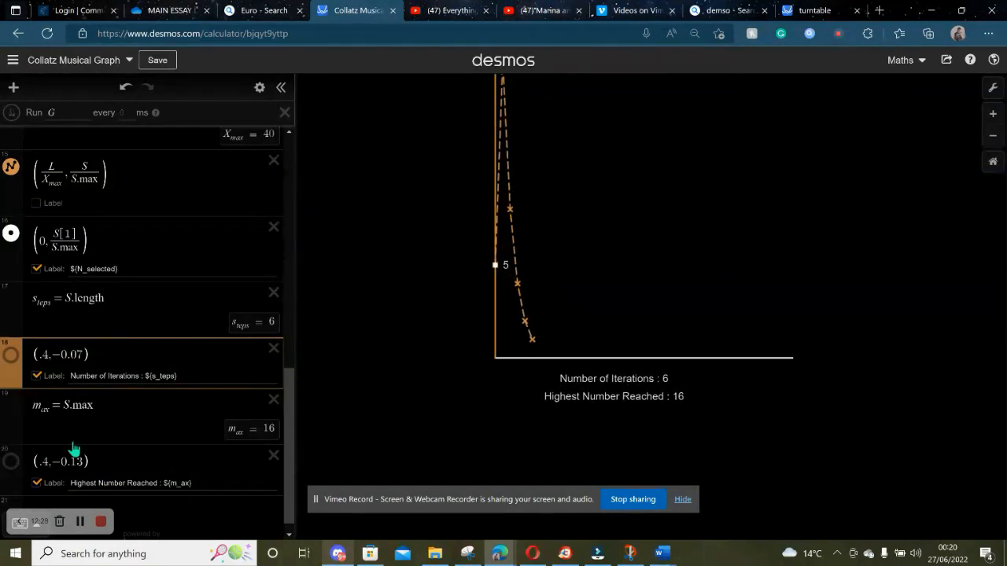
left_click(47, 461)
key("BackSpace")
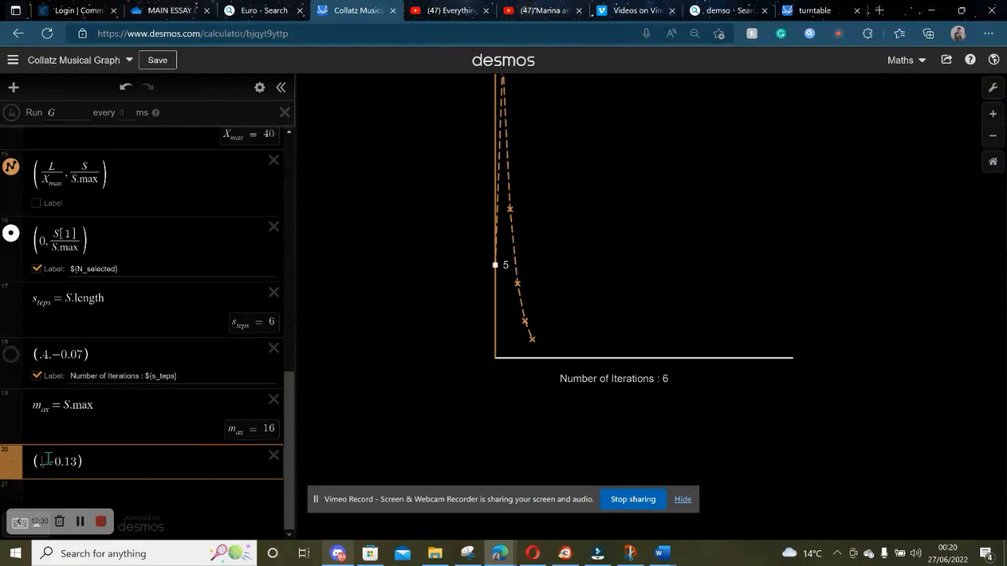
type("5")
Step: Set the x-coordinate of the "Number of Iterations" point to .5
left_click(47, 354)
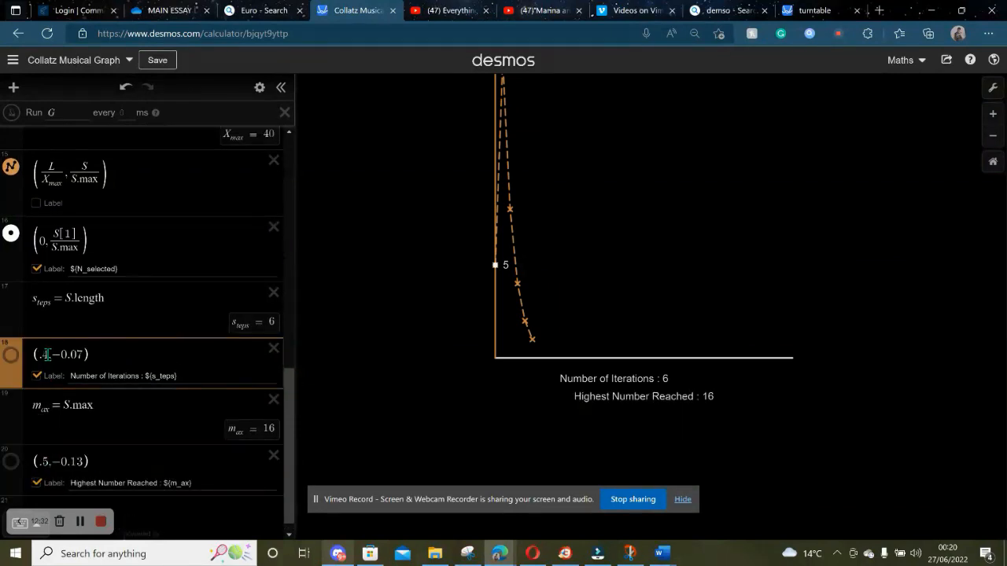
key("BackSpace")
type("5")
left_click(361, 304)
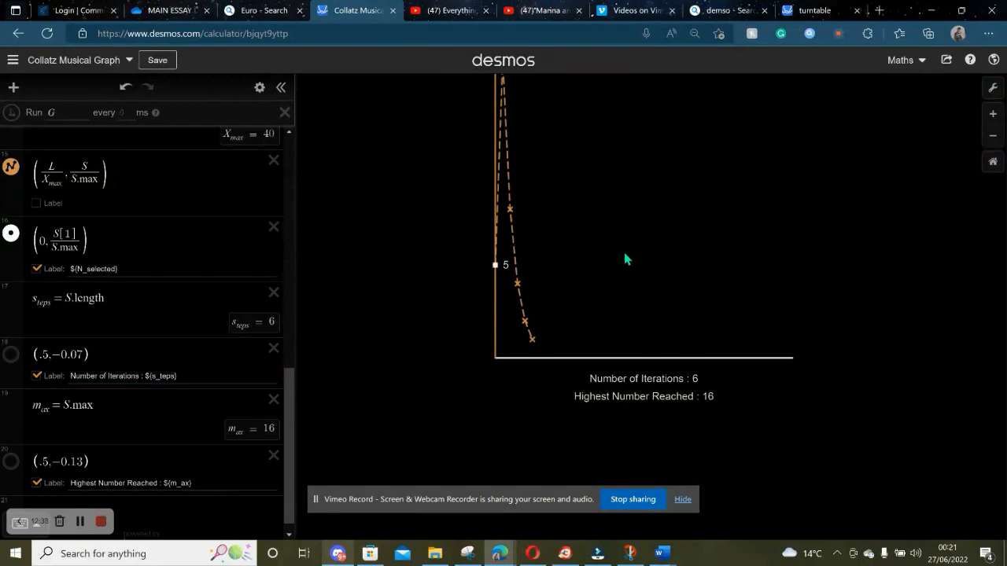
Step: Look over the whole plot with its two captions and review the expressions in the Numbers and Visuals folders
scroll(625, 255, "up", 5)
scroll(625, 256, "down", 5)
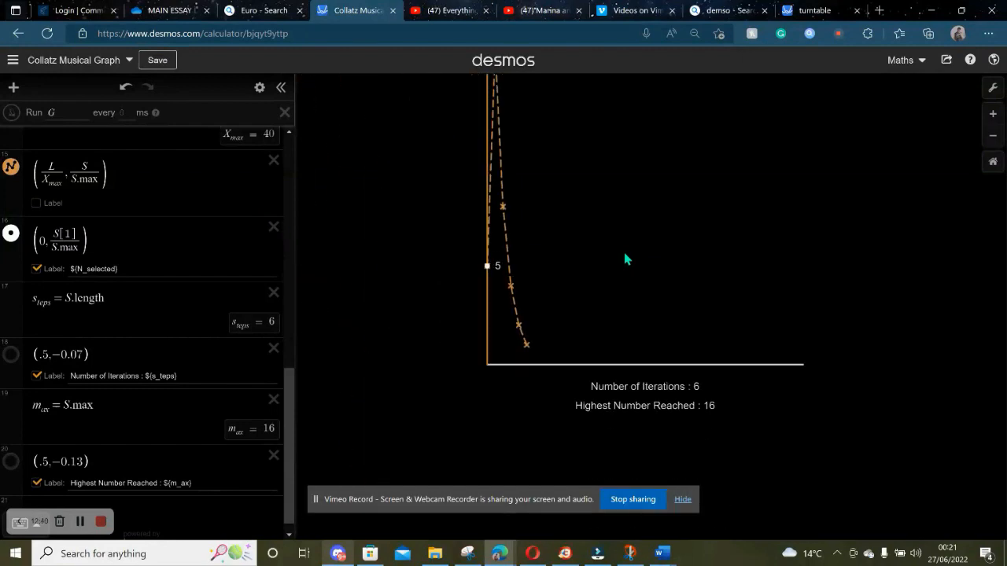
left_click_drag(624, 255, 590, 300)
scroll(582, 299, "down", 2)
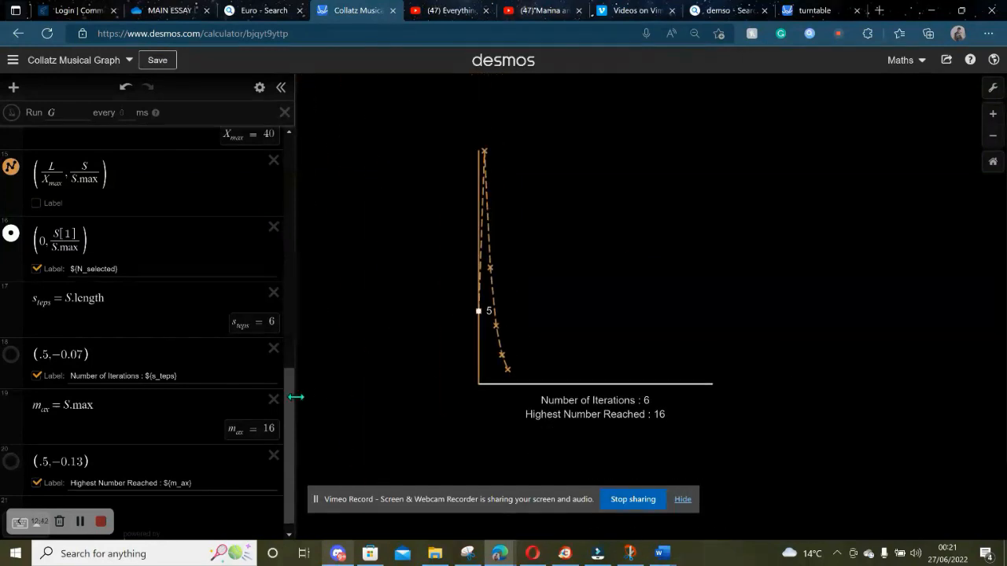
left_click_drag(288, 399, 284, 177)
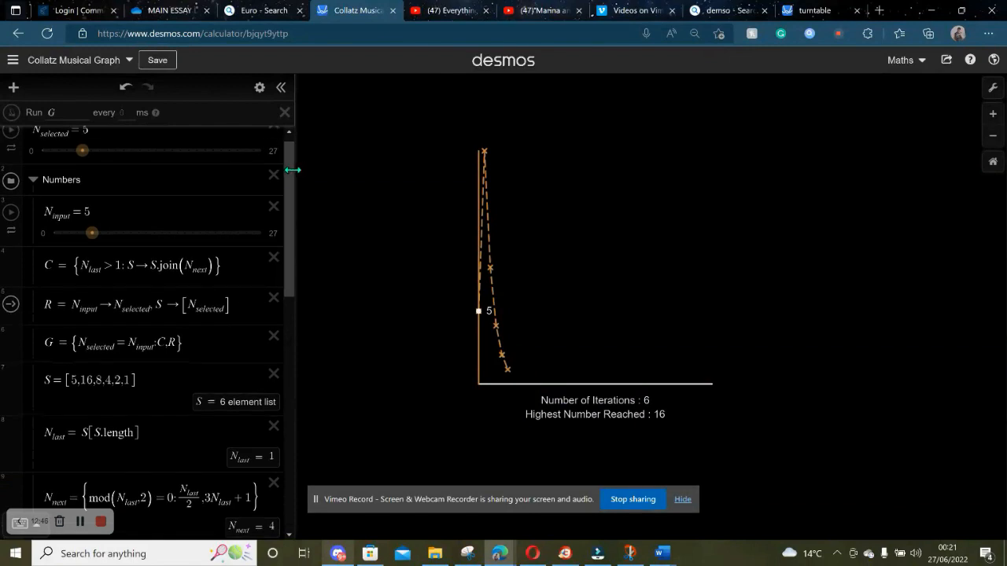
left_click_drag(291, 146, 301, 326)
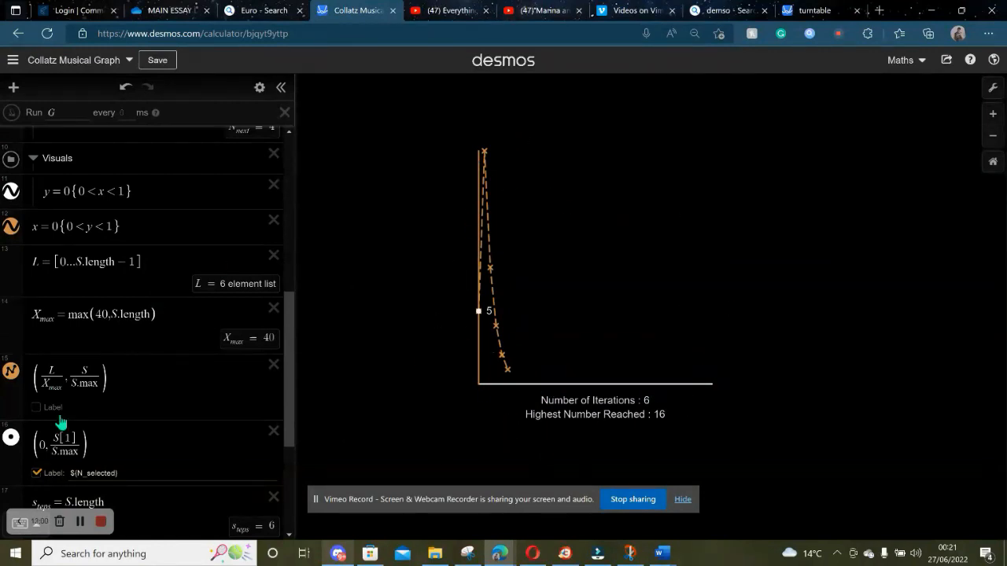
scroll(32, 343, "down", 1)
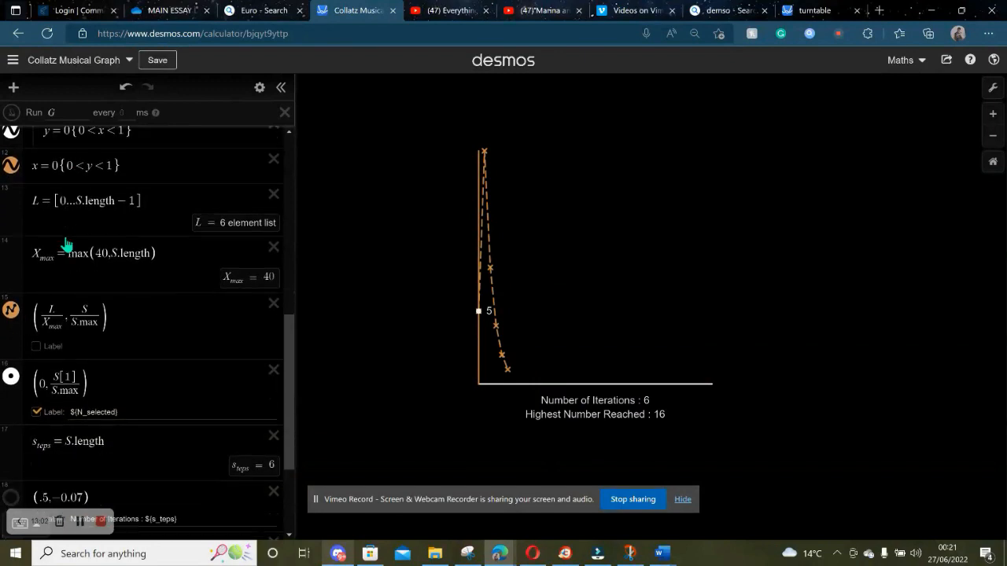
scroll(66, 245, "up", 8)
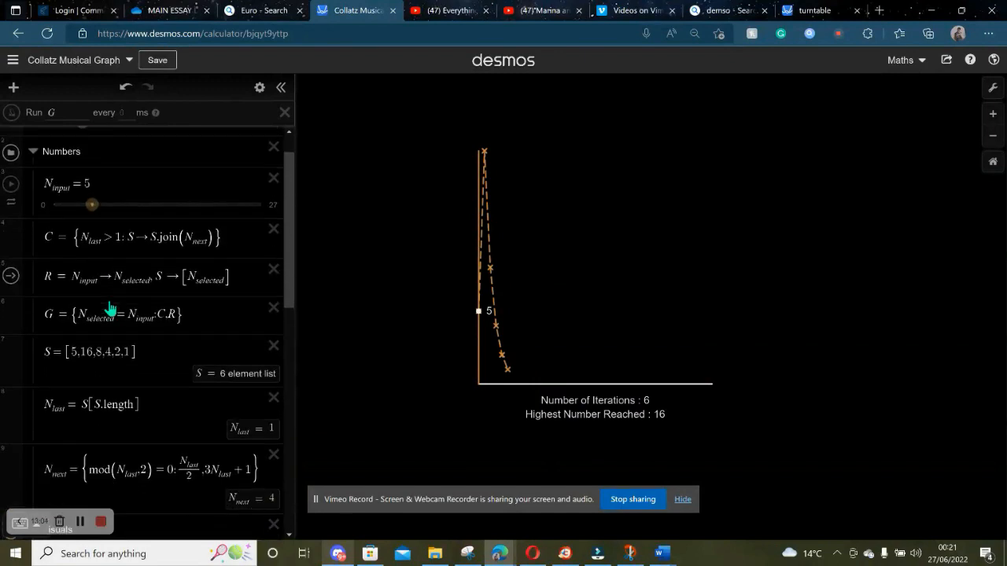
scroll(165, 390, "down", 5)
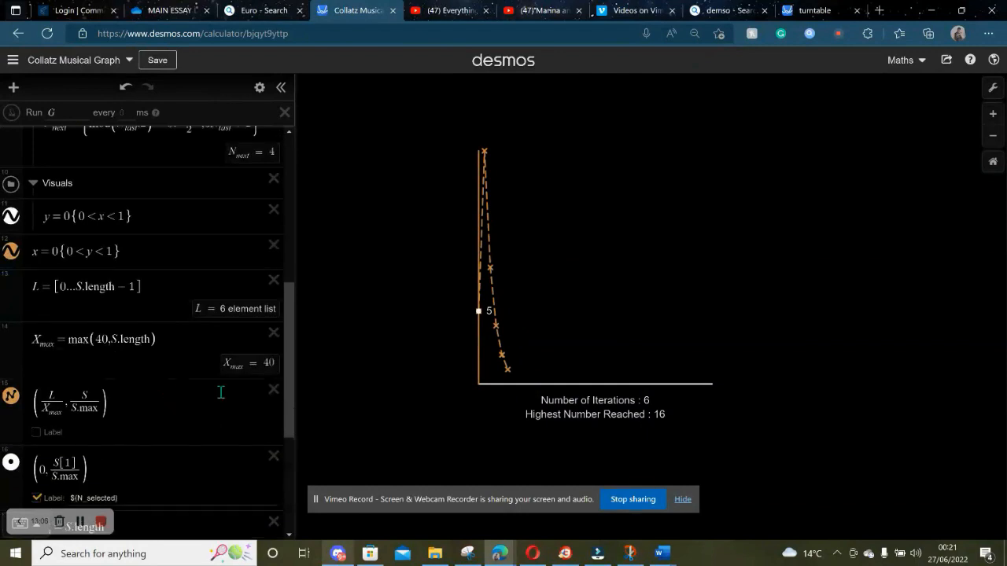
scroll(112, 364, "down", 1)
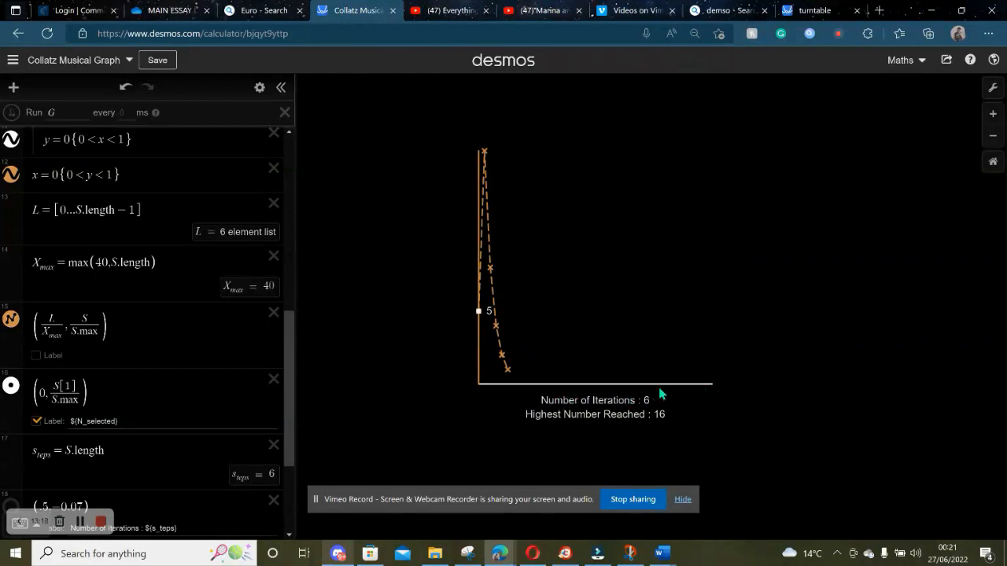
Step: Try N_selected values of 20 and 27 to redraw the Collatz graph
scroll(196, 325, "up", 8)
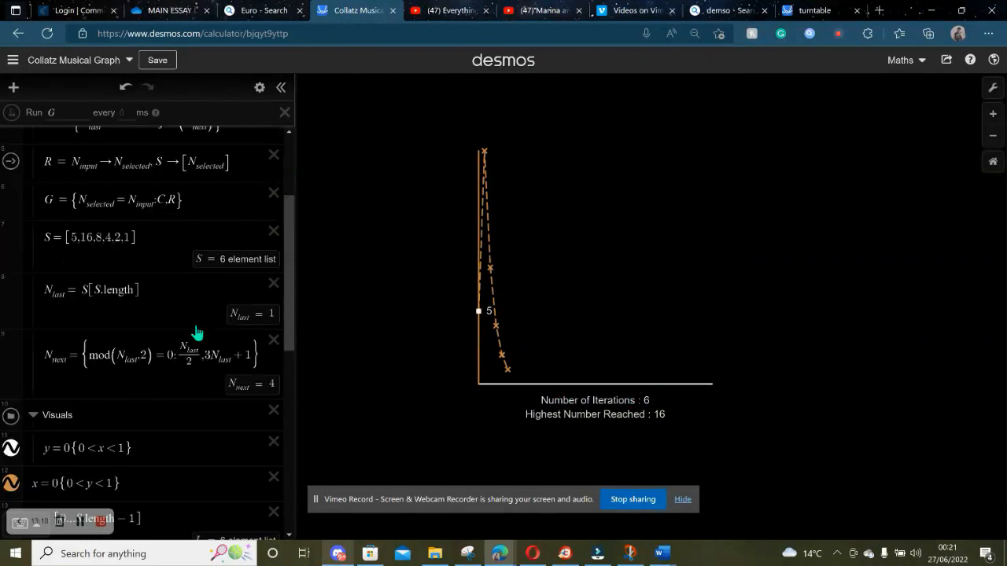
left_click(203, 164)
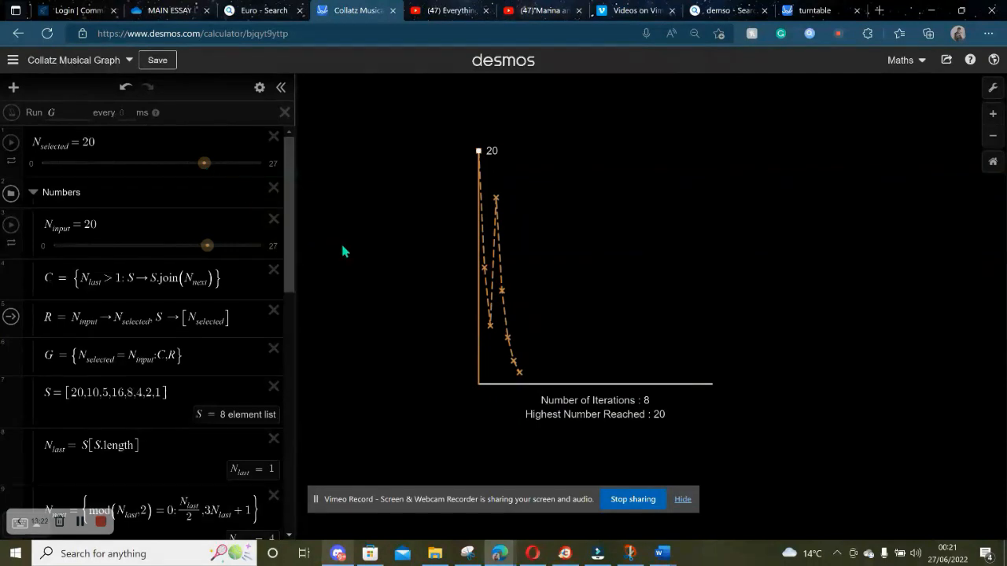
left_click(244, 164)
left_click_drag(245, 165, 267, 167)
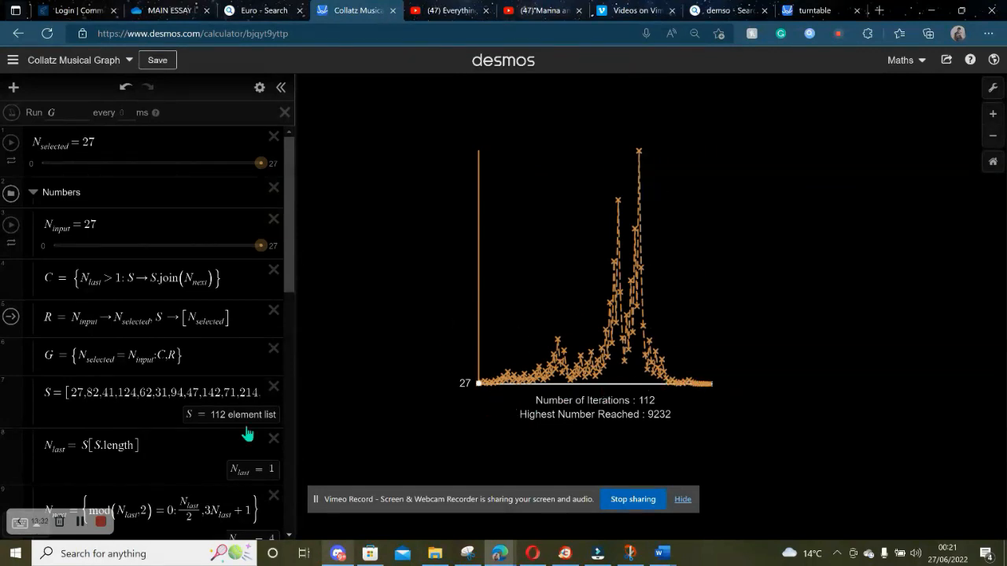
Step: Inspect the plotted expressions and the curve's highest peak, and set N_selected to 19
scroll(246, 433, "down", 4)
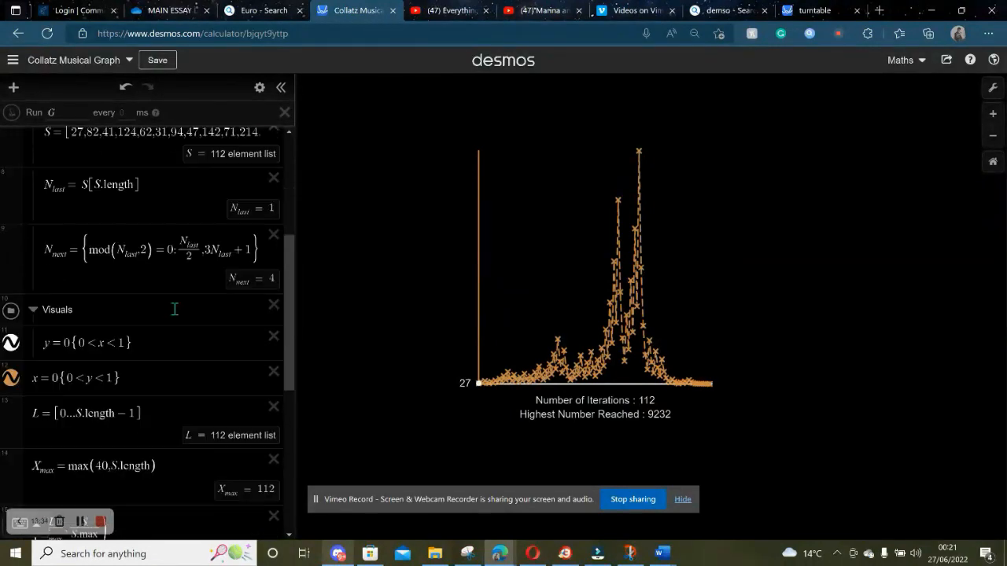
scroll(174, 309, "down", 3)
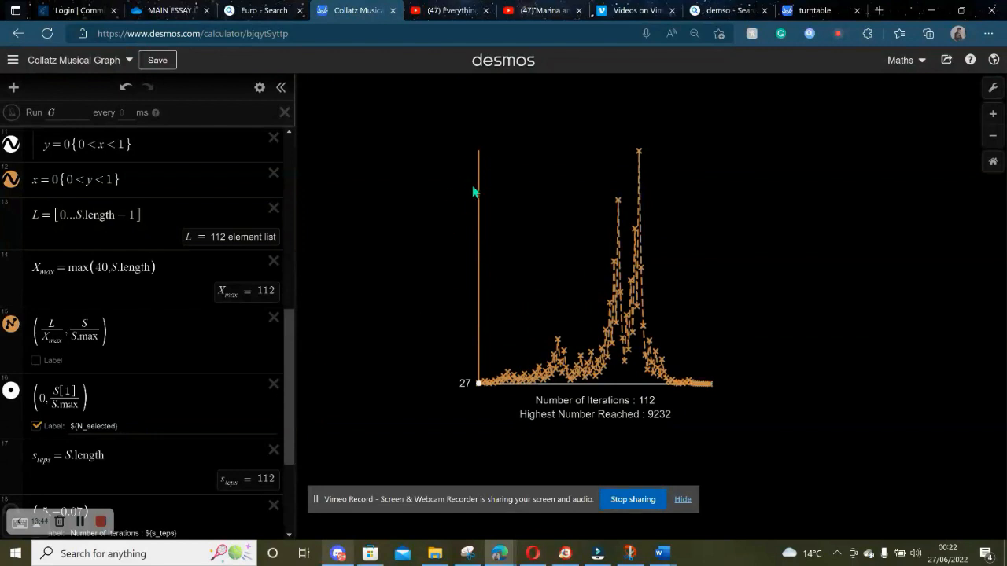
left_click(639, 151)
left_click(643, 118)
scroll(61, 301, "up", 10)
left_click(196, 169)
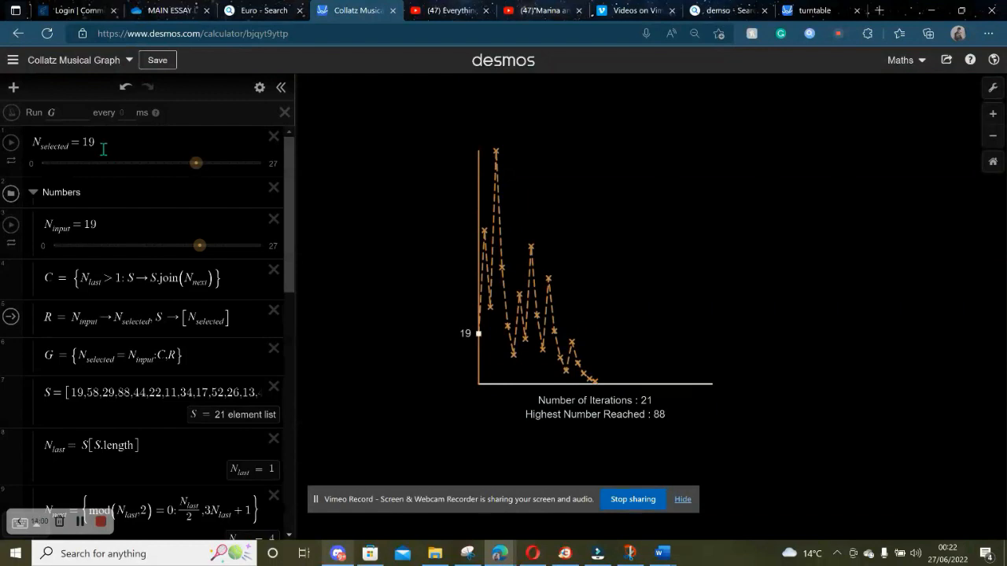
Step: Examine the sequence, X_max and label-point expressions that drive the graph for the selected number
scroll(195, 315, "down", 3)
scroll(196, 322, "down", 5)
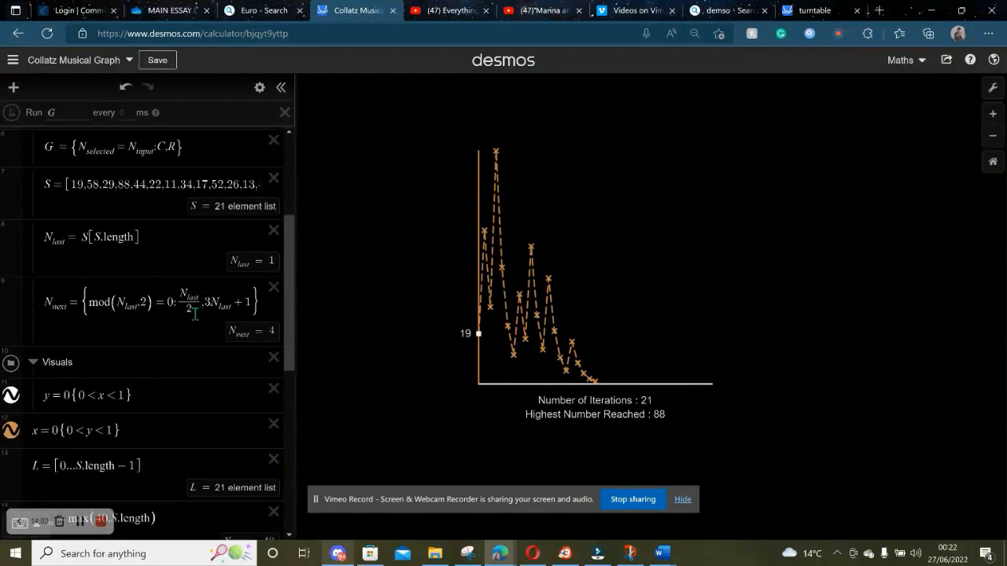
scroll(196, 322, "down", 1)
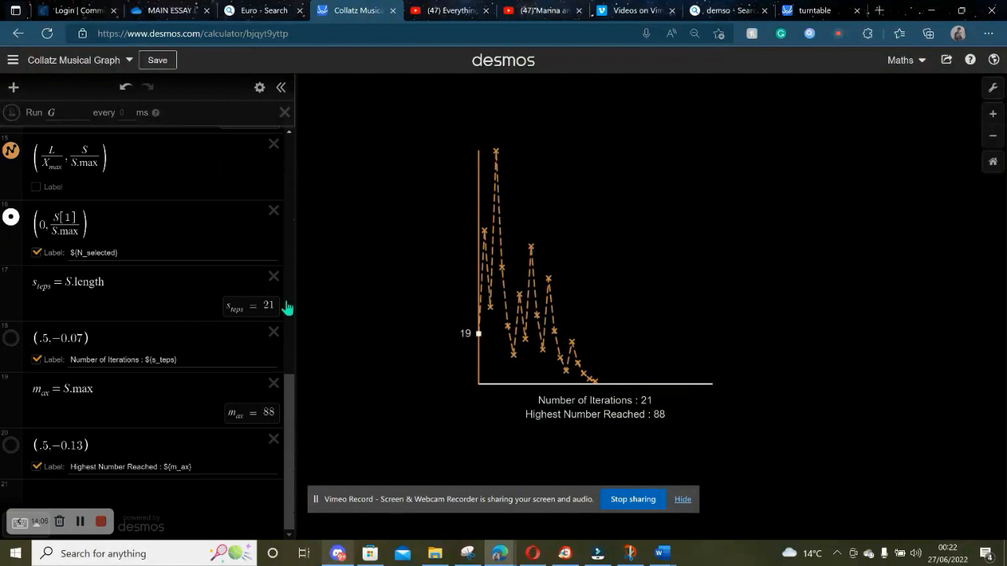
scroll(204, 311, "up", 4)
scroll(204, 312, "up", 2)
scroll(203, 311, "down", 4)
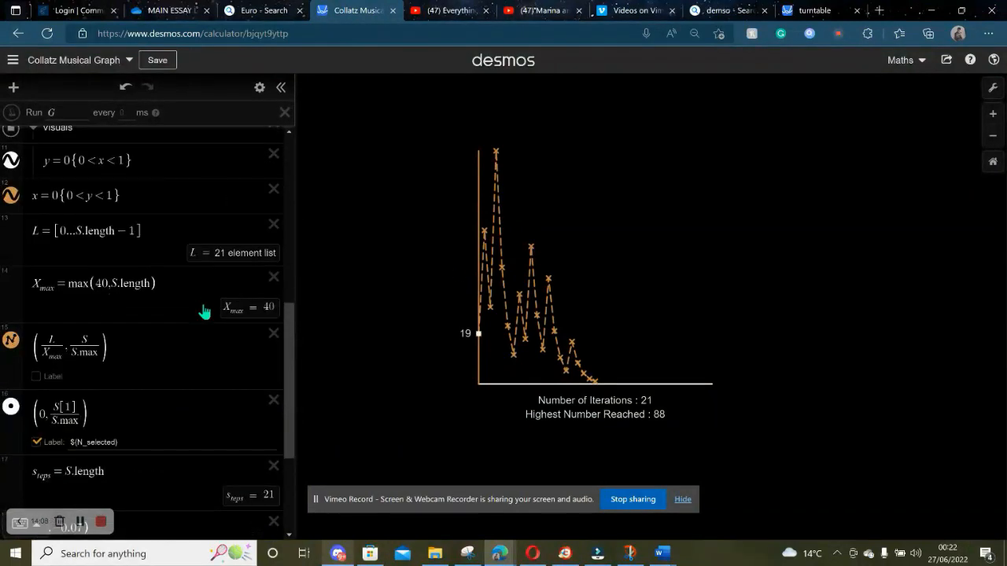
scroll(204, 312, "down", 2)
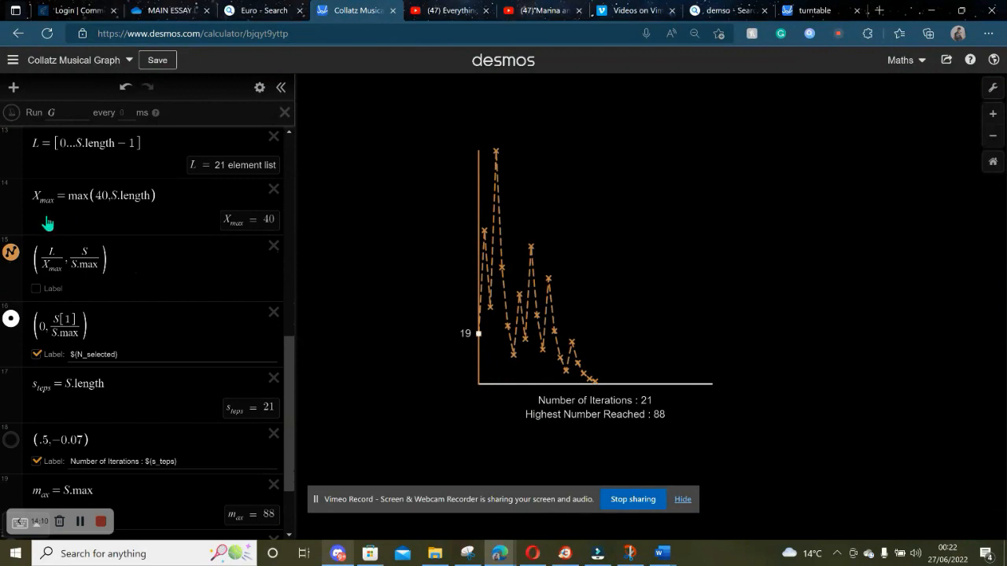
scroll(100, 264, "down", 1)
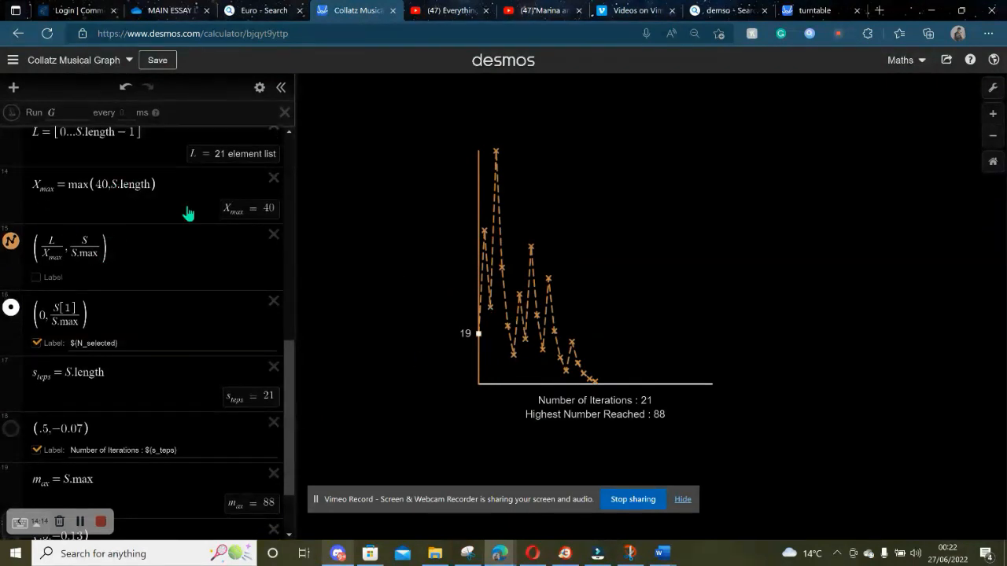
Step: Try 20, 40 and 240 as the minimum in the X_max formula and set it to 10, giving max(10, S.length)
left_click(99, 184)
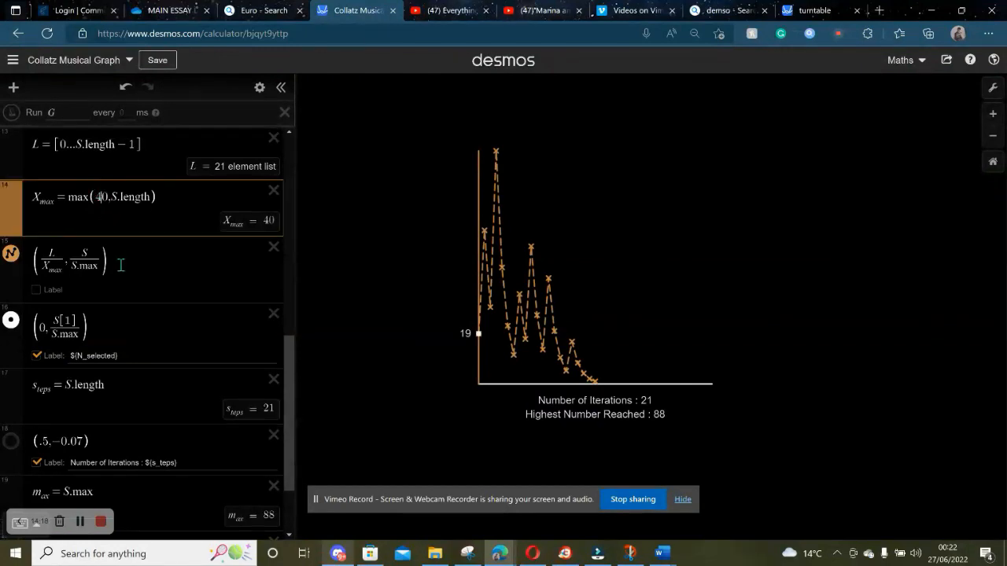
key("BackSpace")
type("2")
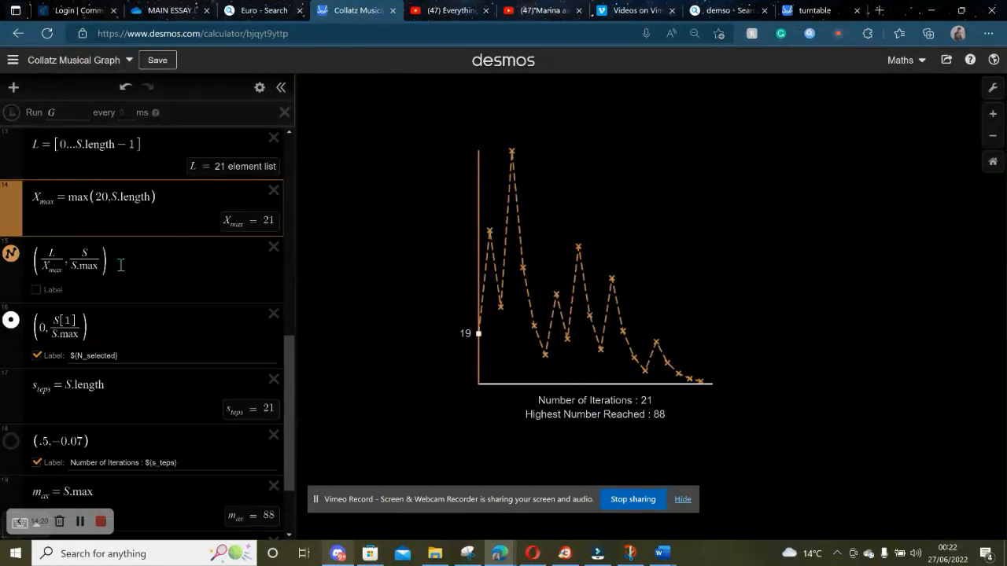
key("BackSpace")
type("4")
key("BackSpace")
type("24")
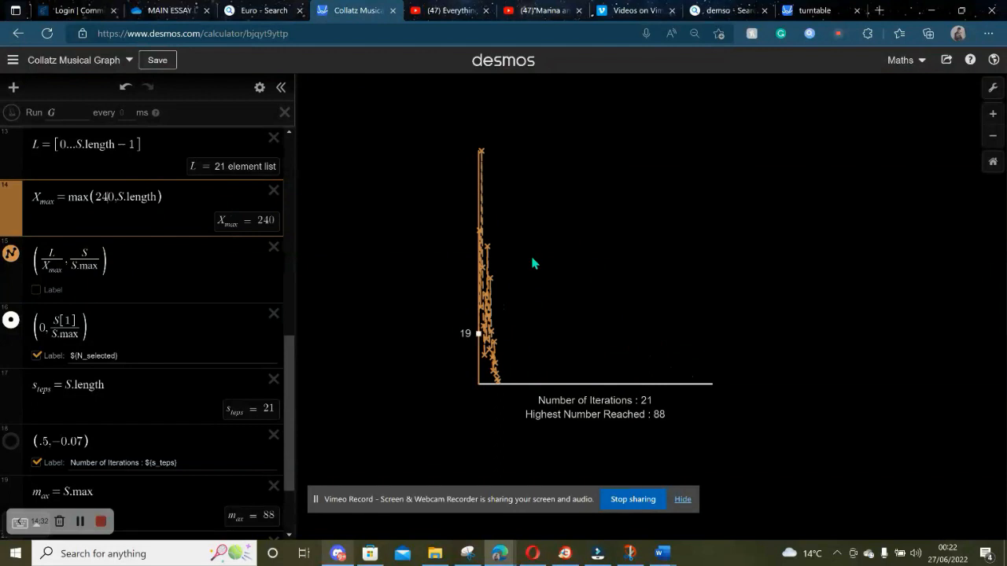
key("BackSpace")
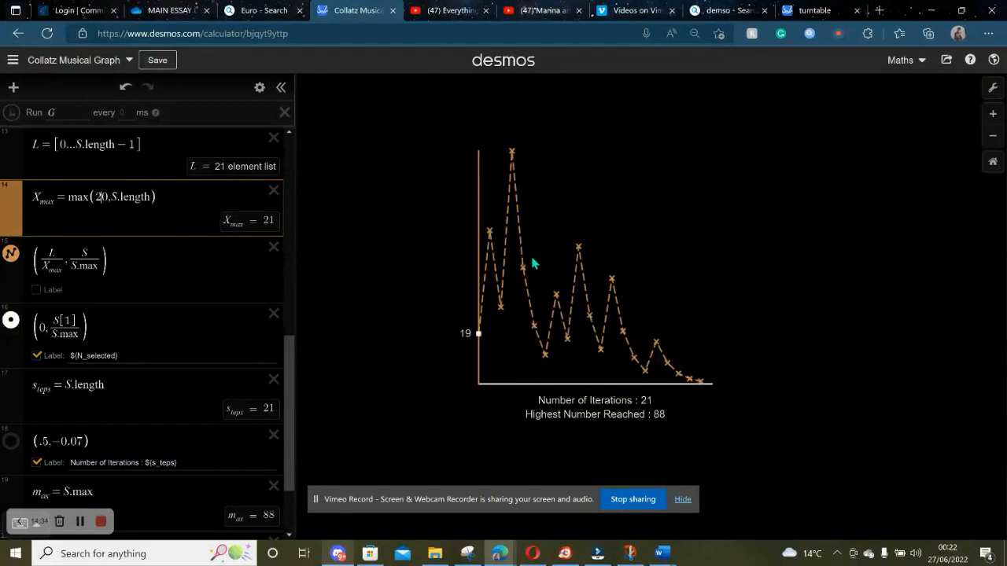
key("BackSpace")
type("1")
scroll(136, 246, "down", 1)
scroll(136, 246, "down", 1)
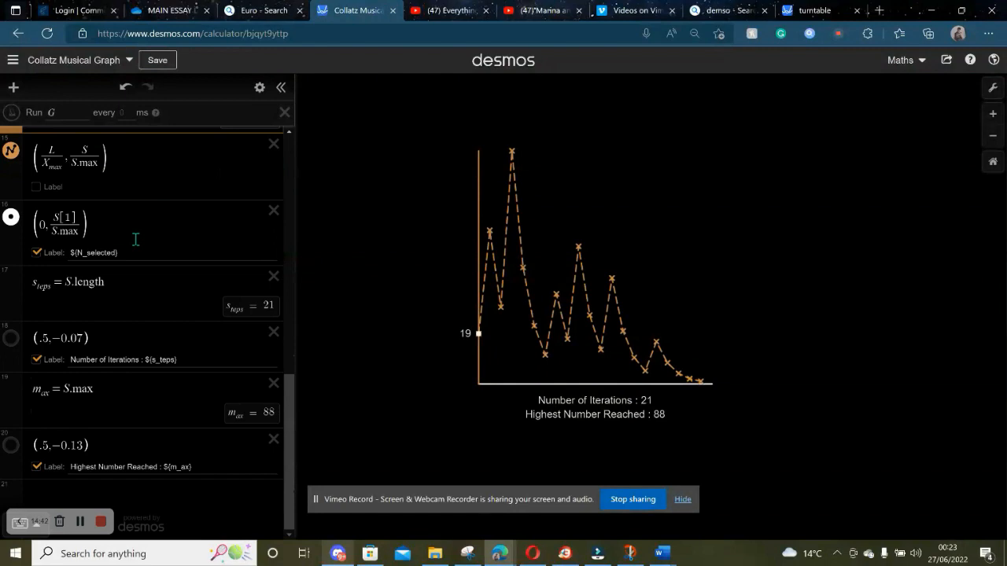
scroll(136, 239, "up", 11)
scroll(136, 244, "down", 8)
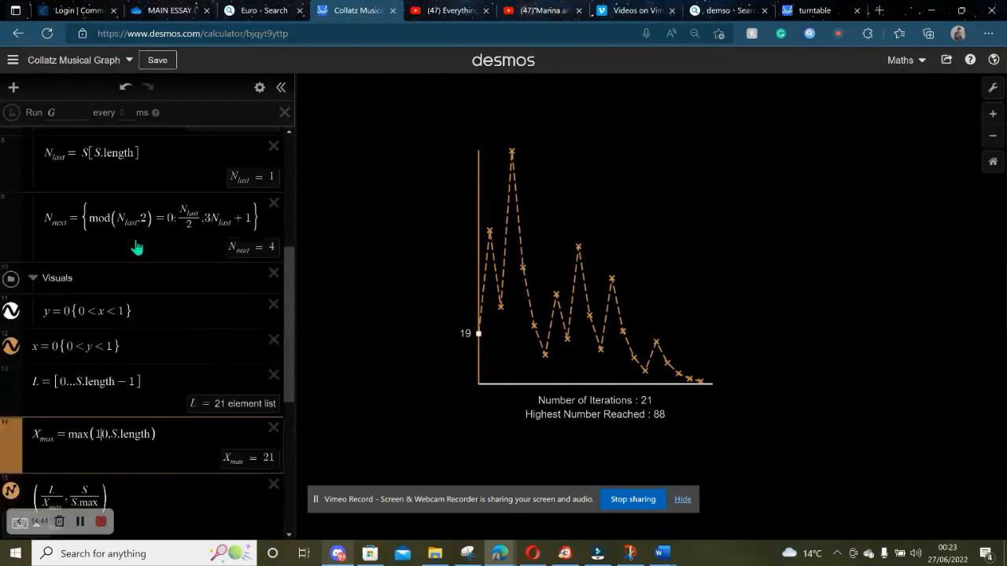
scroll(137, 237, "down", 4)
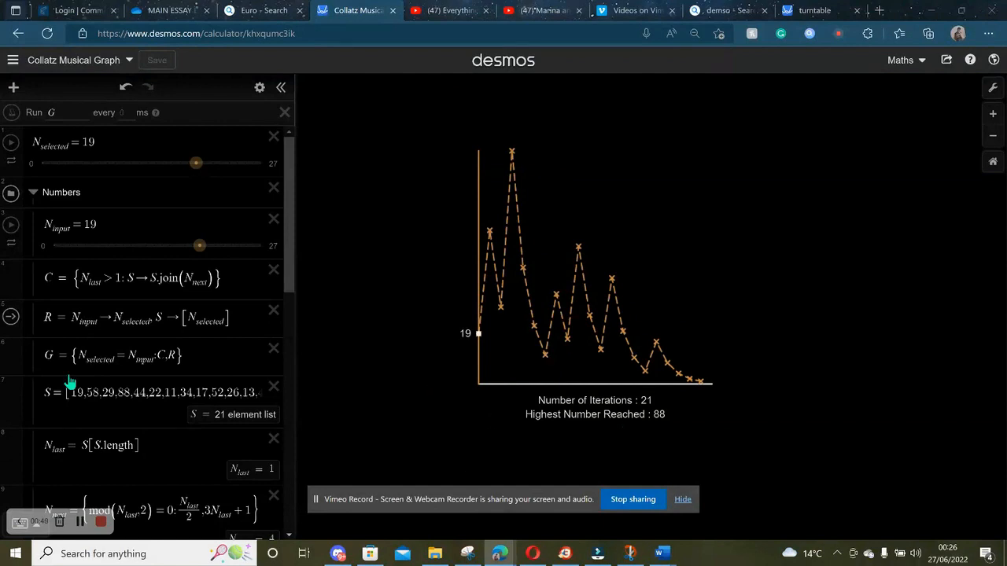
Step: Play the point list (L/X_max, S/S.max) as sound with audio trace and leave audio trace
scroll(69, 382, "down", 5)
left_click(134, 426)
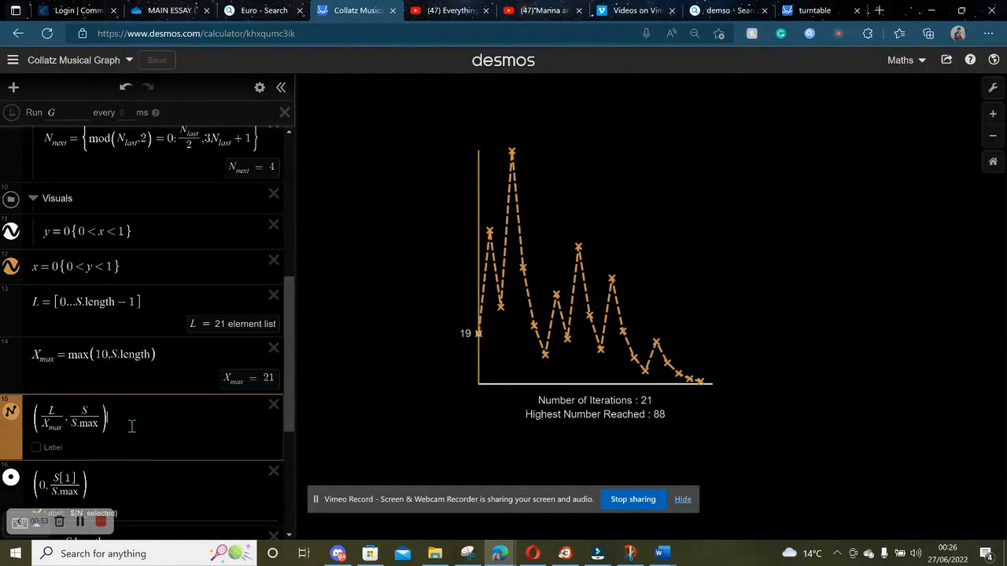
key("alt+t")
key("h")
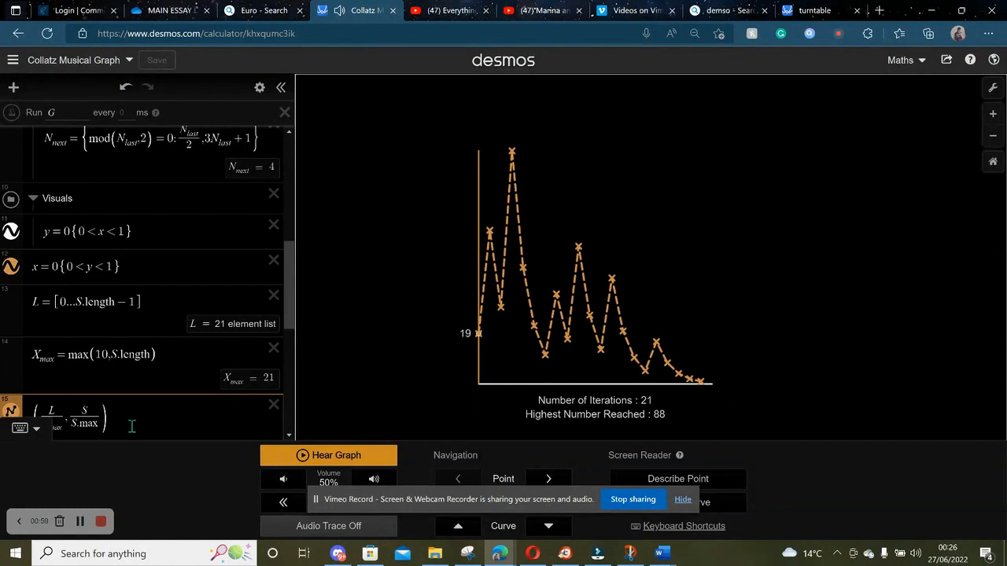
left_click(167, 204)
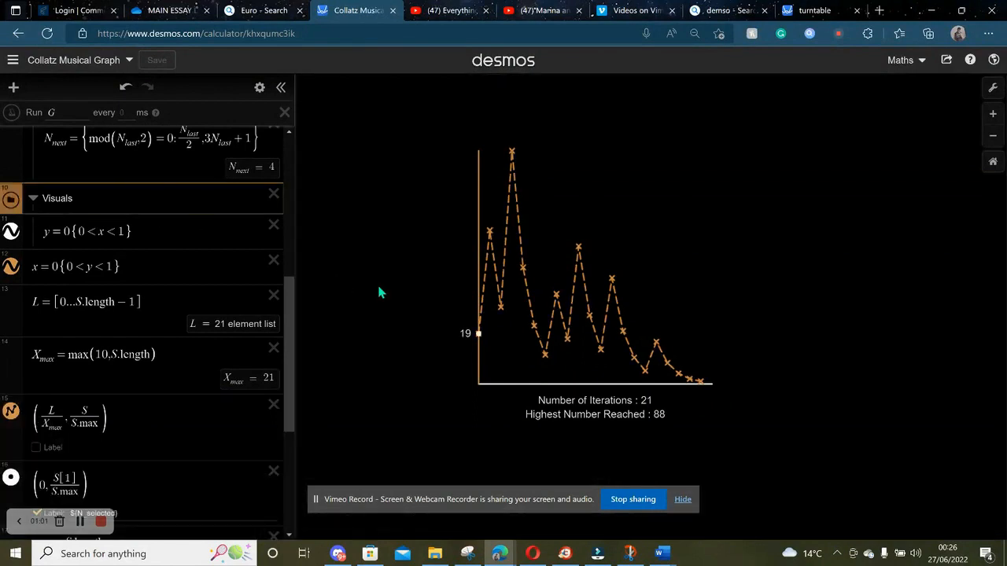